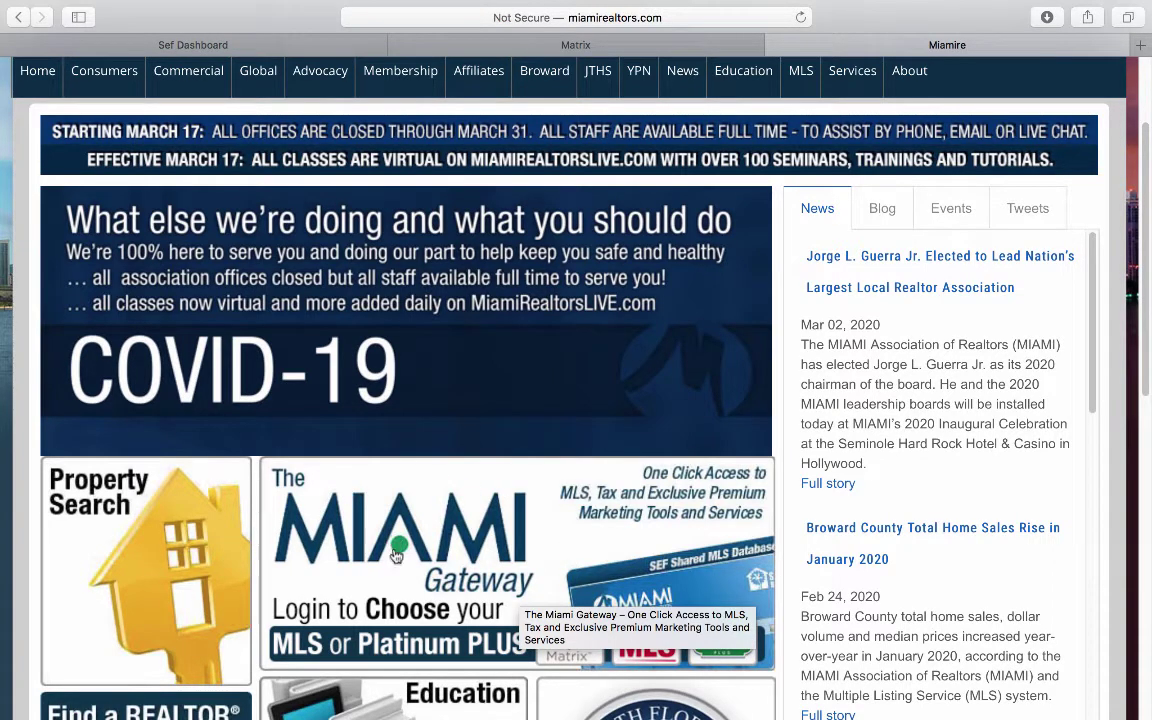
Step: Open the SEF Dashboard and launch the RealDAX tile from the Single Sign On services grid
left_click(270, 44)
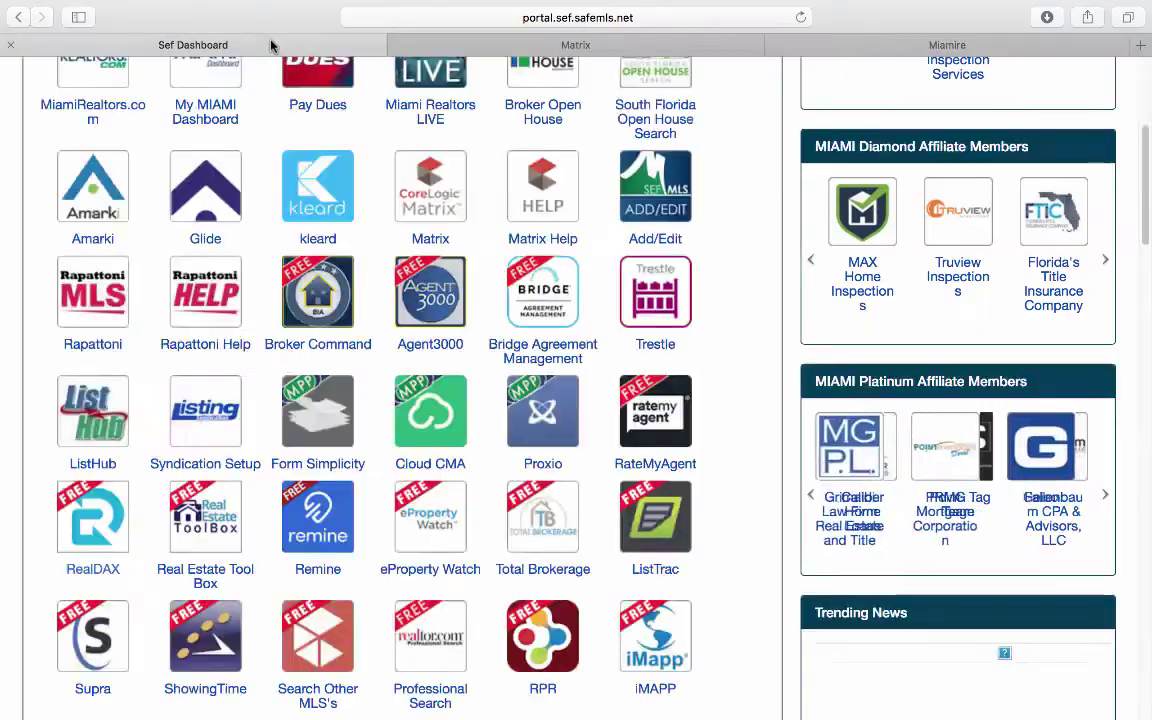
scroll(380, 240, "up", 5)
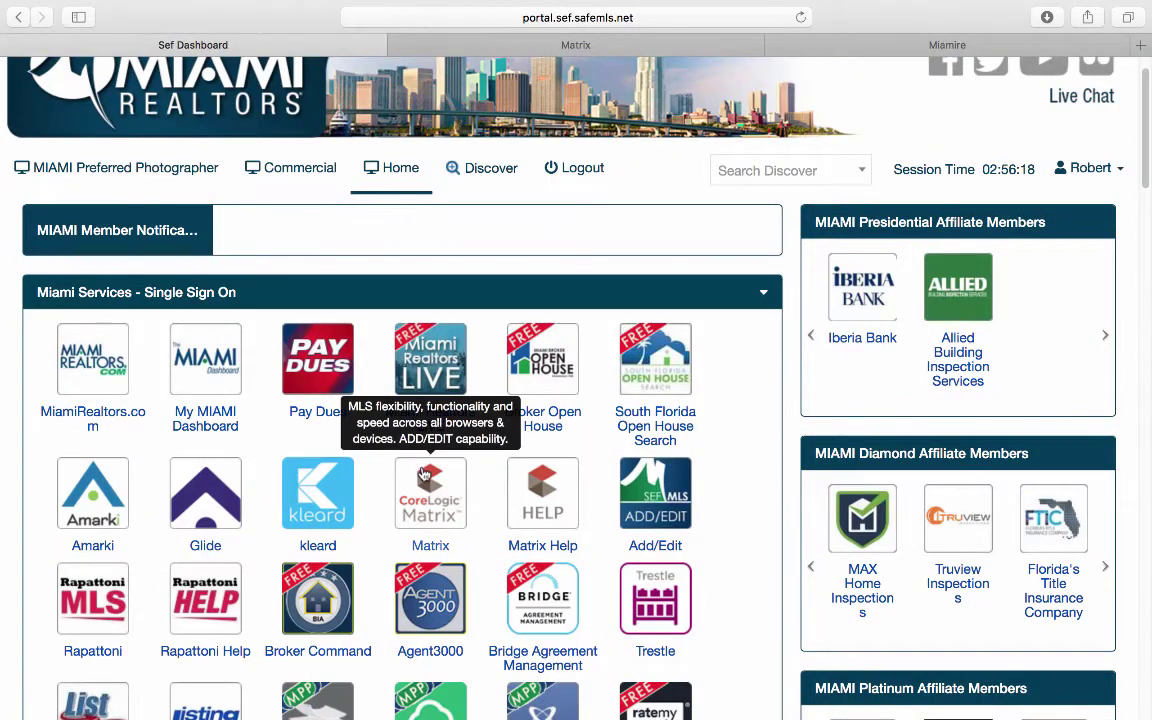
scroll(423, 474, "down", 2)
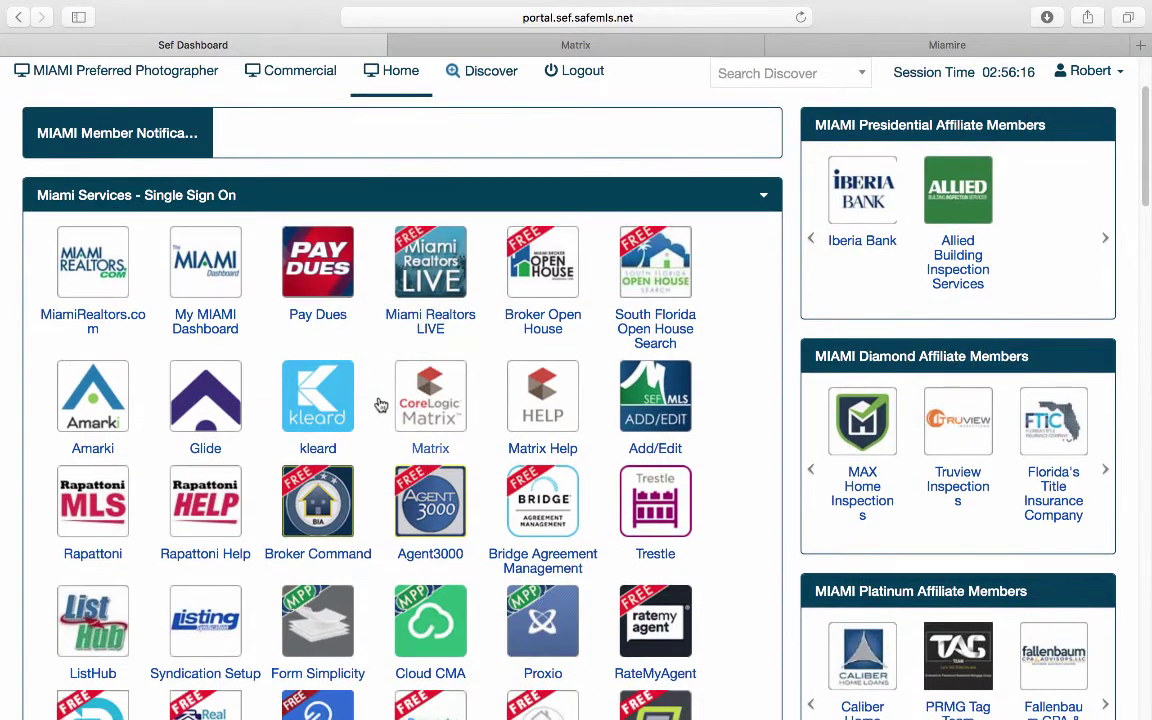
scroll(380, 403, "down", 2)
scroll(380, 403, "down", 3)
scroll(139, 478, "down", 1)
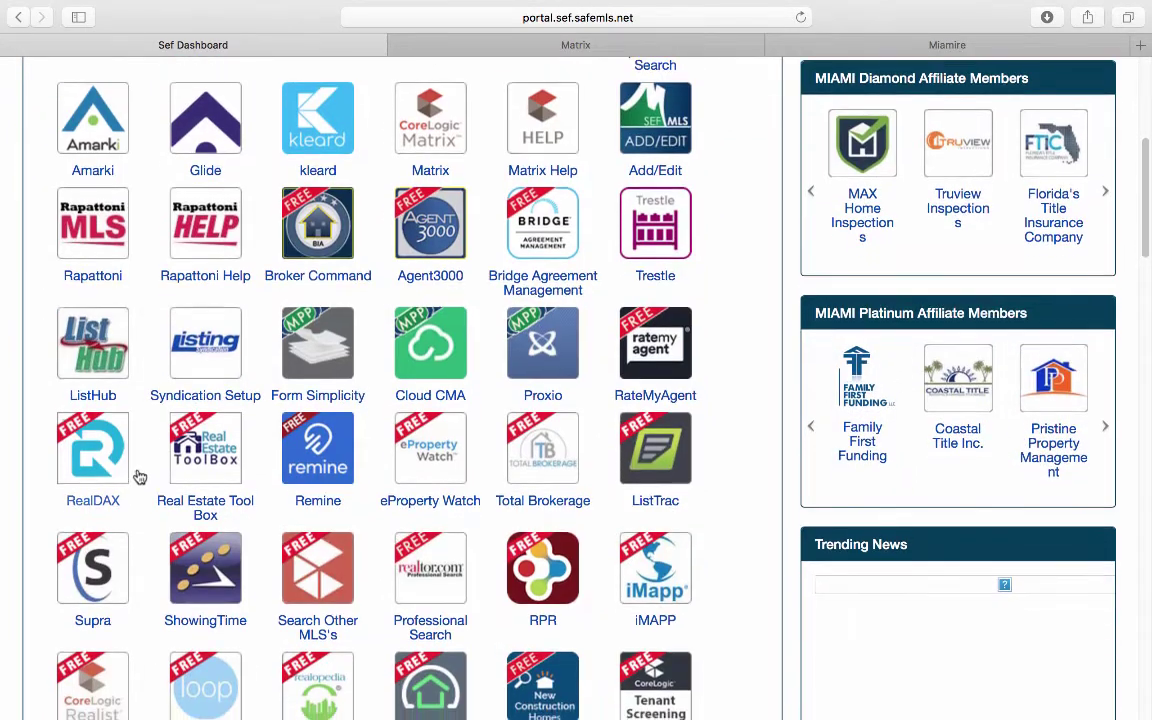
left_click(90, 465)
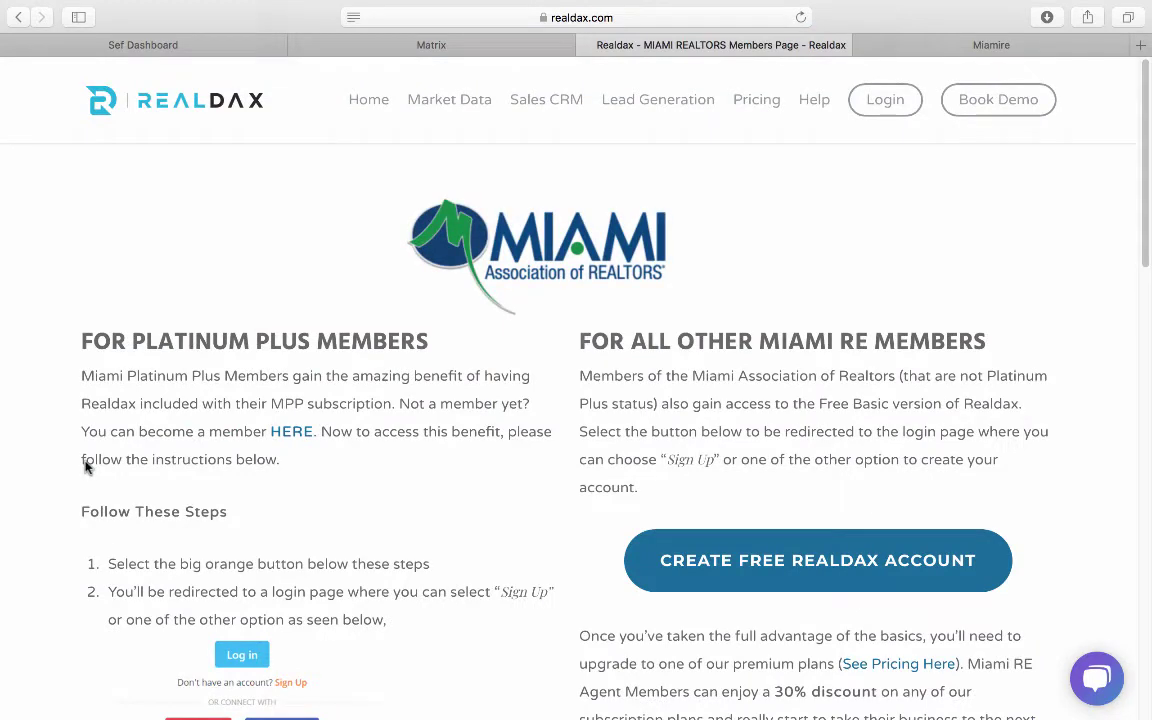
Step: Enter app.realdax.com through the CREATE FREE REALDAX ACCOUNT button on the members page
left_click(713, 563)
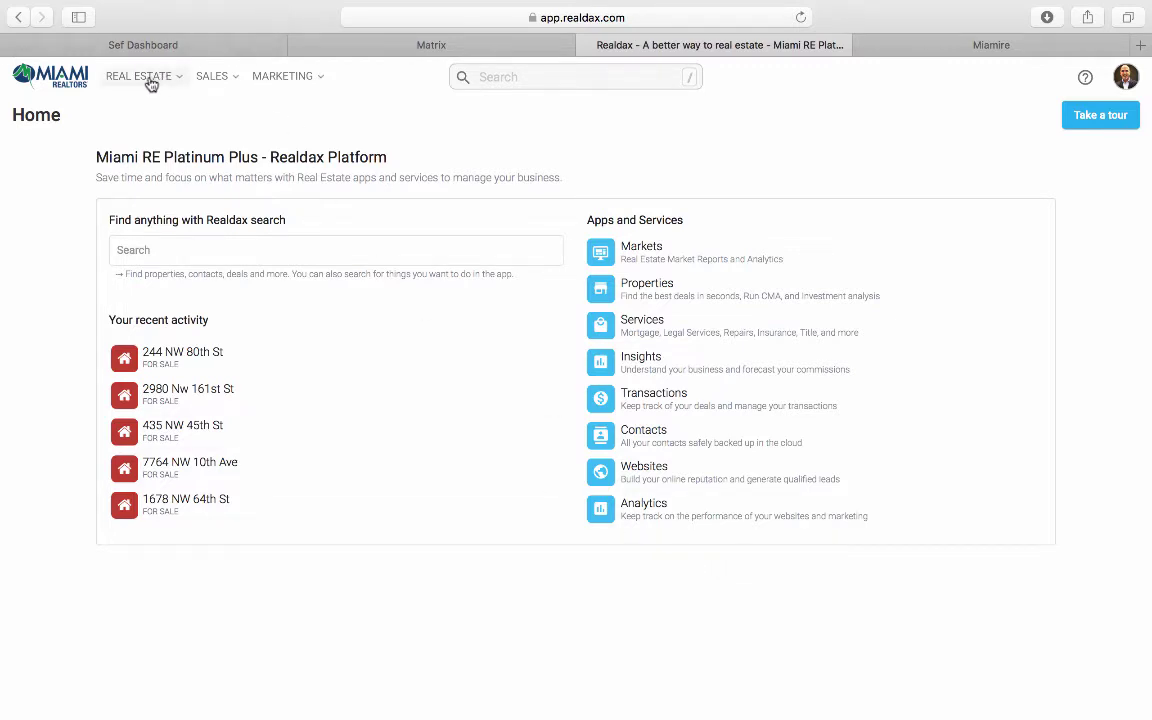
Step: Go to REAL ESTATE > Properties and apply the Miami Dade location filter
left_click(148, 80)
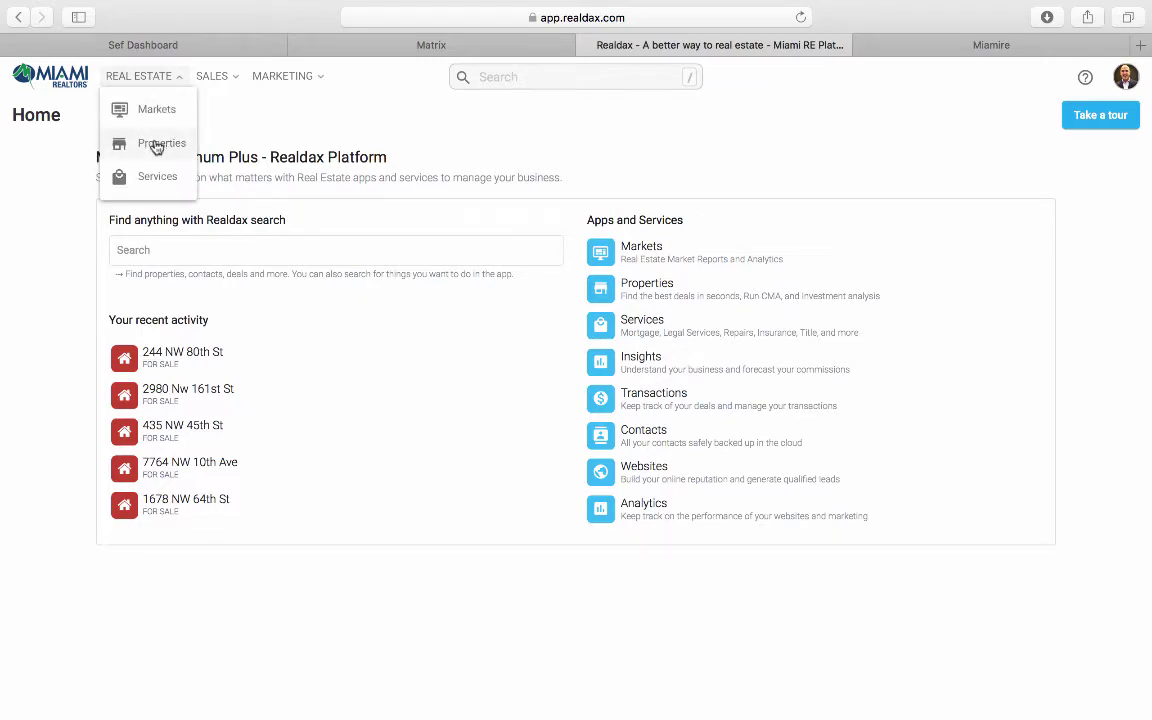
left_click(156, 145)
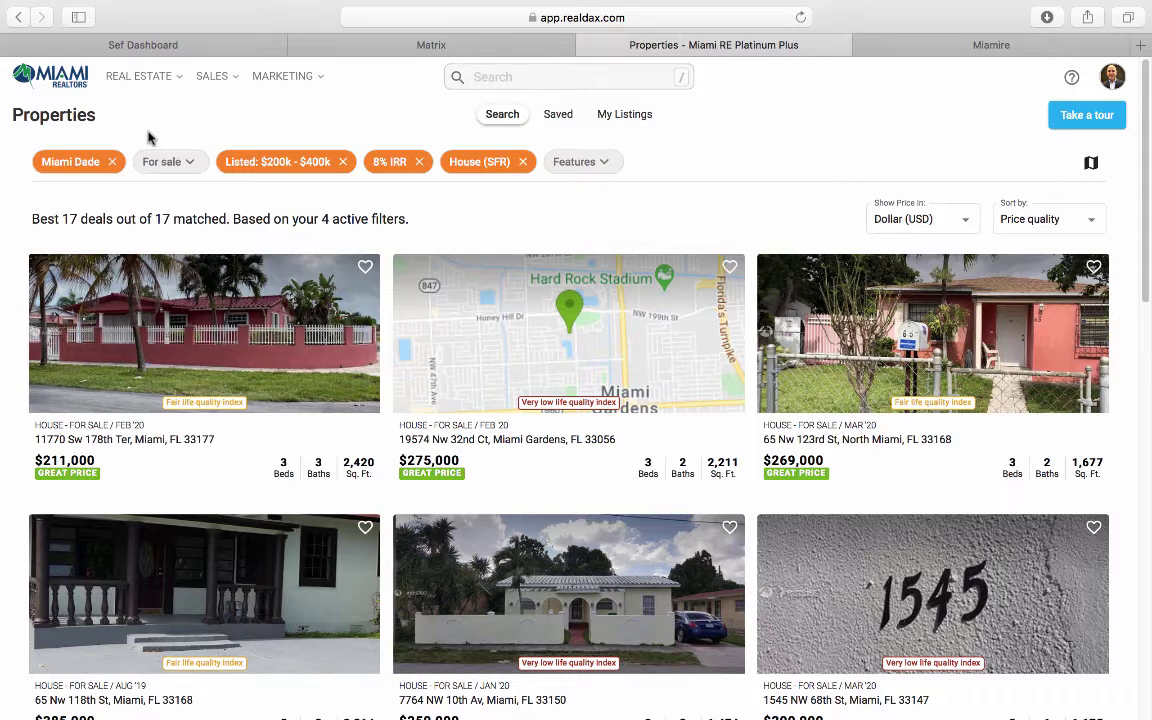
left_click(90, 168)
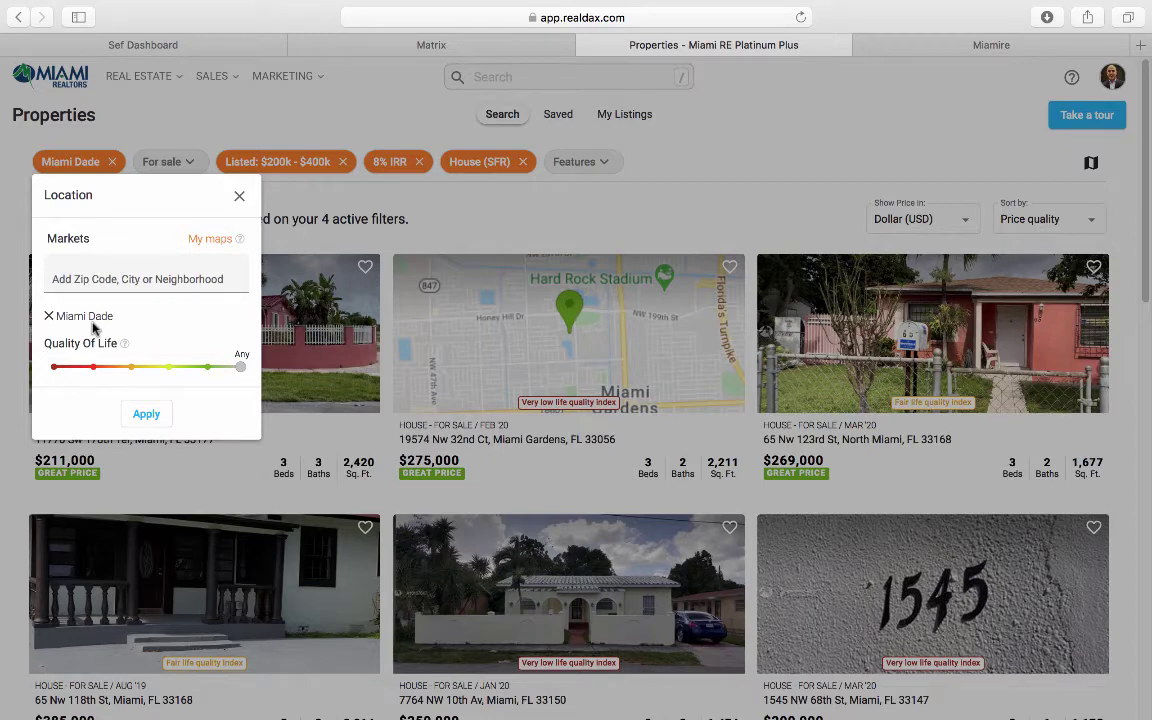
left_click(80, 281)
left_click(148, 415)
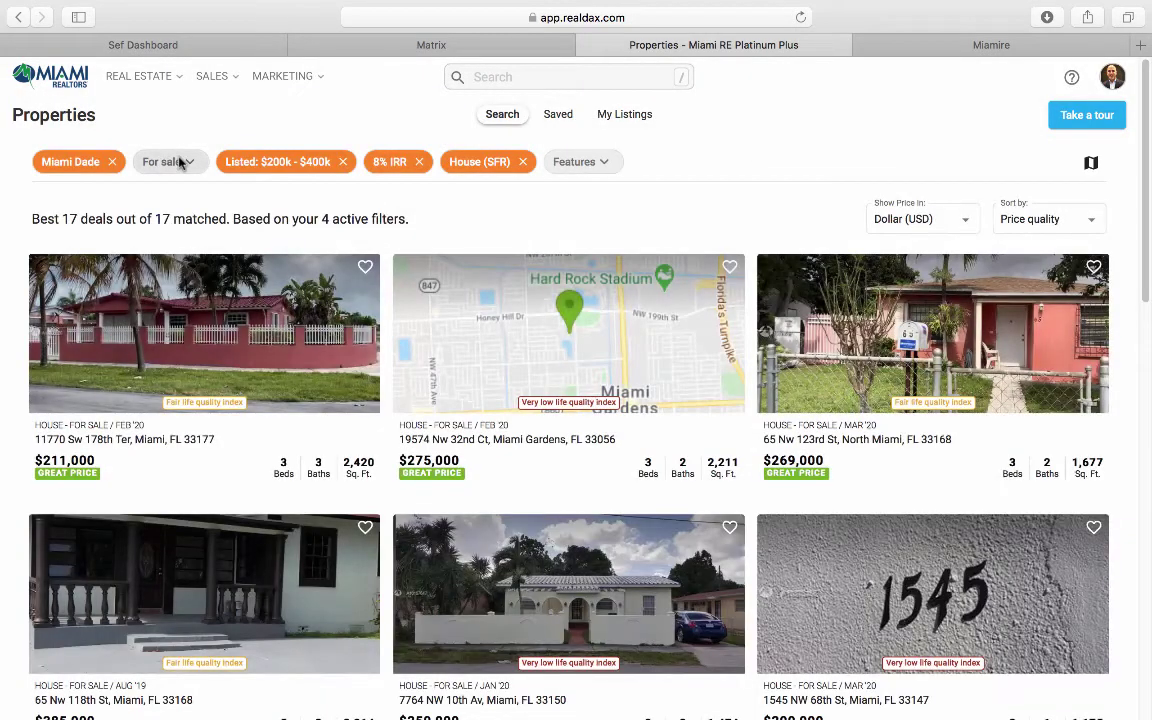
Step: Filter to For Sale listings priced $200,000–$400,000, then bring up the Property type choices
left_click(180, 163)
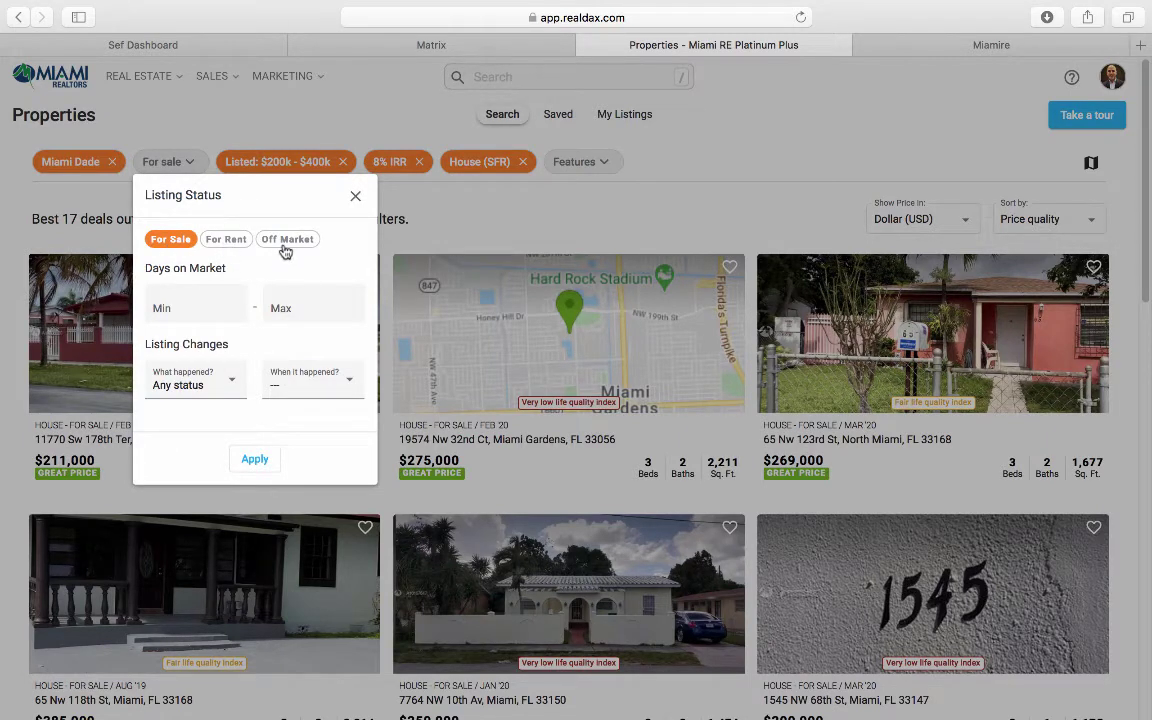
left_click(252, 462)
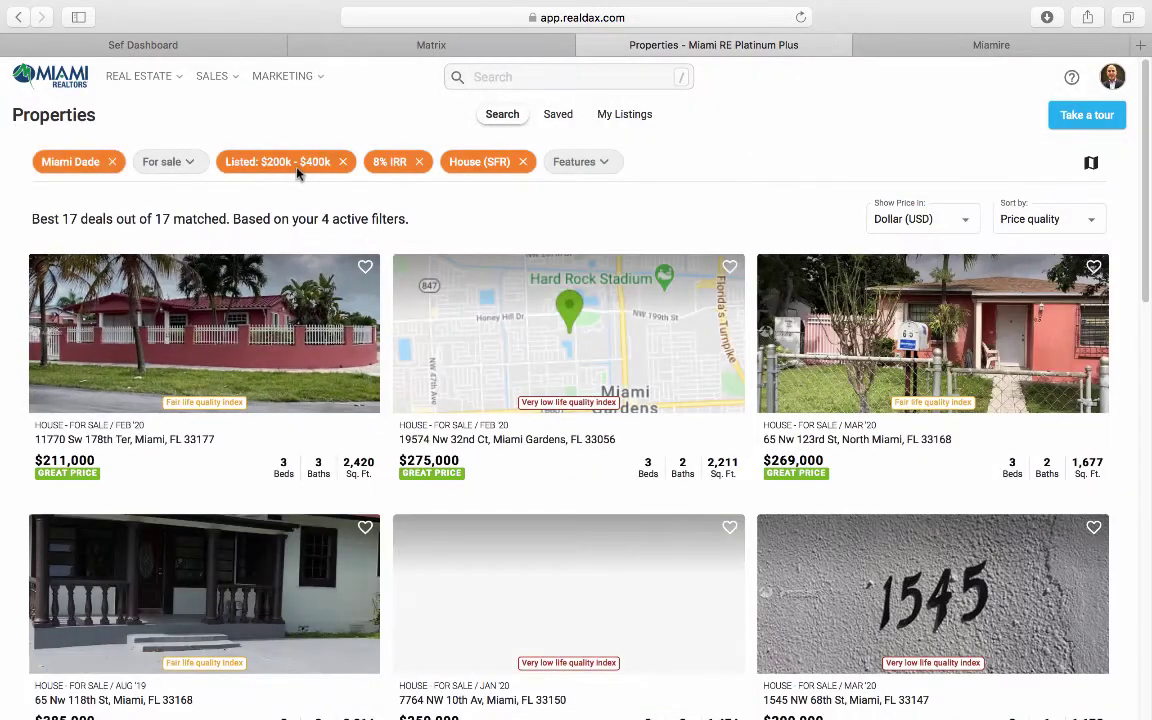
left_click(296, 171)
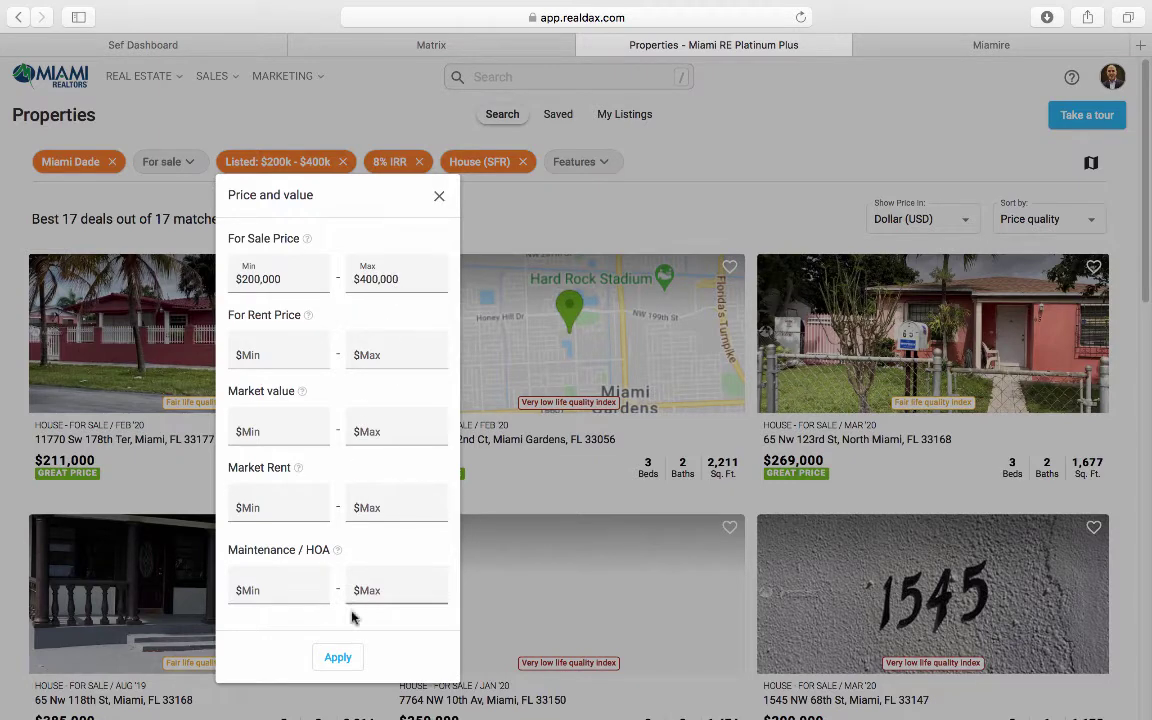
left_click(340, 659)
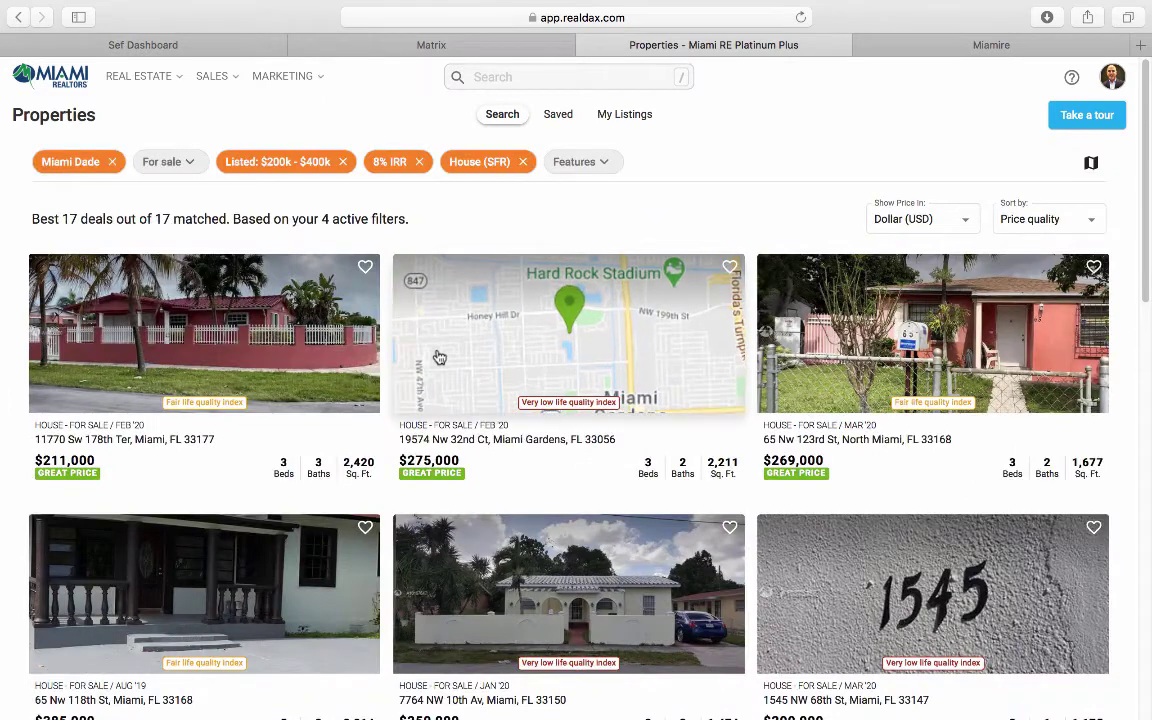
left_click(503, 166)
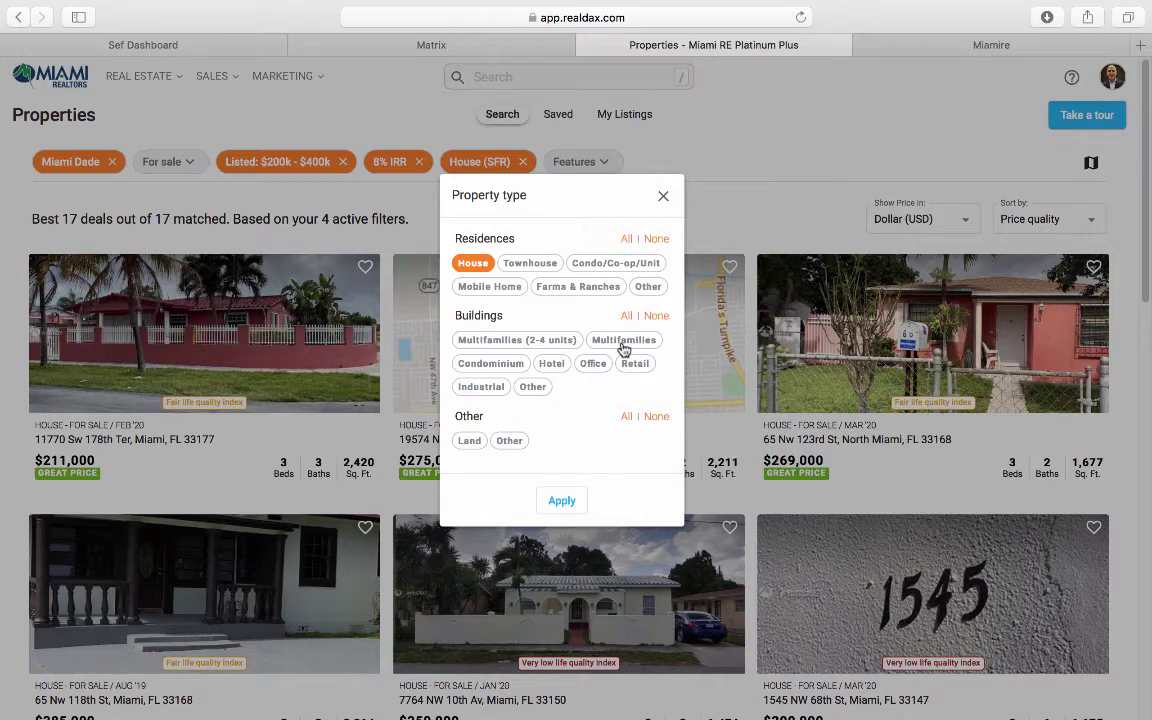
Step: Apply the House property type and the 8% IRR returns filter, leaving 17 matched deals
left_click(558, 503)
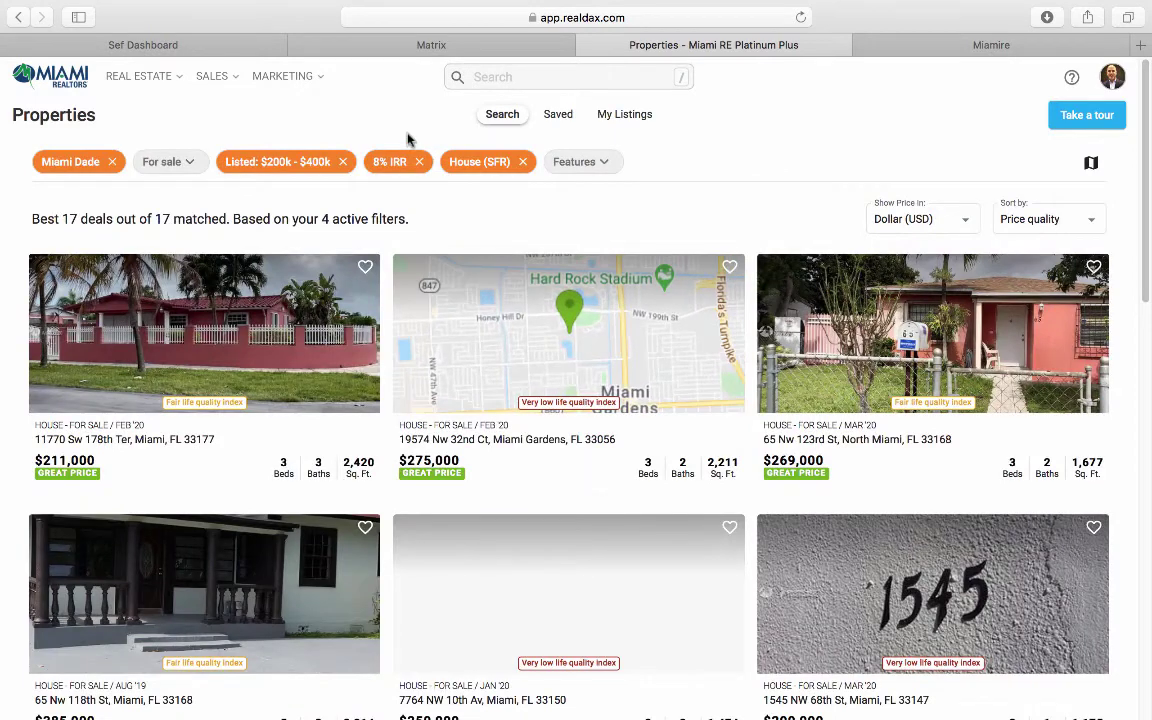
left_click(400, 166)
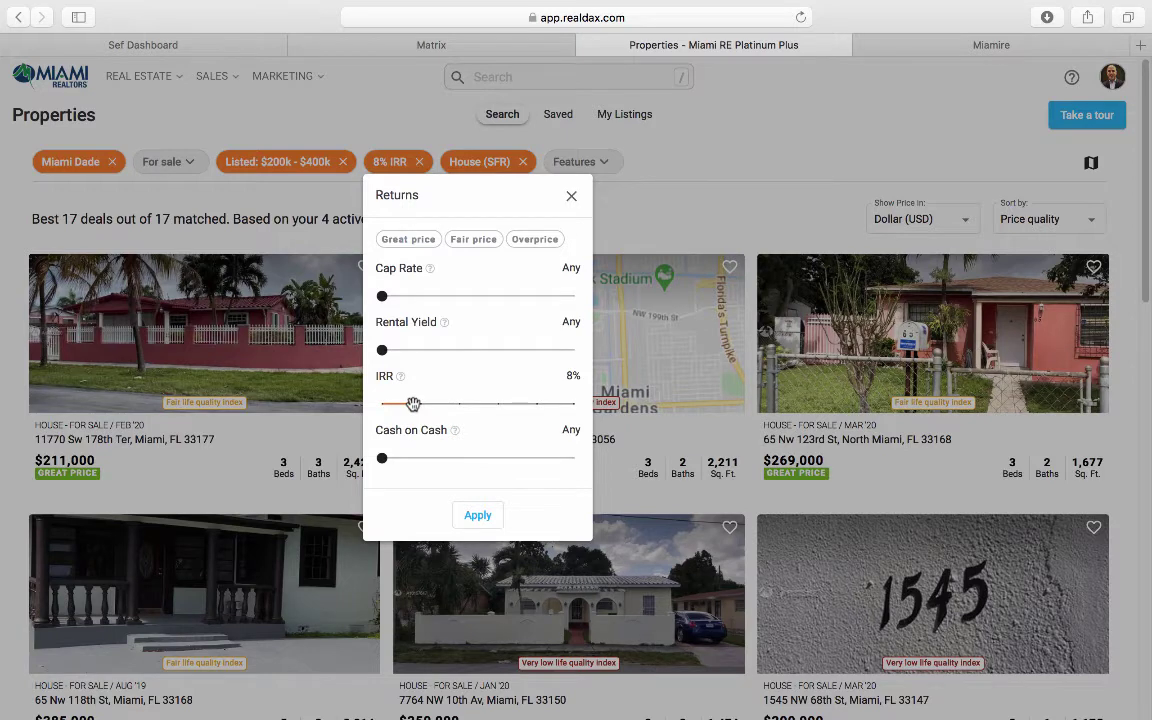
left_click(465, 519)
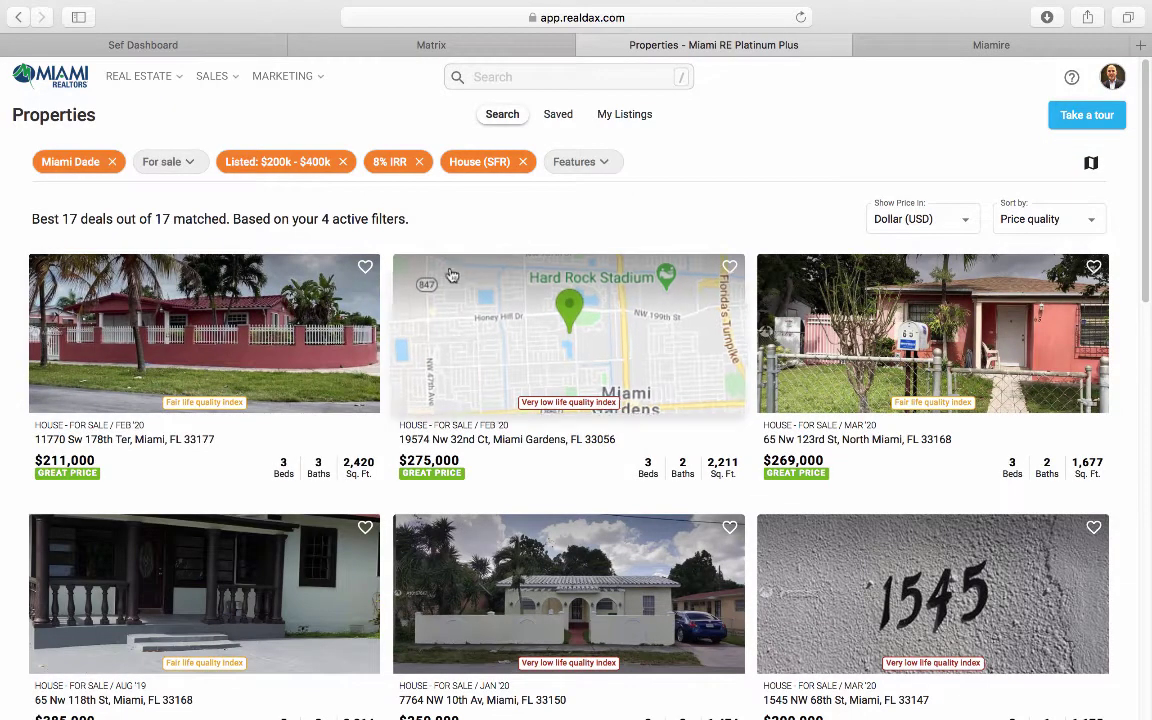
scroll(391, 309, "down", 3)
scroll(391, 309, "down", 5)
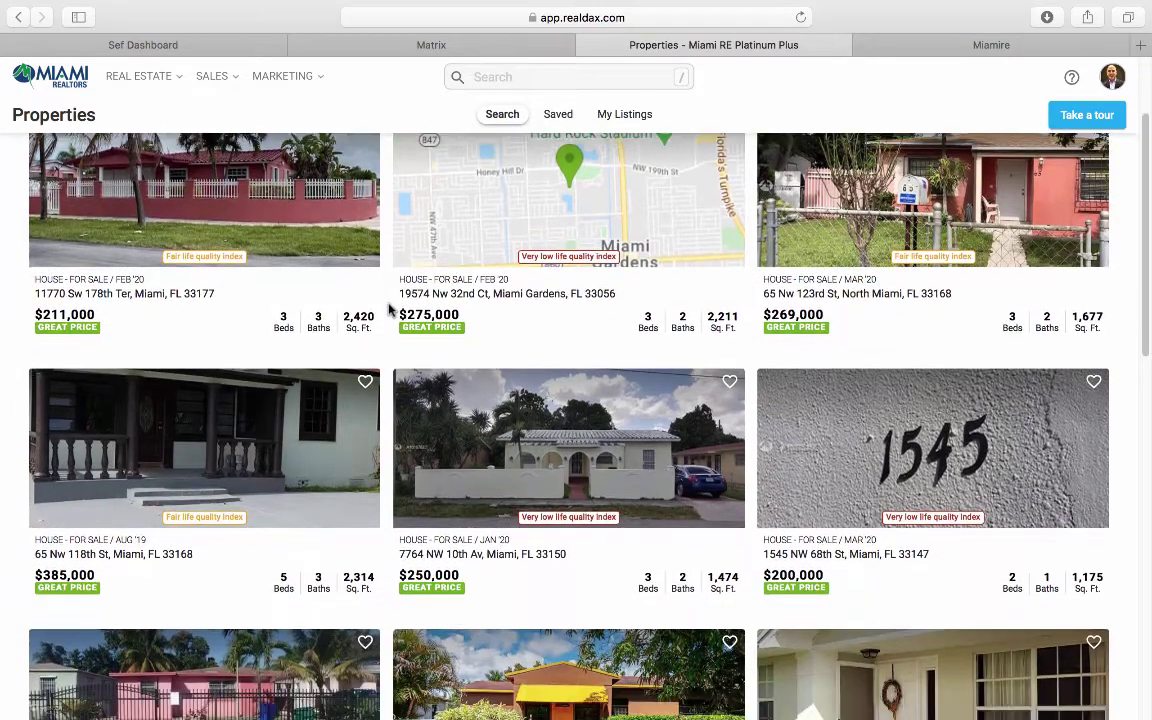
scroll(391, 309, "down", 8)
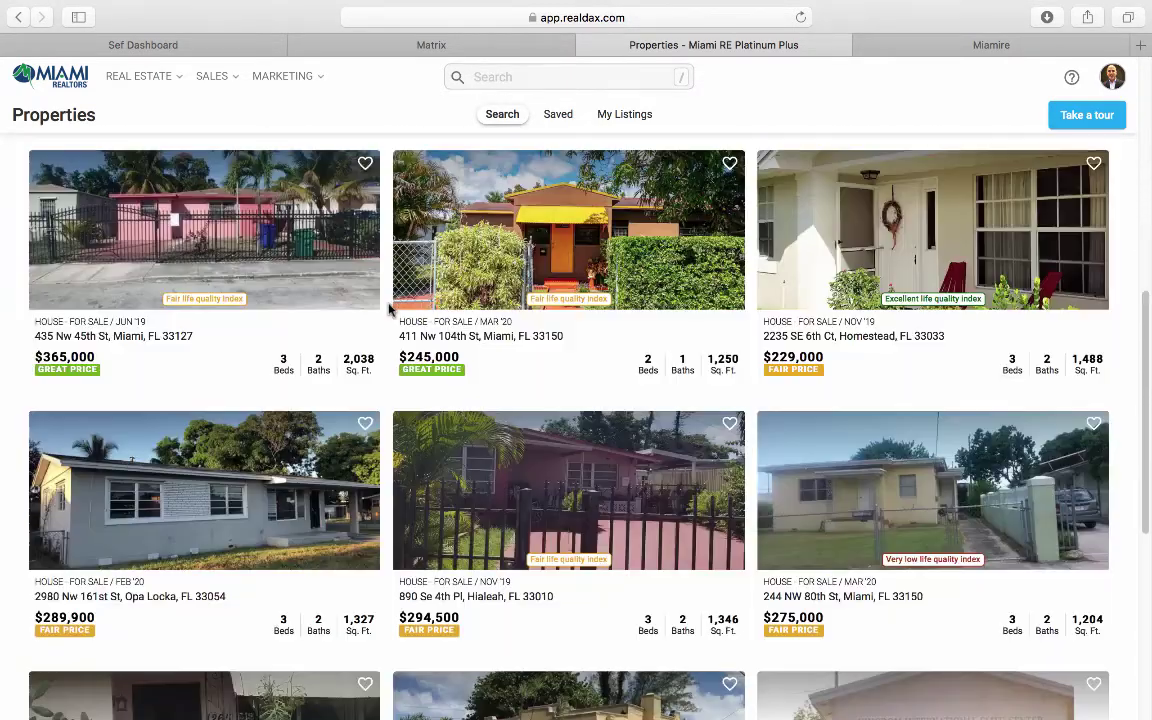
scroll(391, 309, "down", 2)
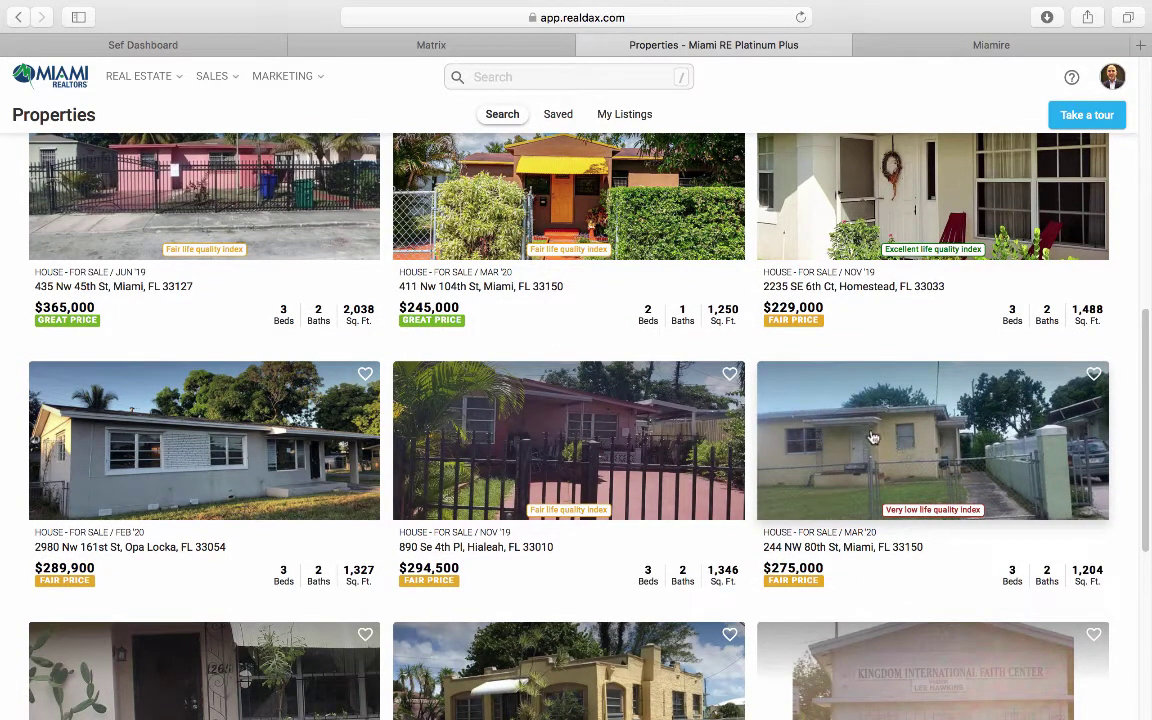
left_click(872, 437)
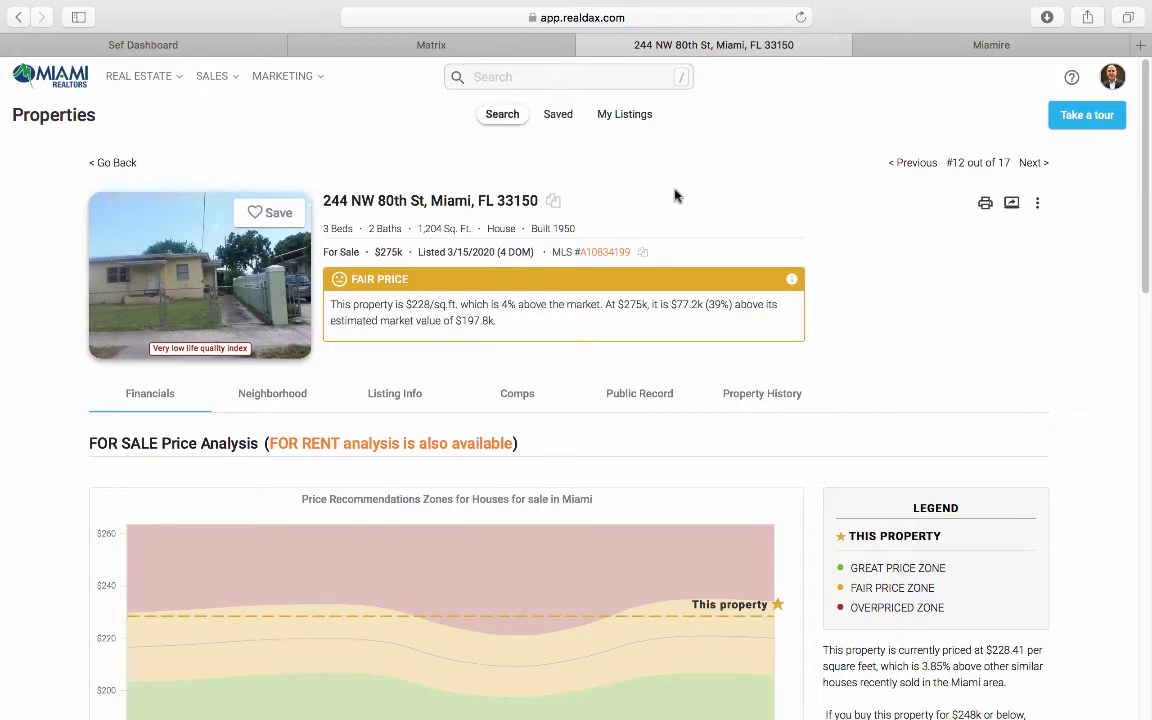
left_click(643, 255)
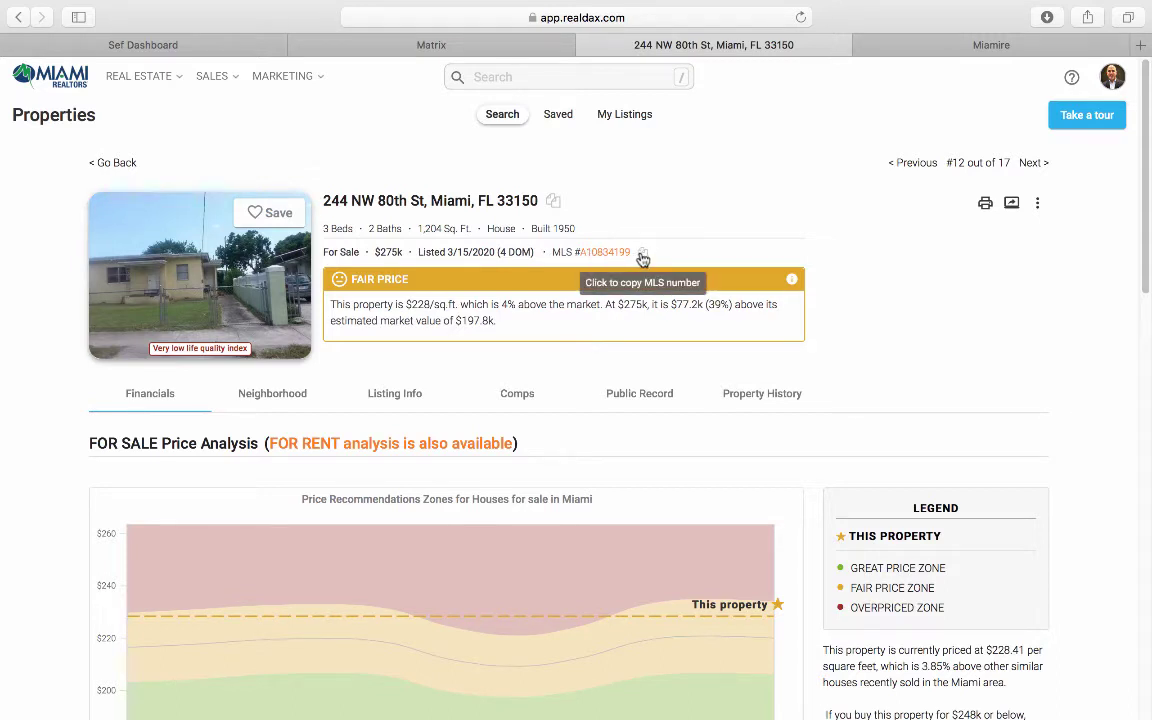
left_click(643, 255)
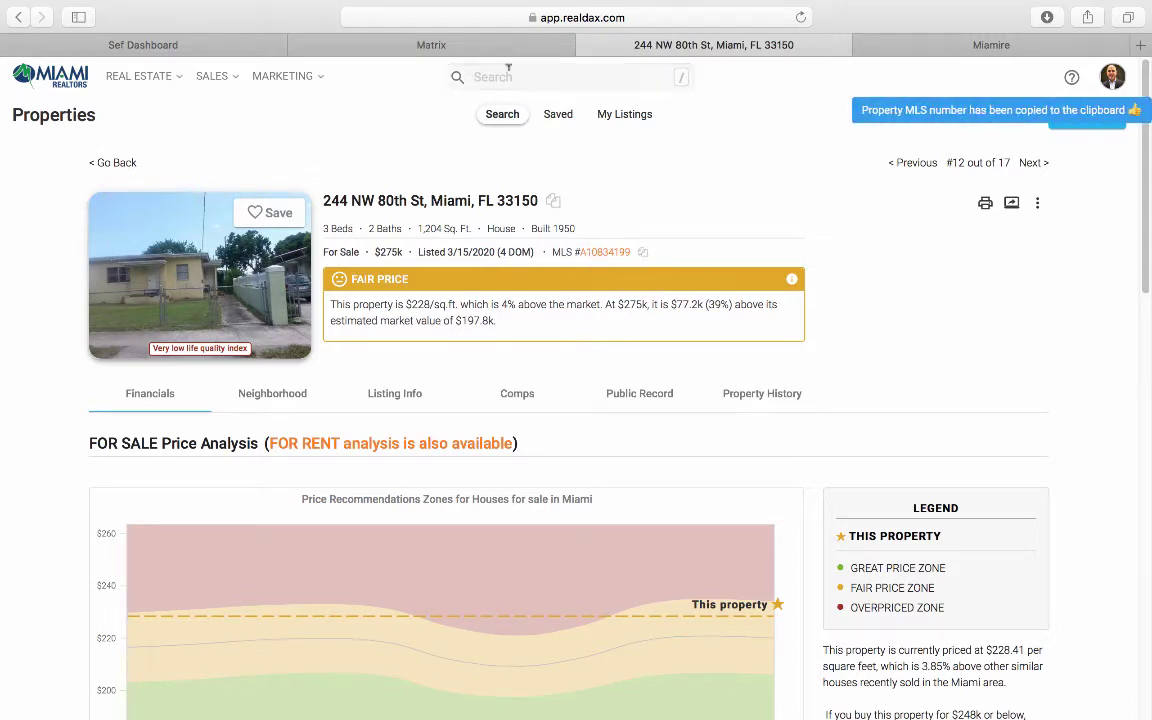
left_click(432, 45)
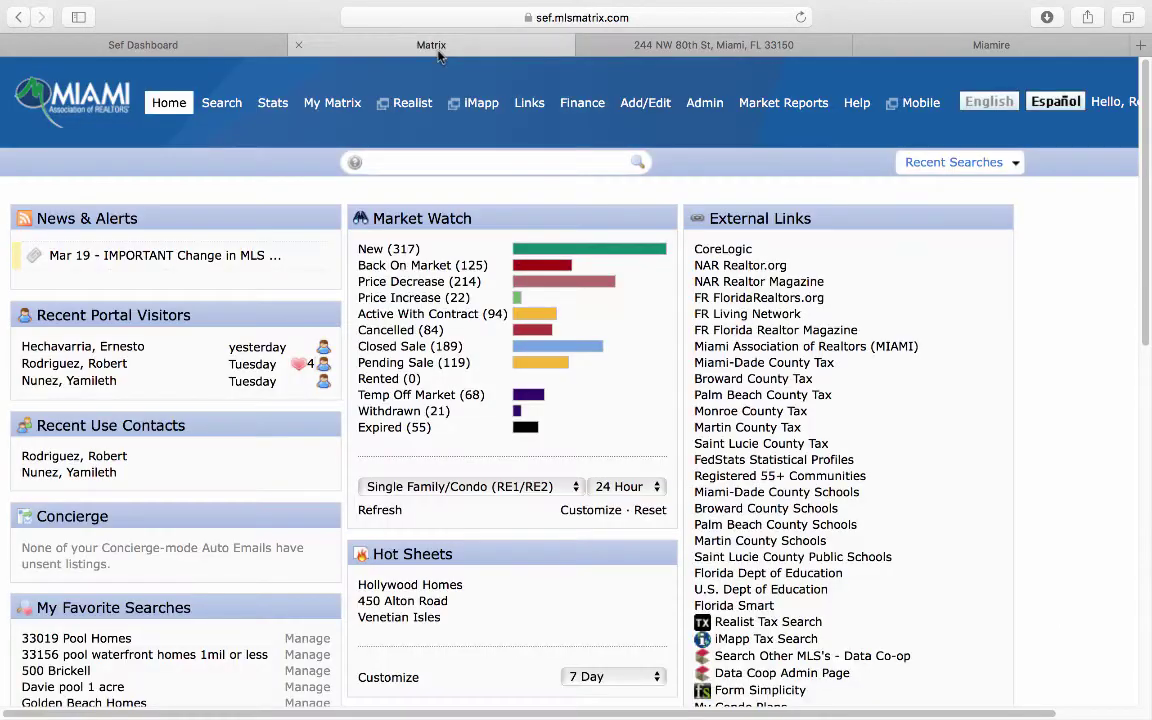
left_click(431, 163)
key("super+v")
key("Return")
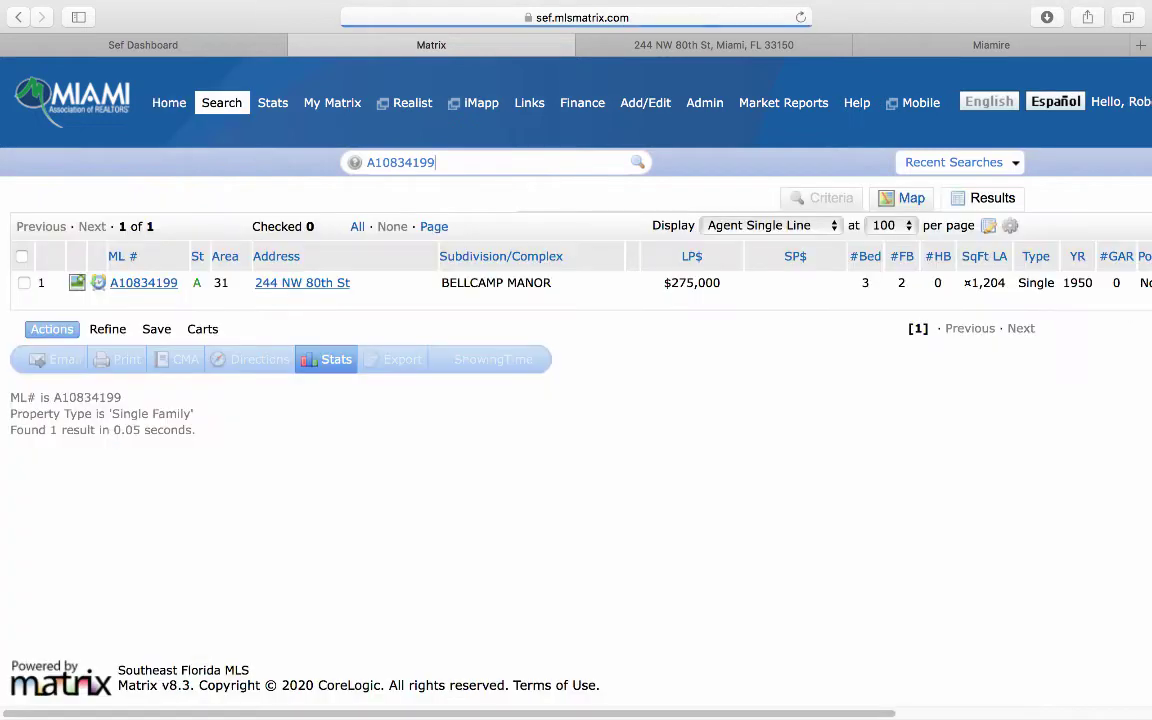
left_click(143, 283)
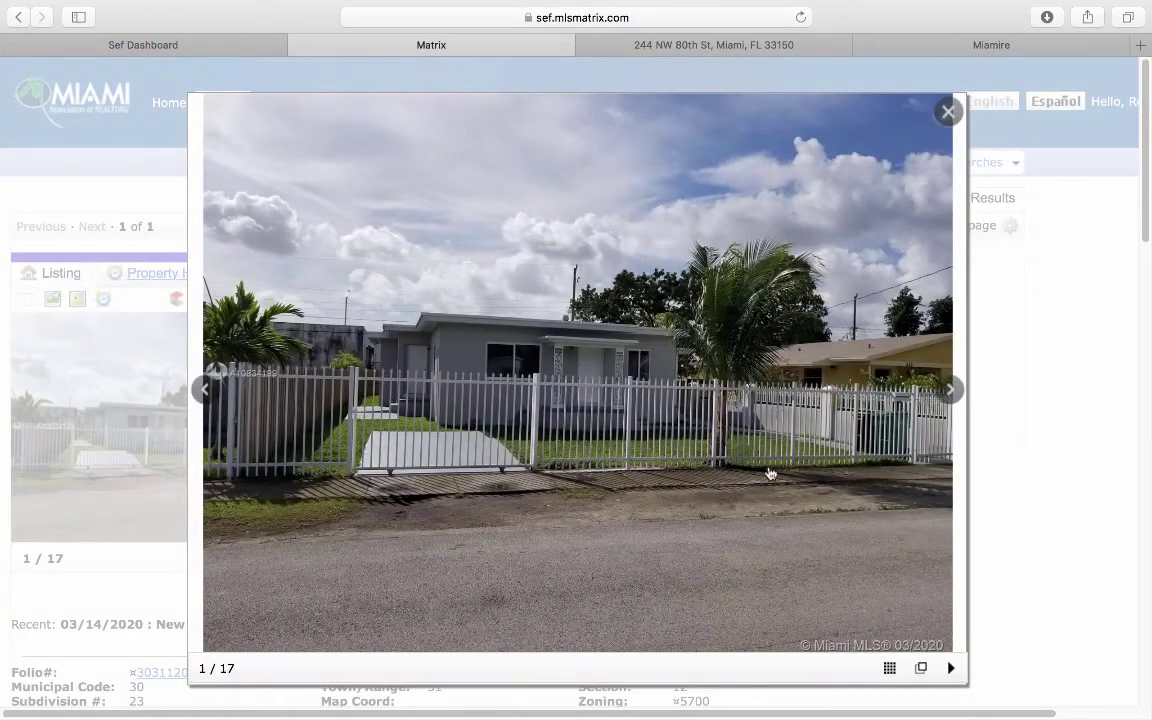
Step: Browse the listing photos through bedroom and kitchen, then return to the Realdax property page
left_click(942, 391)
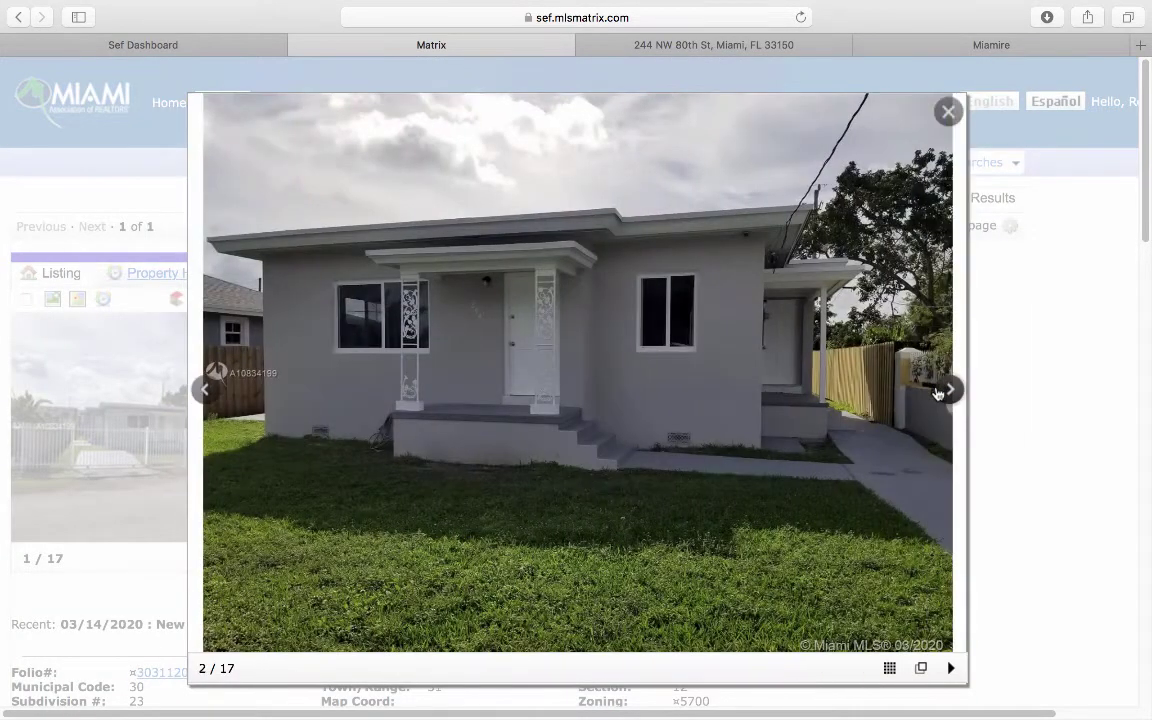
left_click(940, 391)
left_click(940, 391)
left_click(940, 391)
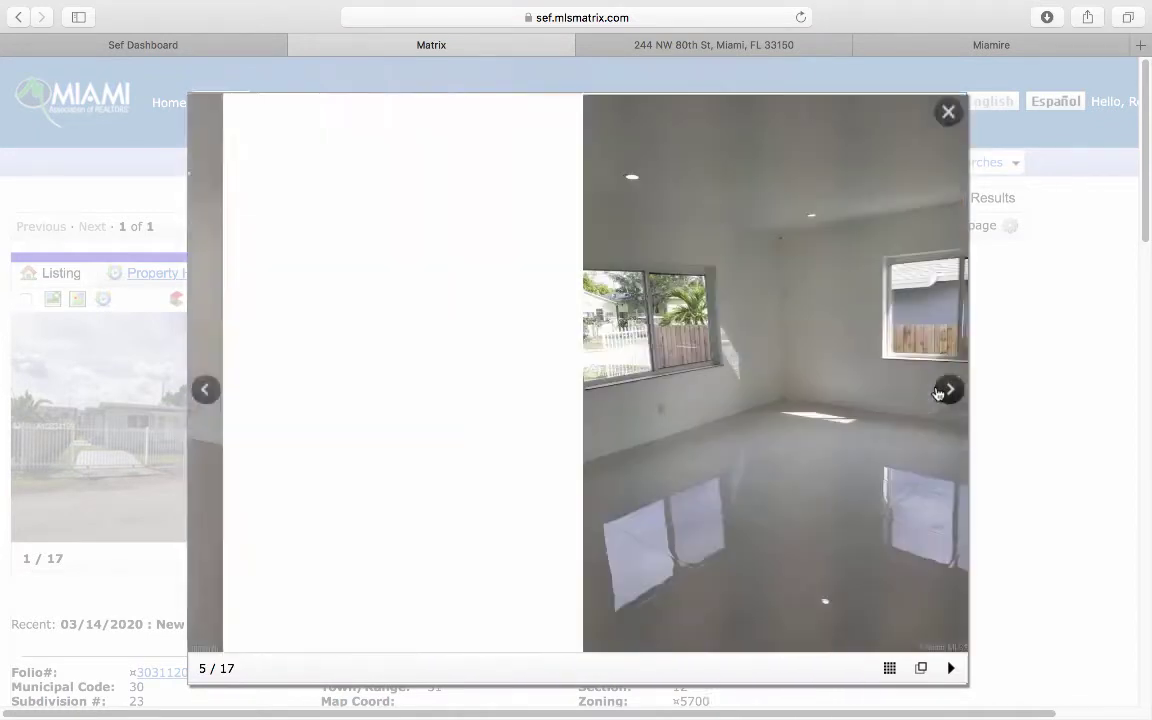
left_click(940, 391)
left_click(940, 391)
left_click(940, 391)
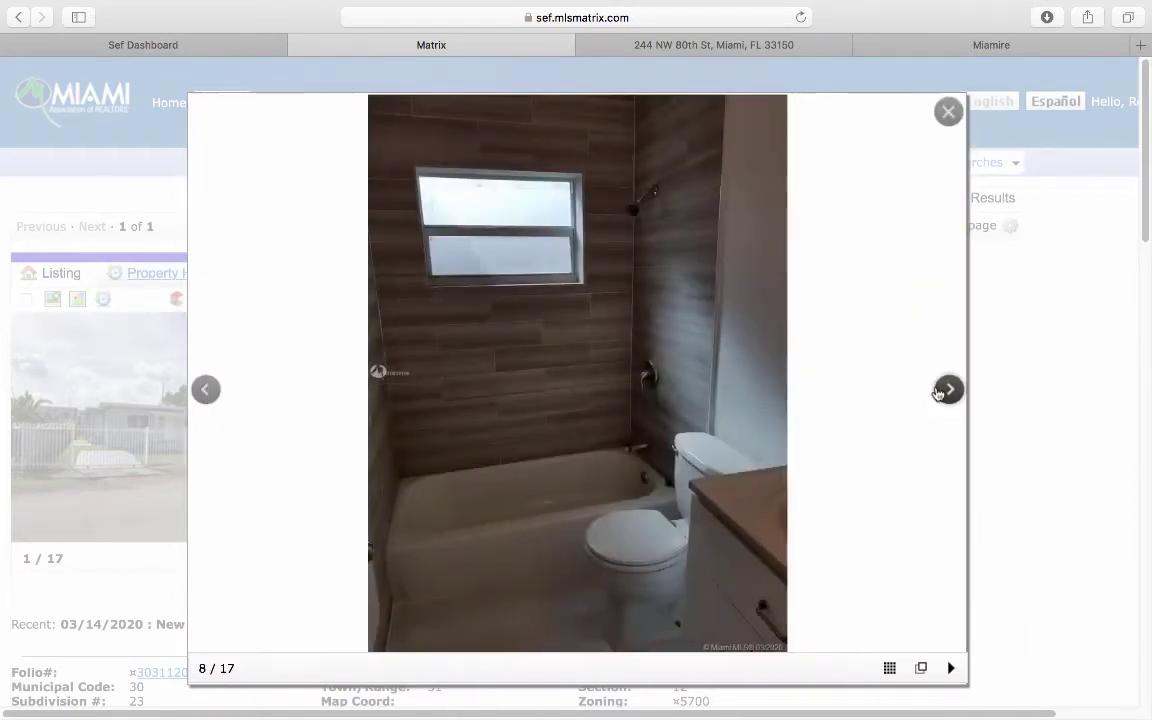
left_click(940, 391)
left_click(940, 391)
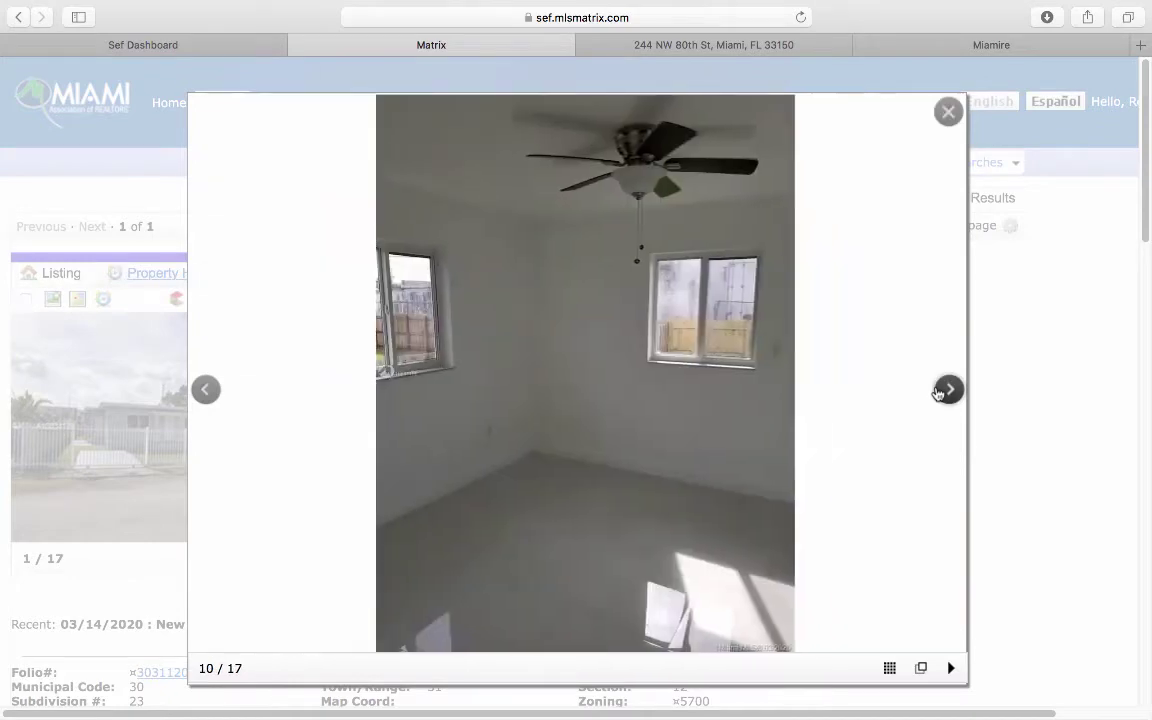
left_click(940, 391)
left_click(940, 391)
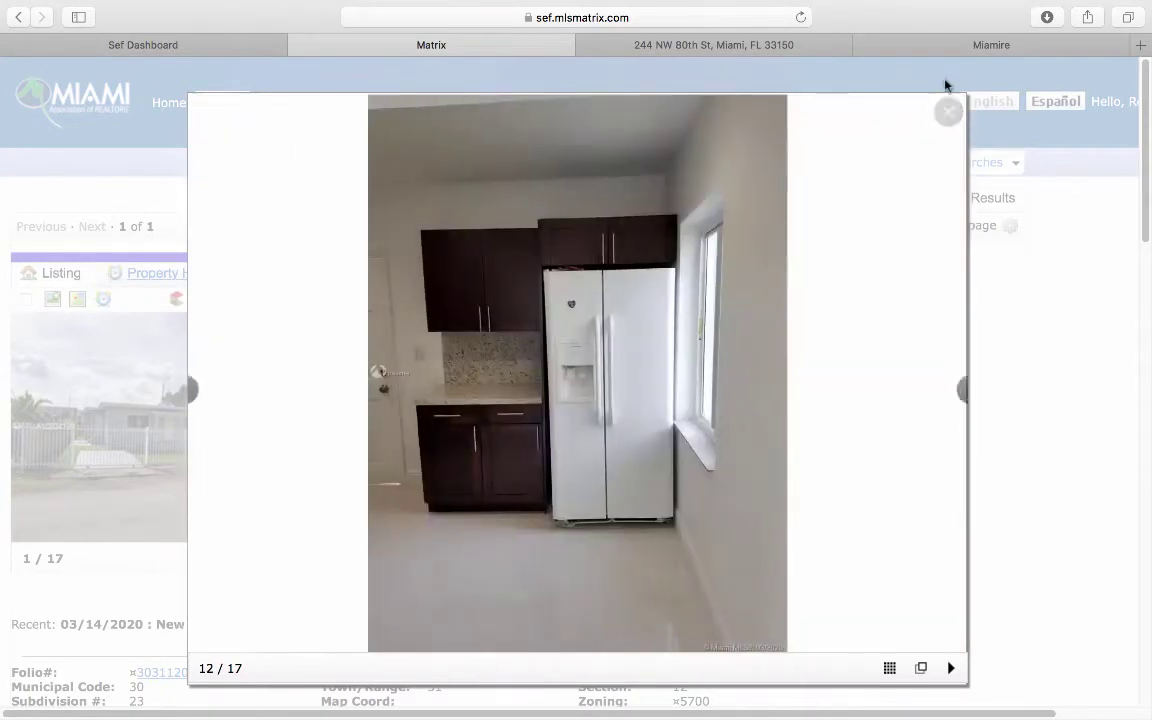
left_click(949, 112)
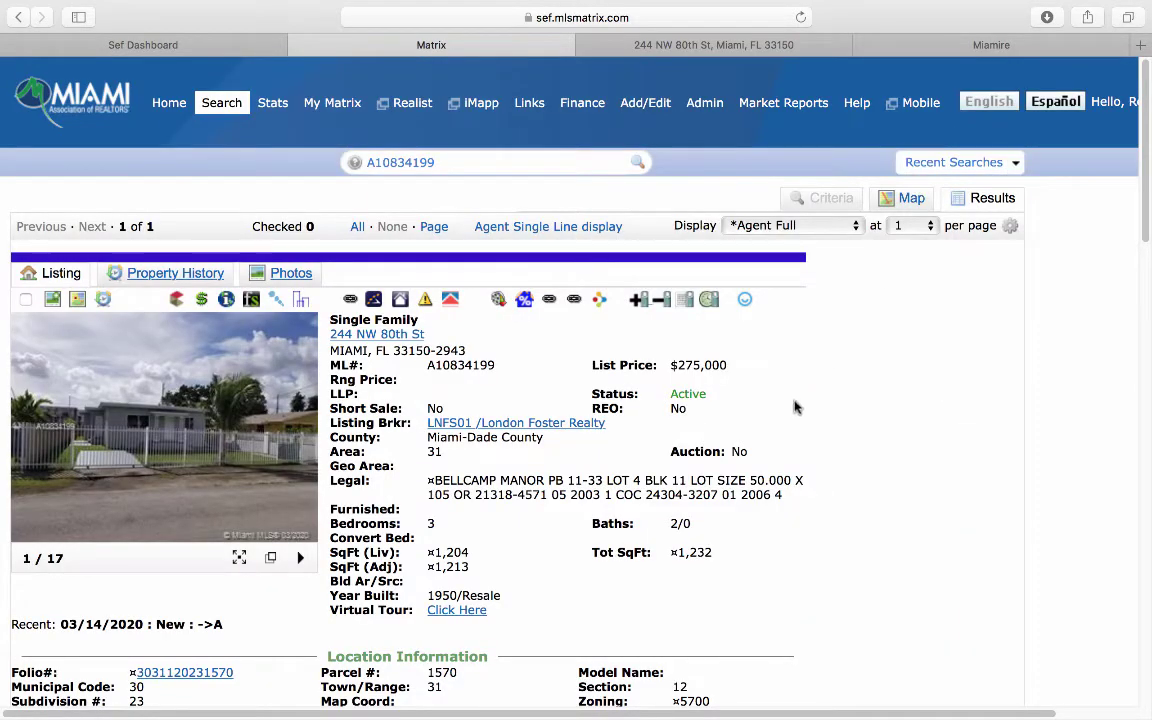
scroll(476, 440, "down", 1)
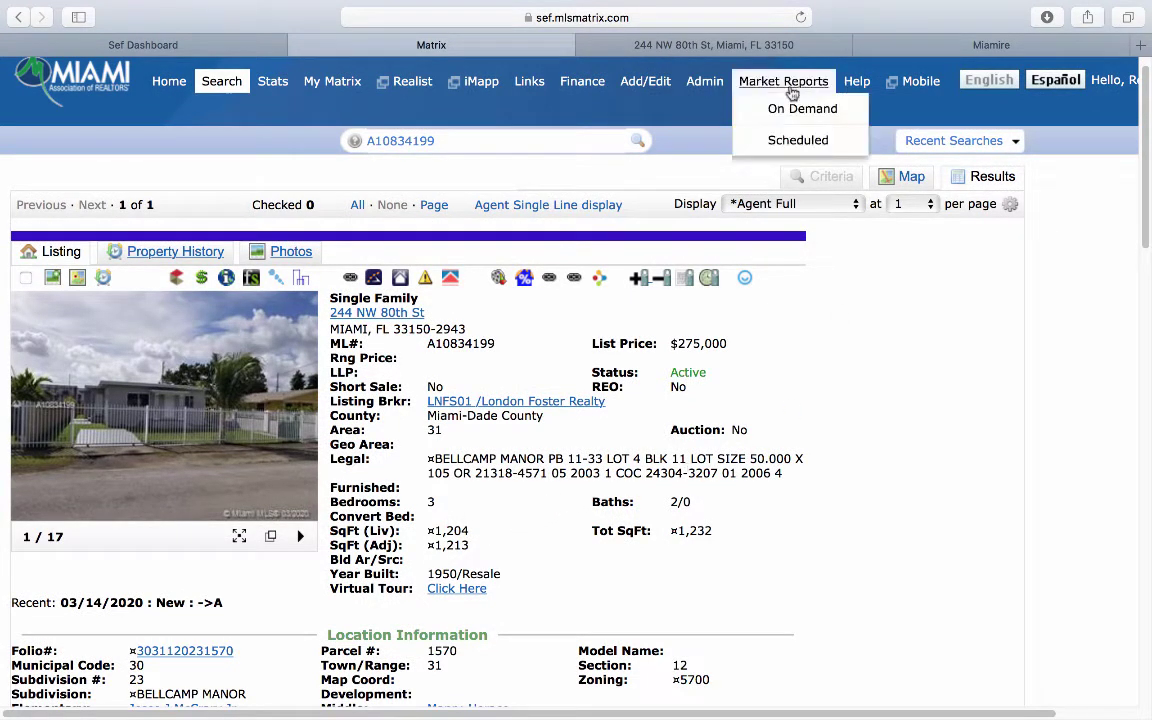
left_click(665, 44)
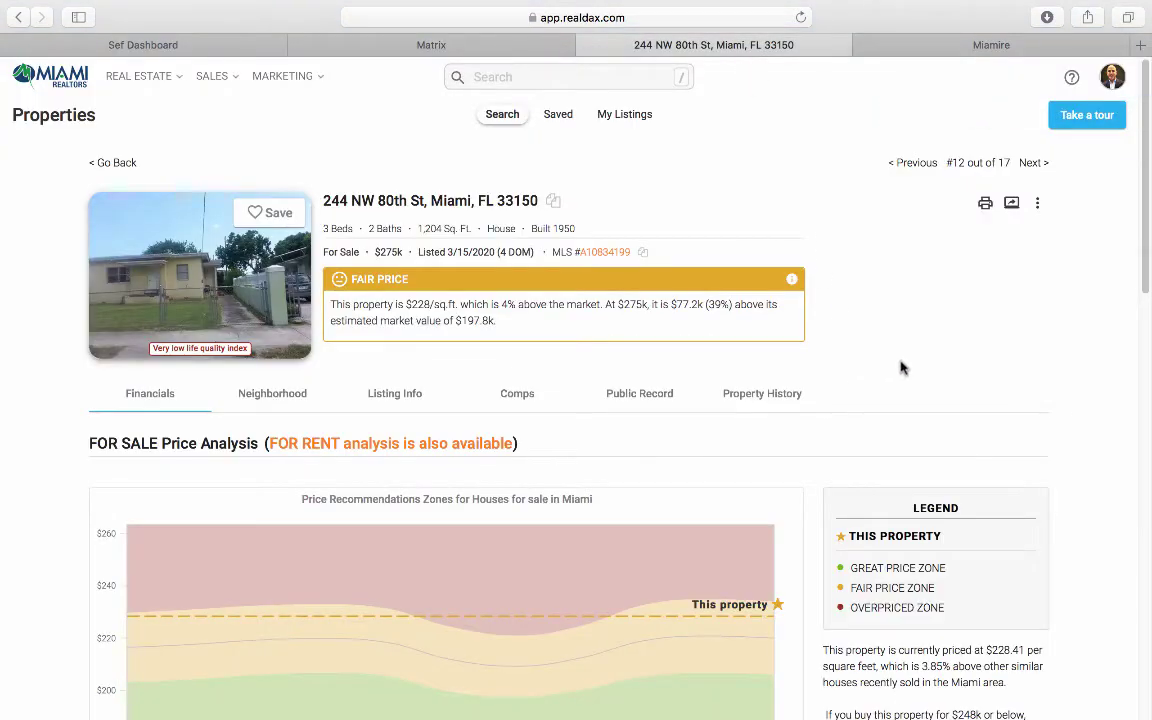
Step: Bring up the Change Investment Assumptions editor from the Investment Analysis Assumptions panel
scroll(915, 357, "down", 5)
scroll(922, 343, "down", 7)
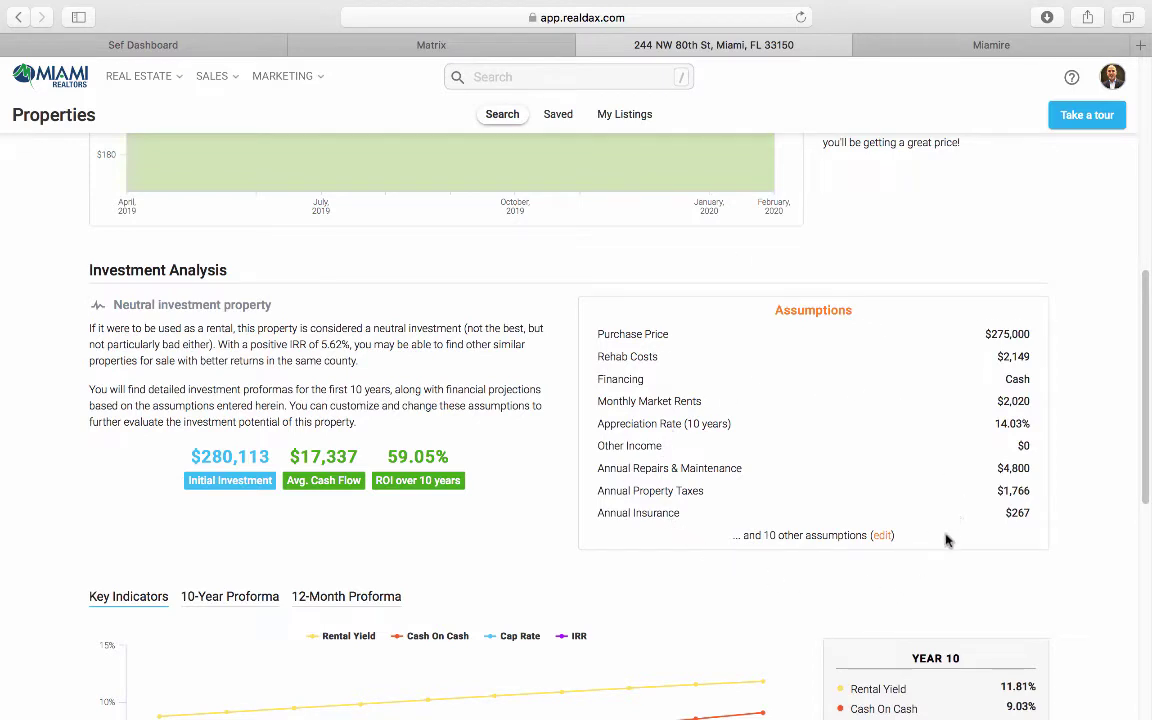
left_click(883, 537)
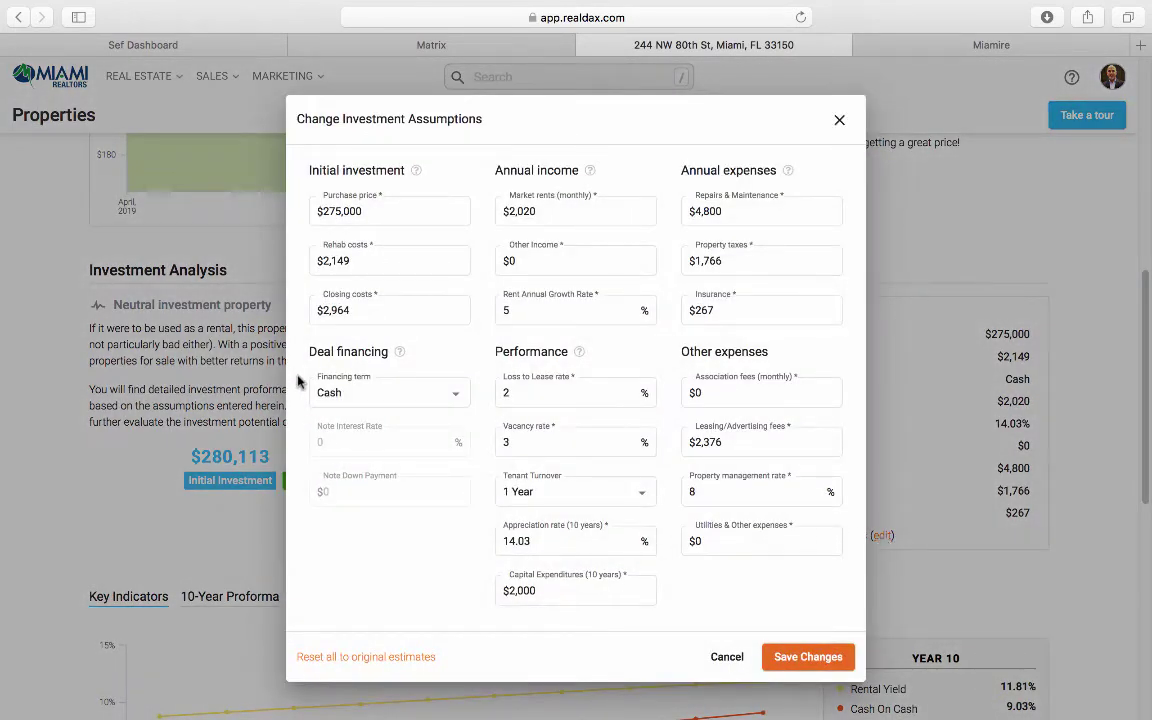
Step: Replace rehab costs with 0 and closing costs with 5,500 in the assumptions dialog
left_click(370, 206)
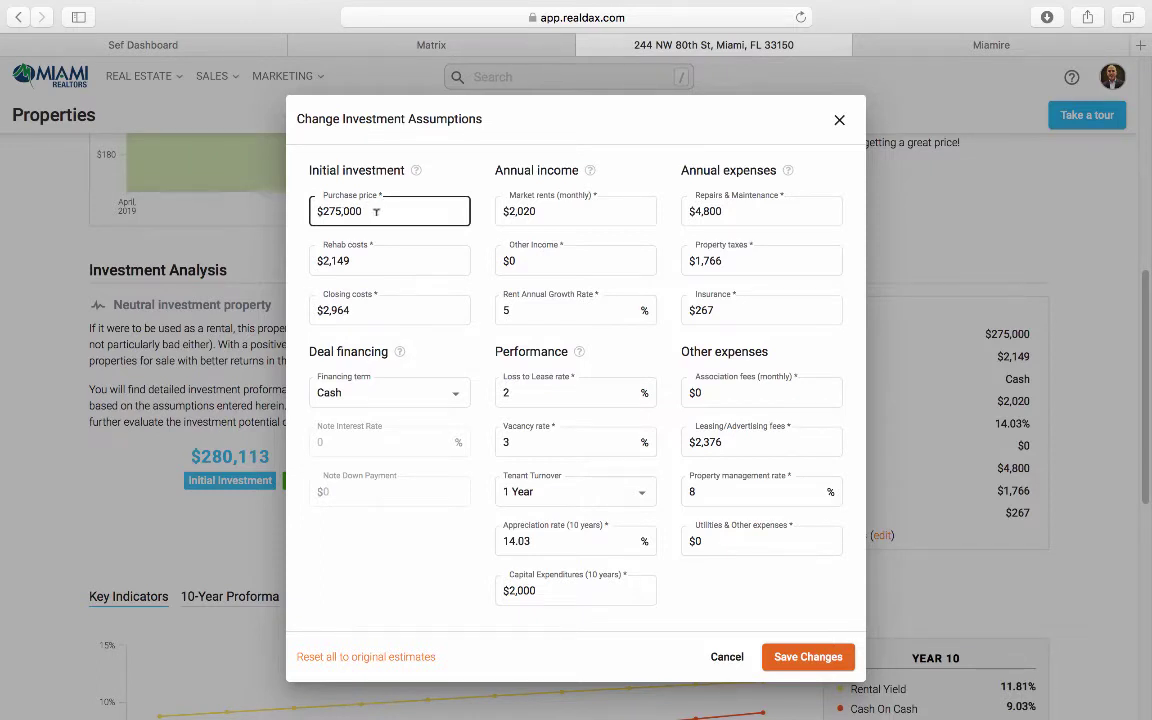
left_click(373, 250)
double_click(372, 260)
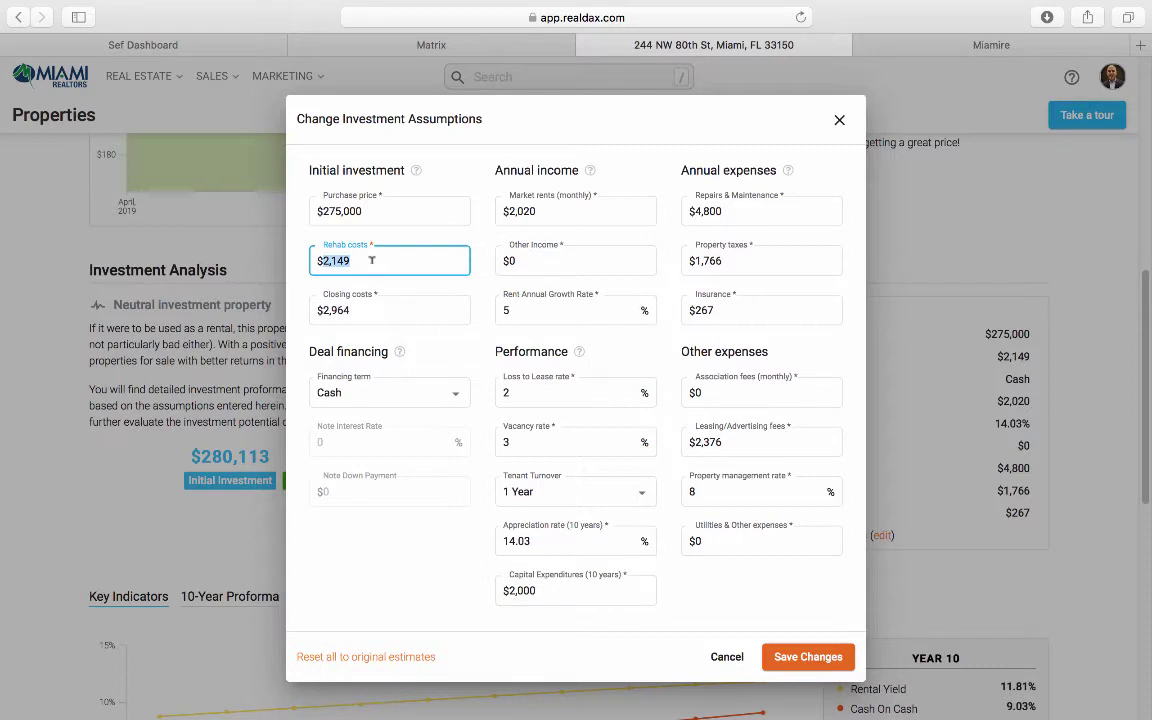
type("0")
double_click(365, 305)
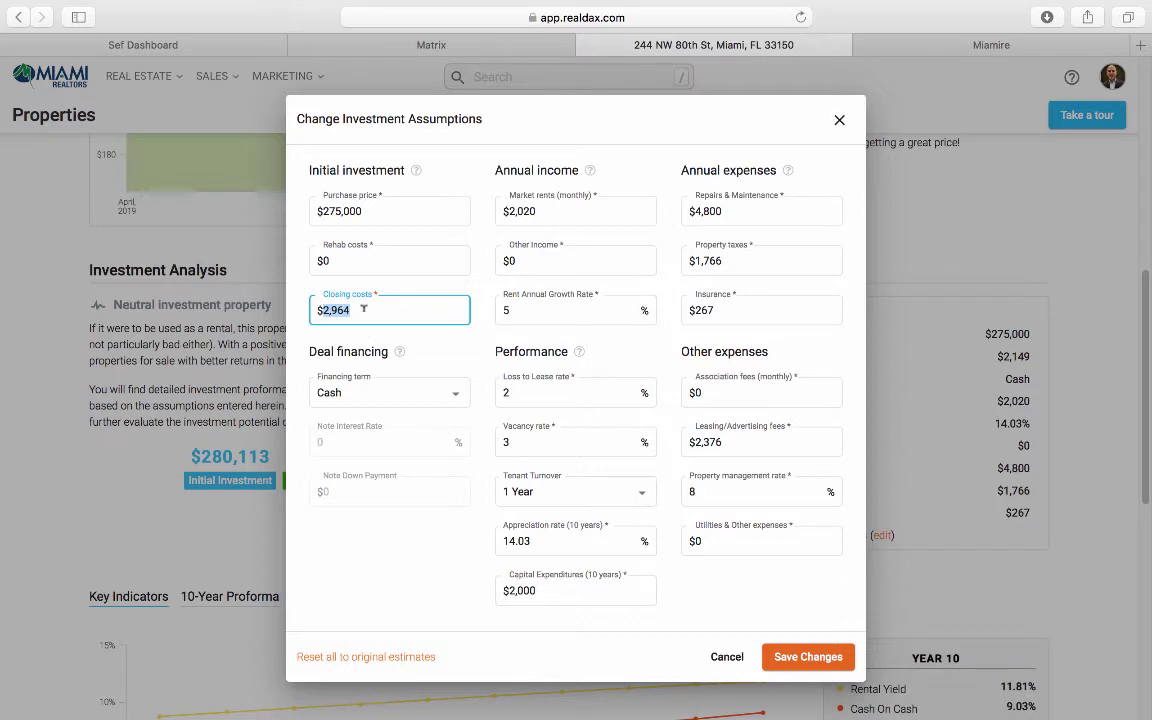
key("BackSpace")
type("5,500")
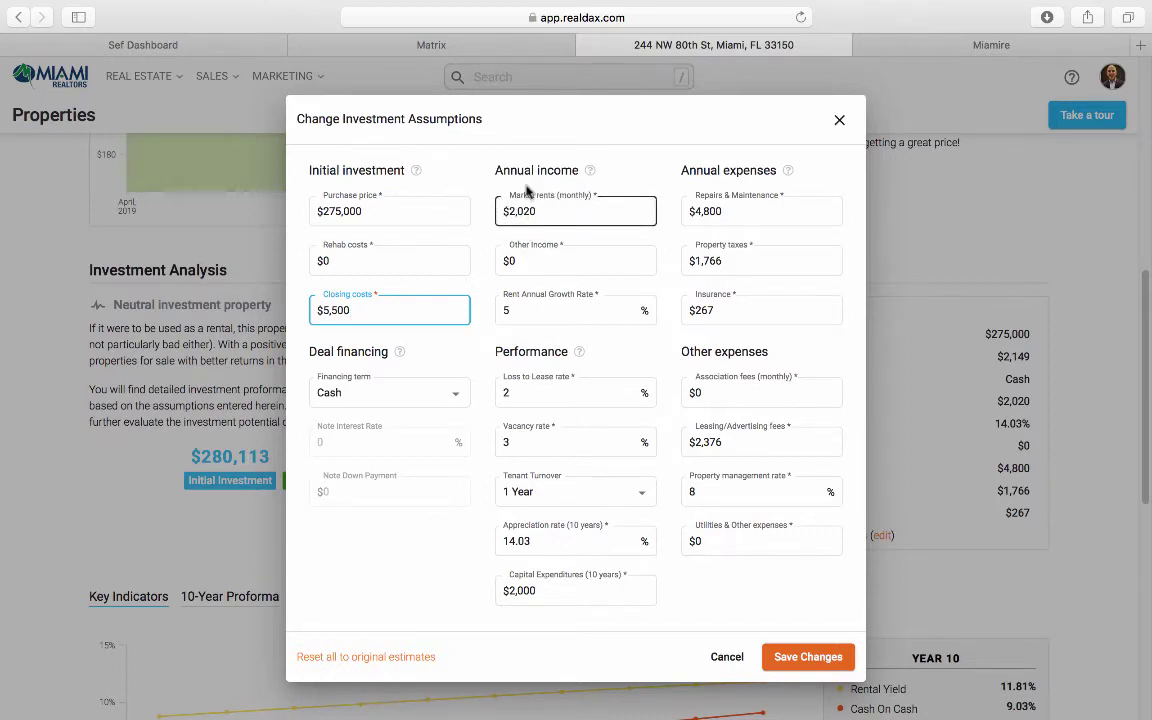
left_click(469, 47)
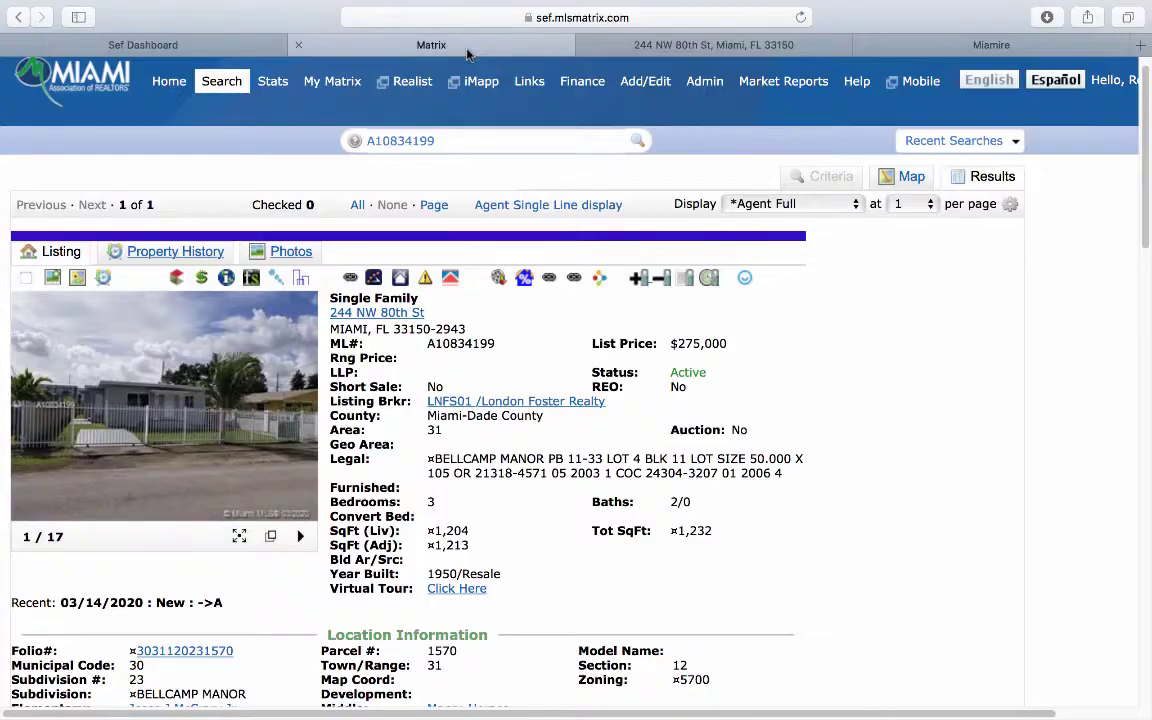
left_click_drag(435, 318, 331, 313)
right_click(333, 314)
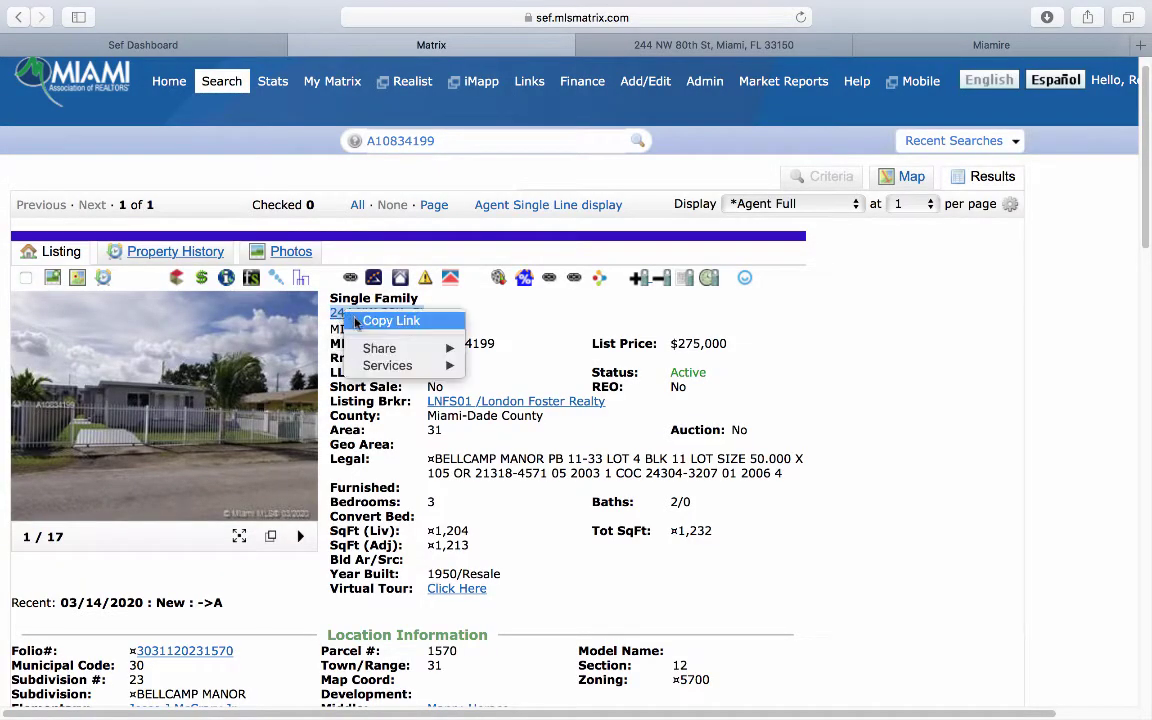
left_click(362, 320)
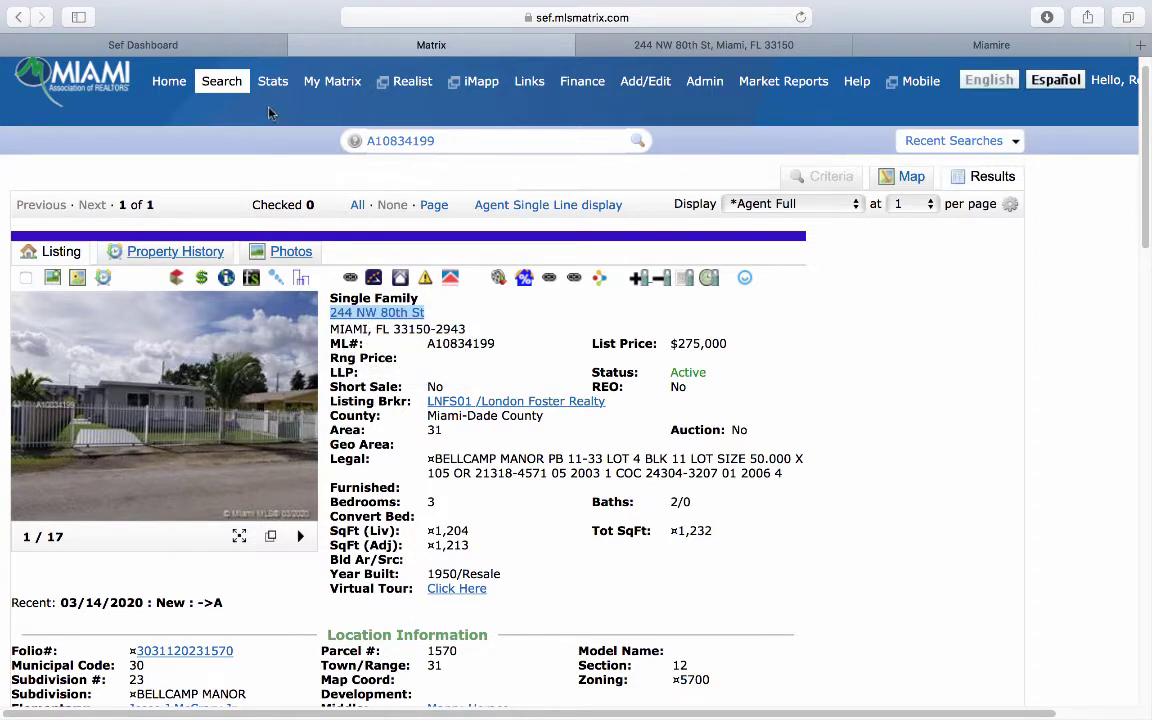
mouse_move(225, 86)
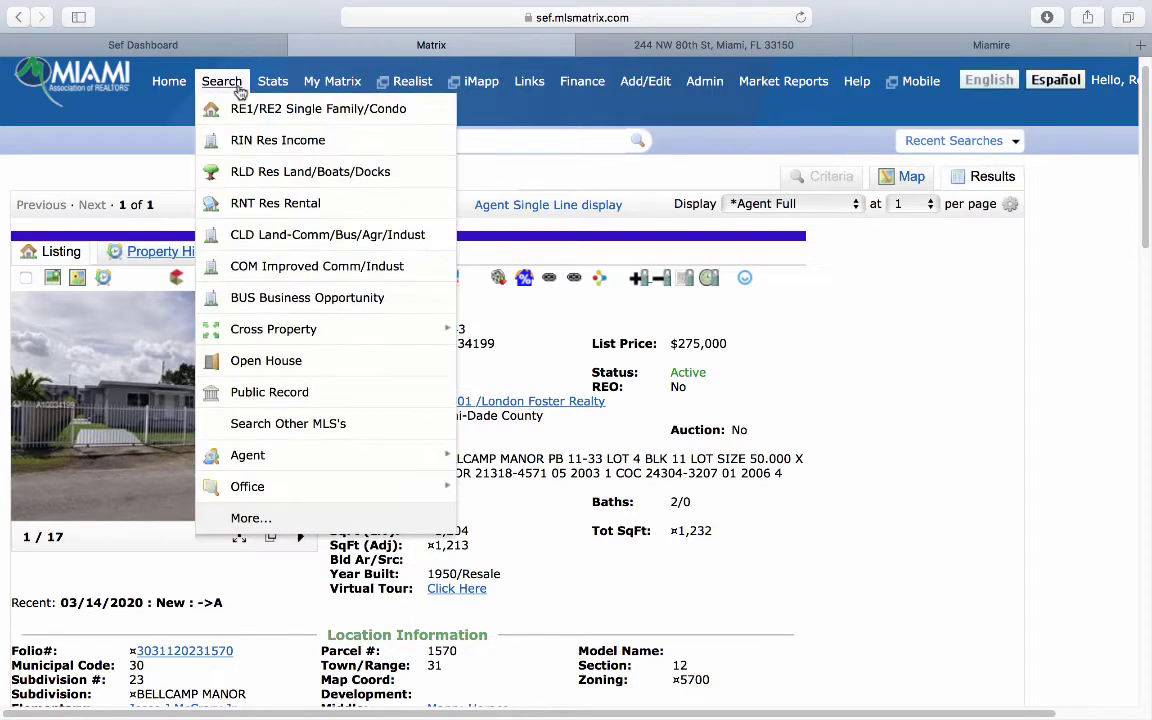
Step: Set up a residential rental search for rented Single properties within 0.5 miles
left_click(266, 212)
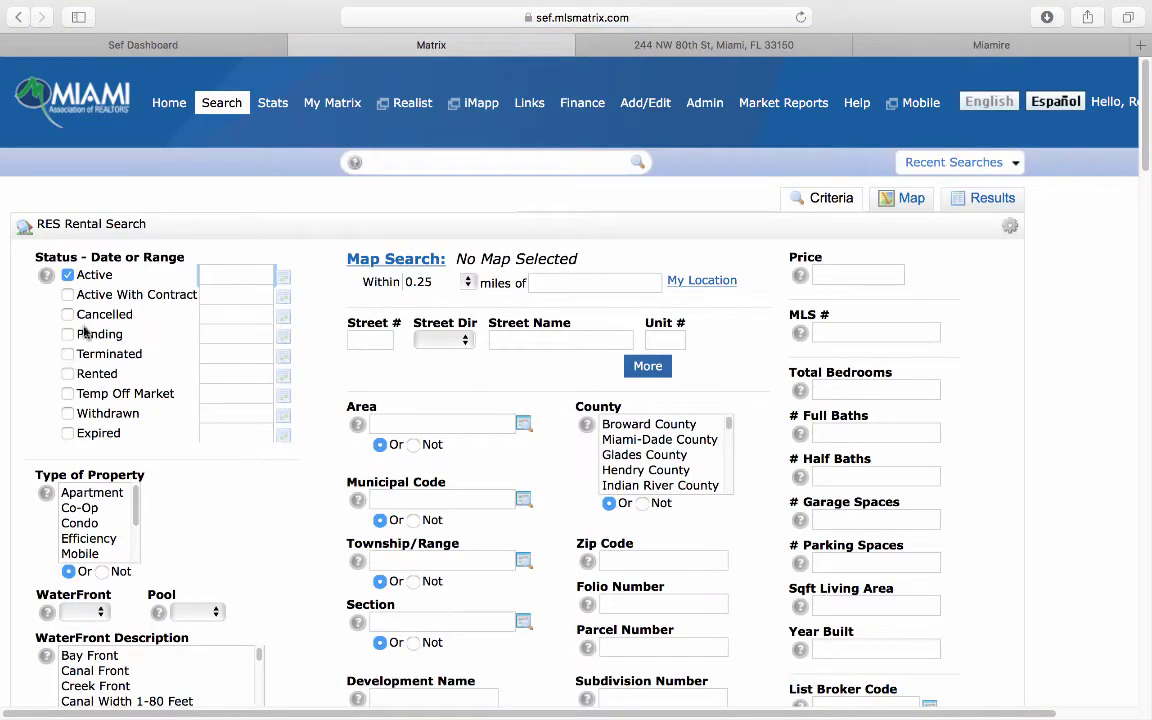
left_click(71, 373)
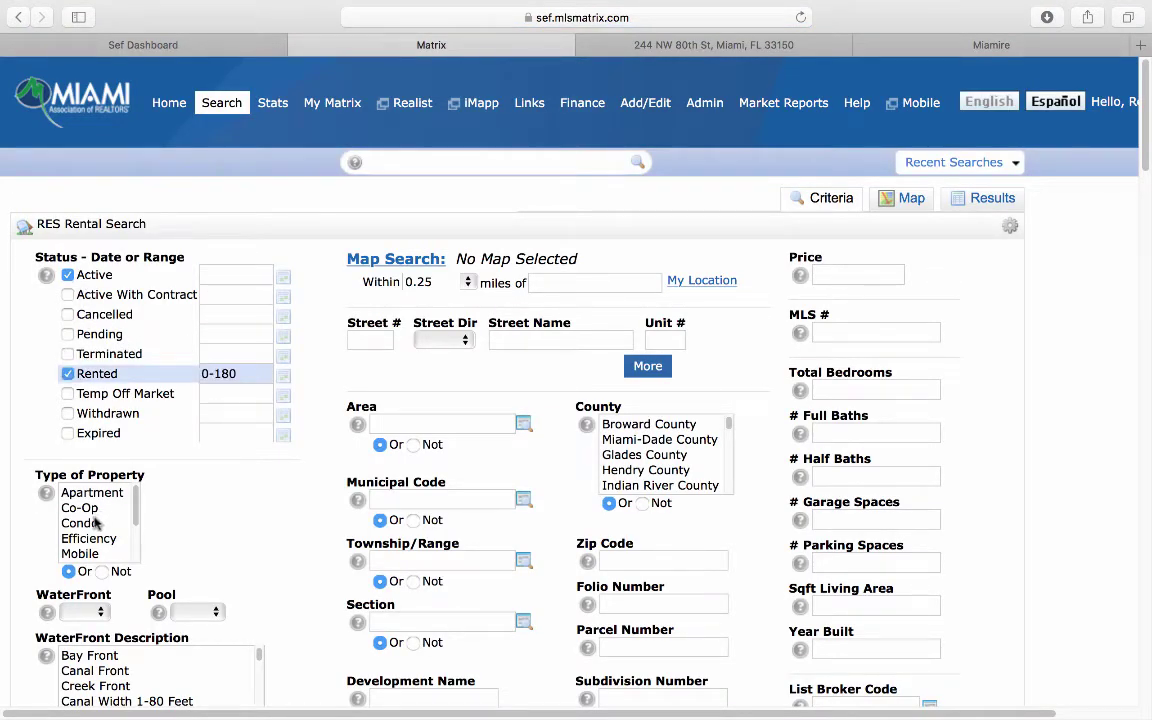
scroll(97, 537, "down", 1)
scroll(97, 537, "down", 1)
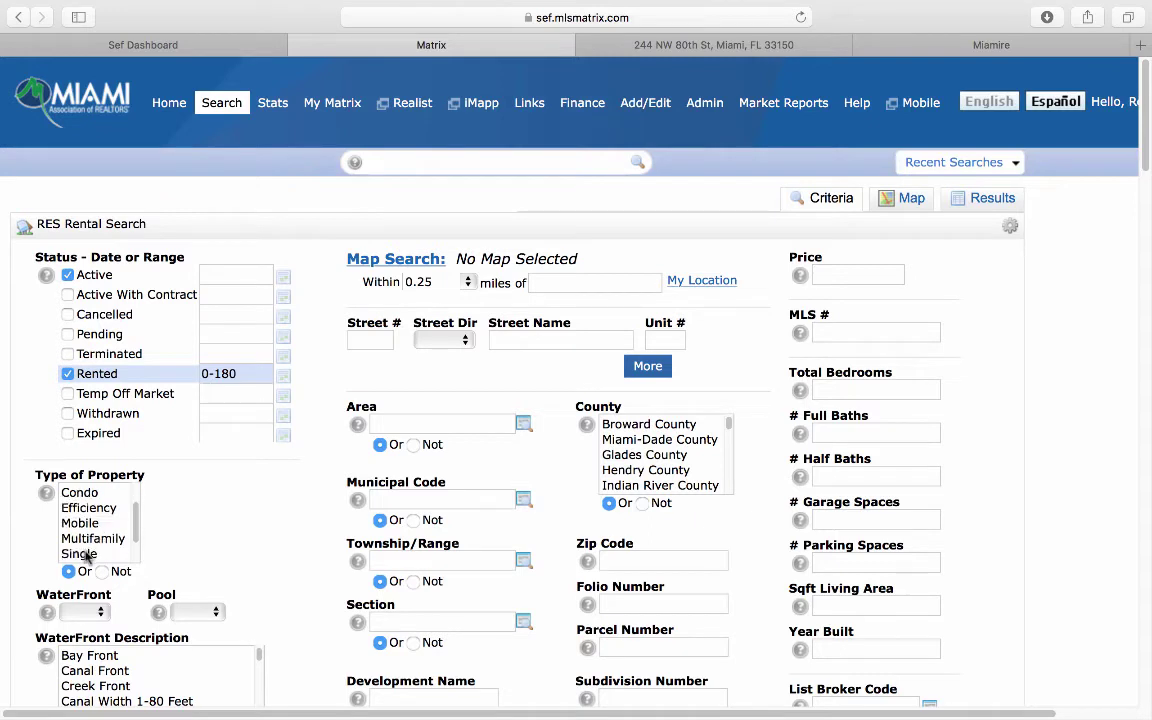
left_click(92, 553)
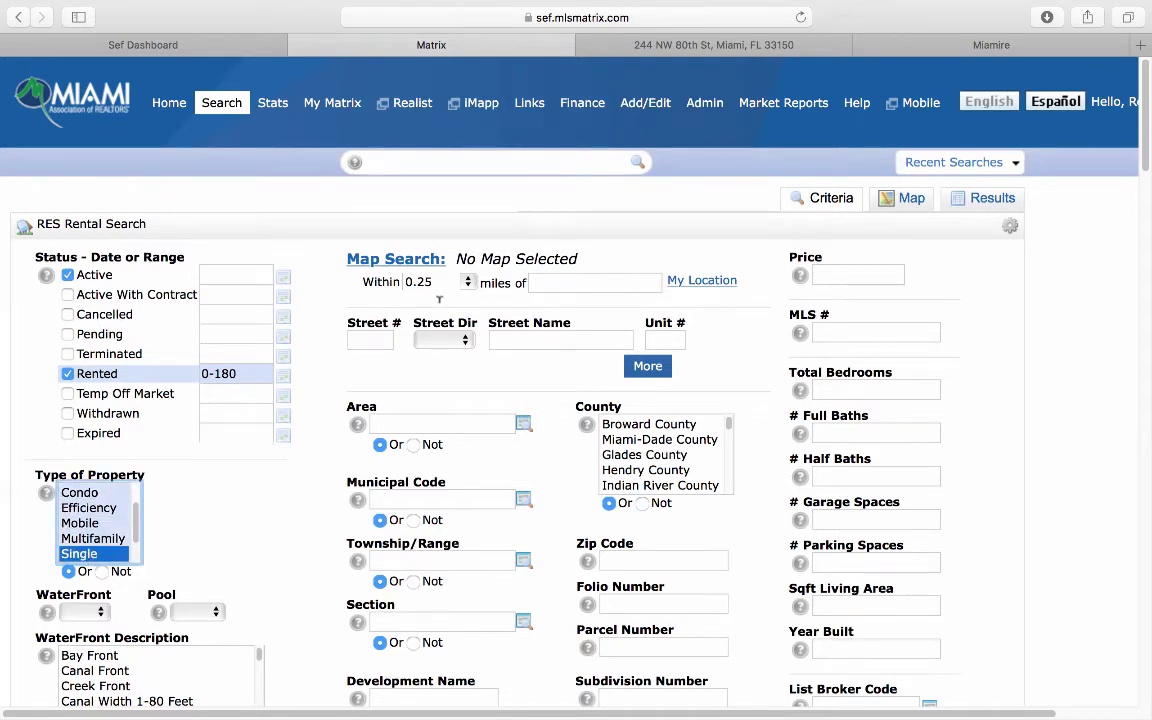
left_click(470, 286)
left_click(469, 302)
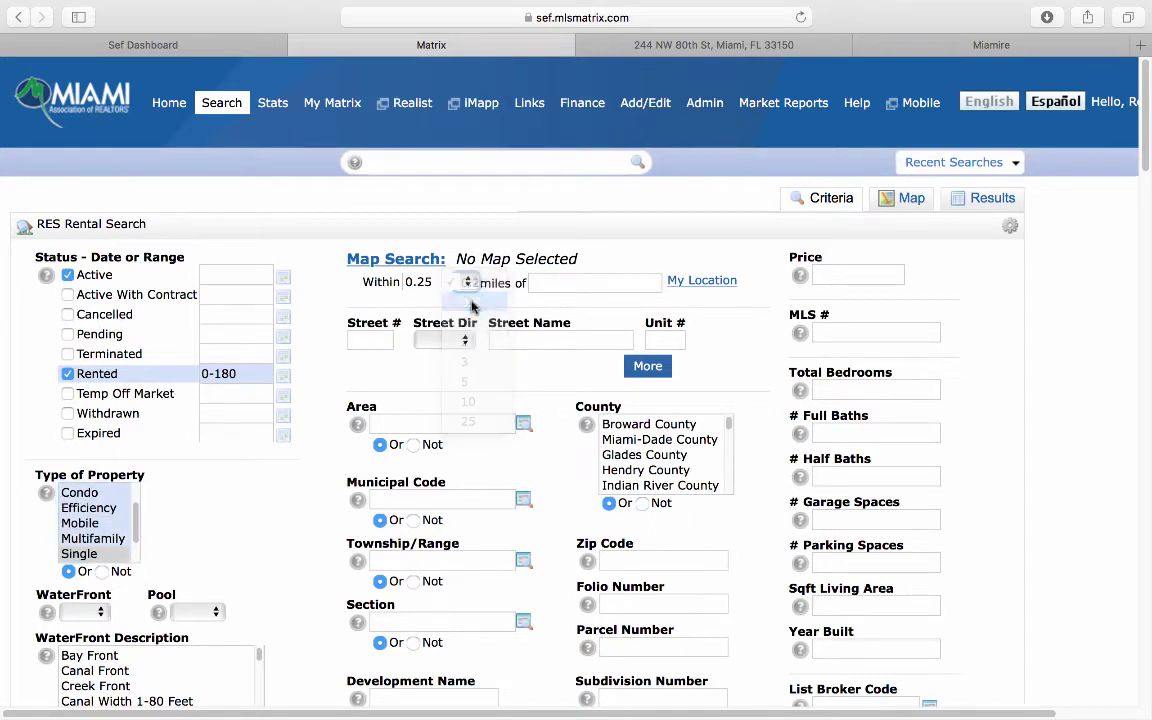
left_click(540, 283)
key("super+v")
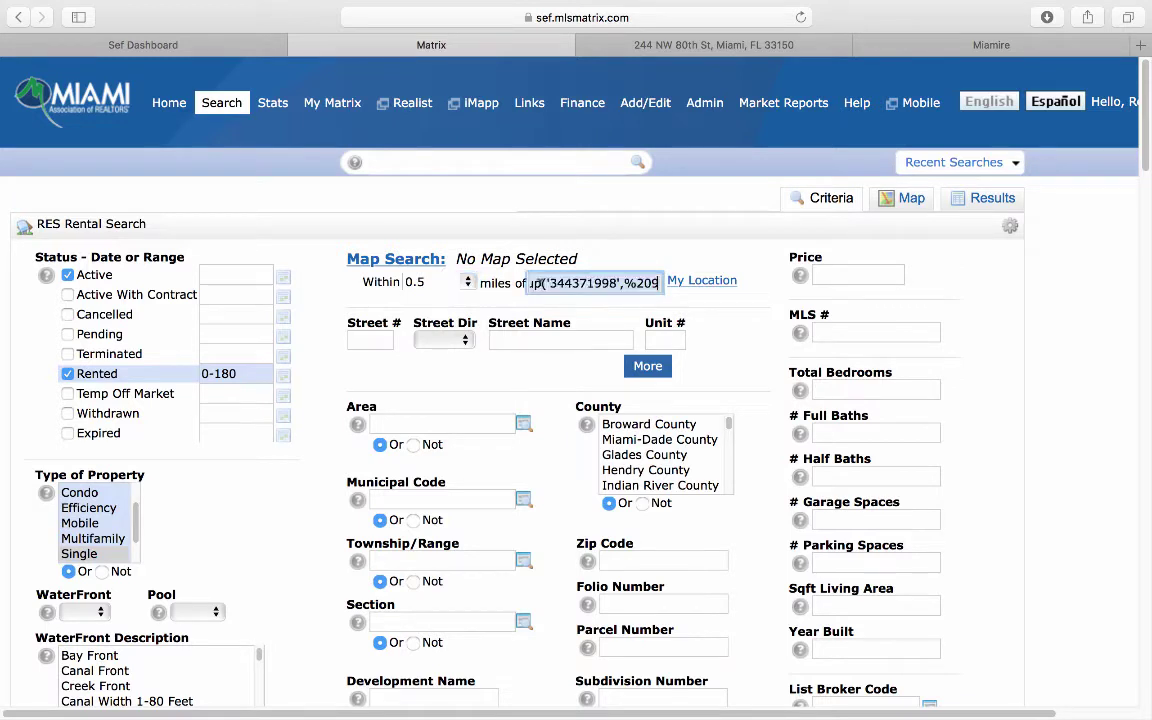
key("super+a")
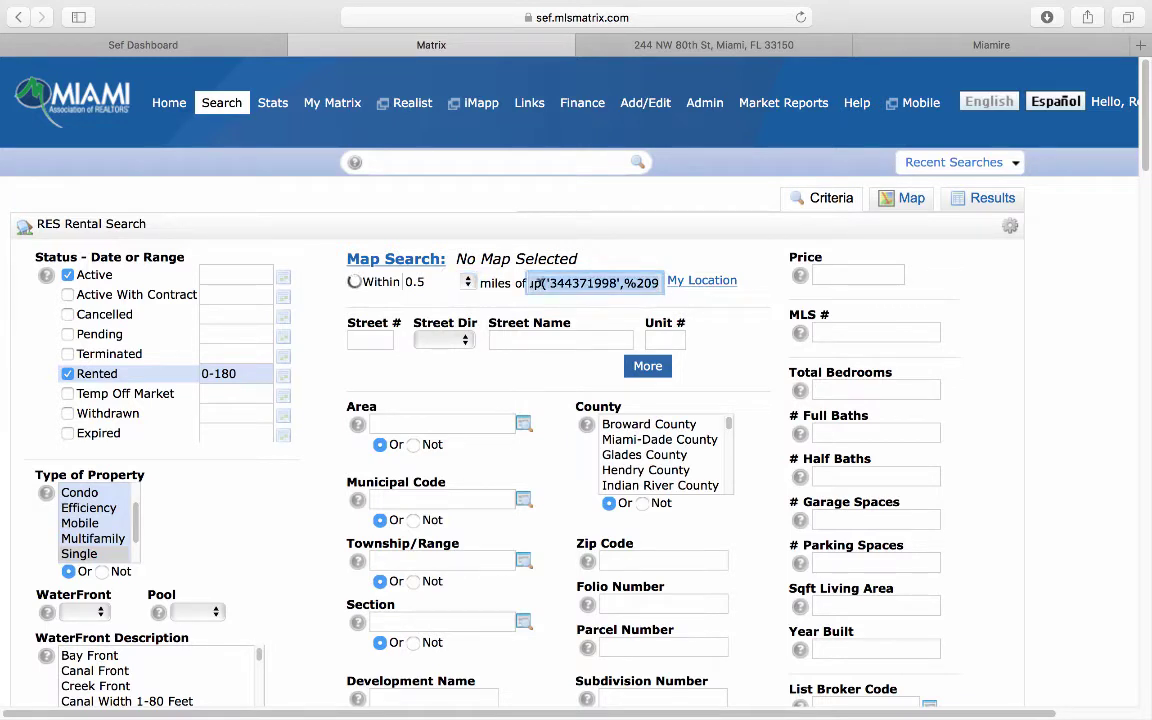
key("BackSpace")
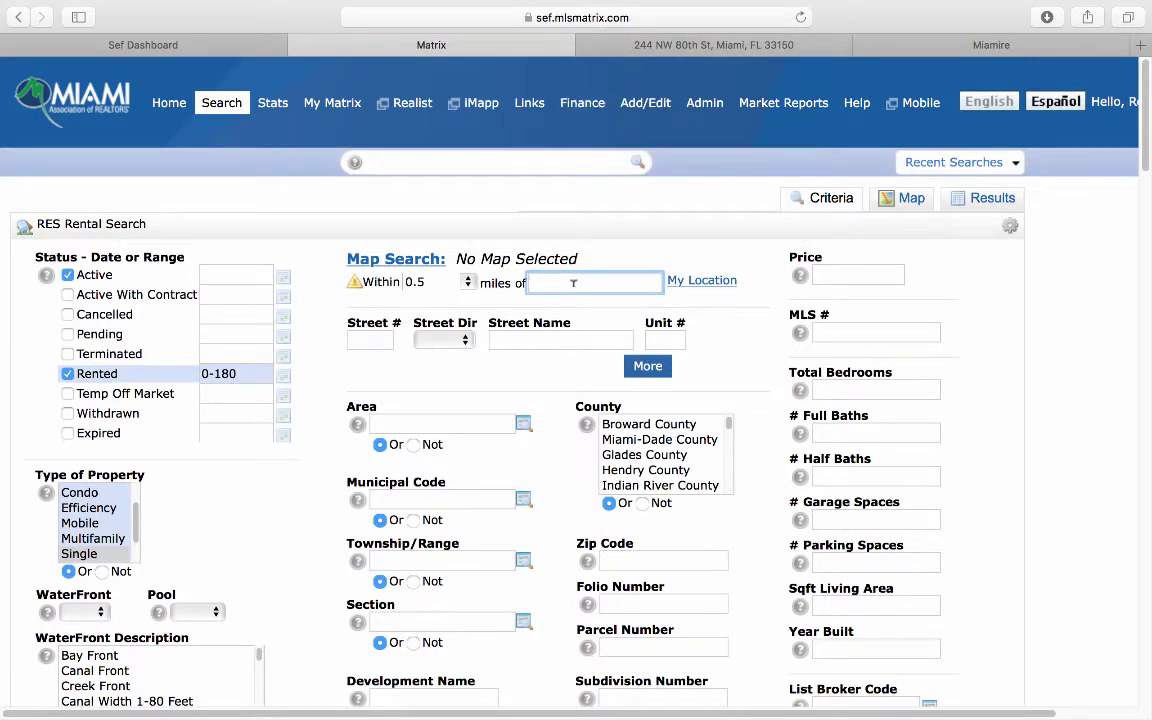
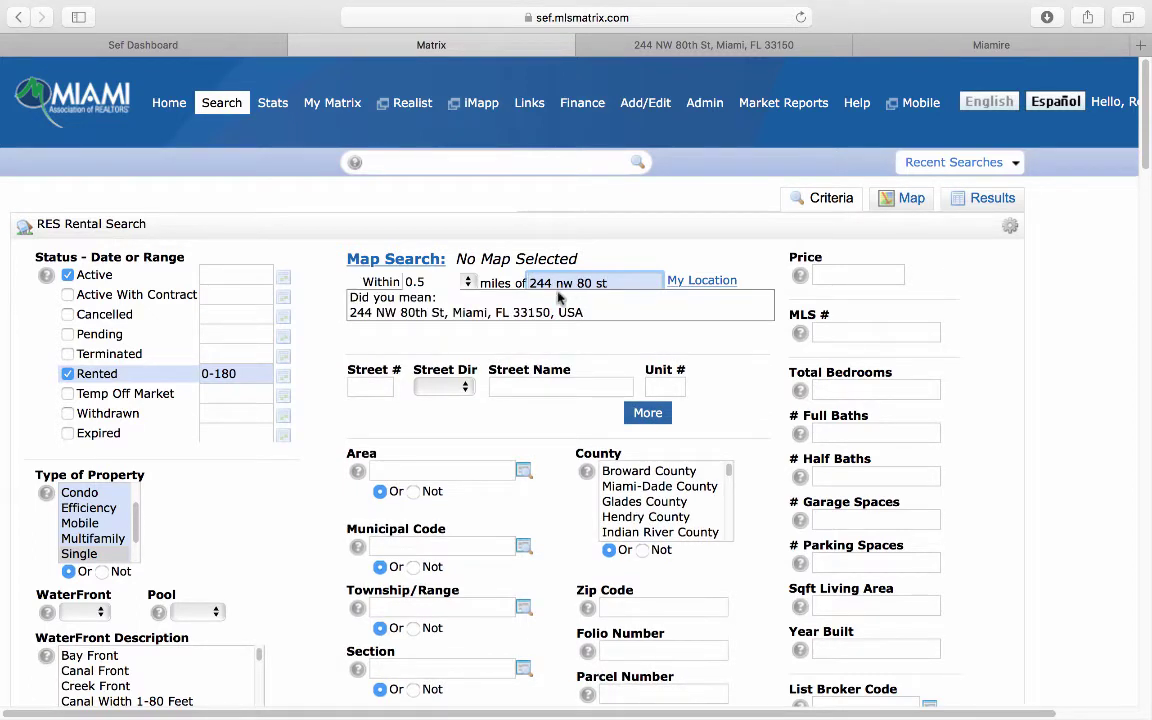
left_click(525, 312)
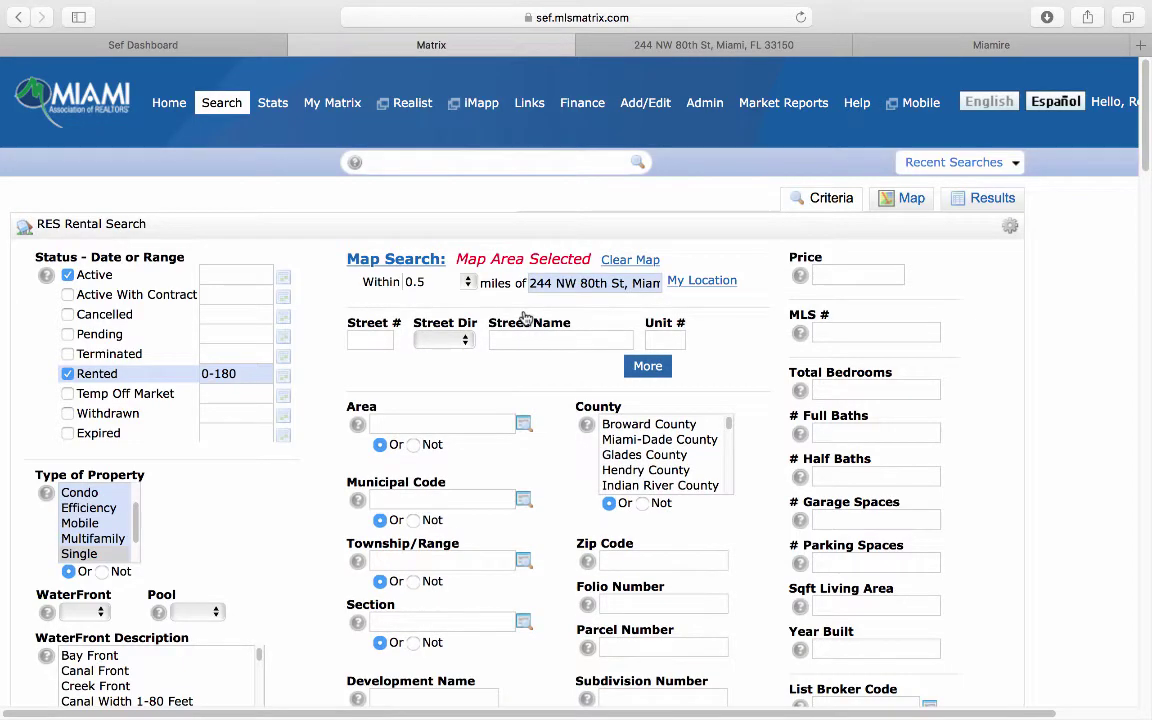
scroll(960, 507, "down", 5)
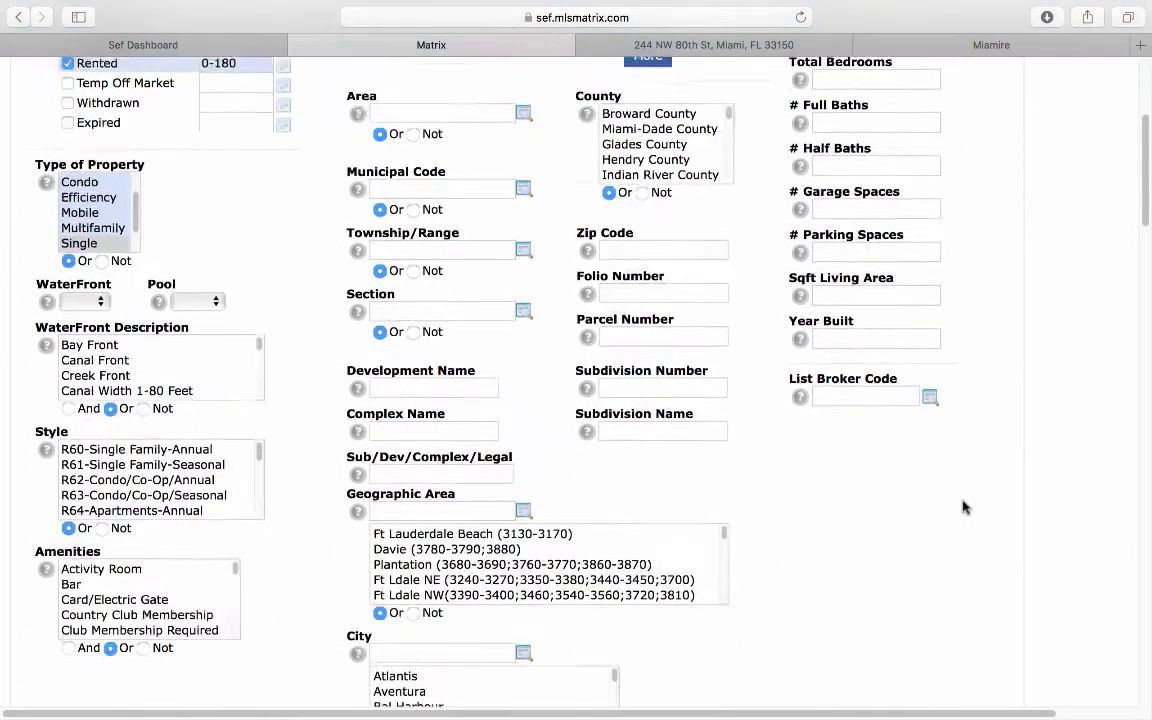
scroll(963, 507, "down", 2)
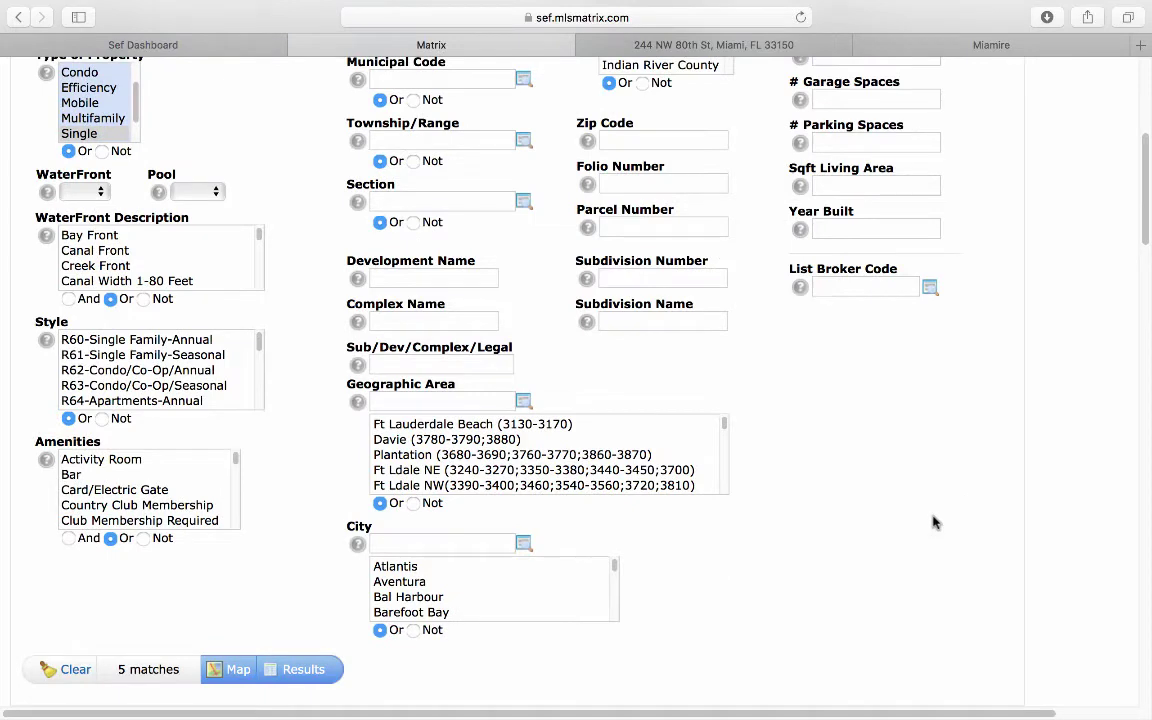
left_click(300, 670)
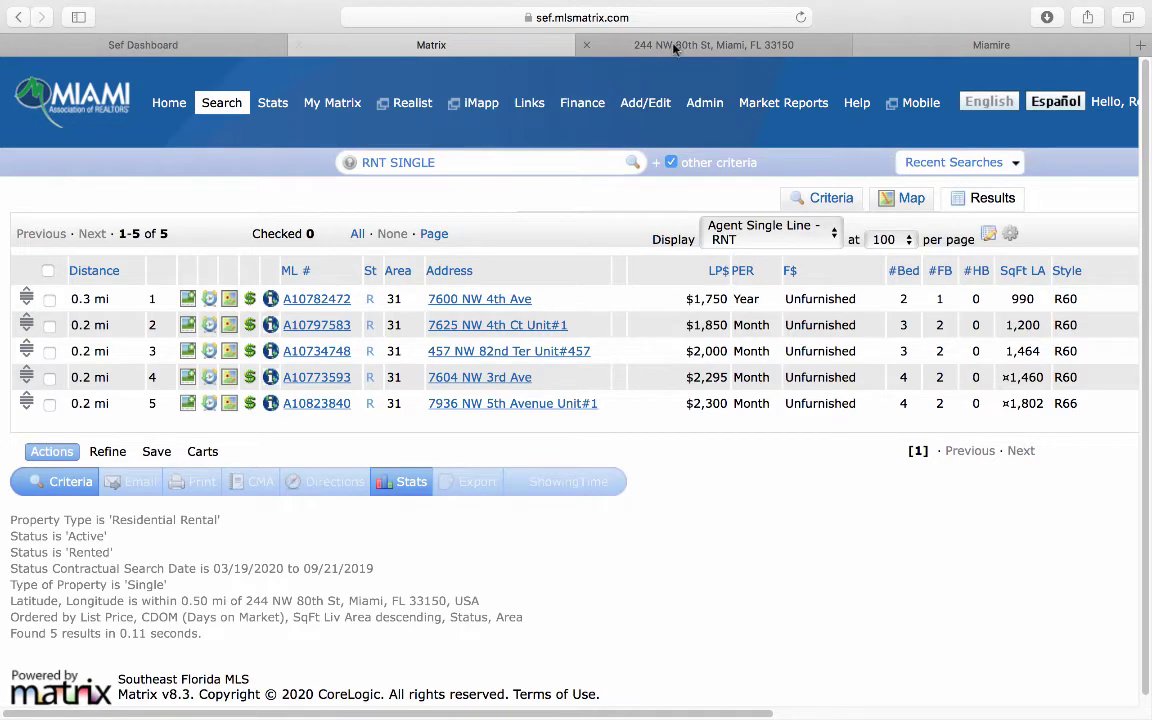
Step: After reviewing the five $1,750–$2,300 rental comps, go back to the Realdax assumptions
left_click(605, 38)
Step: Enter $2,000 as the monthly market rent and read the Performance help note
left_click(552, 208)
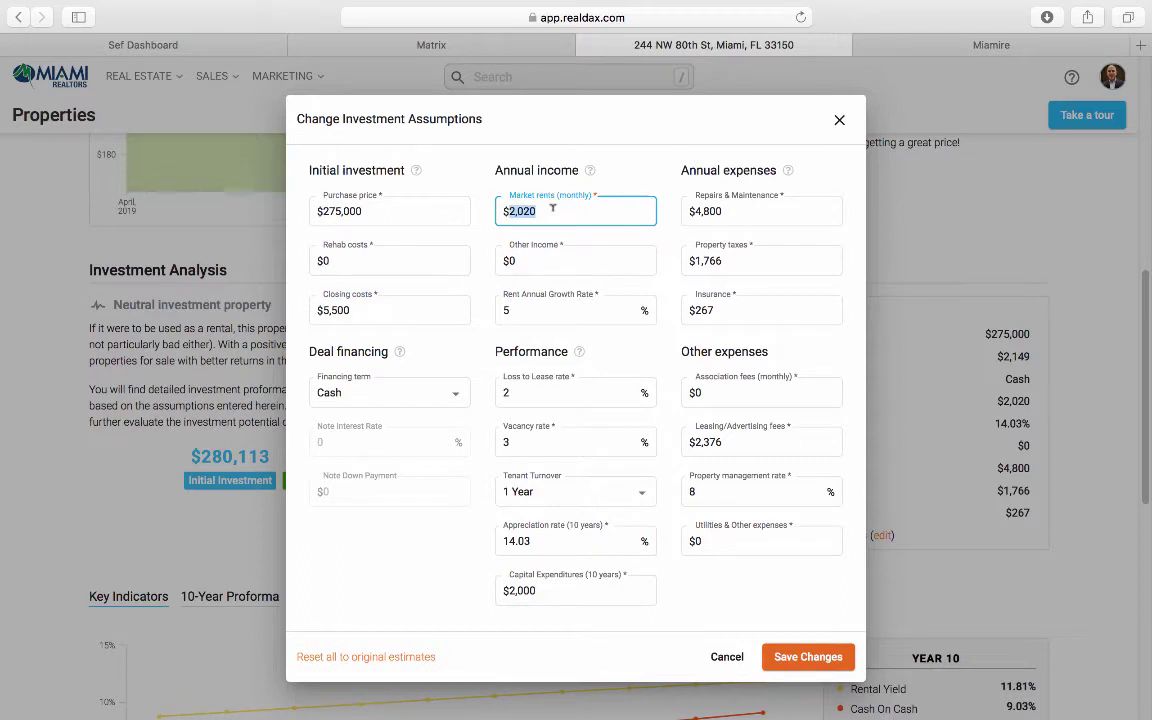
type("2,000")
left_click(578, 354)
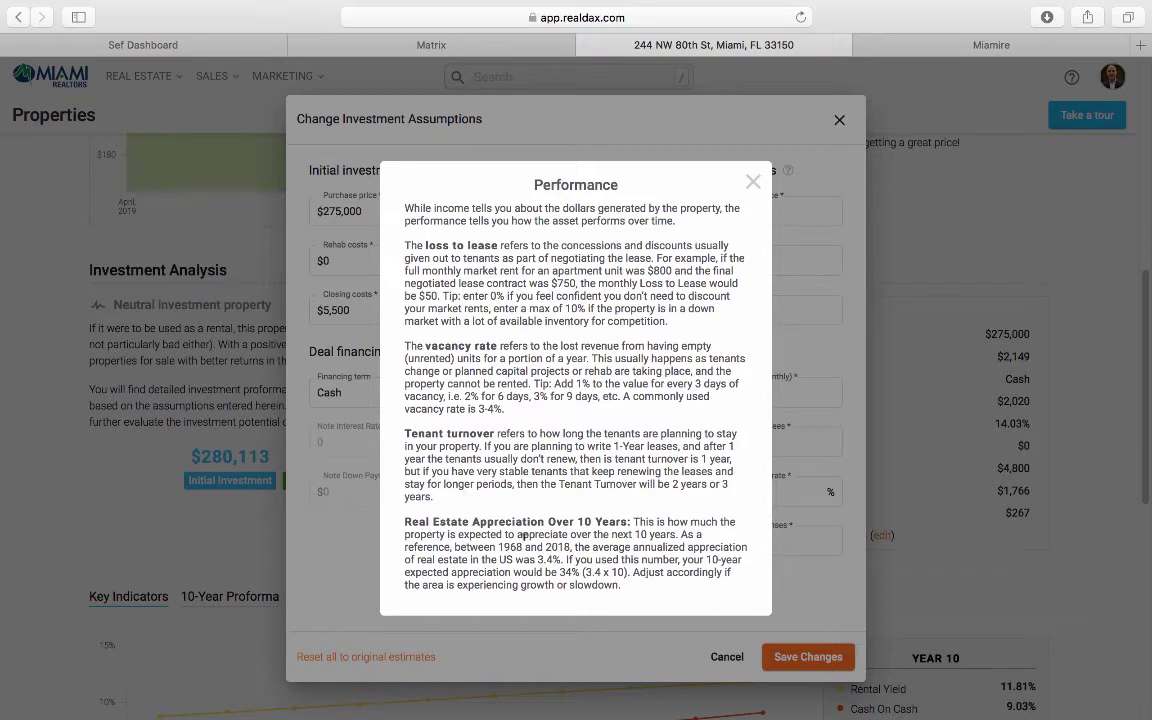
left_click(754, 186)
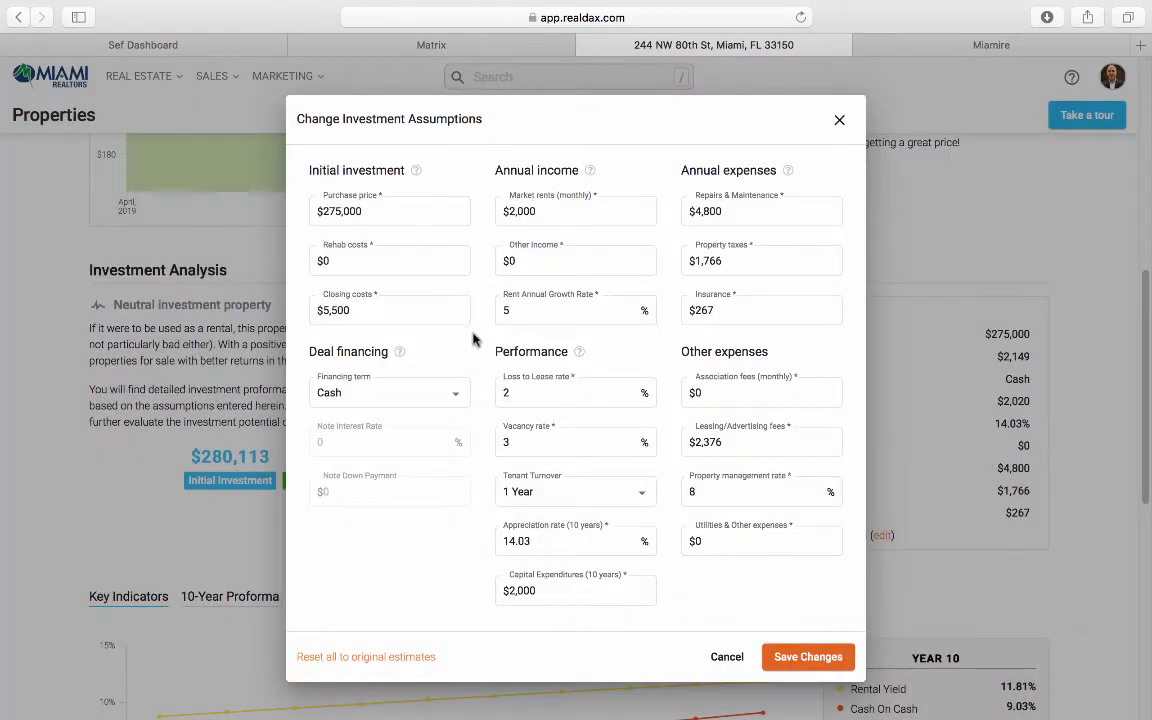
Step: Set the vacancy rate to 8% and the appreciation rate to 30%
left_click(506, 390)
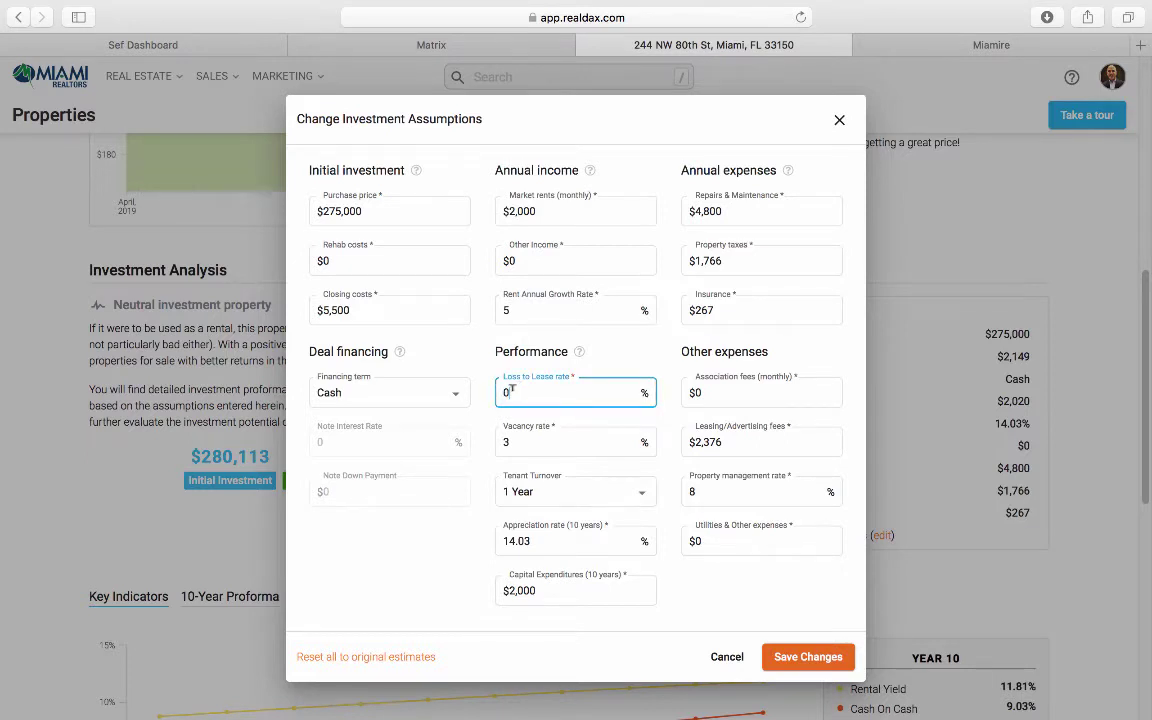
double_click(503, 441)
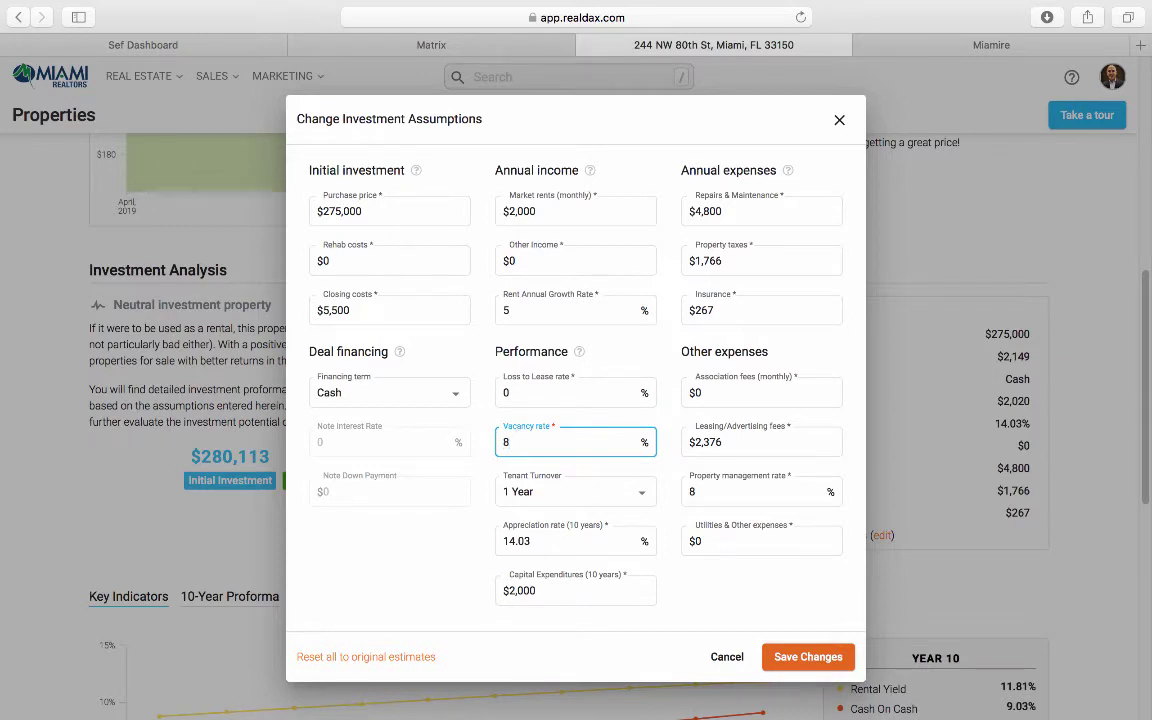
left_click(491, 424)
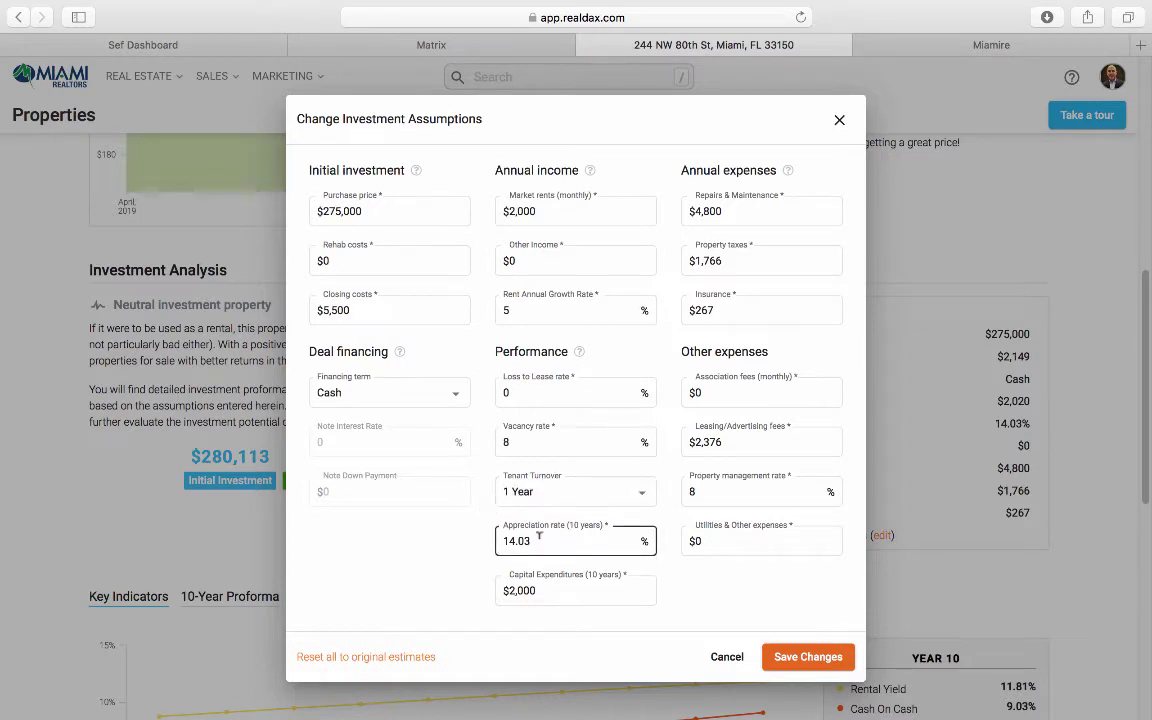
double_click(540, 538)
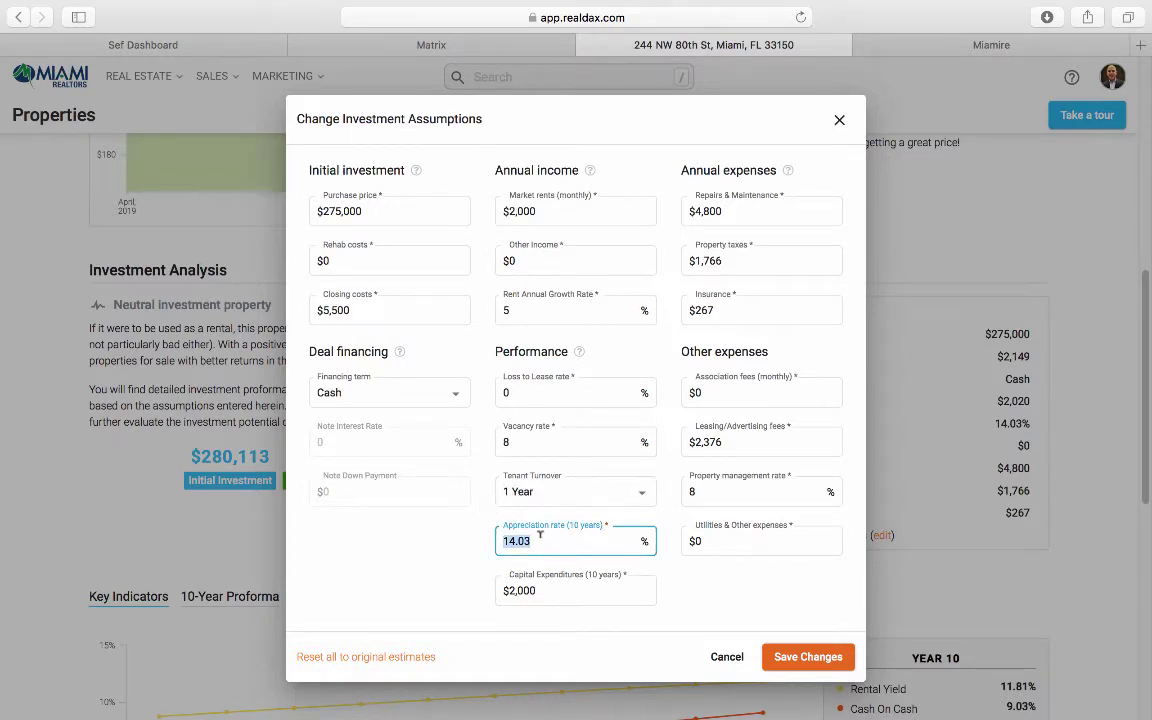
key("BackSpace")
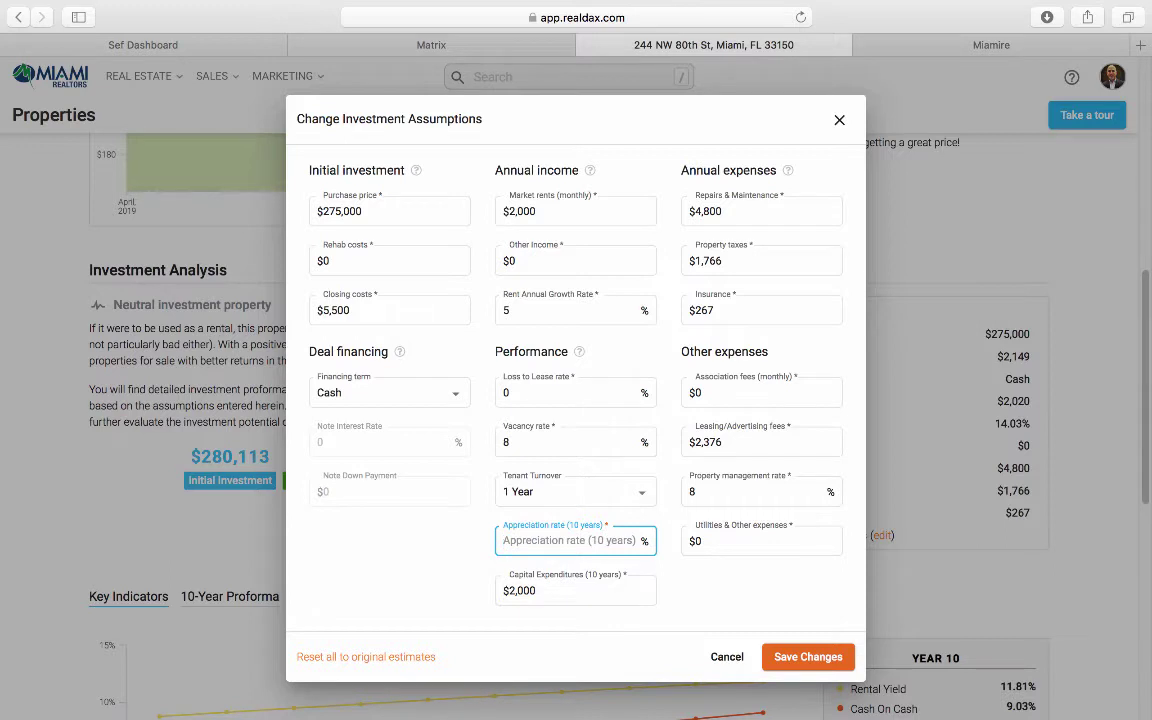
type("30")
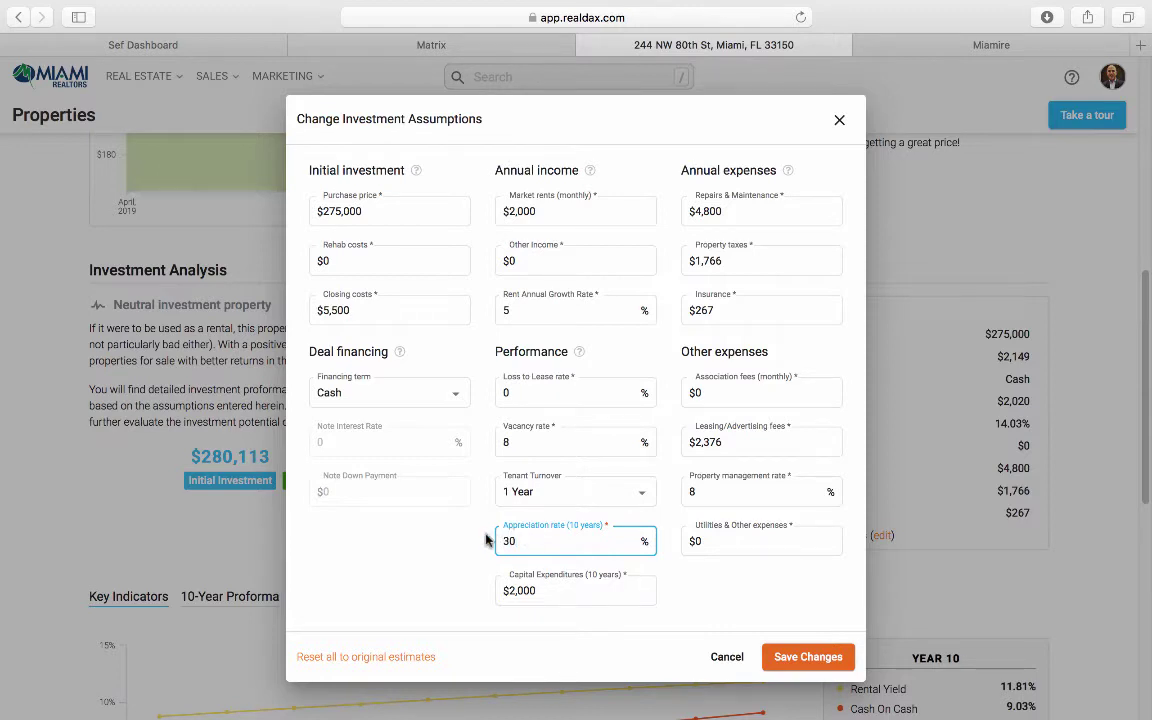
left_click(486, 540)
Step: Set capital expenditures to $0 and repairs & maintenance to $2,000
left_click(548, 589)
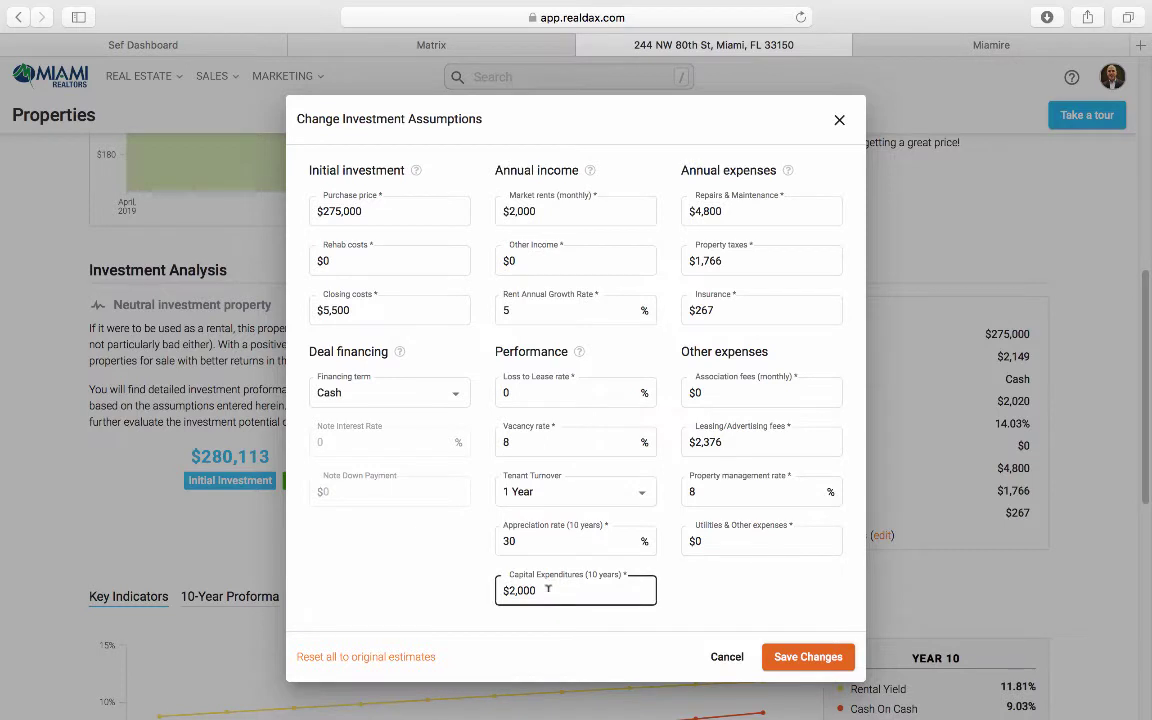
double_click(548, 589)
type("0")
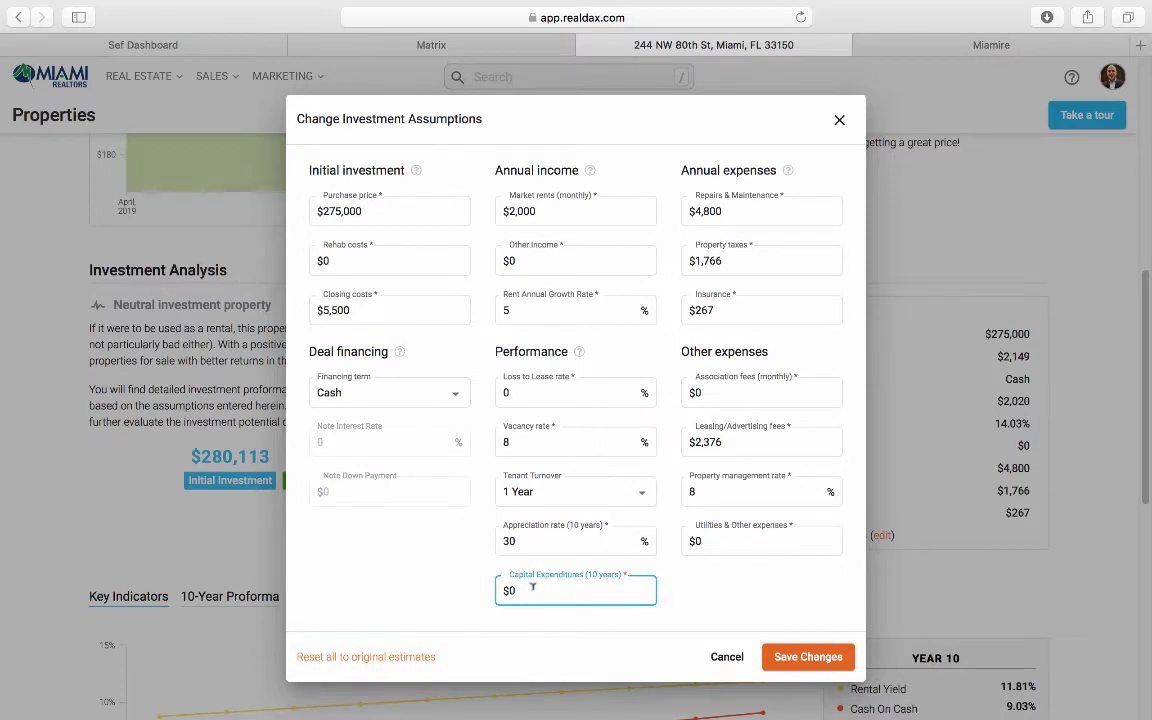
left_click(484, 584)
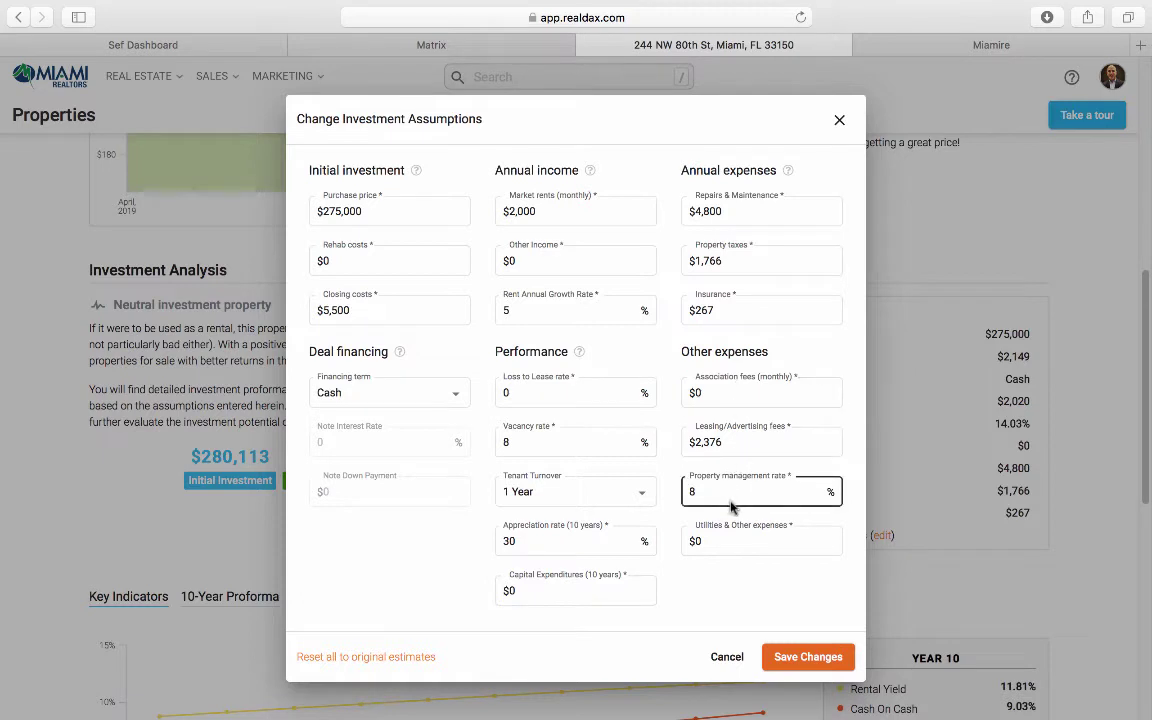
left_click(746, 210)
key("BackSpace")
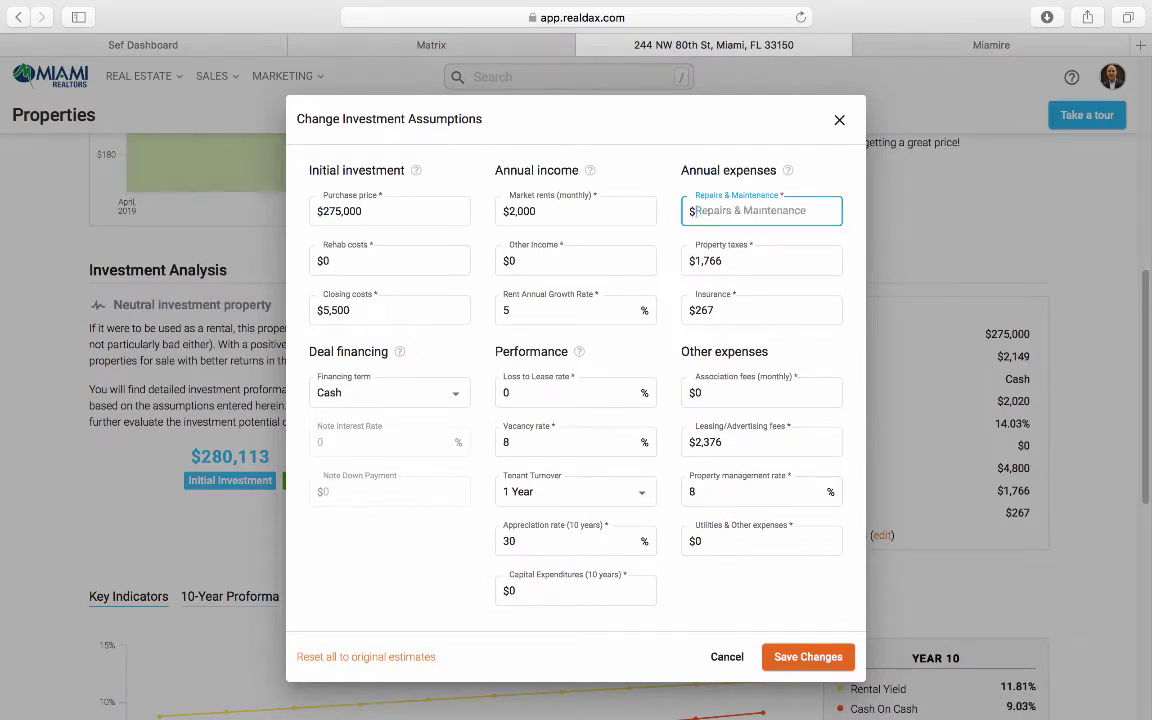
type("2,0")
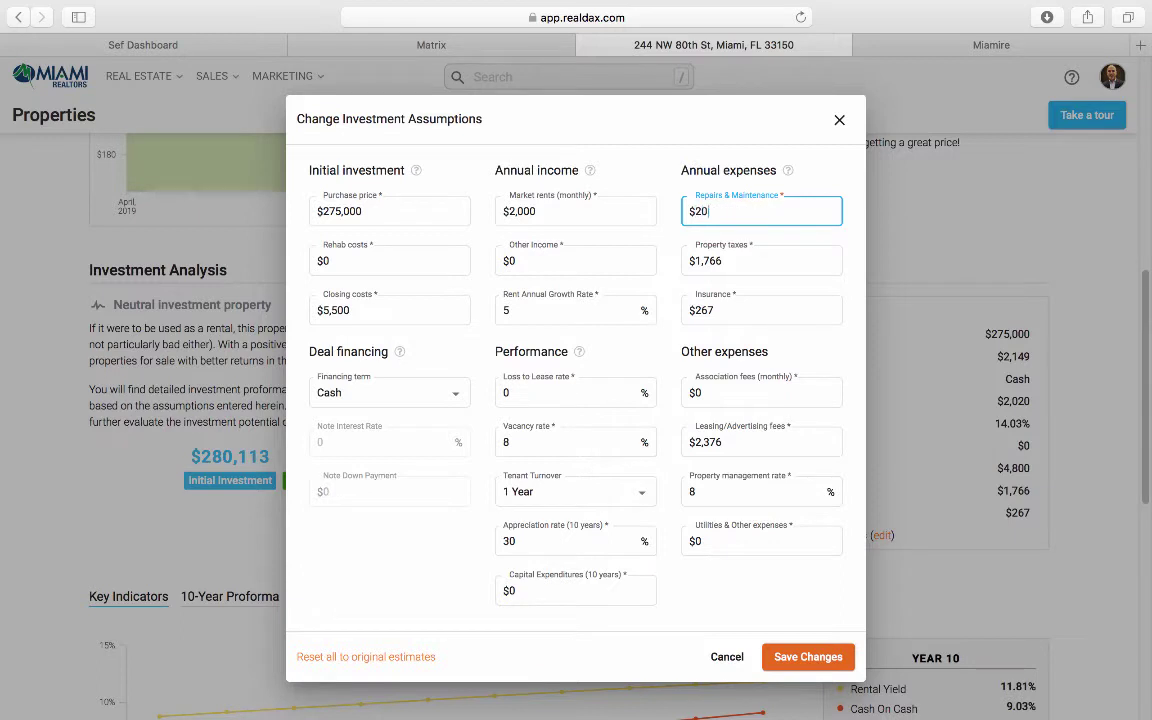
type("00")
left_click(731, 260)
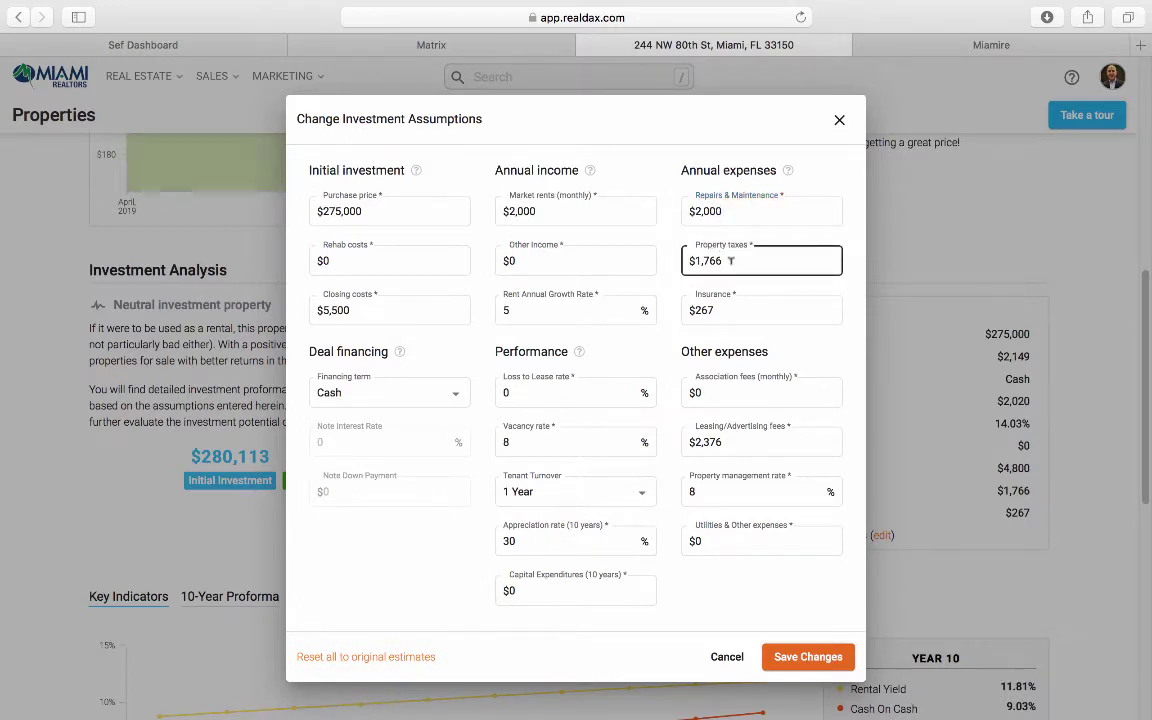
left_click(426, 40)
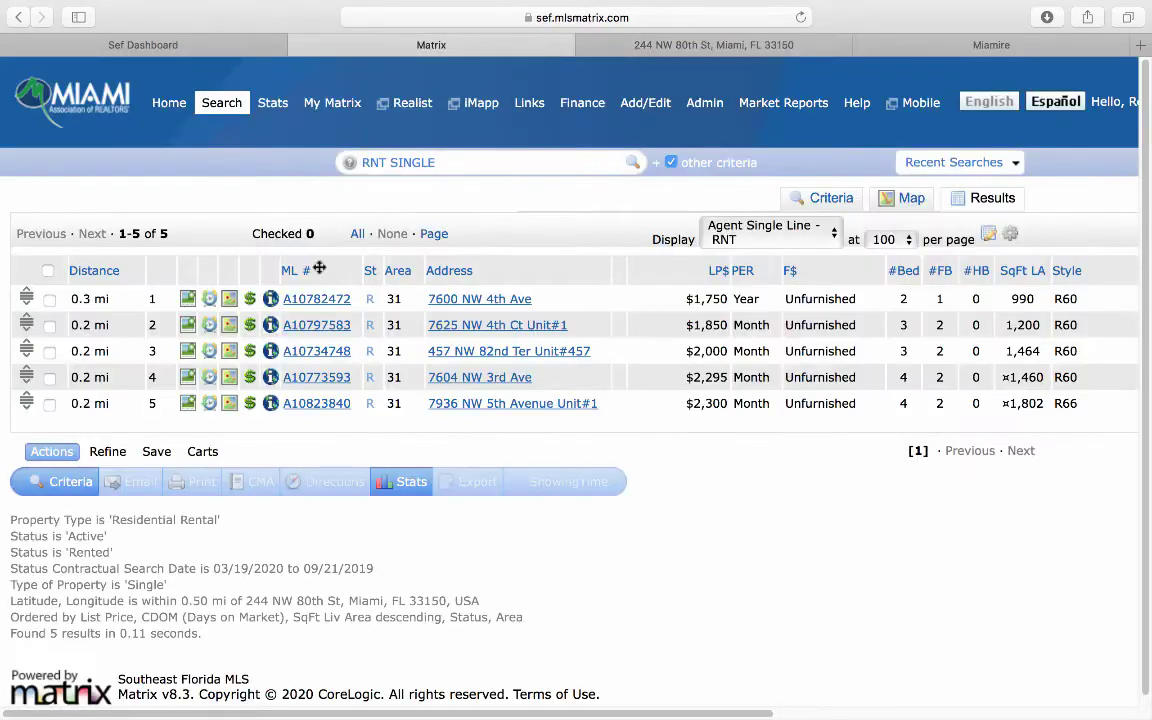
key("super+bracketleft")
scroll(866, 490, "down", 10)
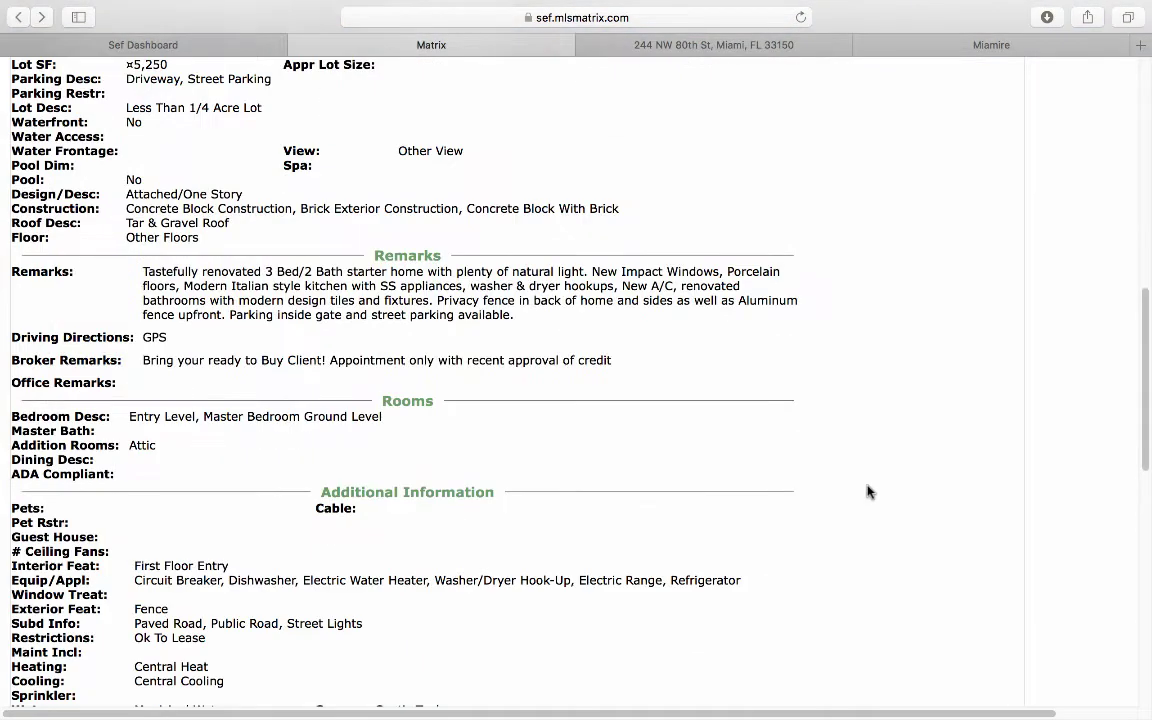
scroll(867, 490, "down", 8)
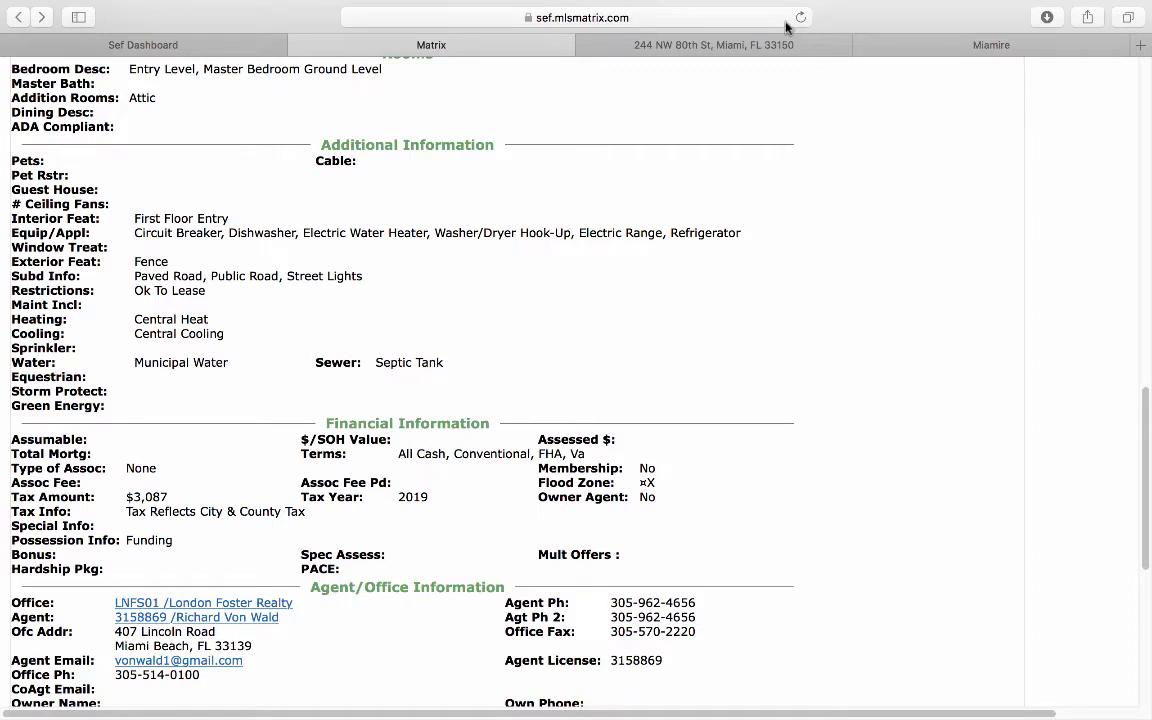
left_click(768, 46)
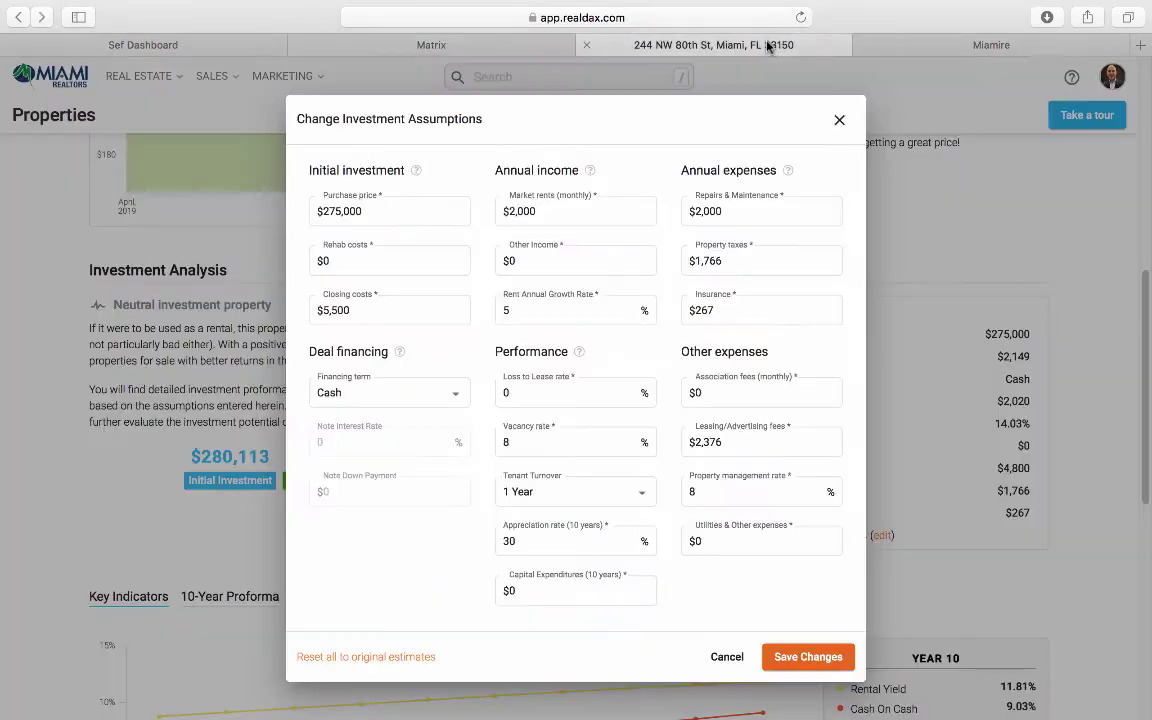
Step: Change the annual property taxes from $1,766 to $3,087
left_click(733, 302)
left_click(742, 258)
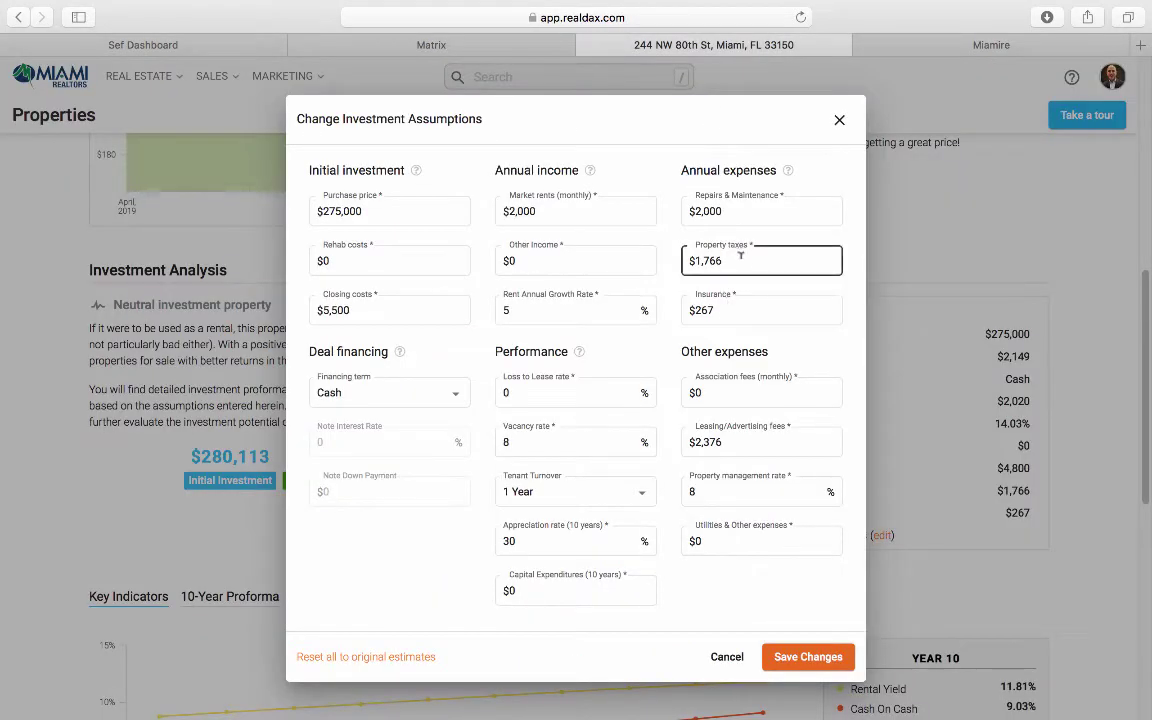
double_click(740, 257)
type("3")
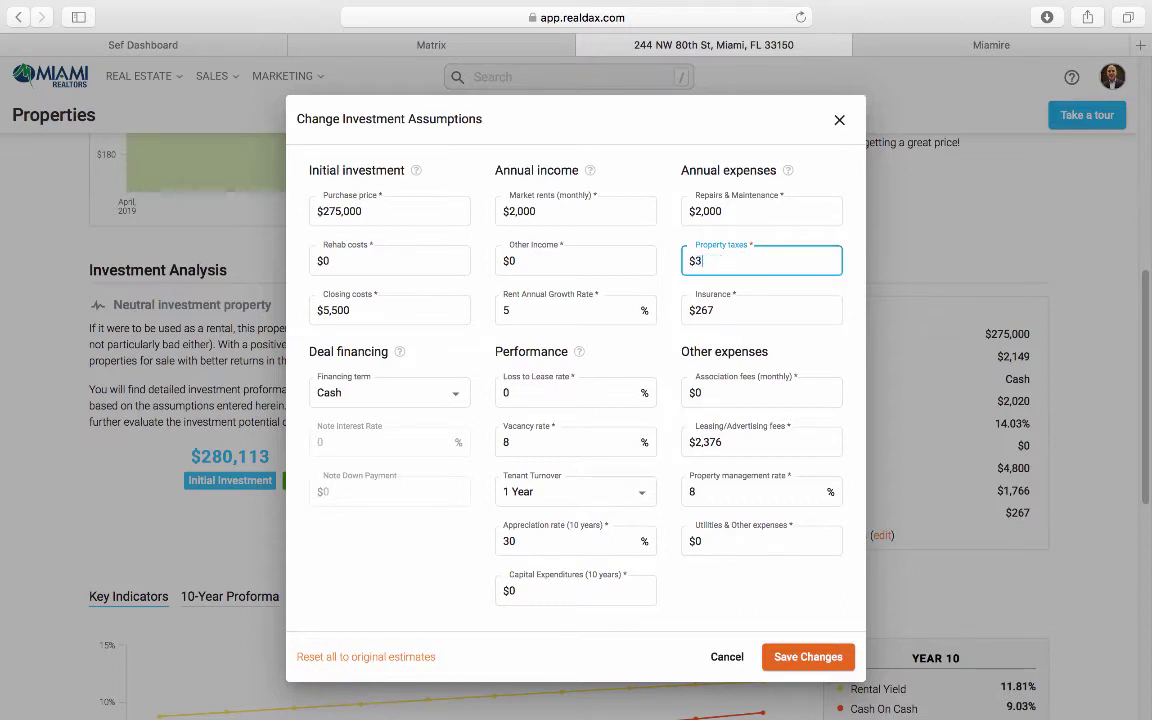
type(",087")
double_click(743, 310)
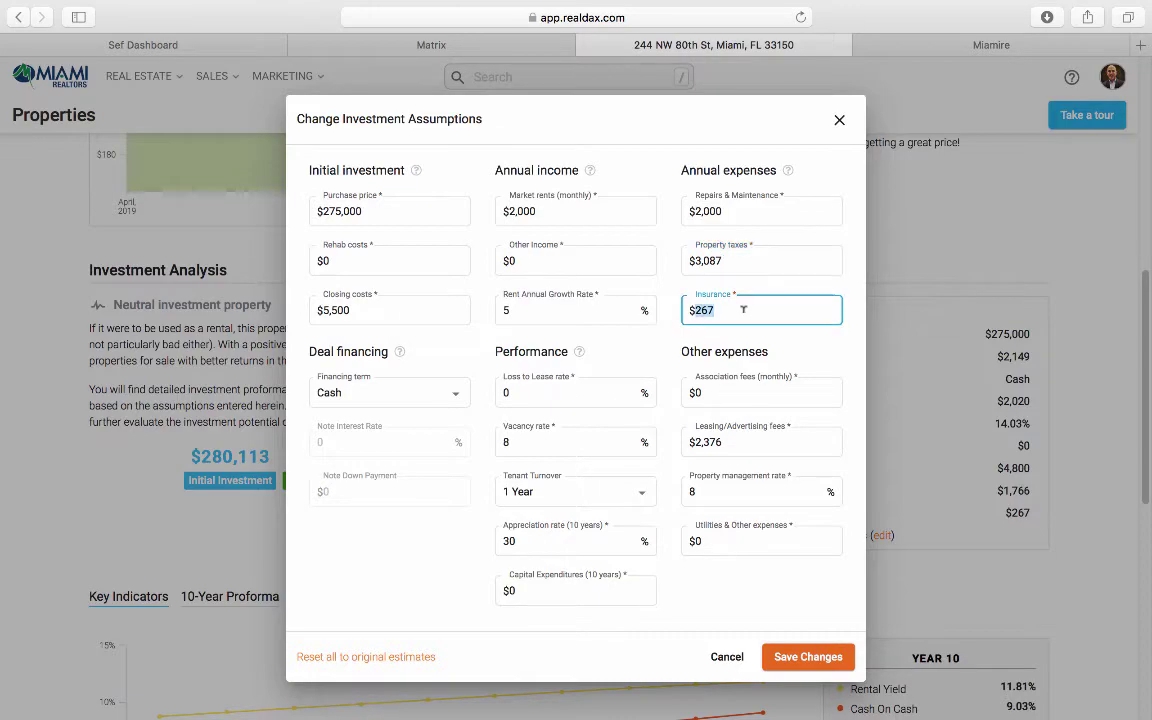
left_click(432, 44)
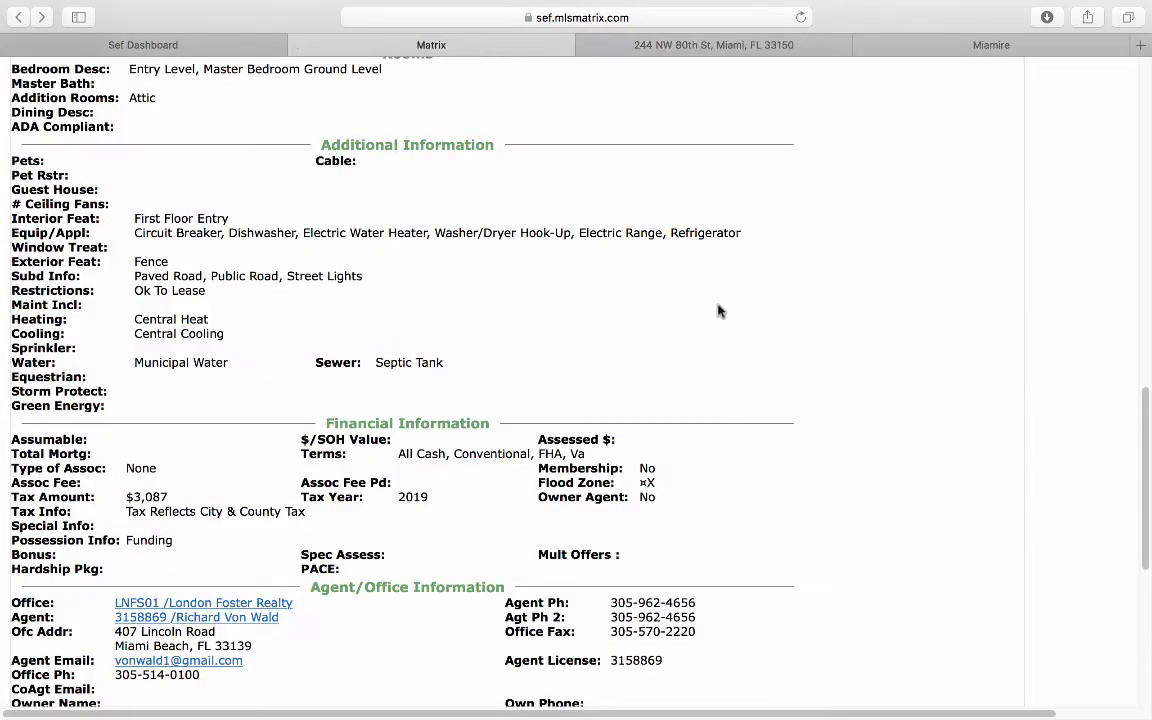
scroll(890, 340, "up", 1)
scroll(890, 340, "up", 10)
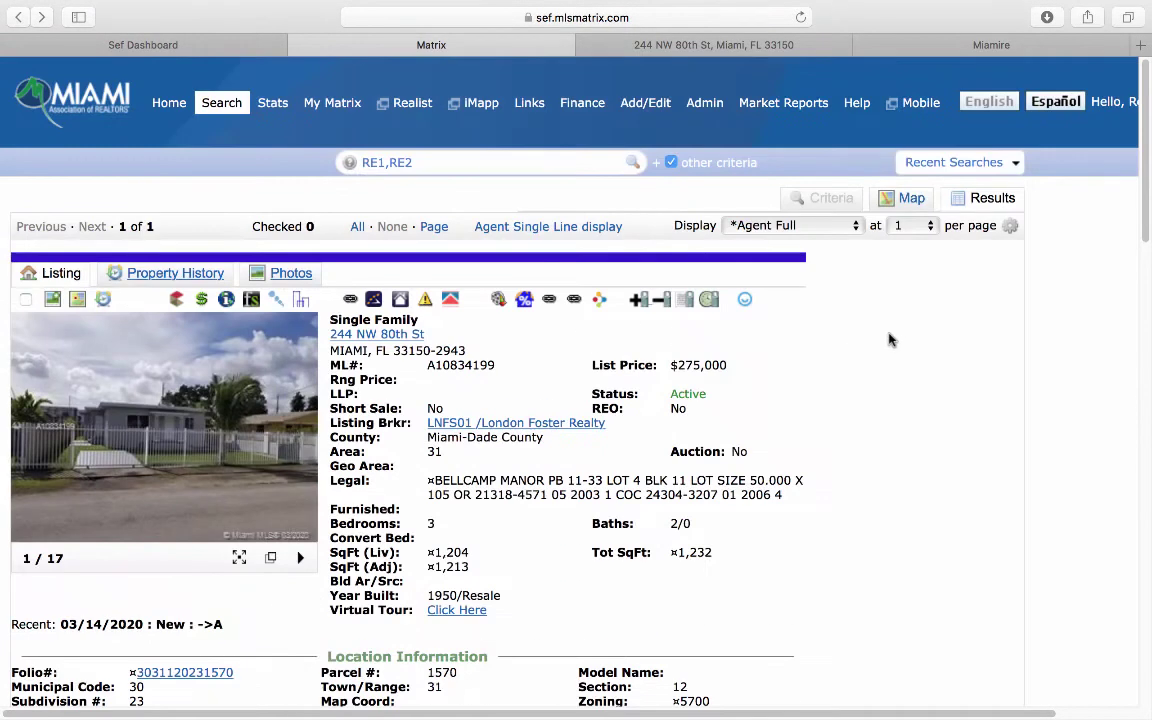
left_click(548, 302)
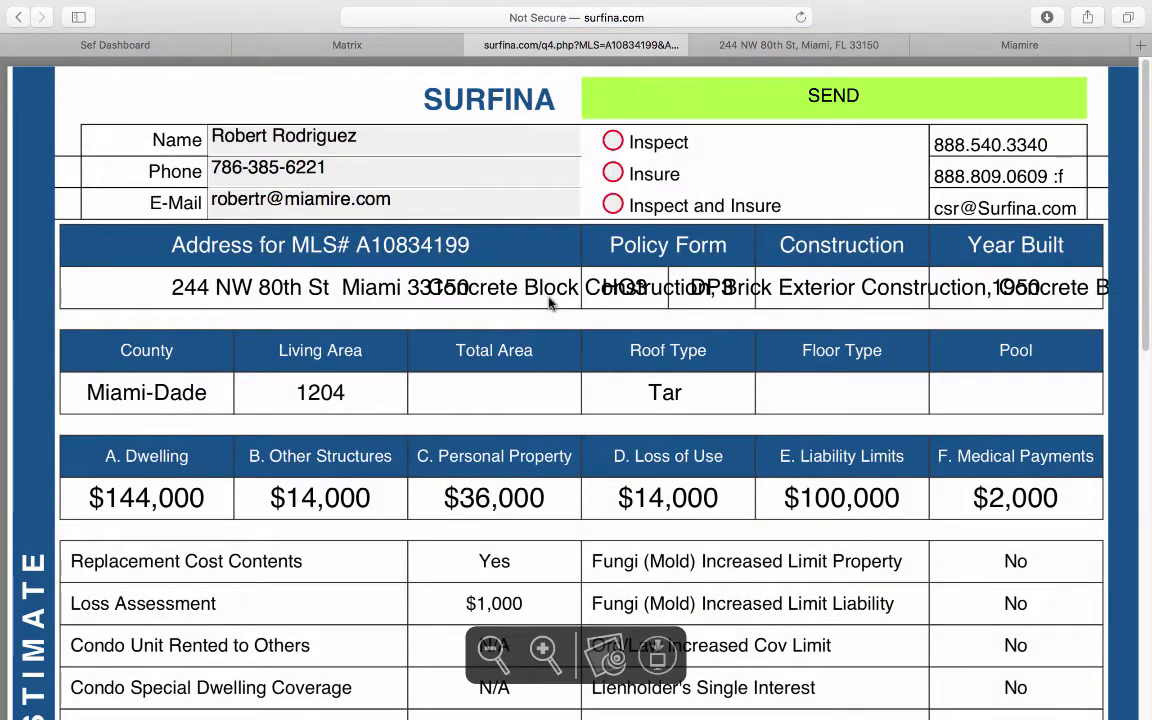
scroll(330, 440, "down", 3)
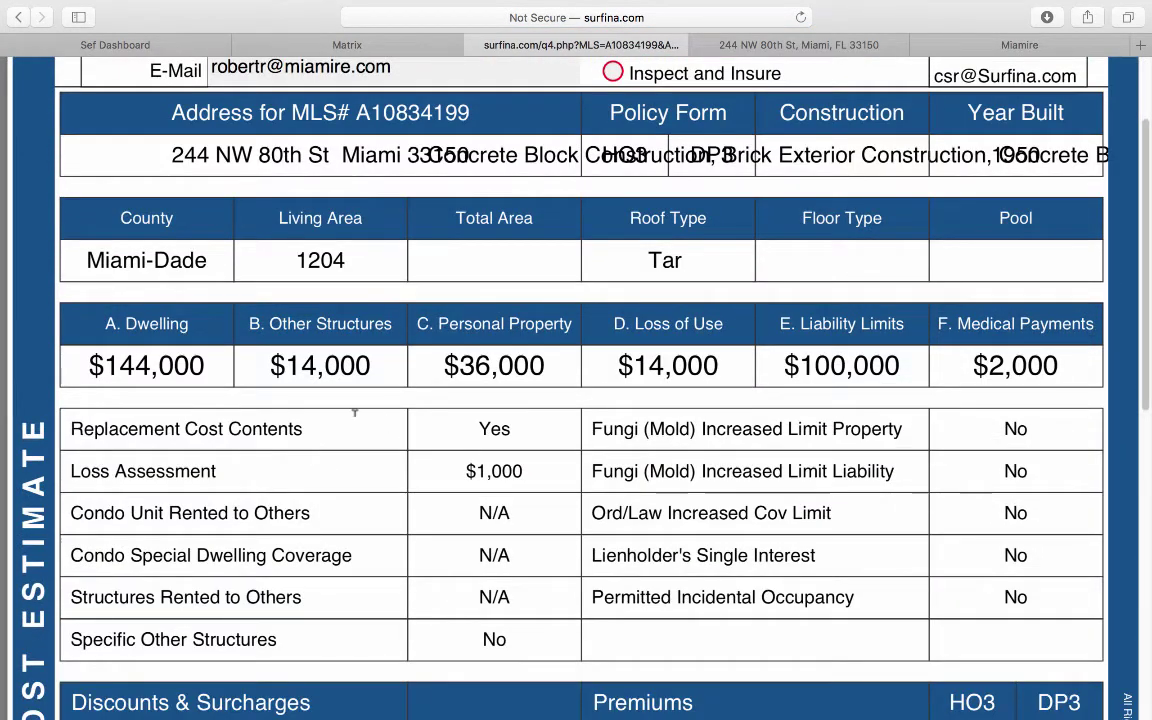
left_click_drag(205, 367, 105, 367)
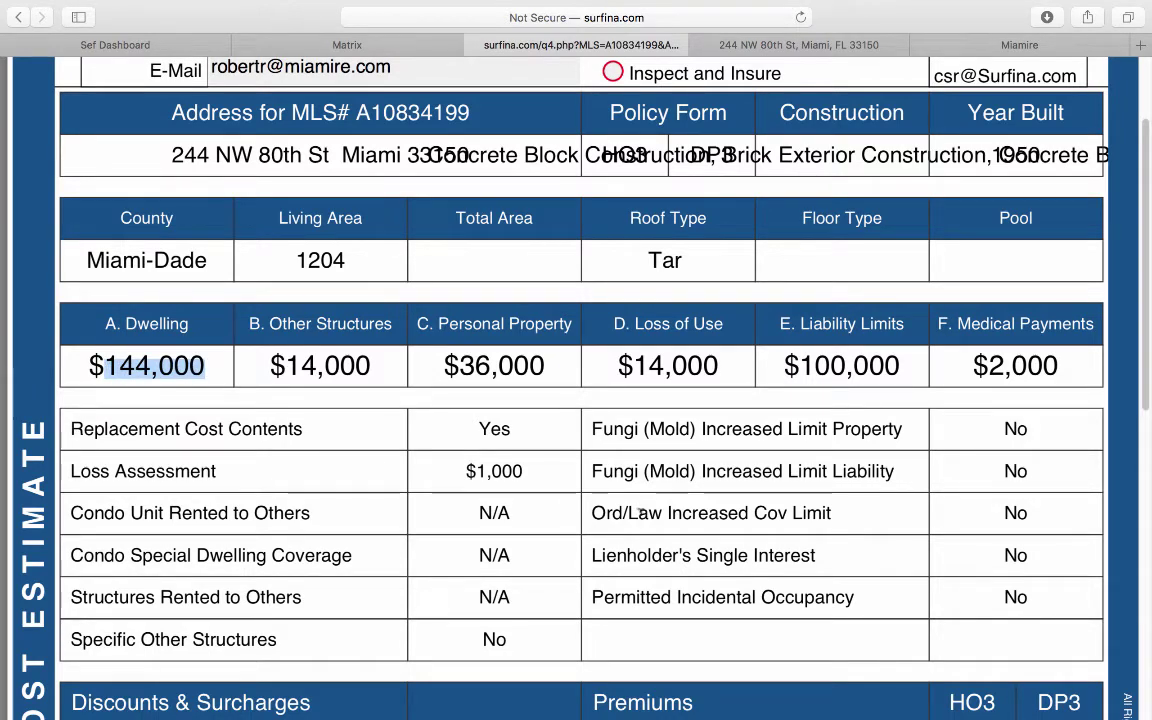
scroll(796, 488, "down", 10)
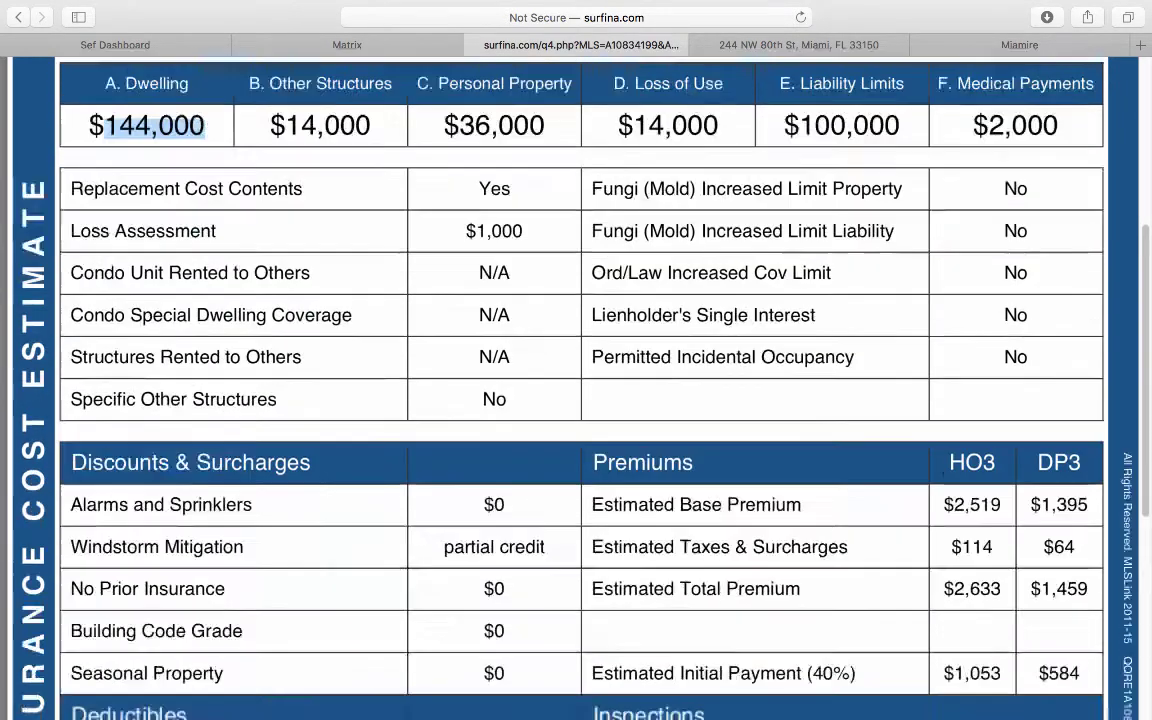
scroll(946, 478, "up", 5)
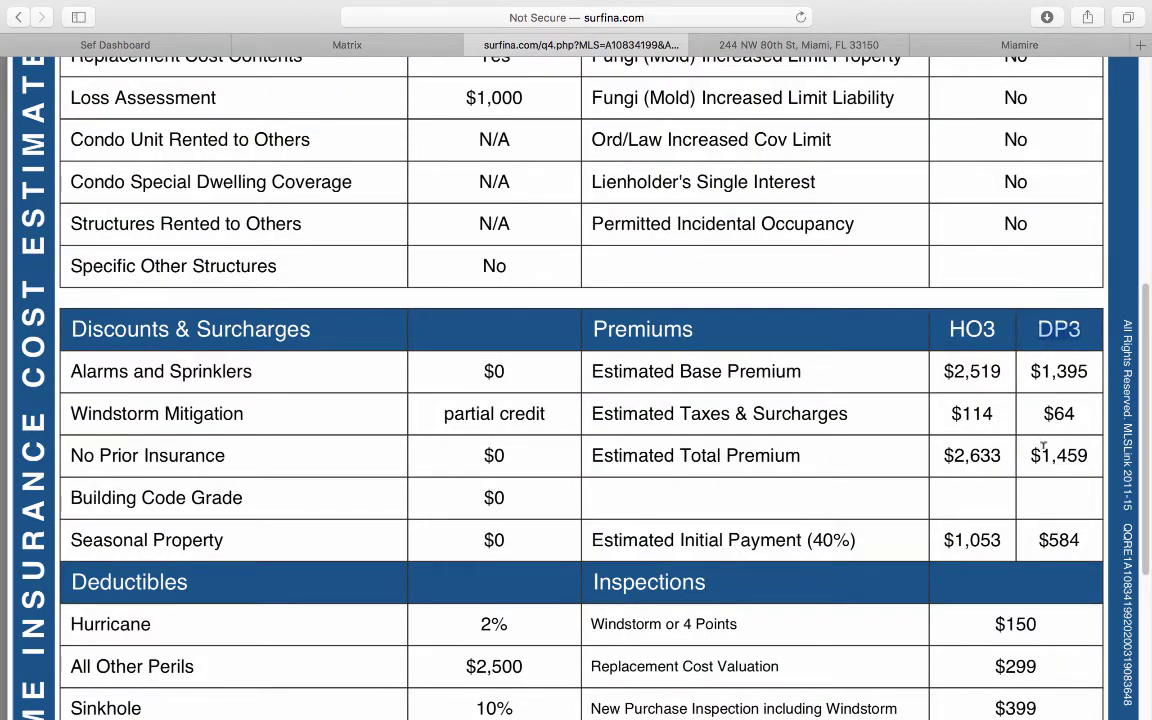
left_click_drag(1030, 455, 1087, 455)
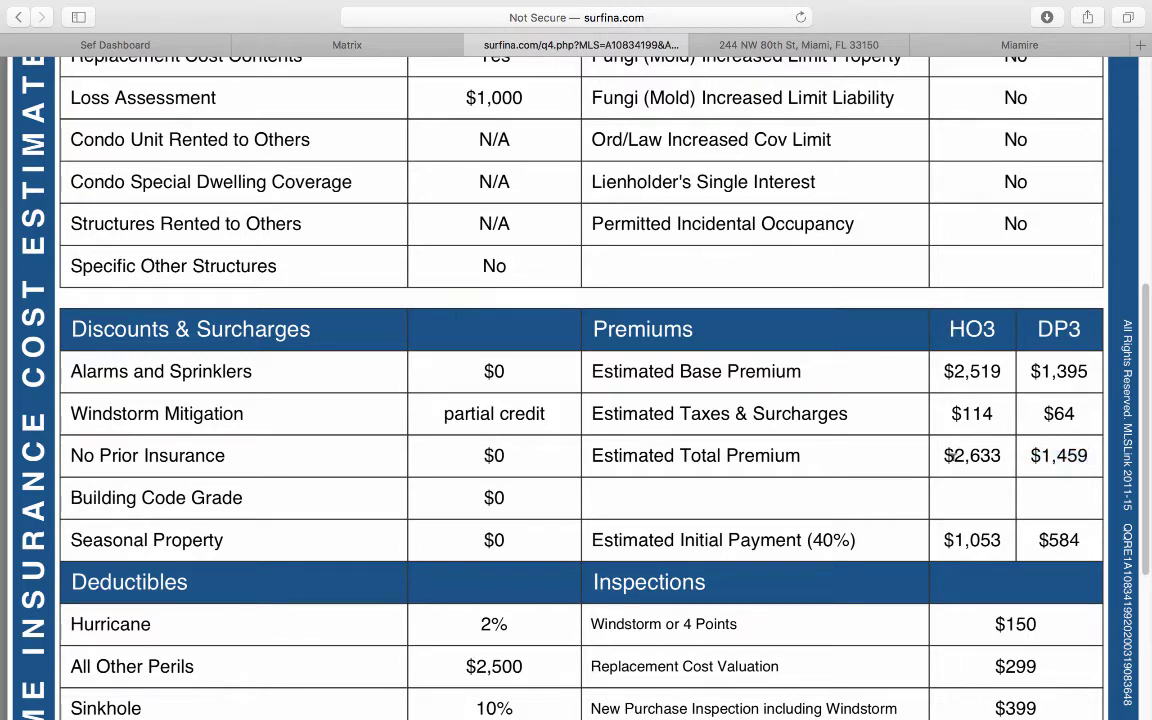
left_click_drag(860, 410, 1001, 455)
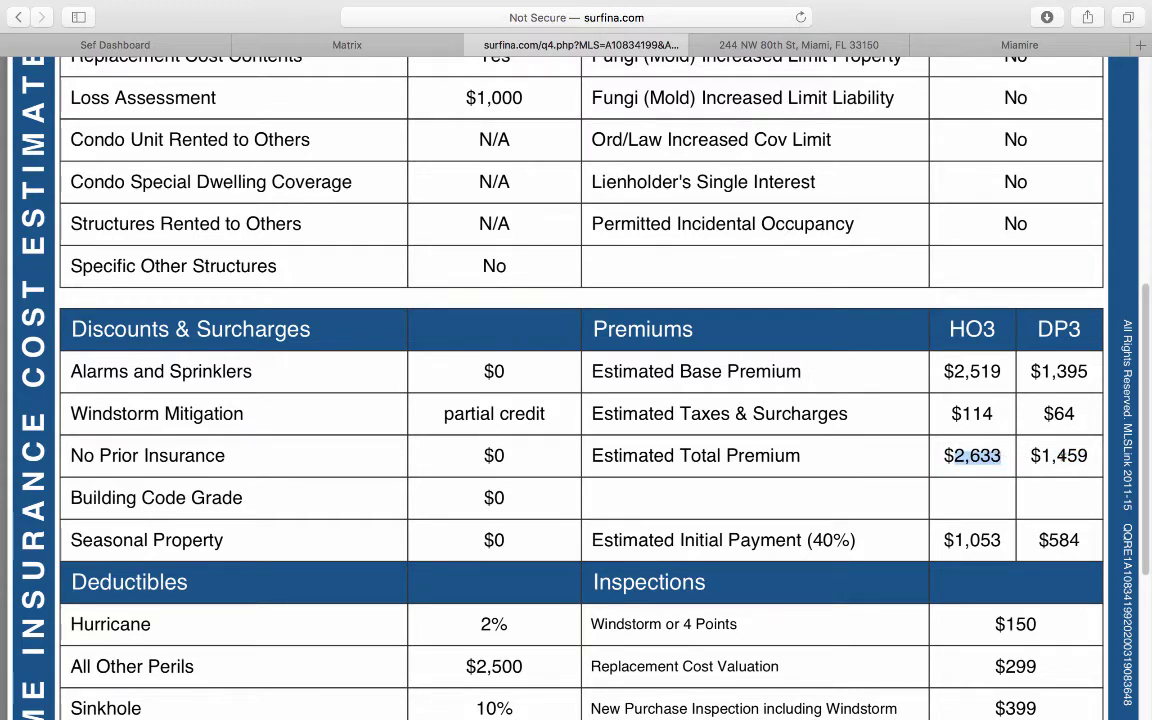
Step: Enter $1,500 for insurance and $2,000 for leasing/advertising fees
left_click(771, 45)
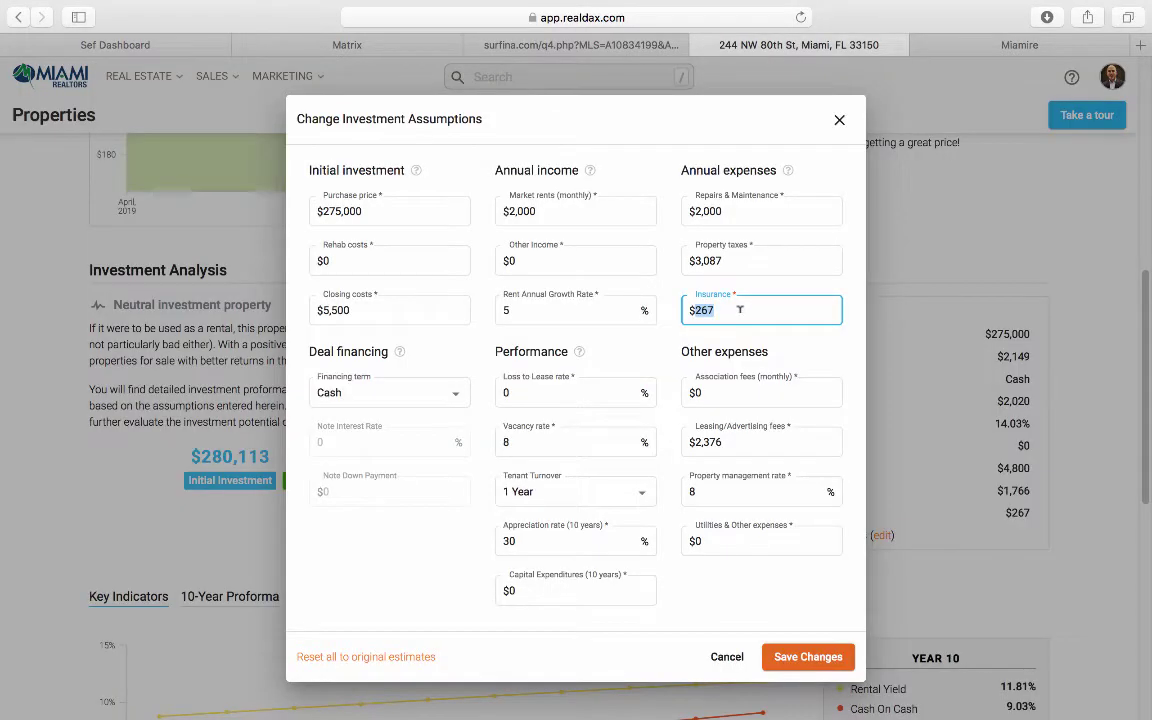
type("1,500")
left_click(617, 340)
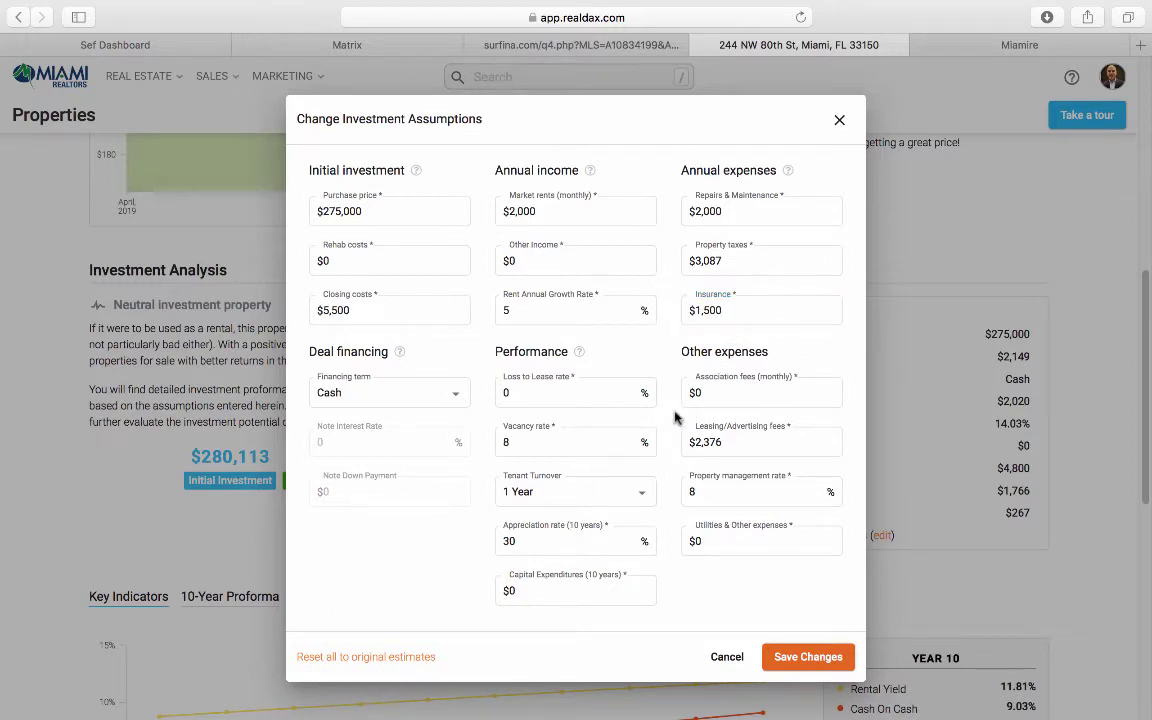
left_click(745, 441)
double_click(742, 441)
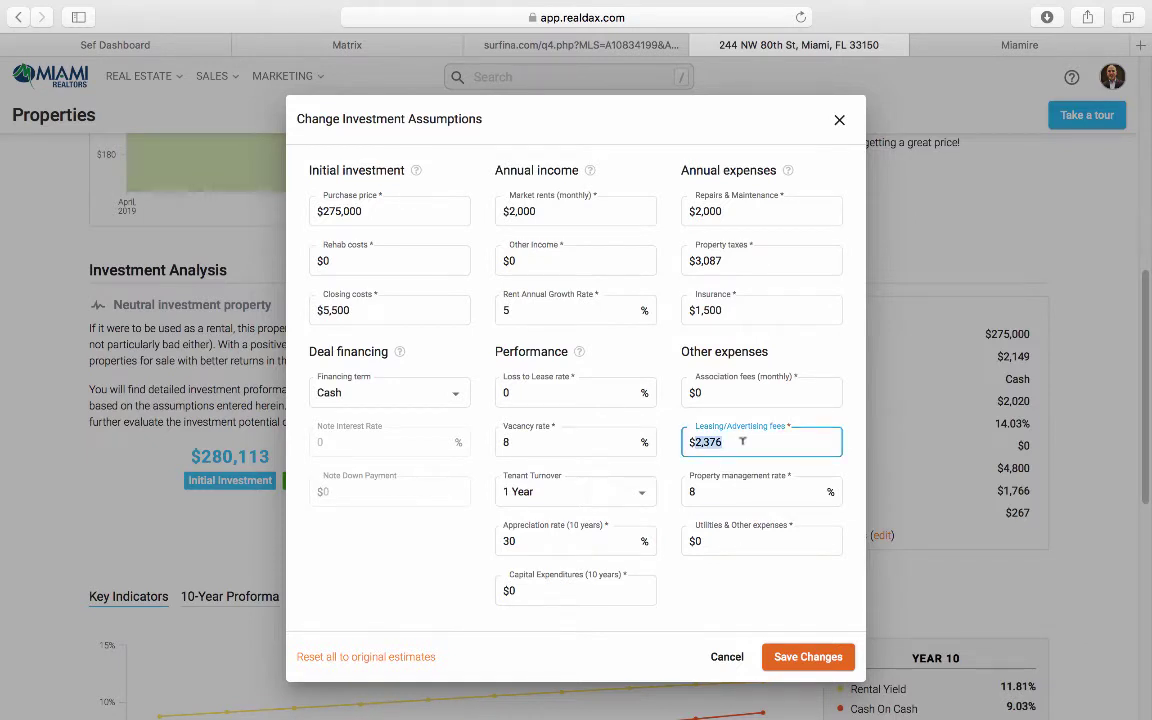
type("2,000")
left_click(668, 395)
Step: Set the property management rate to 0, then switch to the property's MLS listing
left_click(712, 490)
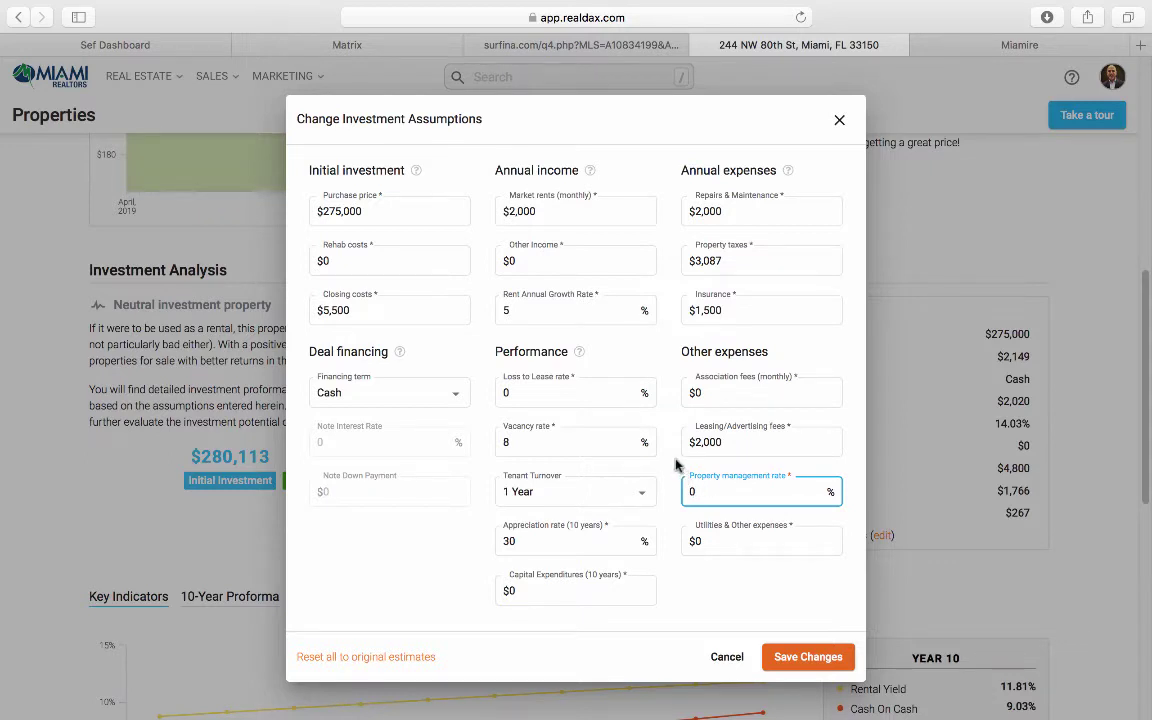
left_click(676, 465)
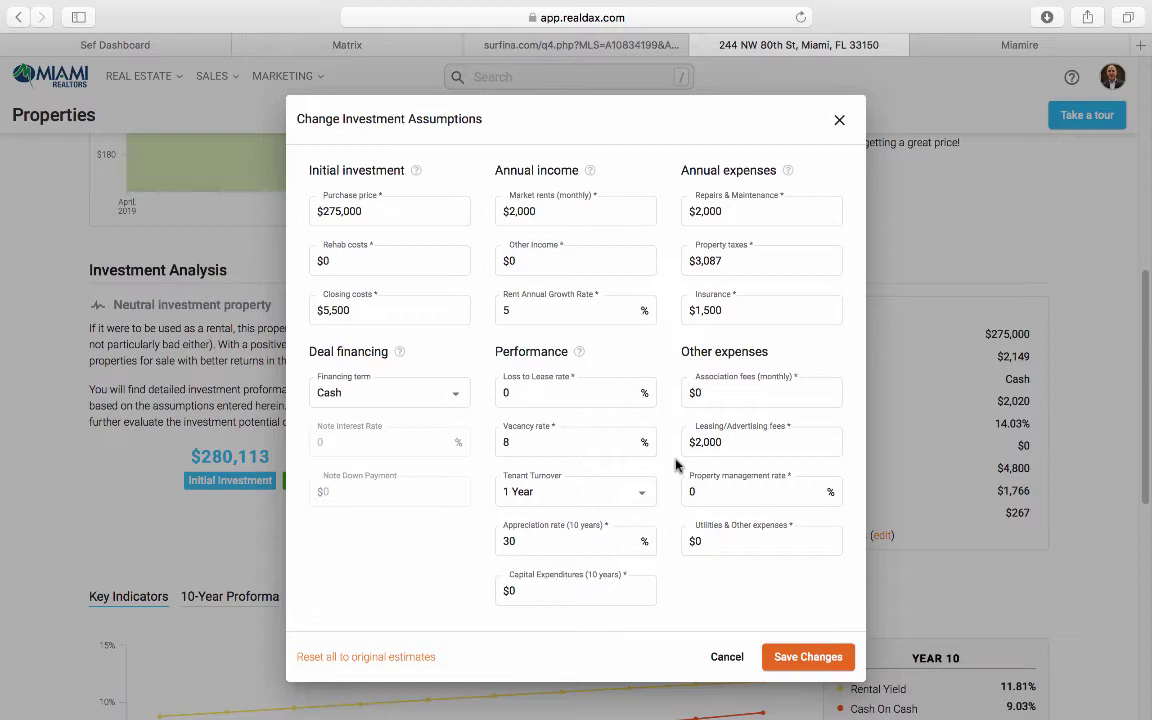
left_click(716, 540)
left_click(350, 44)
left_click(216, 466)
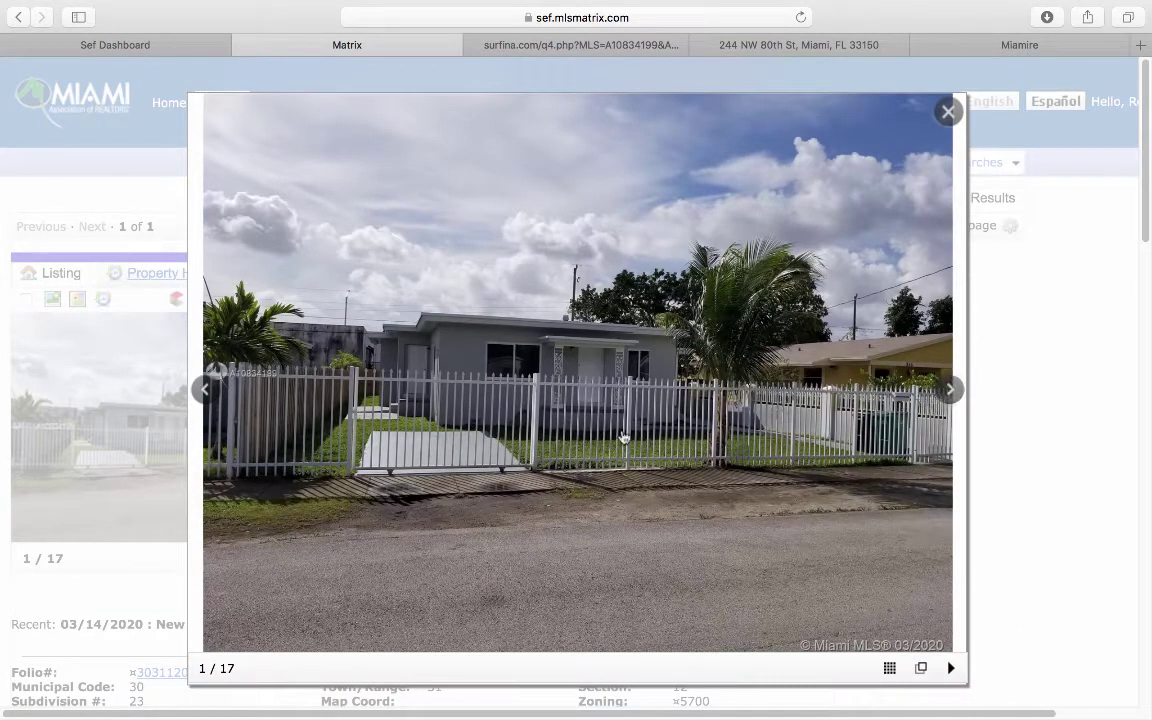
left_click(943, 118)
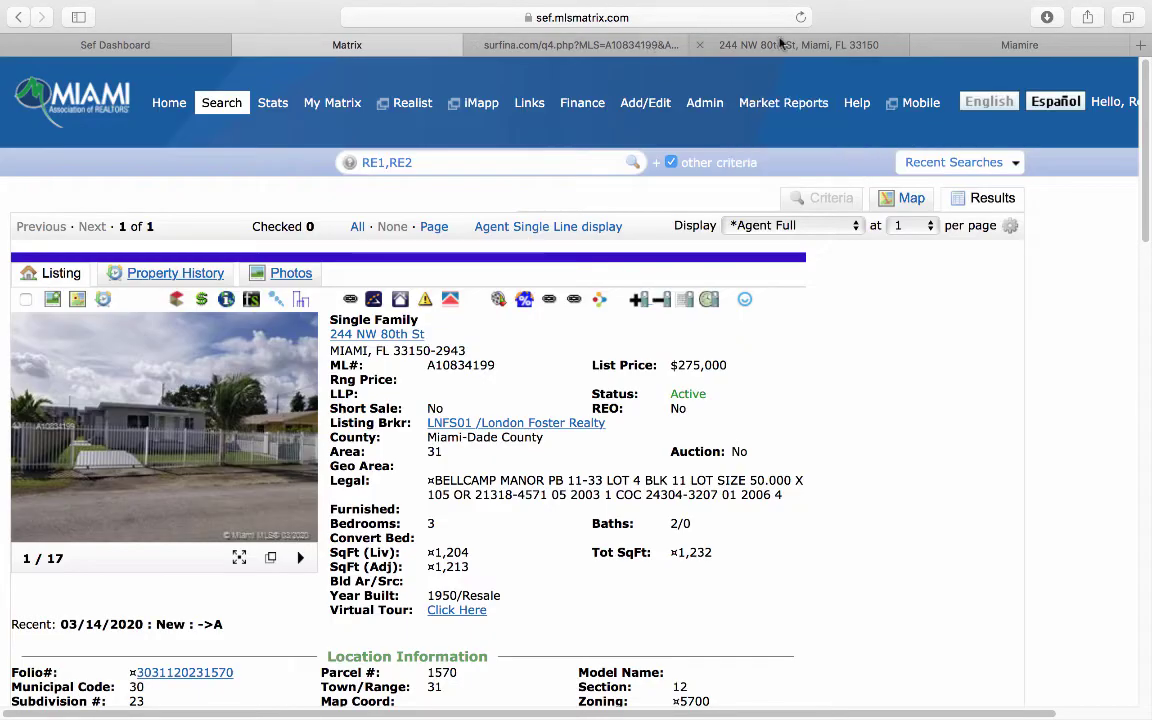
left_click(712, 40)
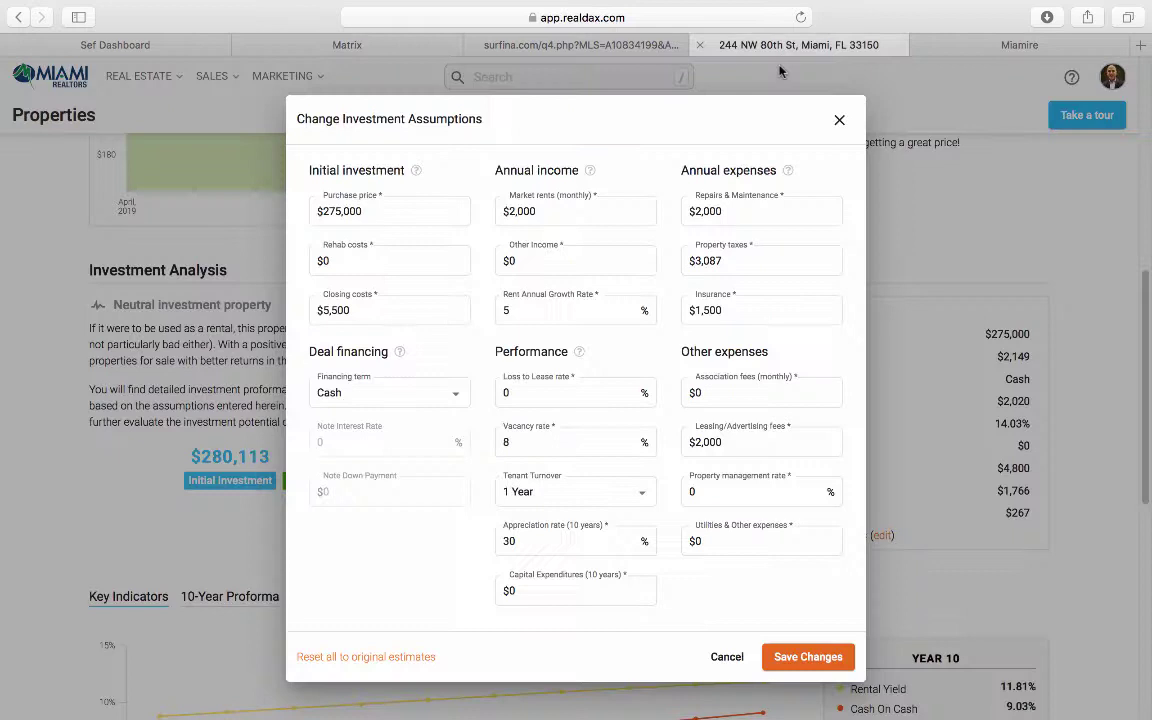
Step: Enter $1,200 for utilities & other expenses and save, yielding 6.39% IRR and 71.46% ROI
left_click(709, 540)
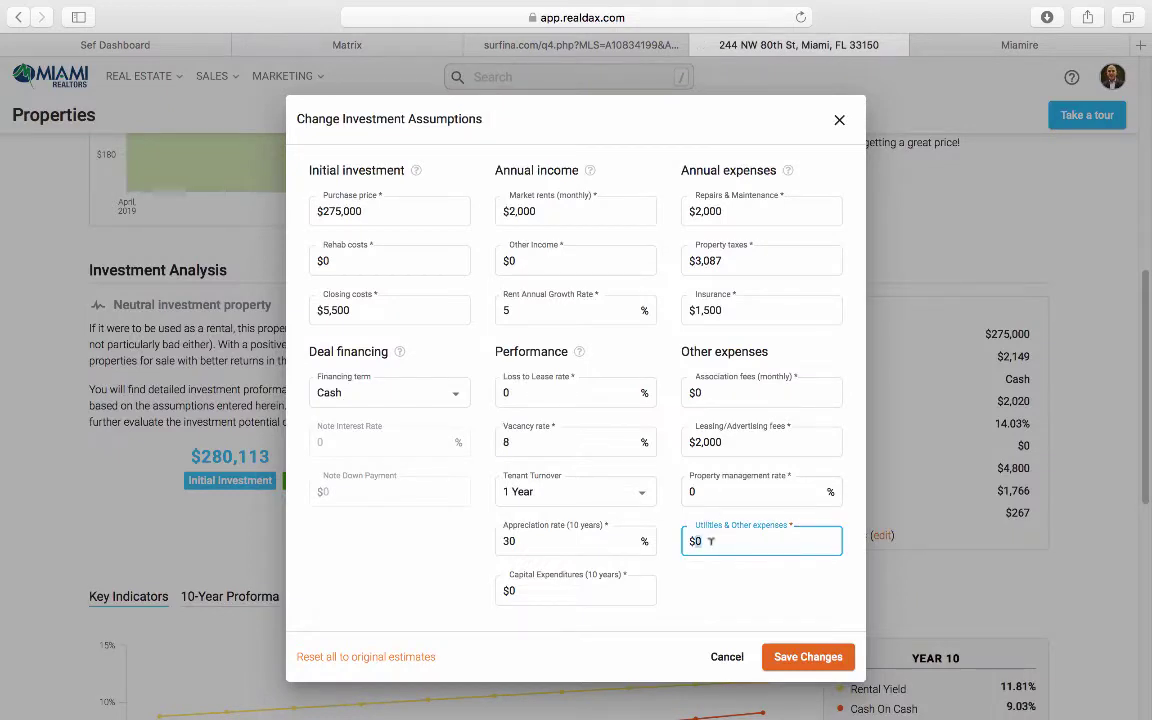
type("1200")
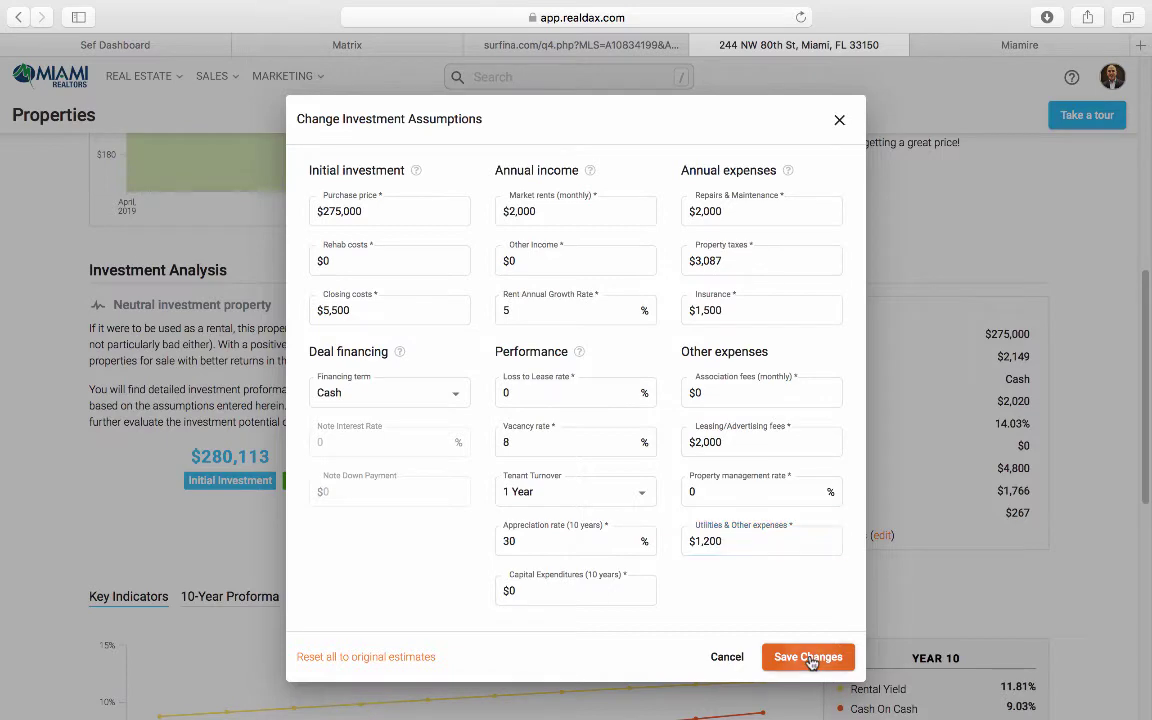
left_click(810, 657)
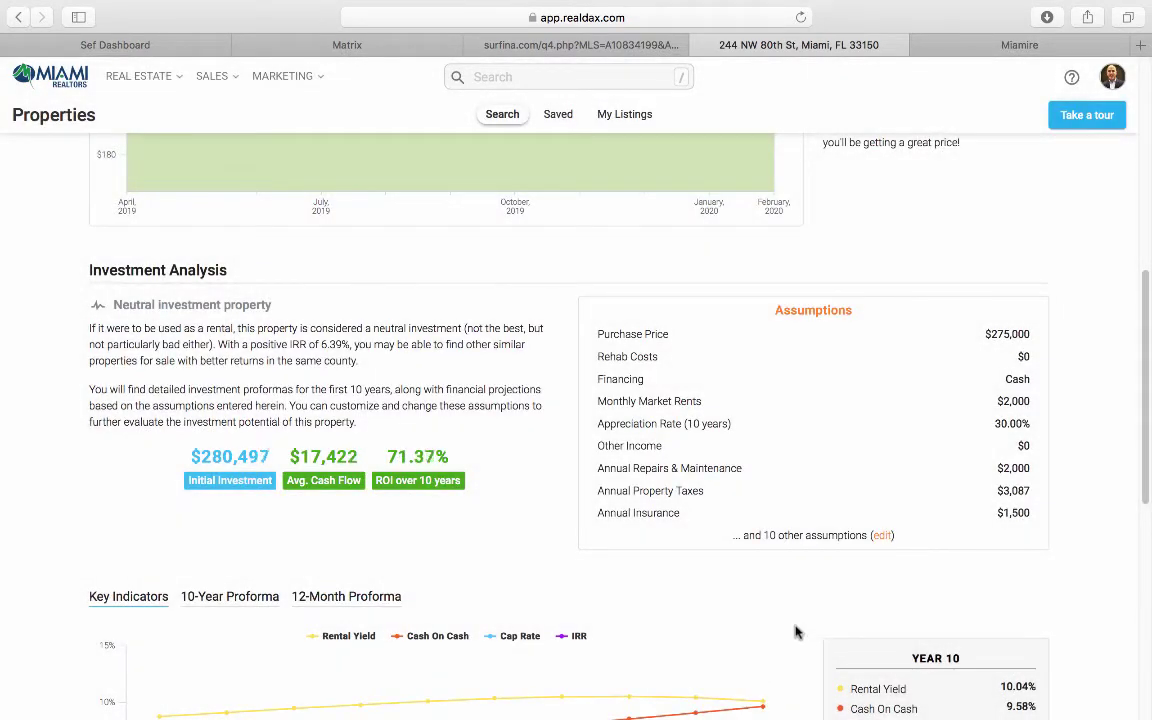
mouse_move(779, 632)
scroll(566, 532, "down", 3)
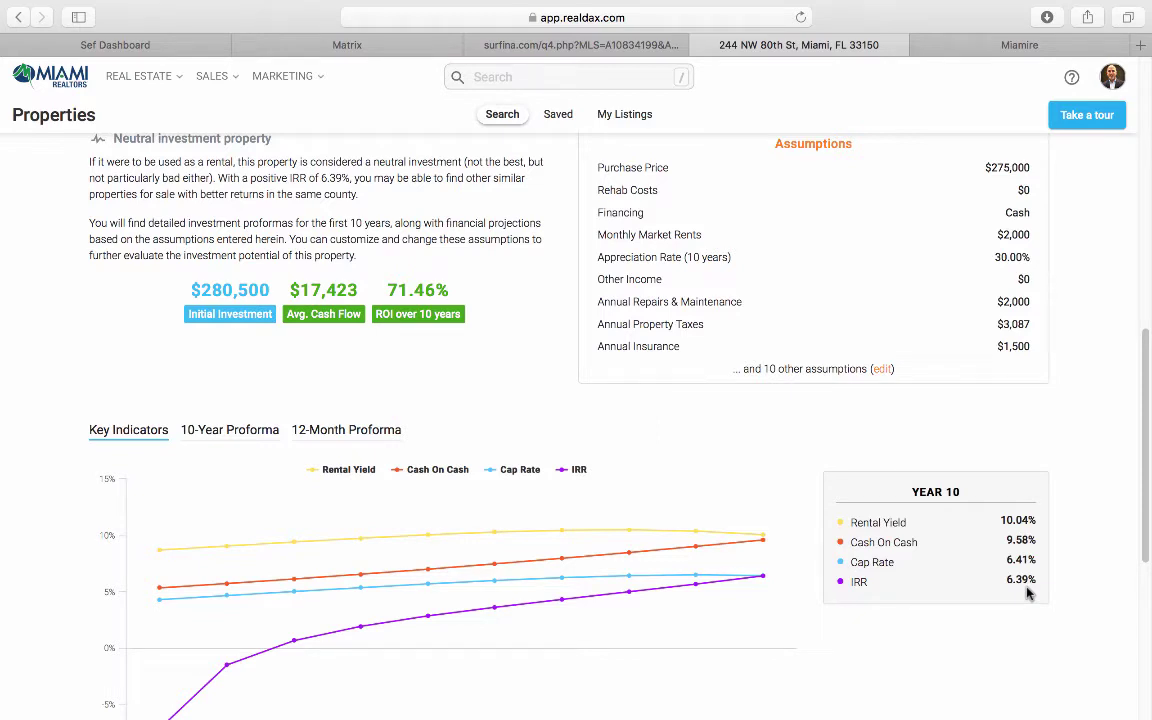
Step: Switch financing to a fixed 30-year loan at 3.8% note interest
left_click(882, 369)
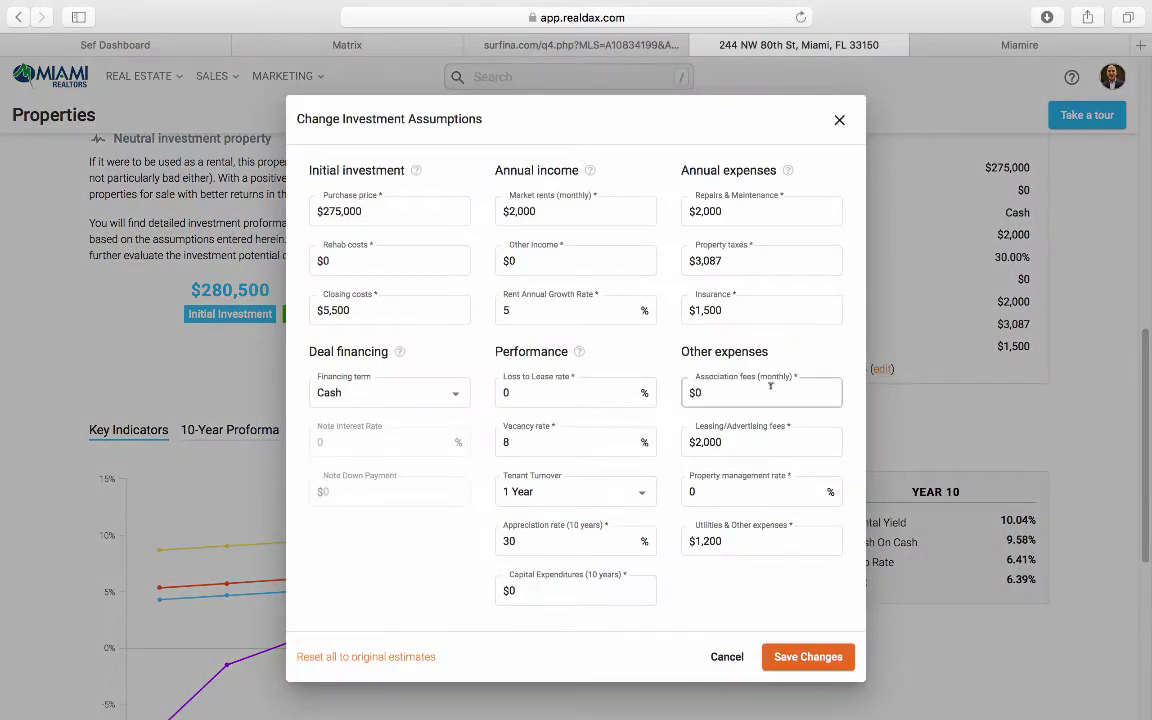
left_click(425, 400)
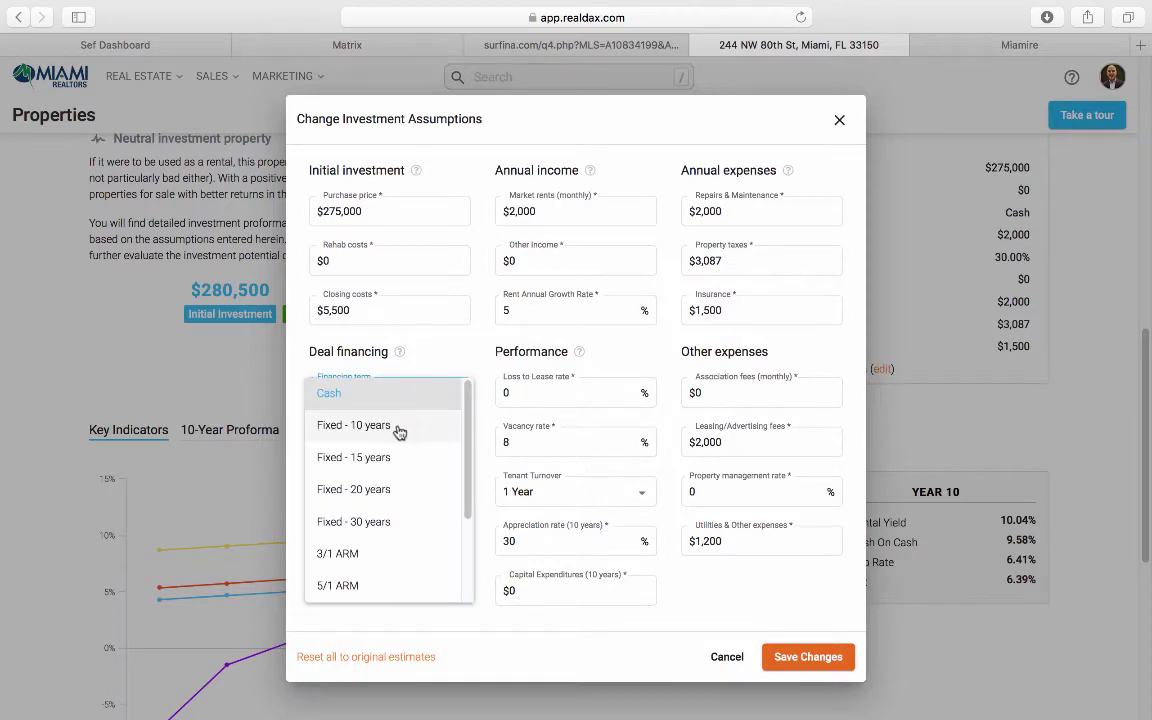
left_click(369, 523)
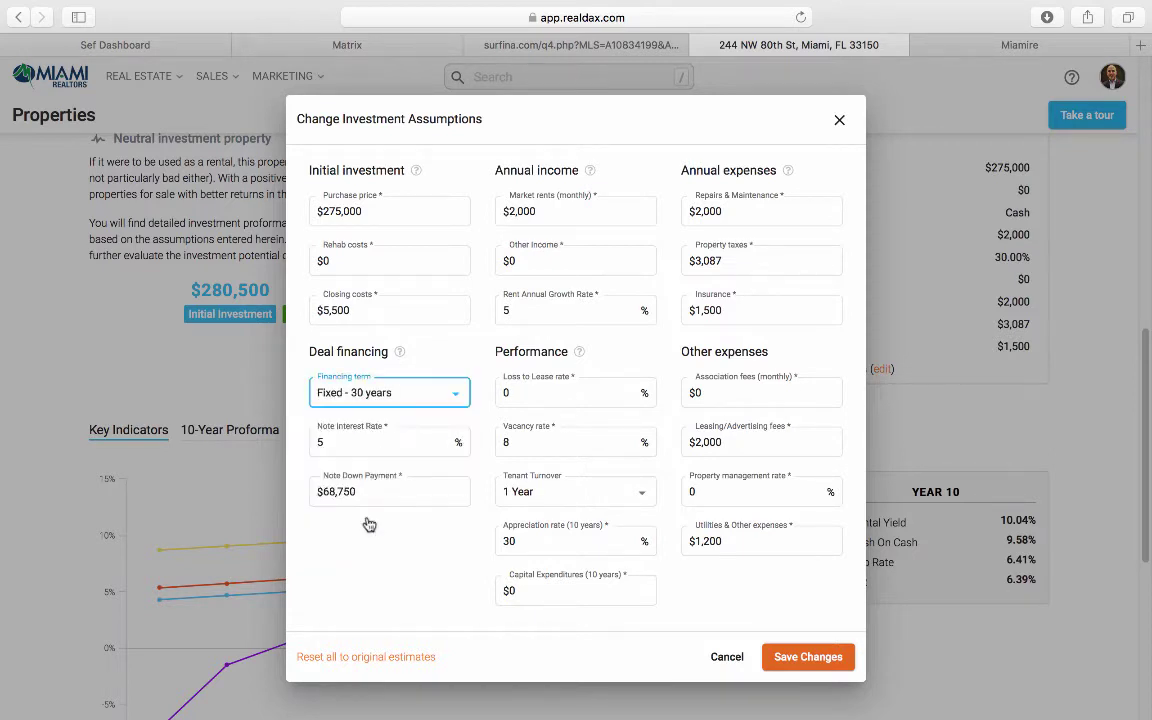
double_click(349, 441)
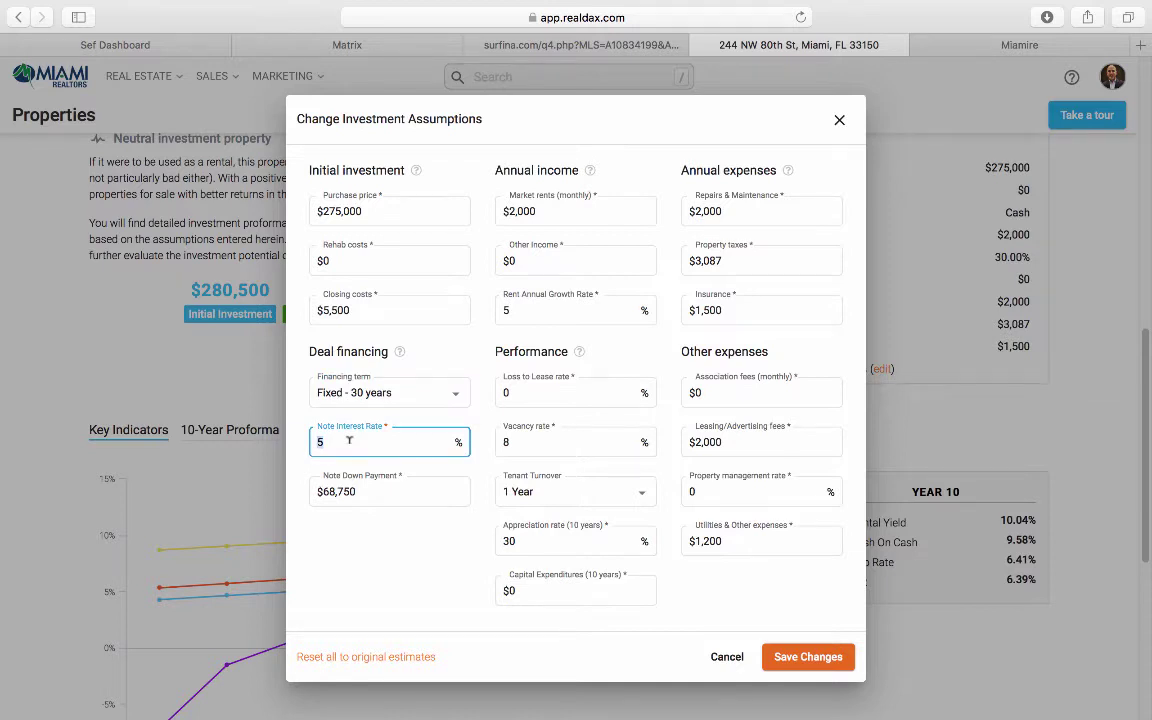
type("3.8")
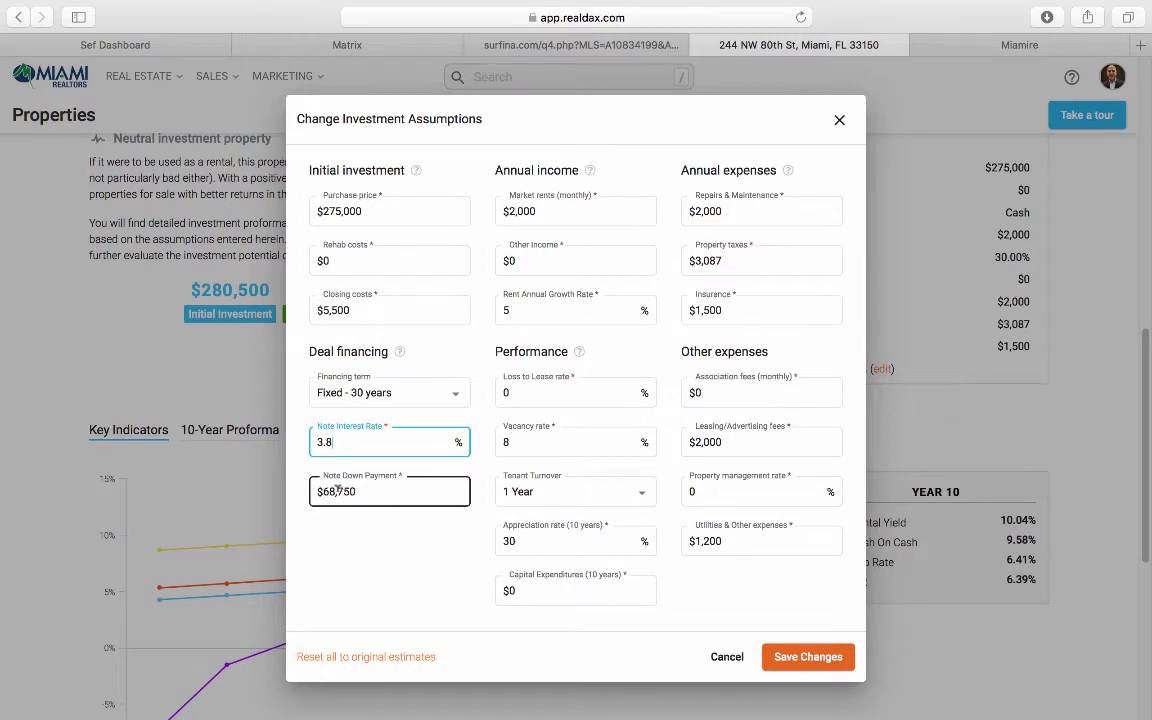
Step: Raise closing costs from $5,500 to $13,750
left_click(366, 308)
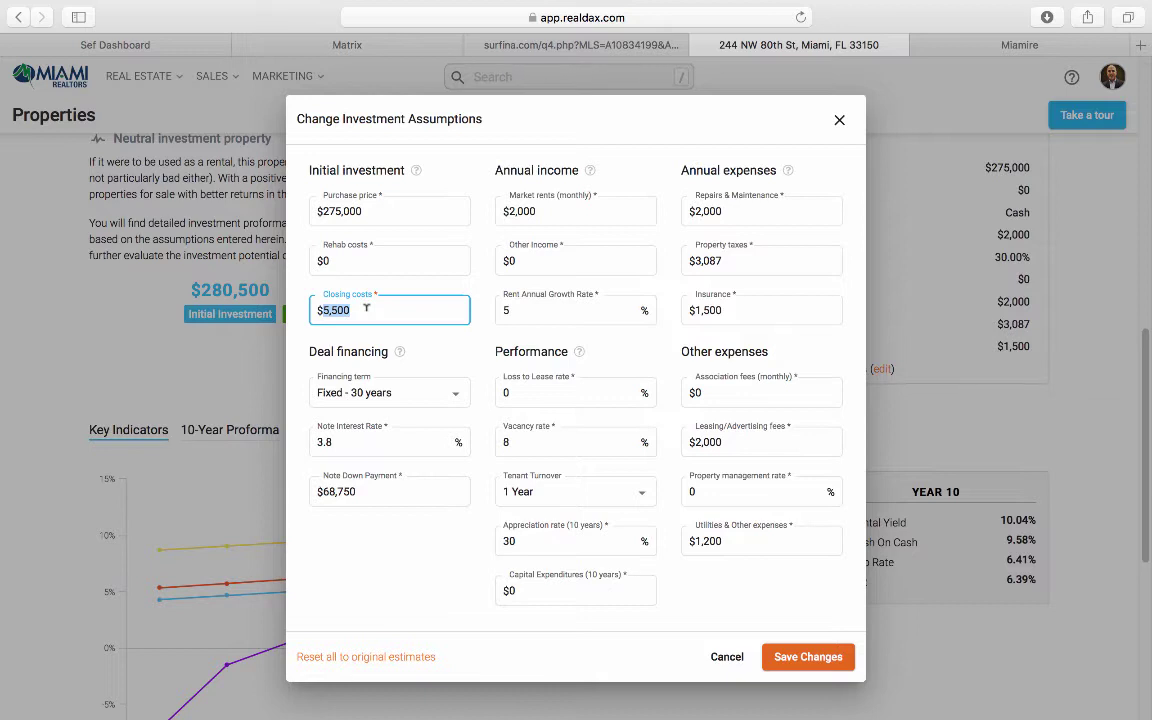
type("13,750")
left_click(404, 555)
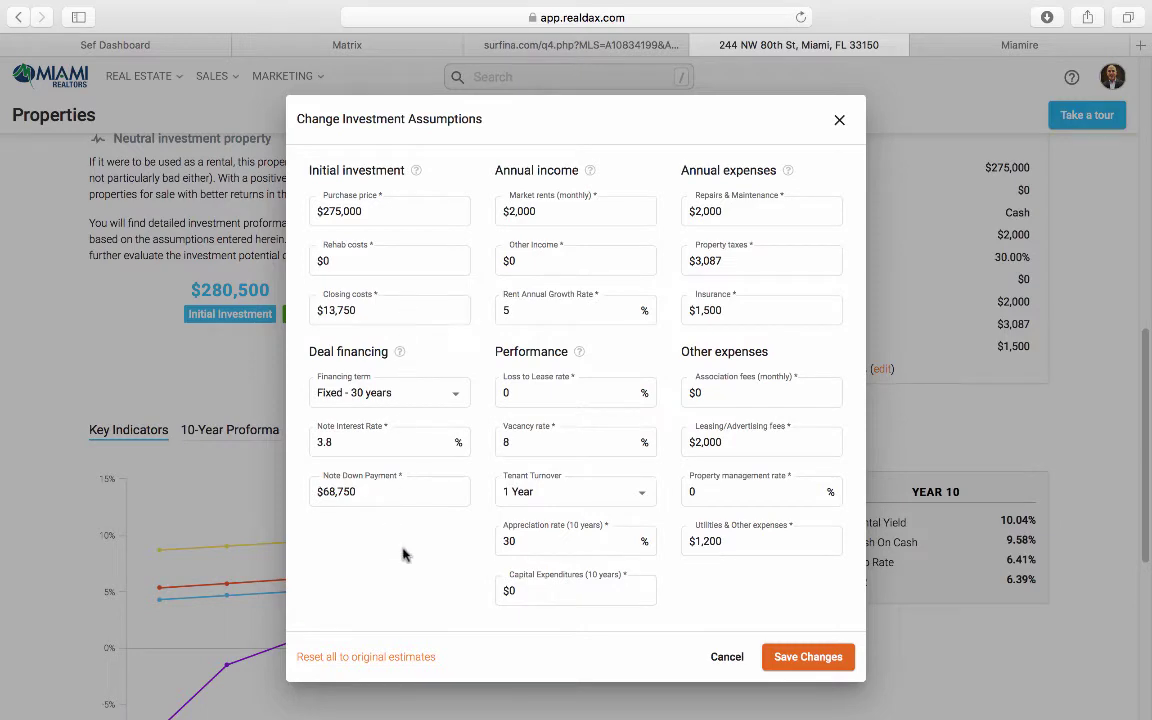
Step: Save the financing changes and review the result: $82,500 invested, 147.56% 10-year ROI
left_click(810, 661)
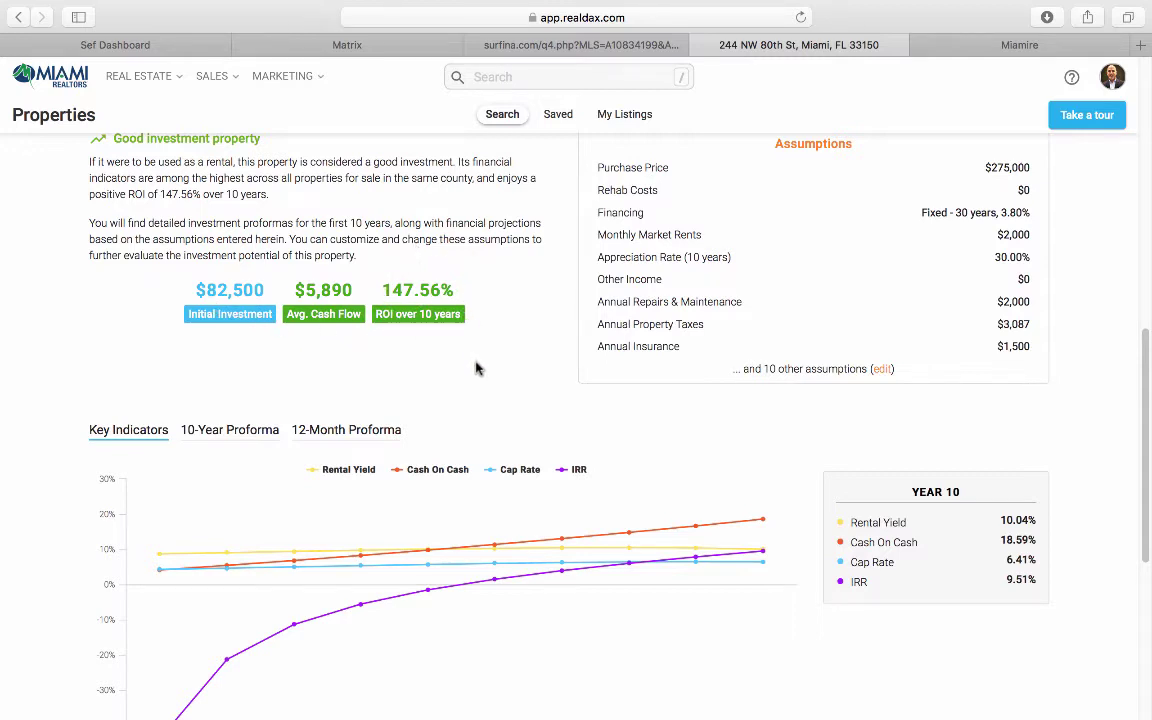
scroll(476, 368, "down", 3)
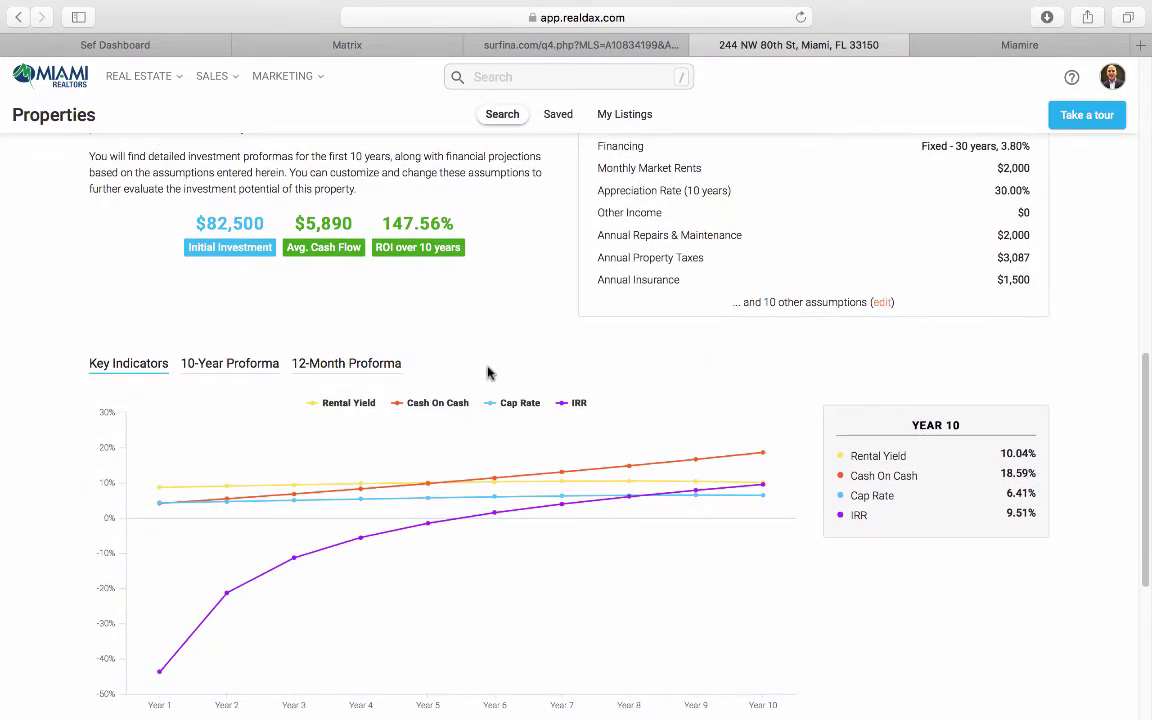
scroll(488, 373, "up", 10)
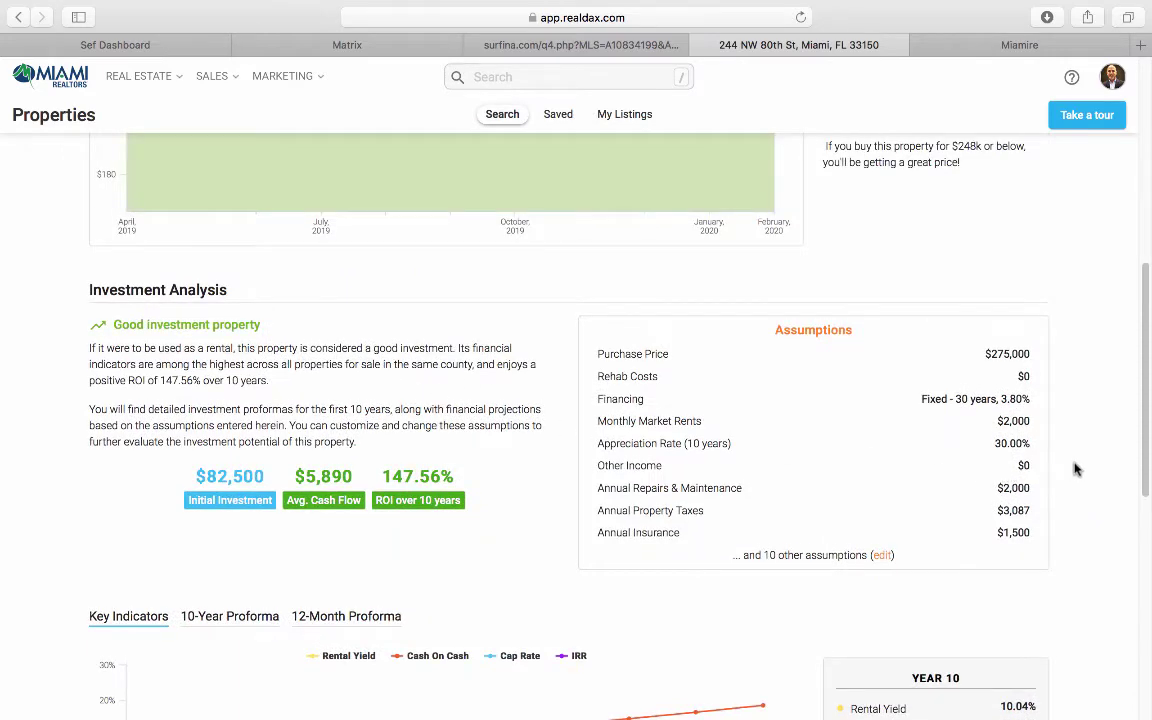
scroll(1075, 468, "up", 15)
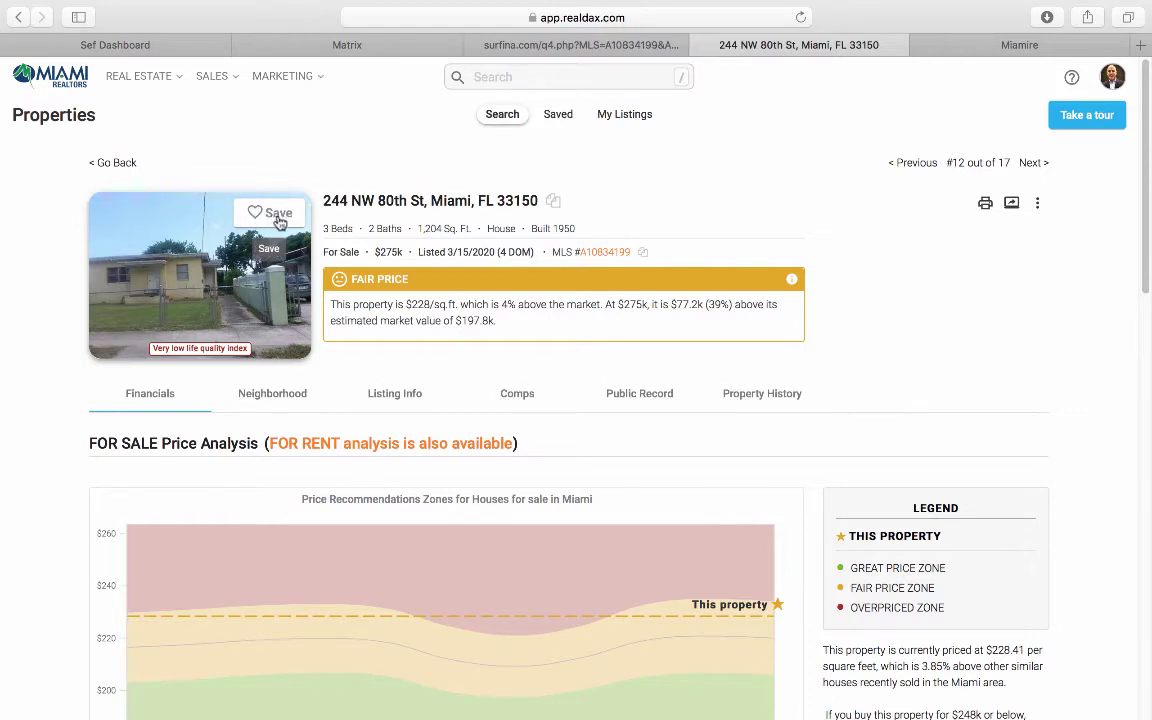
left_click(273, 216)
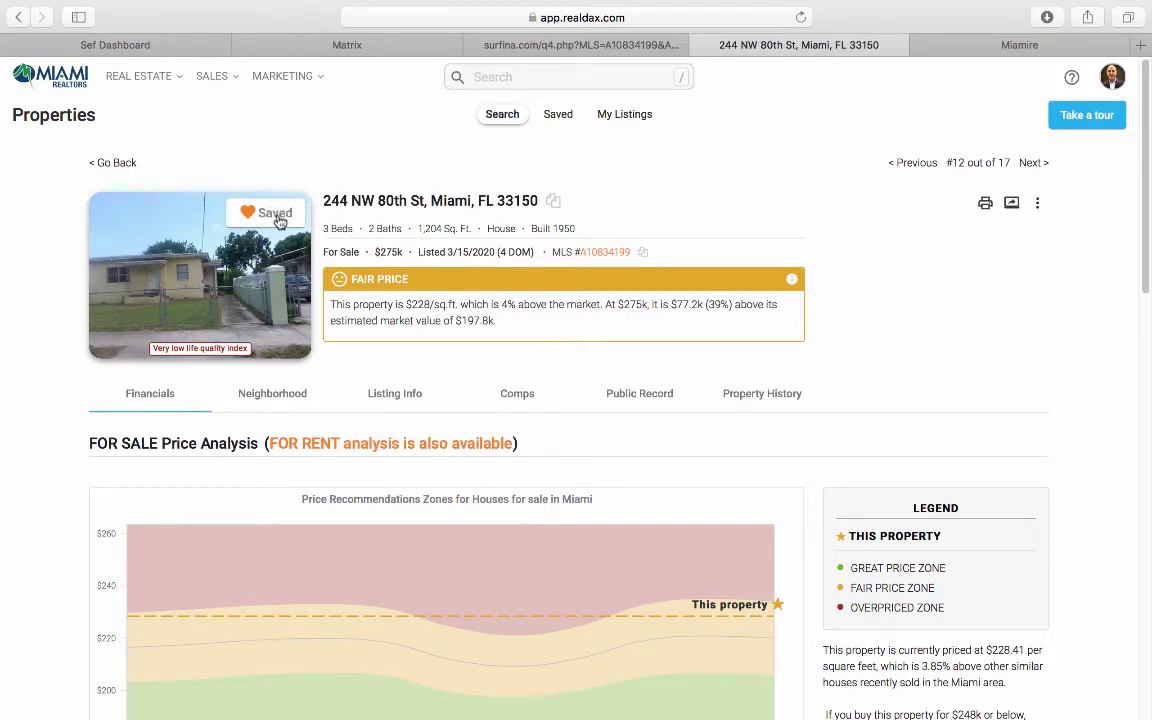
left_click(110, 166)
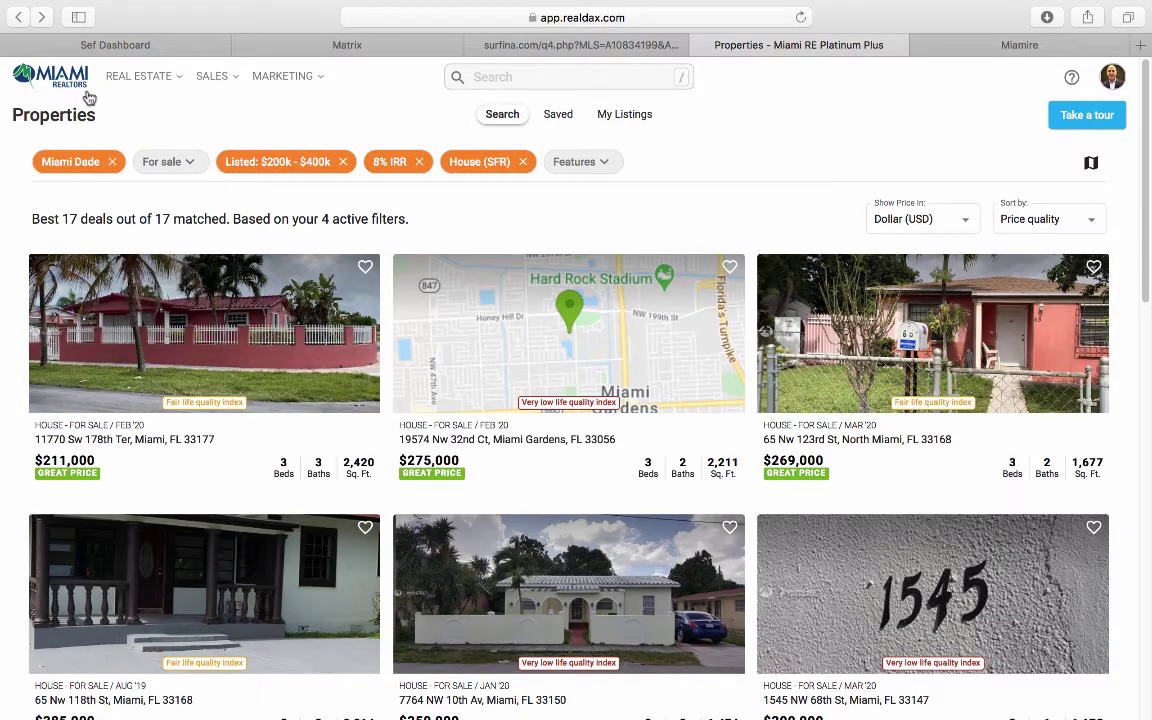
left_click(53, 74)
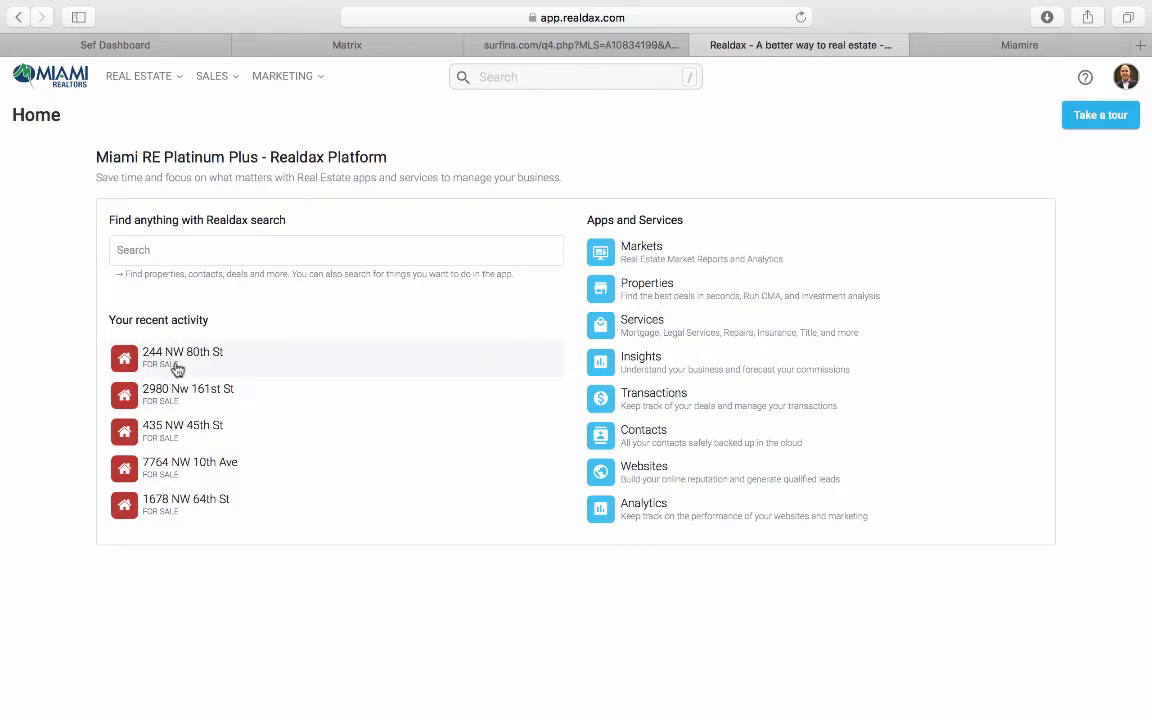
left_click(152, 79)
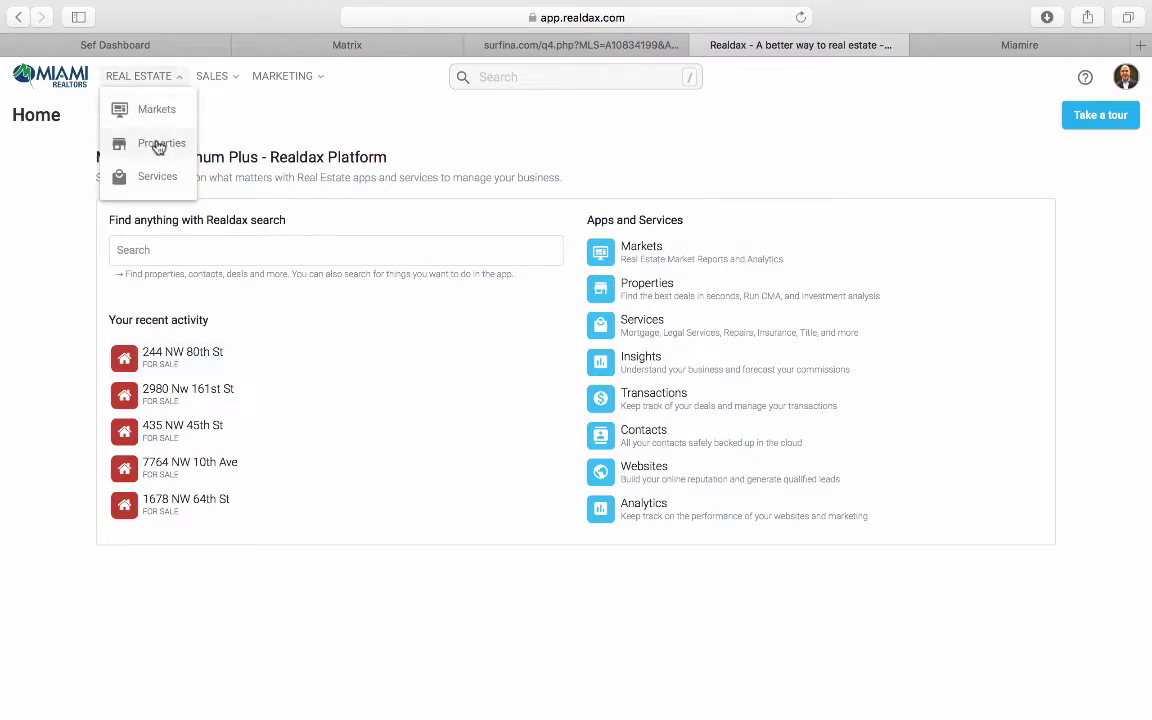
left_click(159, 145)
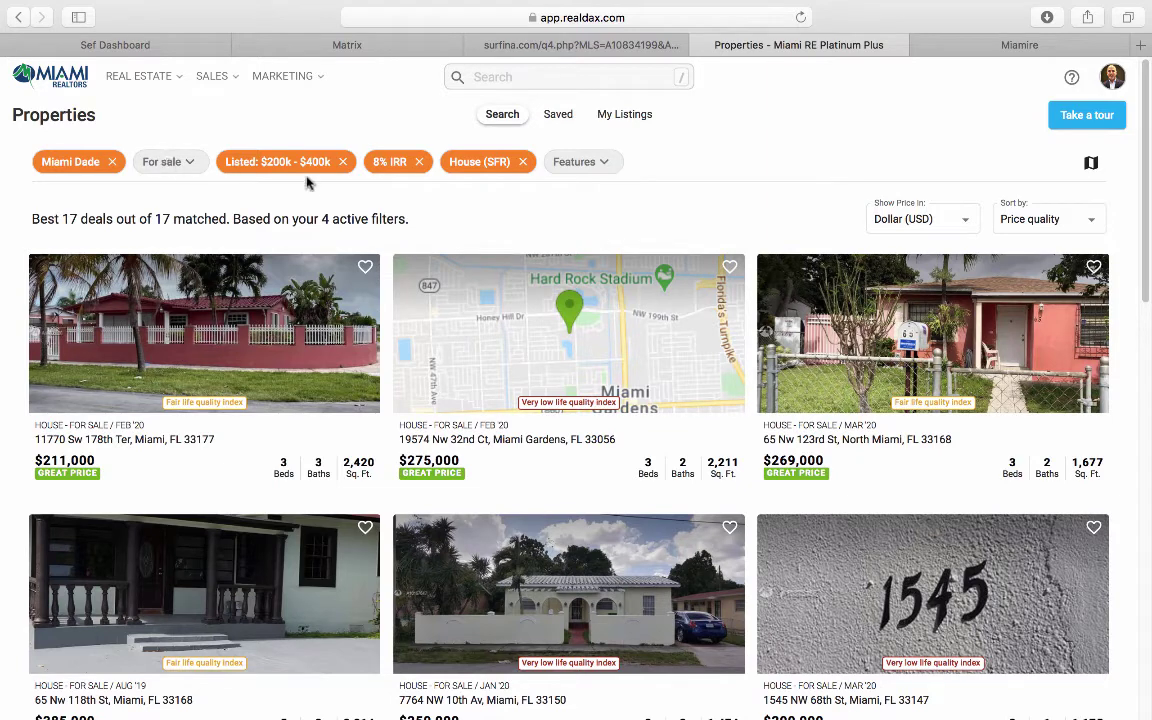
Step: Change the property type filter from houses to Condo/Co-op/Unit
left_click(484, 164)
left_click(471, 263)
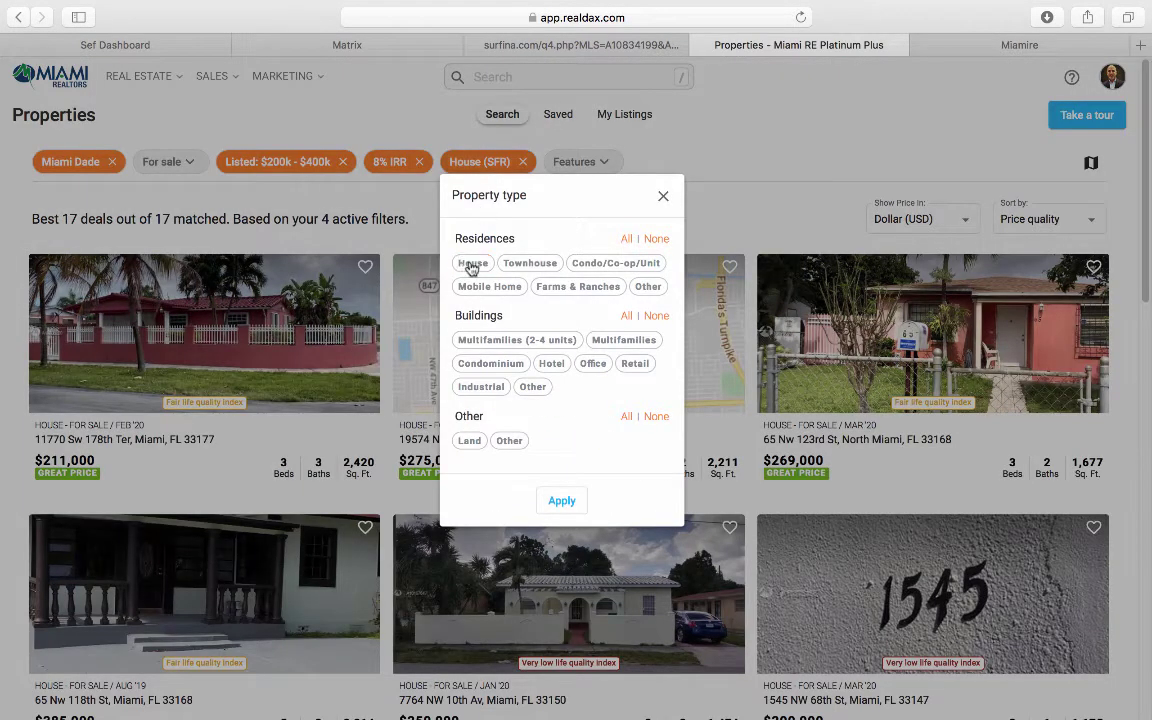
left_click(592, 266)
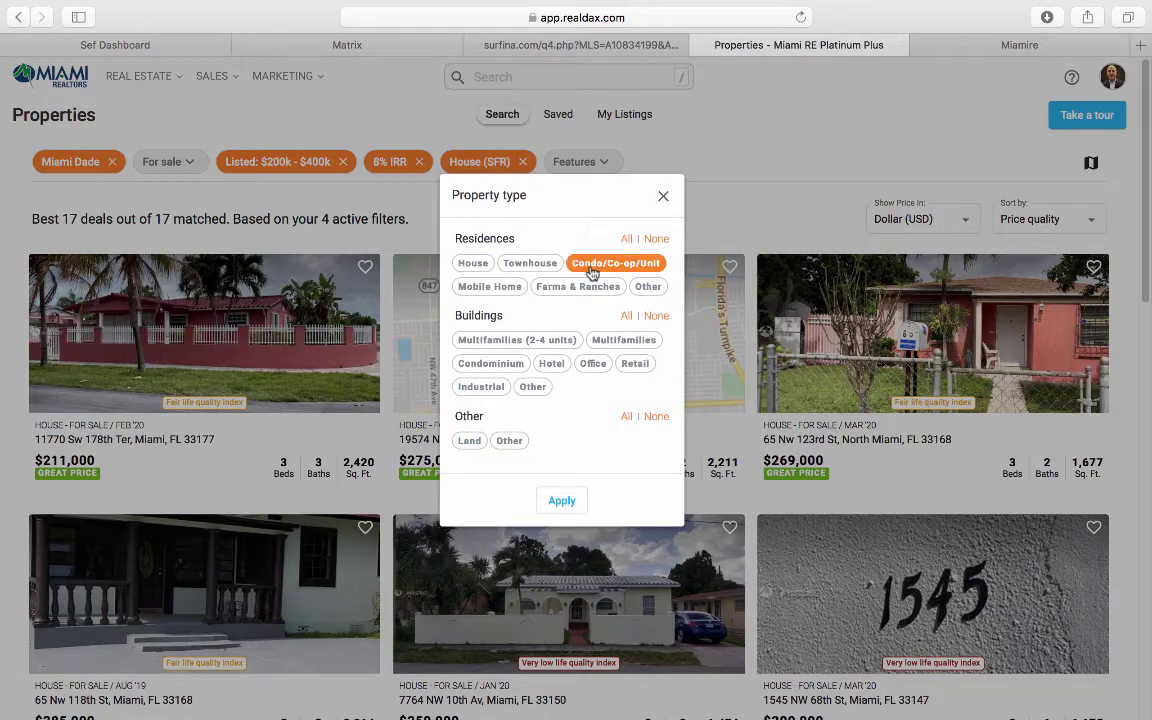
left_click(566, 502)
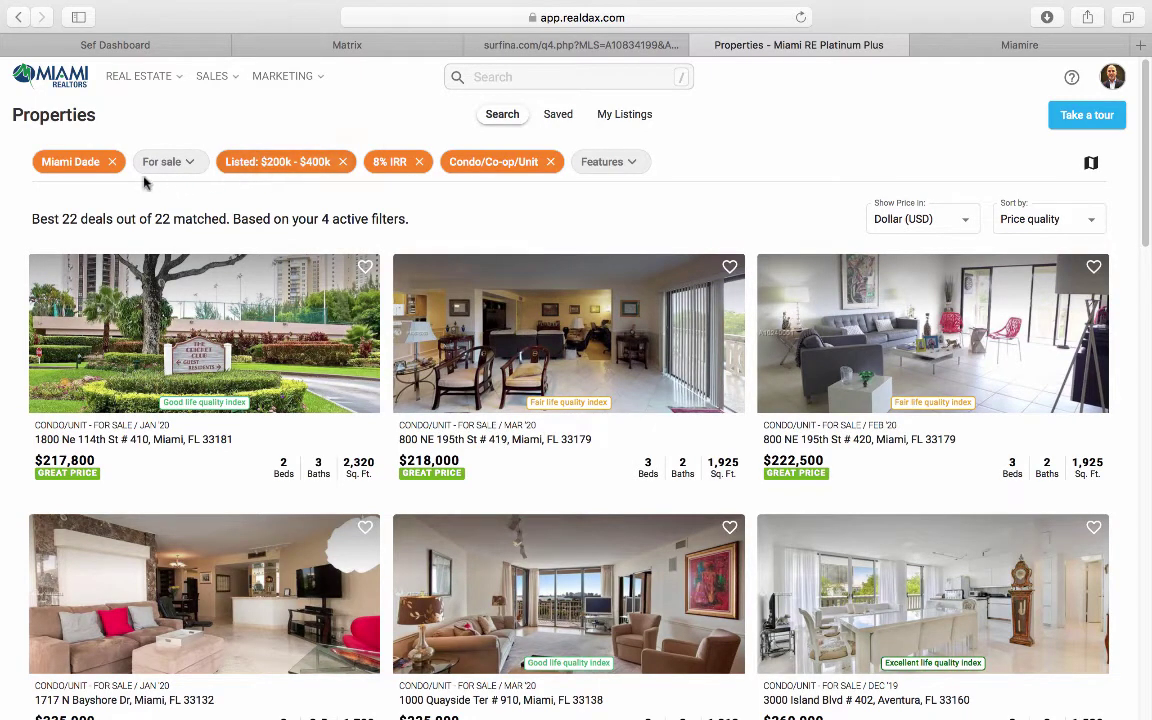
Step: Replace the Miami Dade market with zip codes 33131, 33129 and 33132 in the location filter
left_click(88, 162)
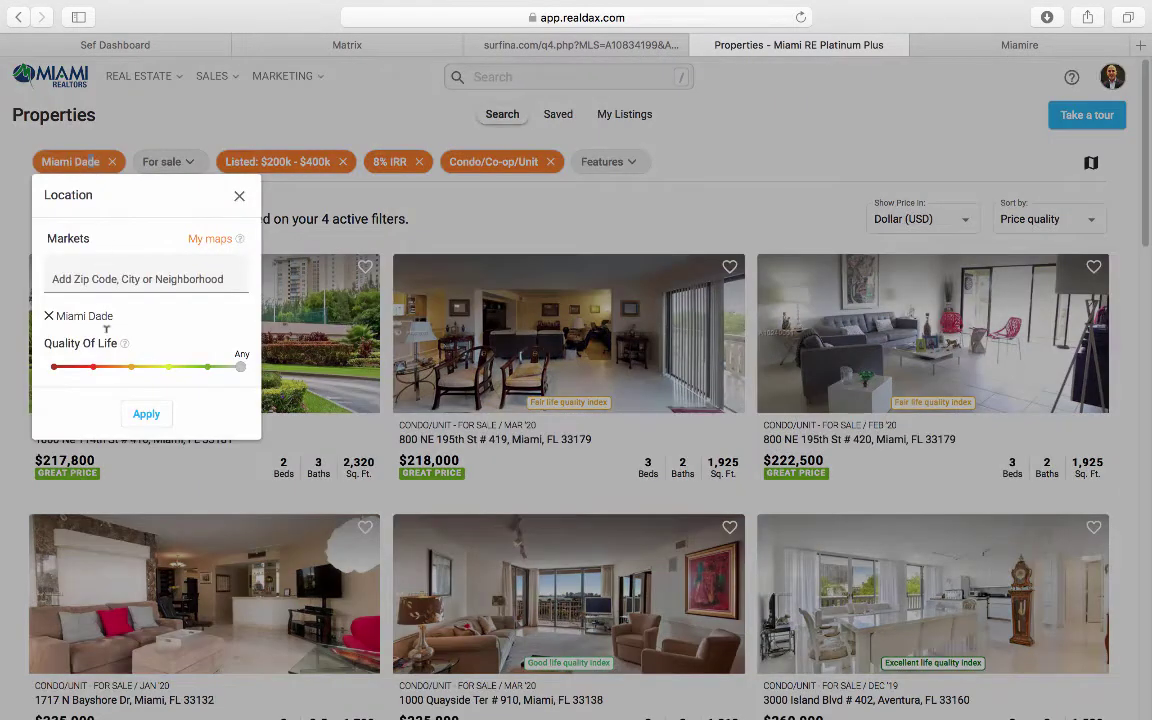
left_click(48, 315)
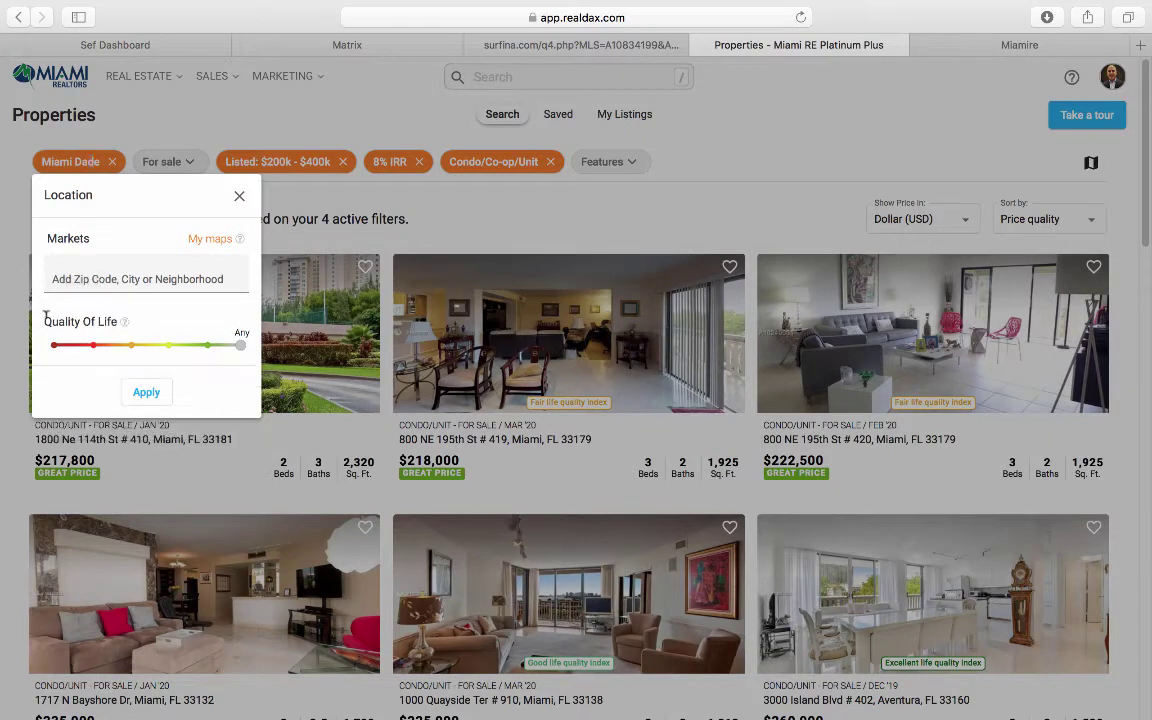
left_click(113, 278)
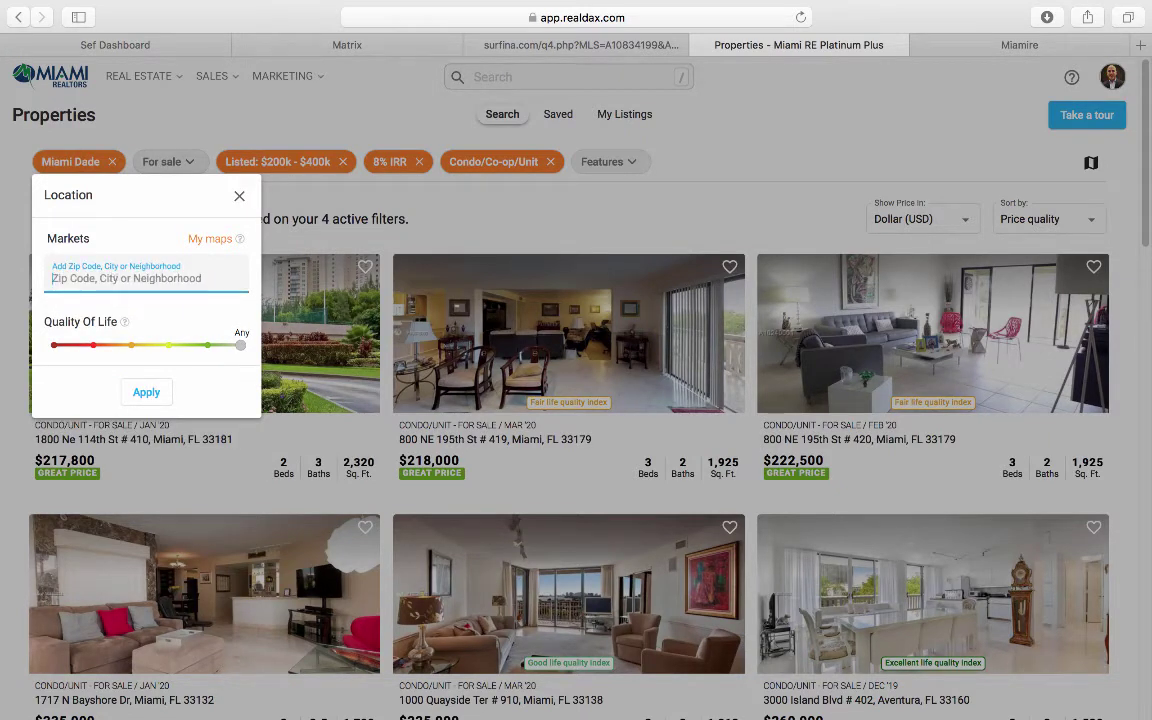
type("33131")
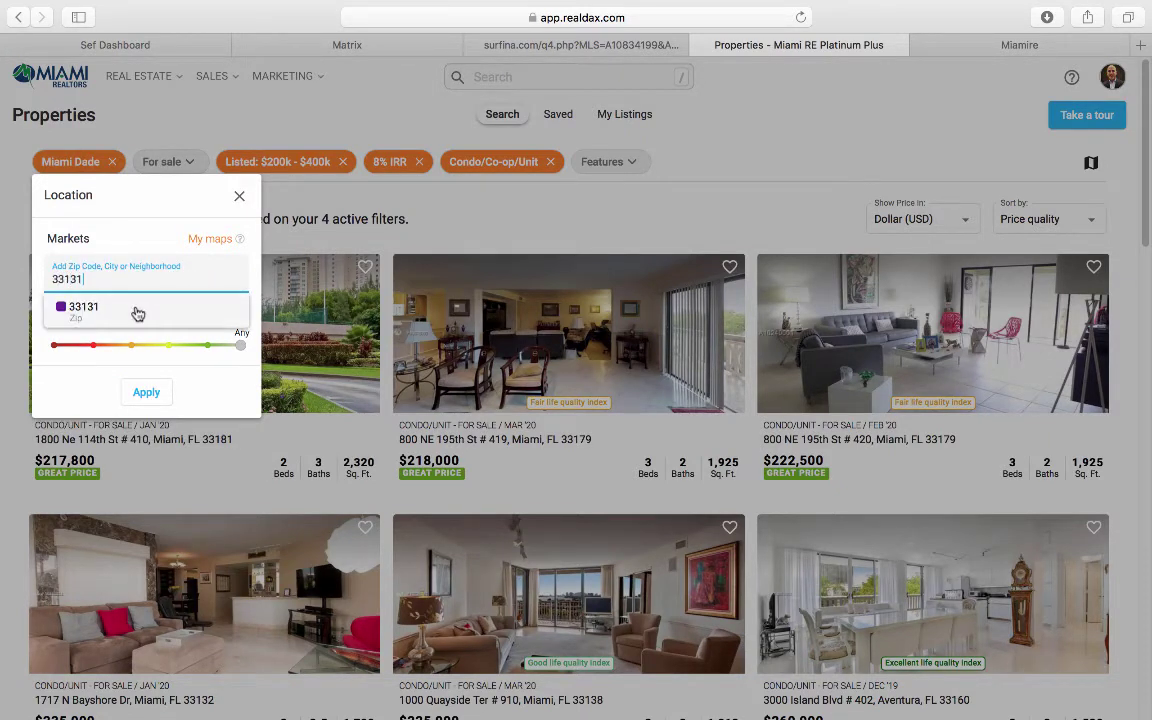
left_click(134, 312)
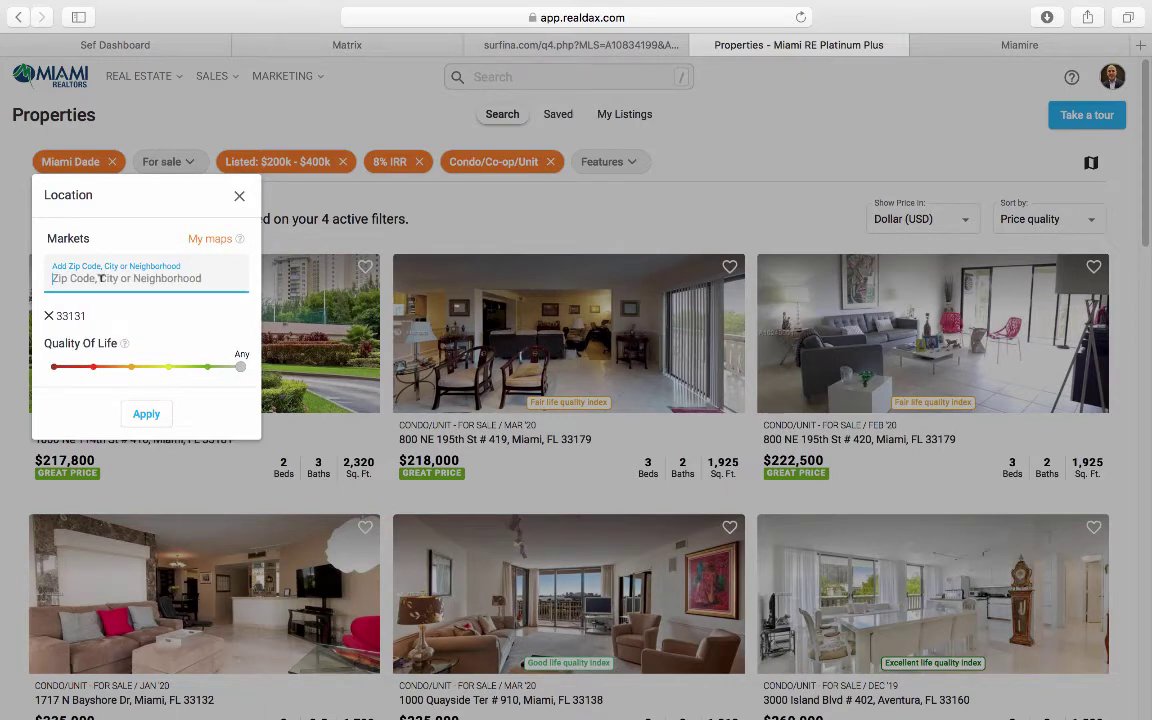
type("33129")
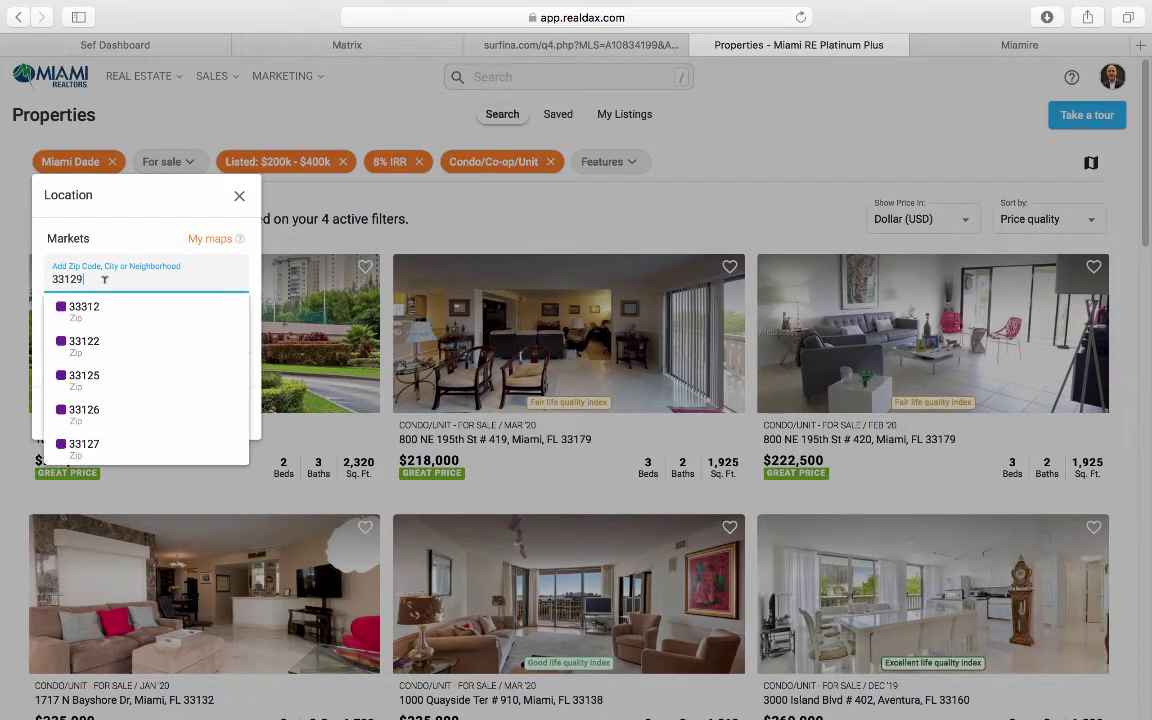
left_click(103, 313)
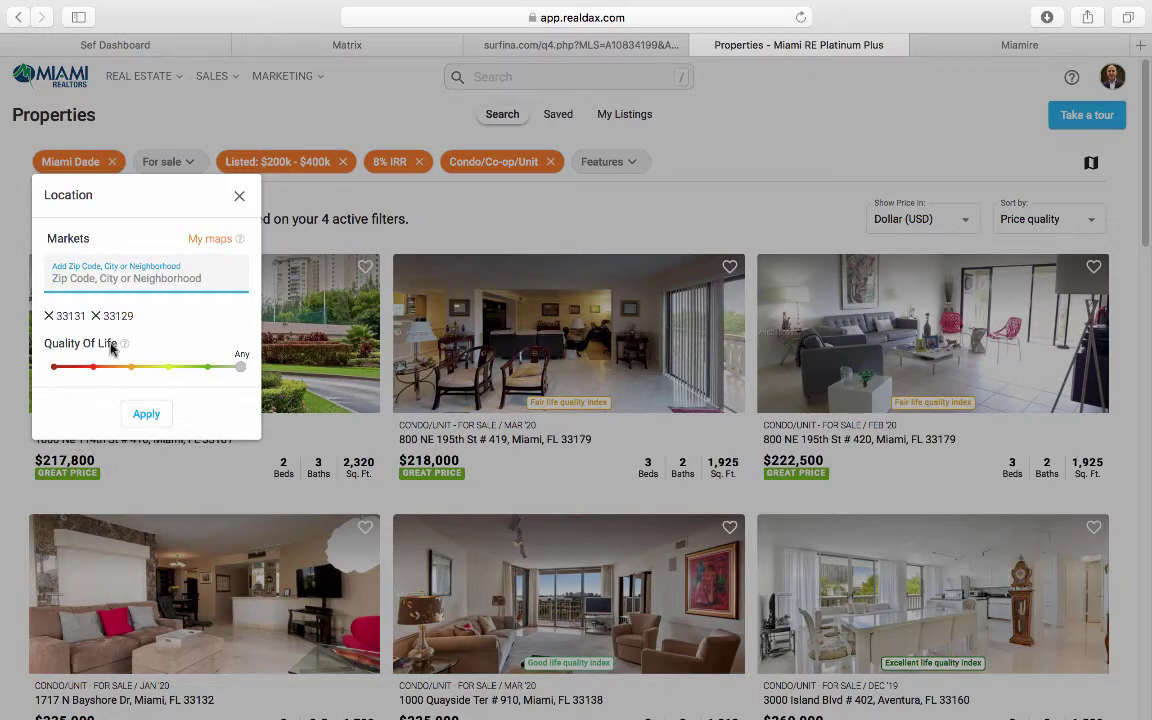
type("33132")
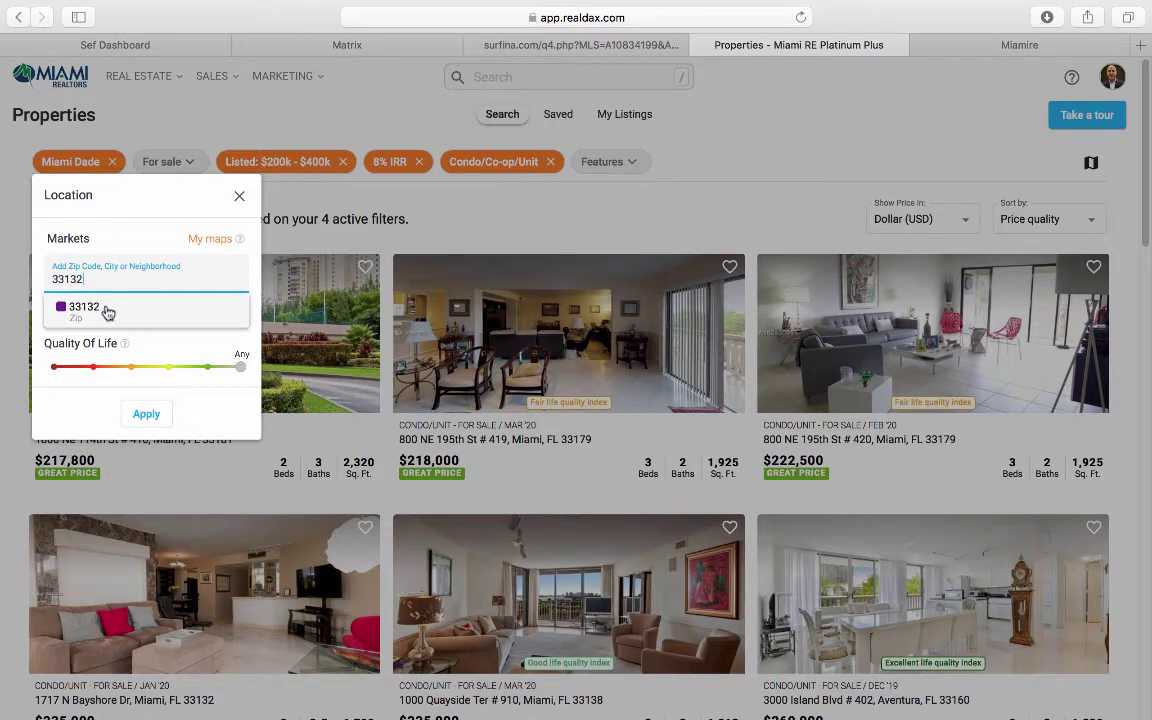
left_click(108, 311)
left_click(144, 415)
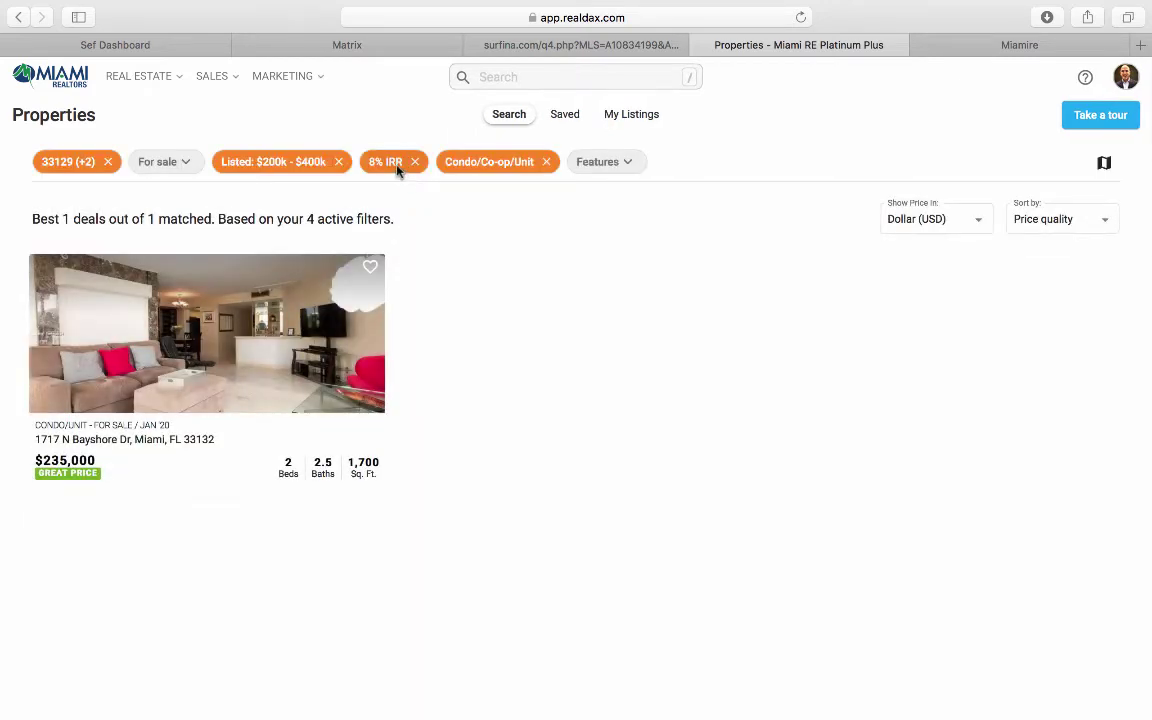
Step: Lower the minimum IRR filter from 8% to 5%
left_click(398, 163)
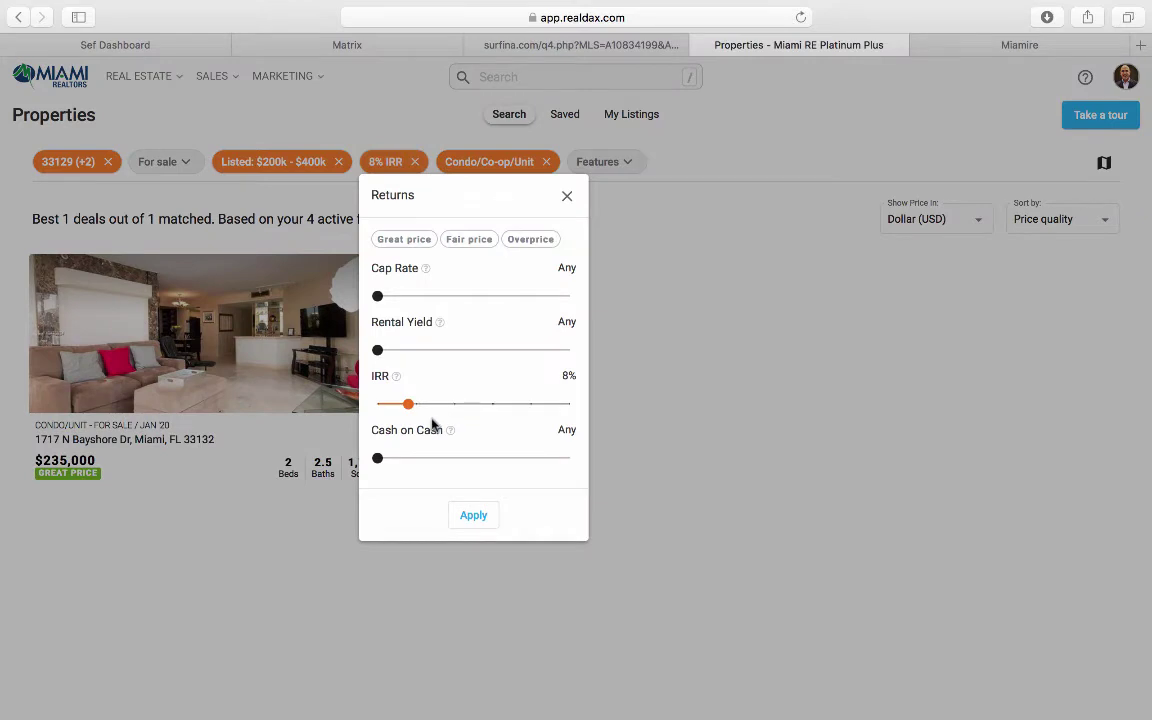
left_click_drag(409, 404, 396, 408)
left_click(470, 517)
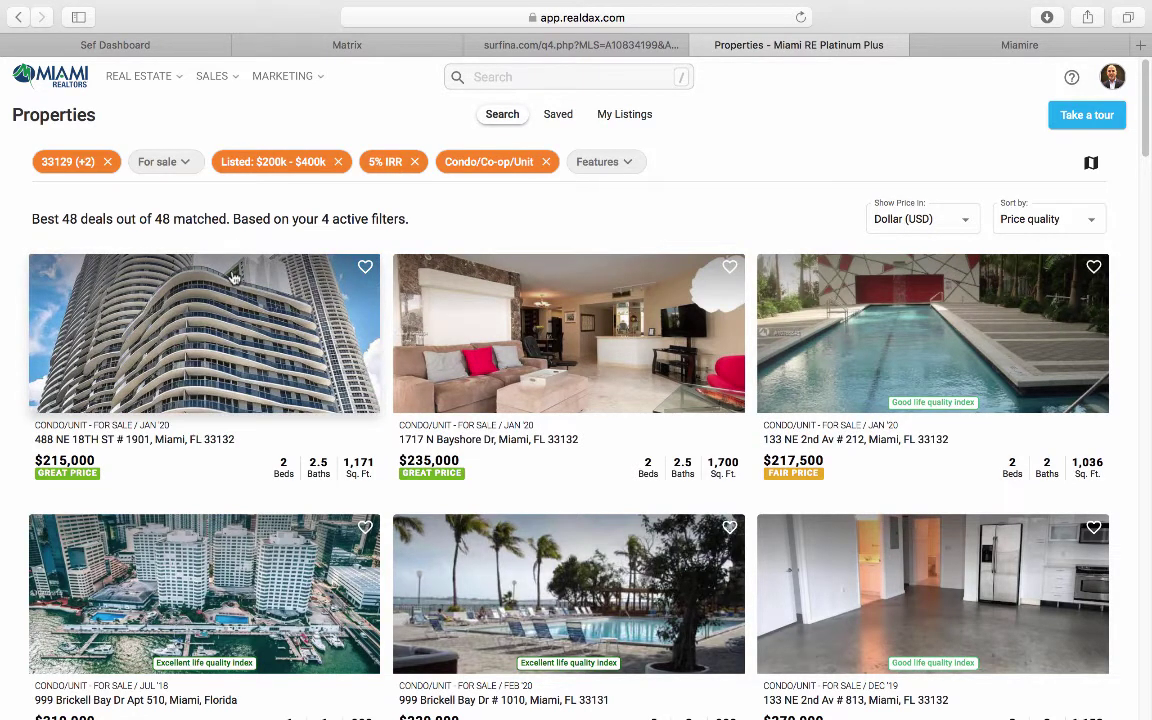
left_click(214, 350)
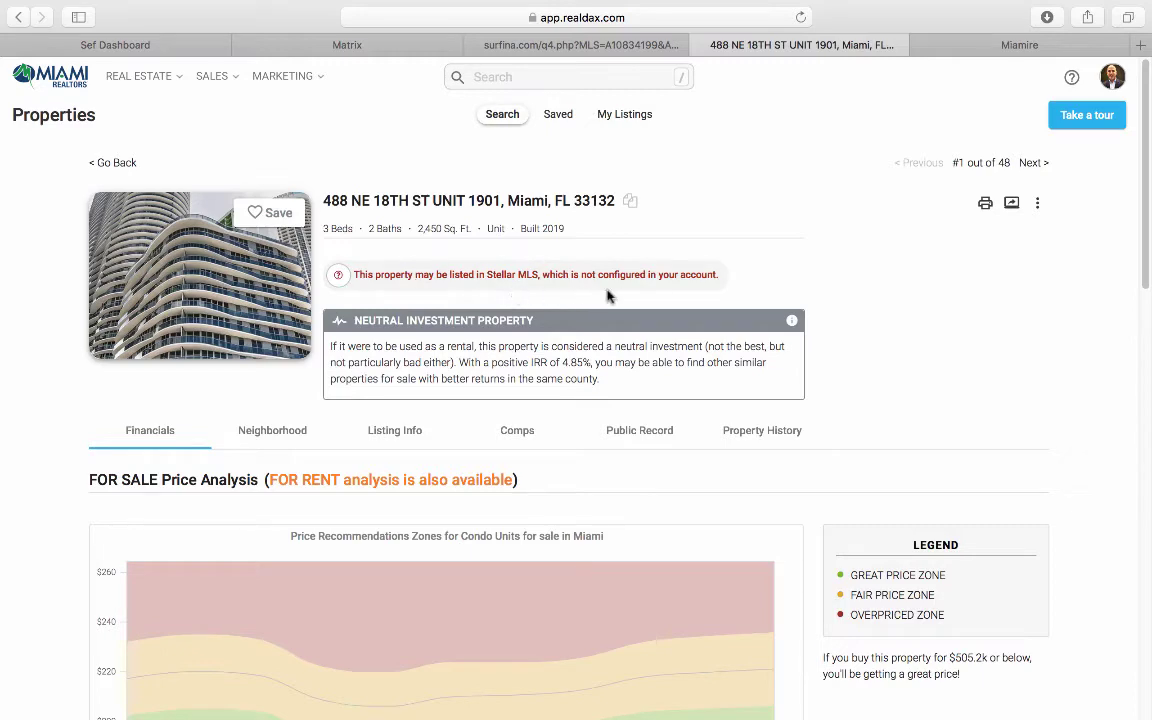
left_click(118, 162)
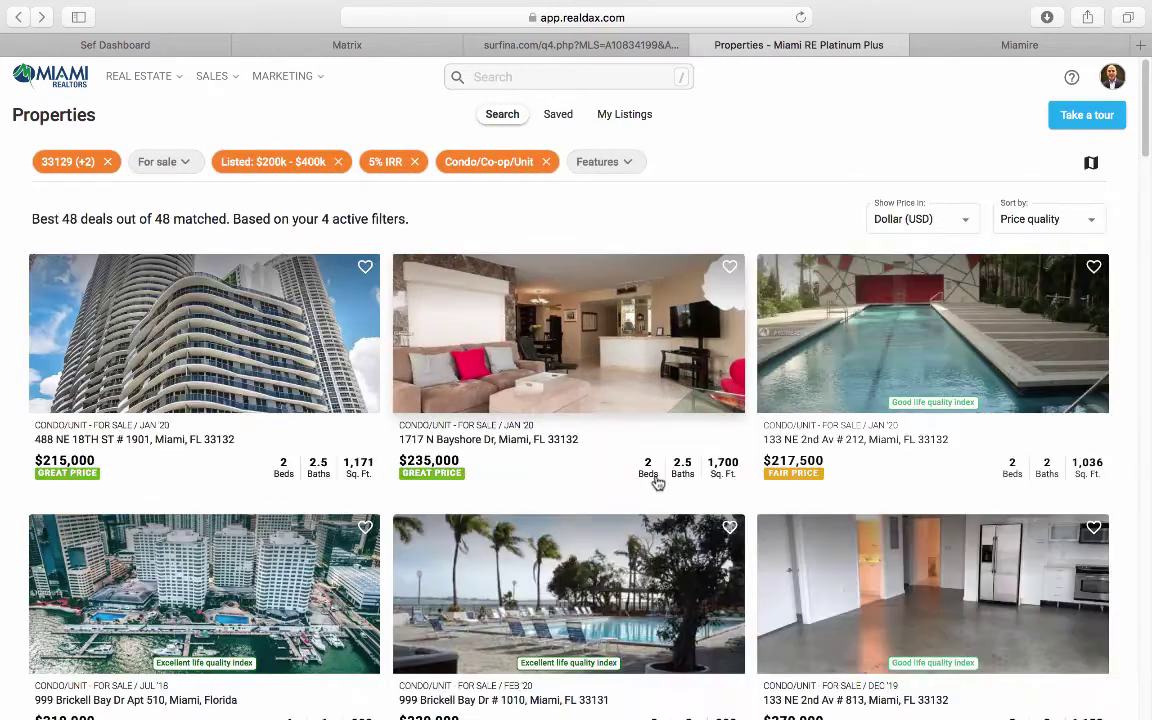
scroll(659, 483, "down", 2)
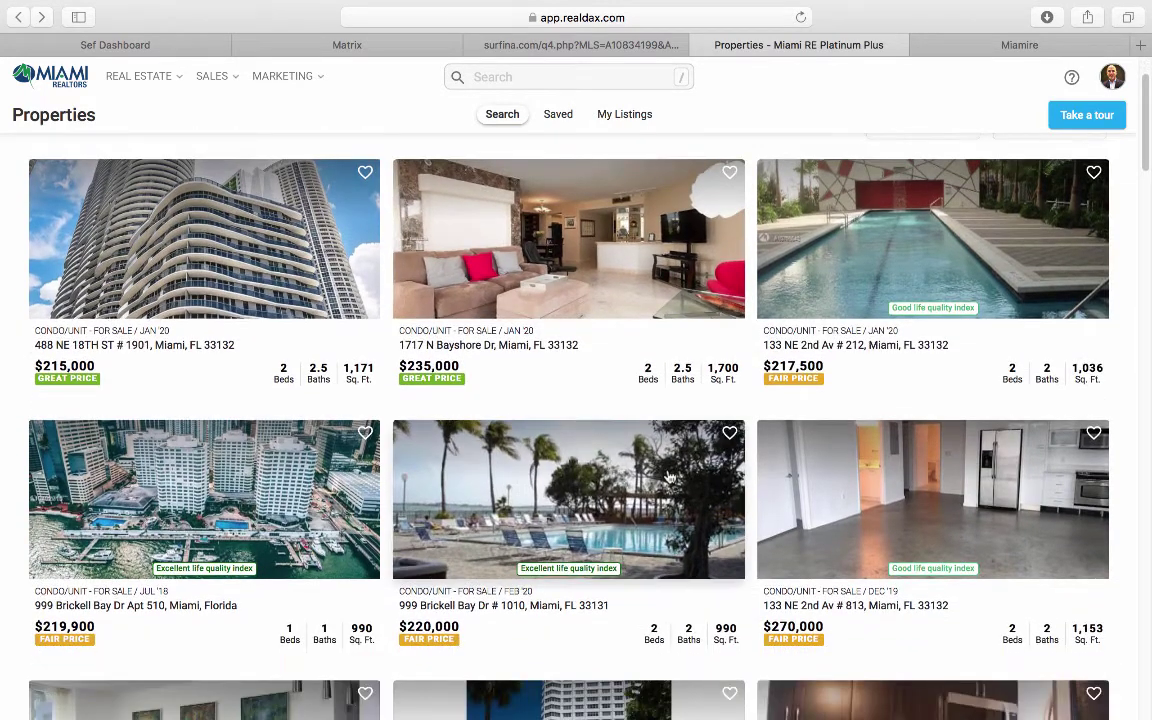
left_click(168, 178)
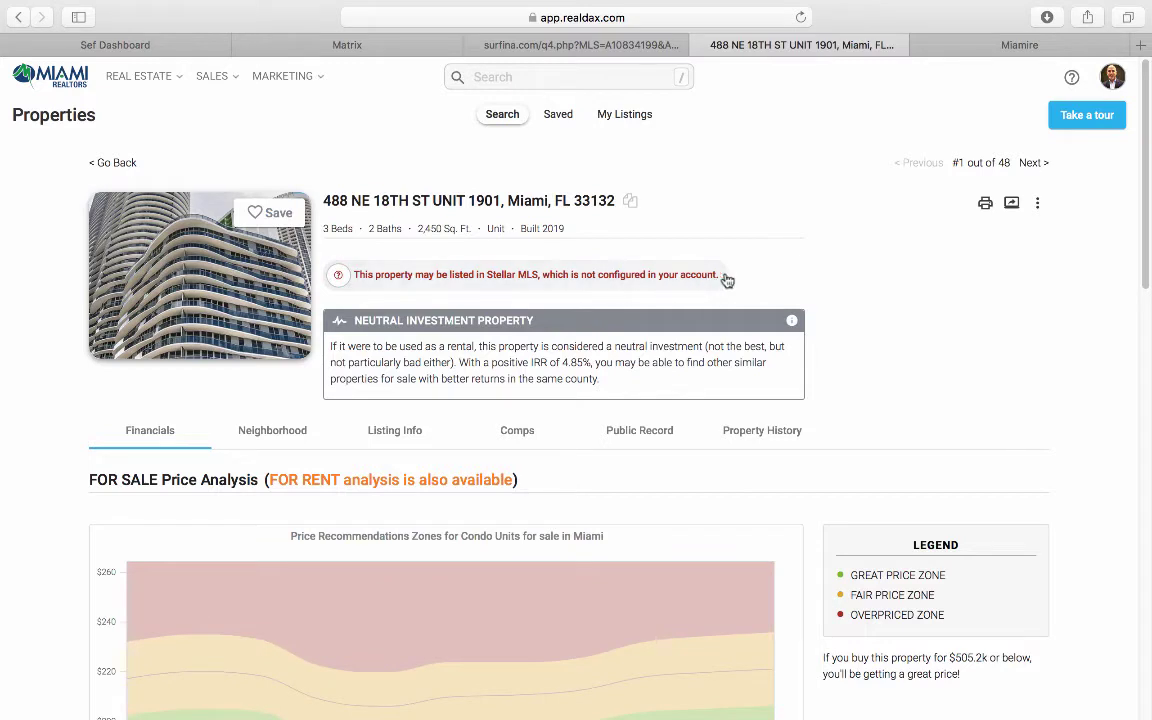
triple_click(324, 200)
left_click(327, 200)
Step: In Matrix MLS, open the RE1/RE2 Single Family/Condo search form
left_click(440, 210)
left_click(368, 54)
mouse_move(230, 103)
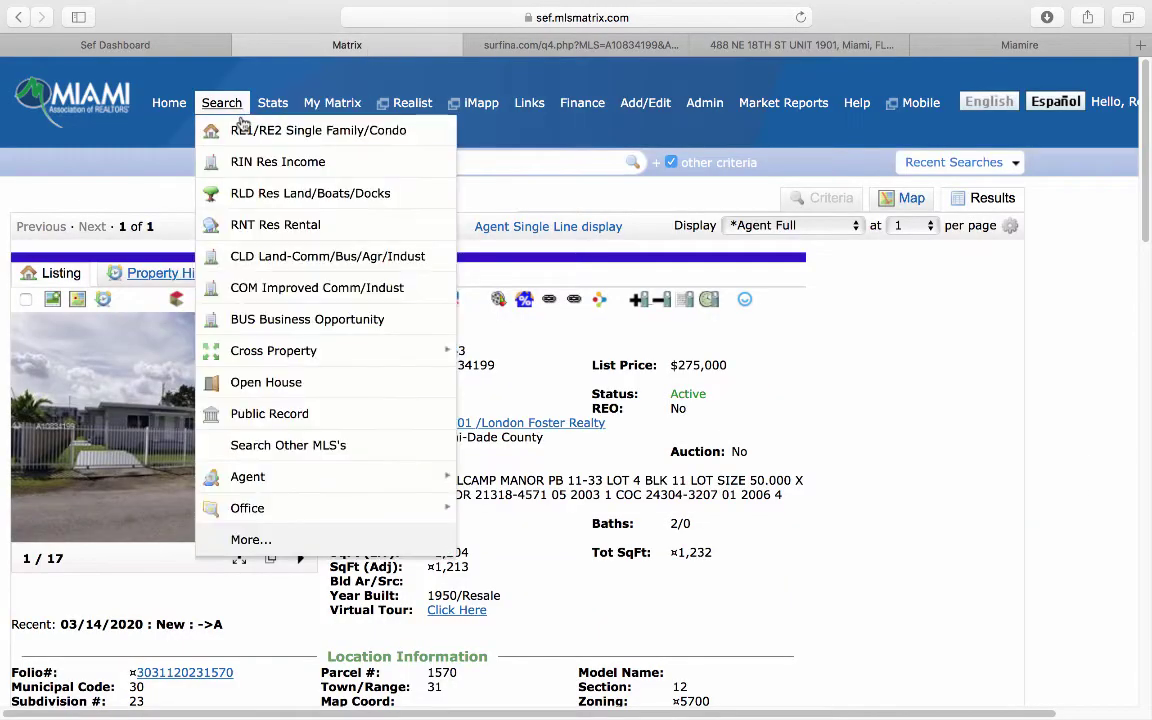
left_click(258, 134)
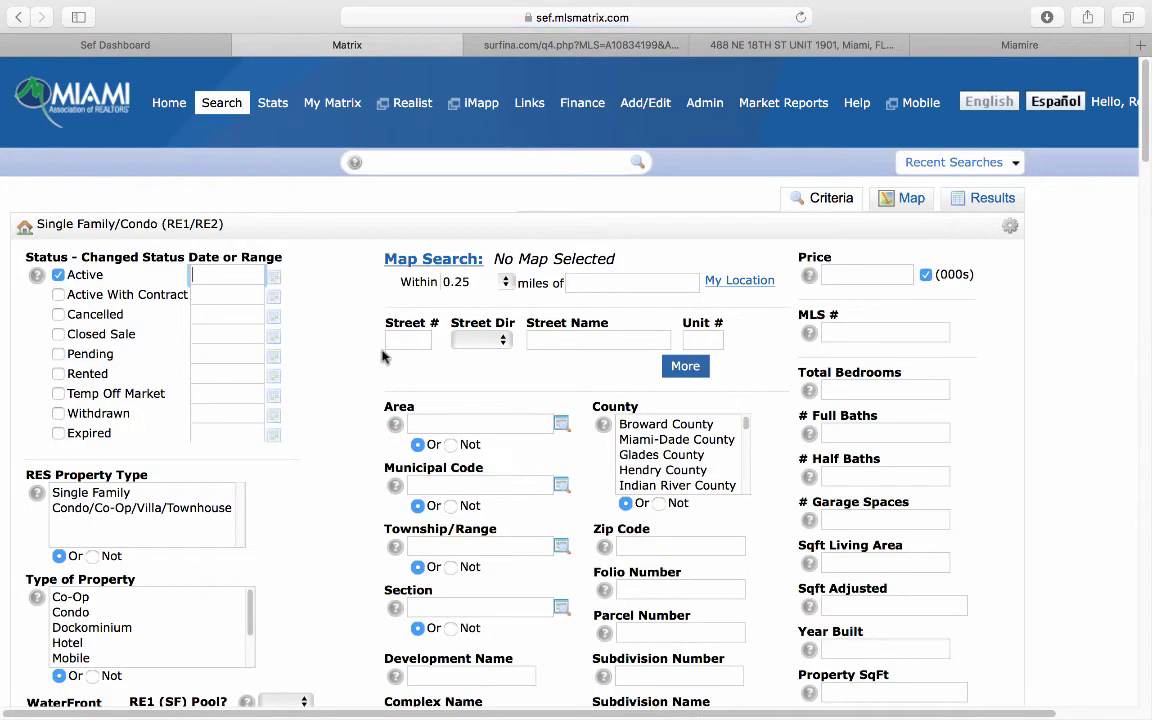
left_click(413, 335)
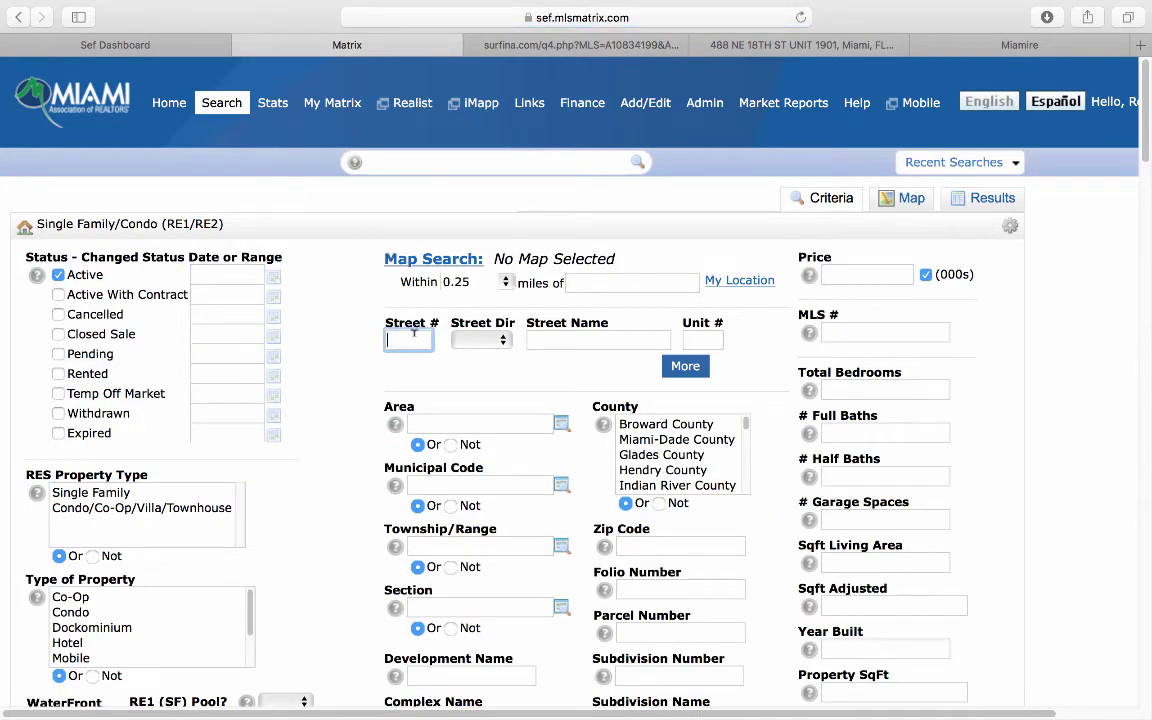
type("488")
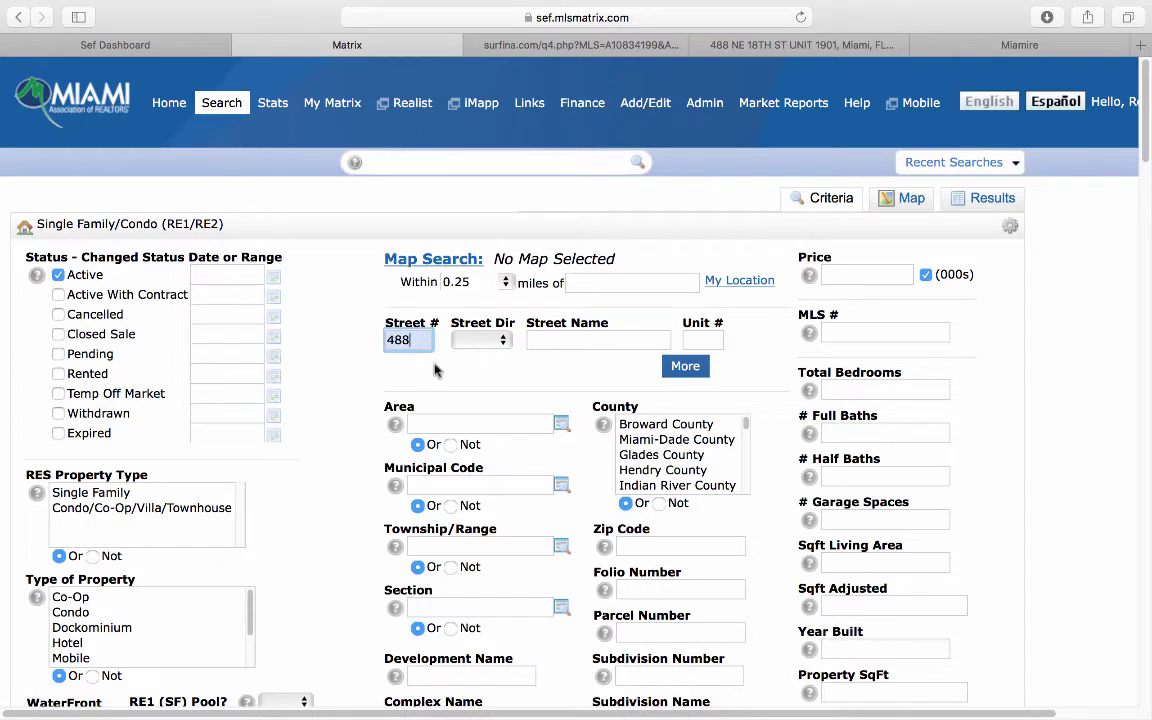
left_click(480, 340)
left_click(468, 381)
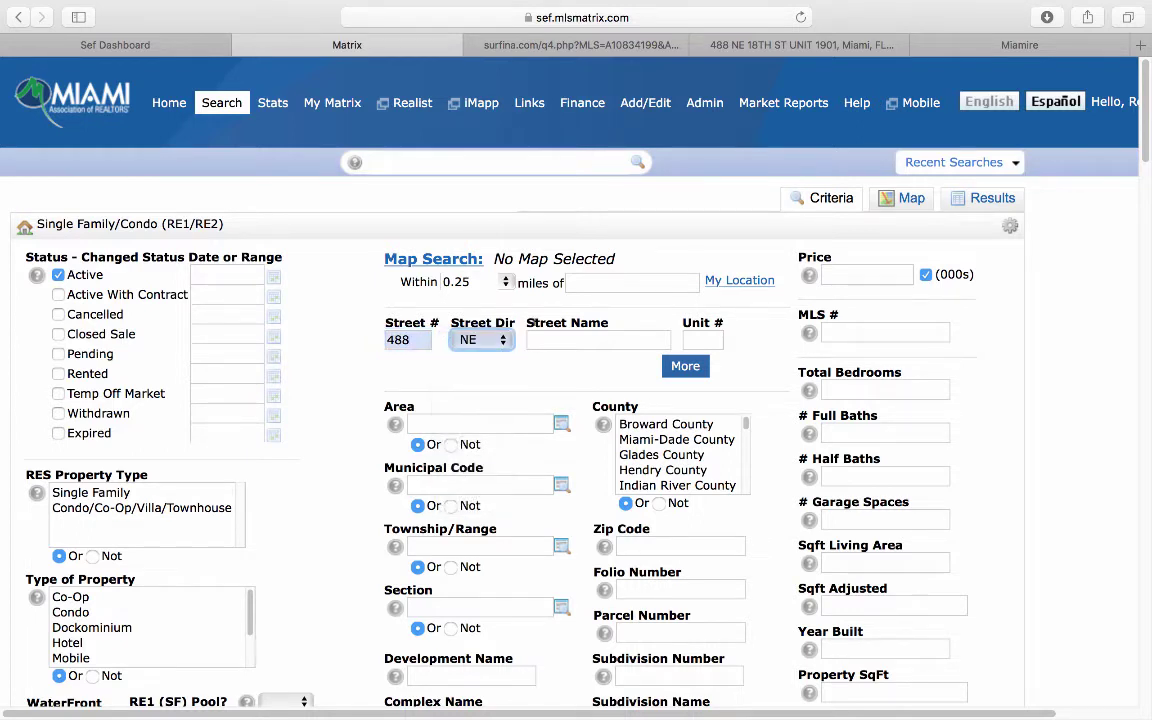
left_click(566, 340)
type("18")
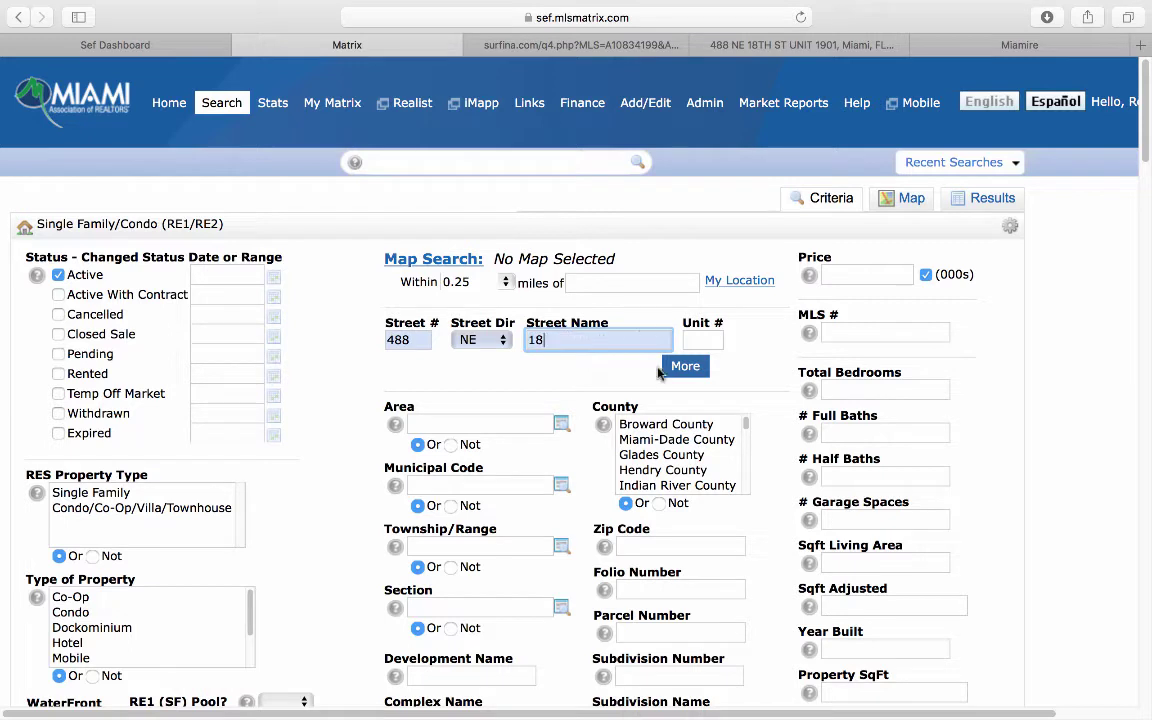
key("Tab")
type("1")
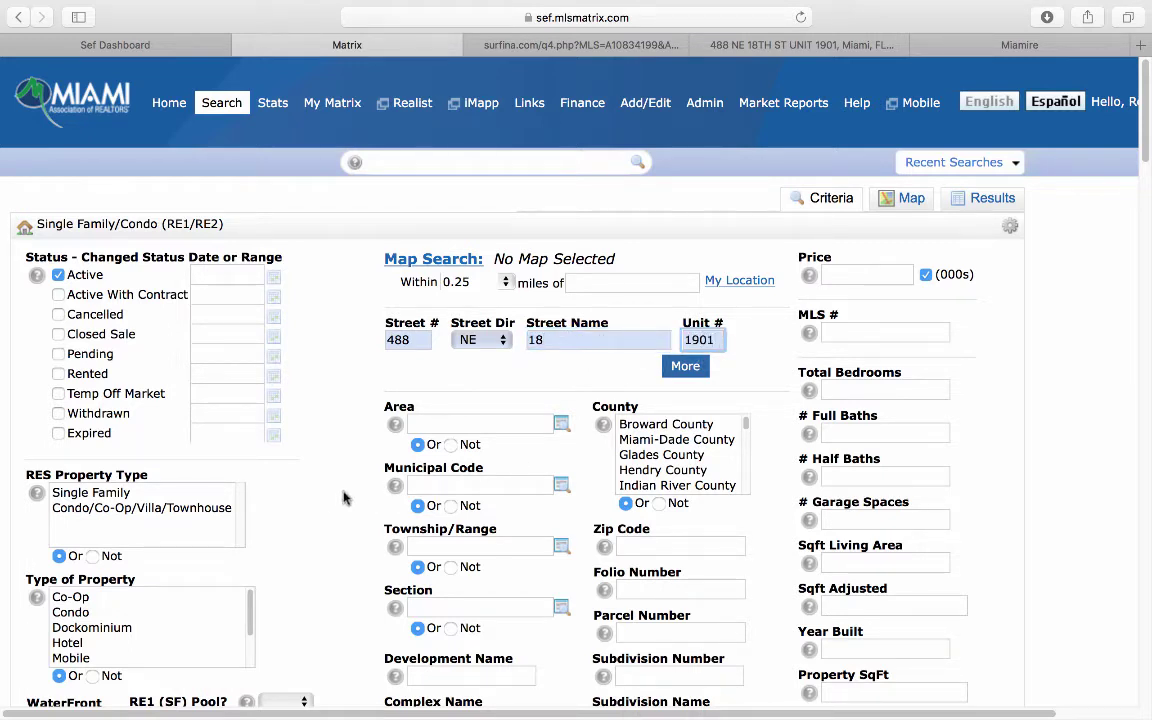
scroll(340, 495, "down", 15)
scroll(330, 492, "up", 8)
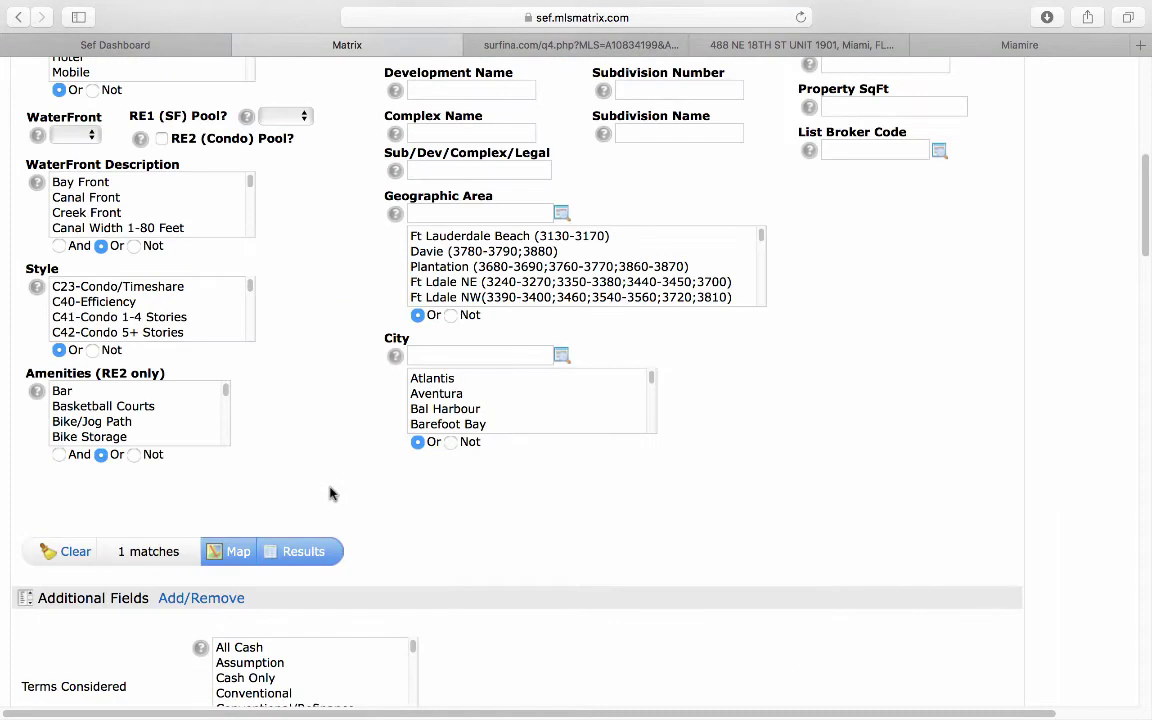
left_click(306, 550)
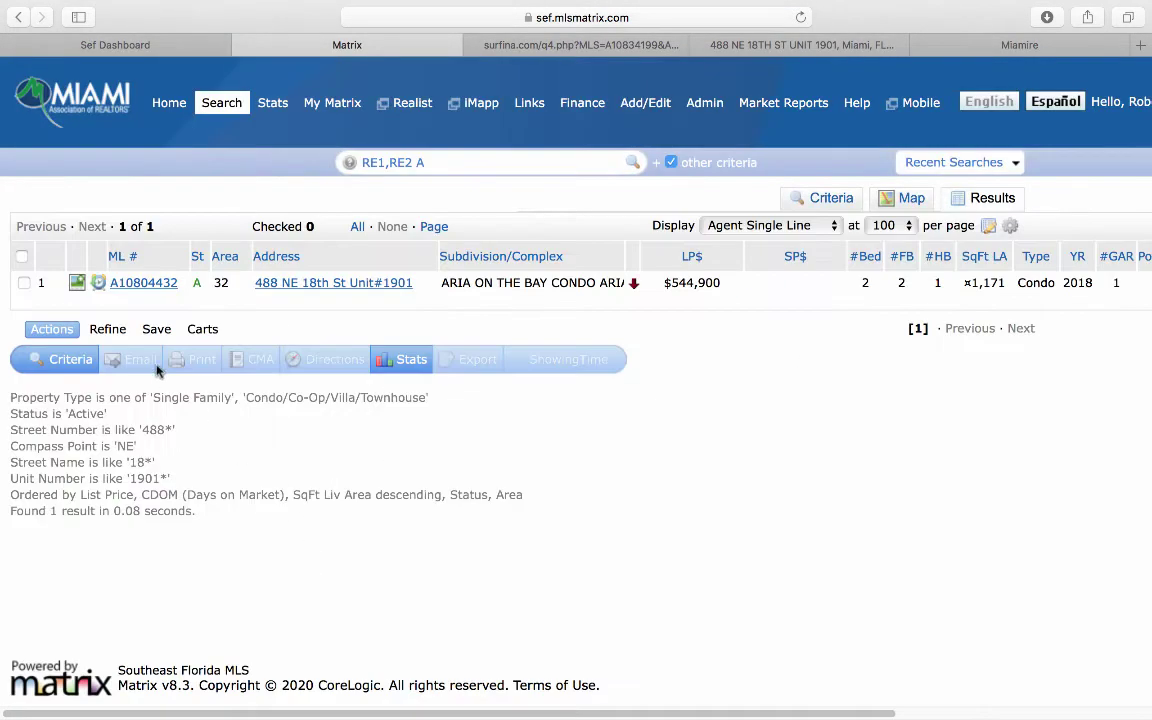
Step: Open listing A10804432, compare it with Realdax, and review its 2-bed, 1,171 sq ft details
left_click(145, 283)
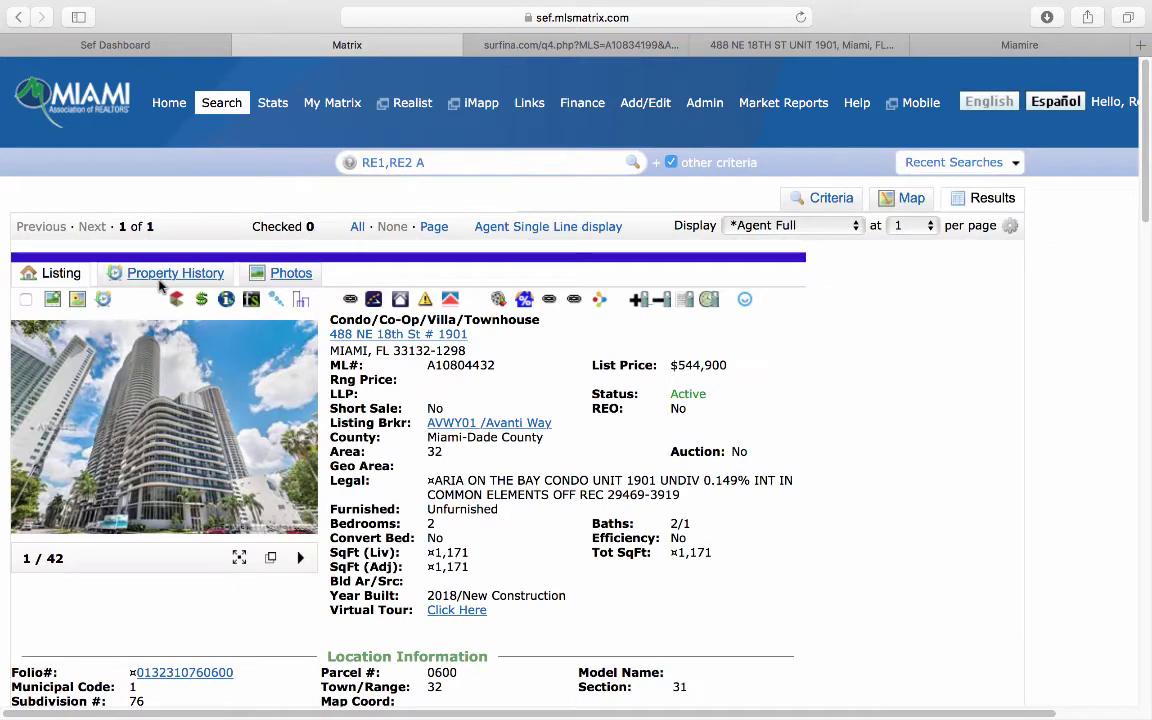
left_click(787, 46)
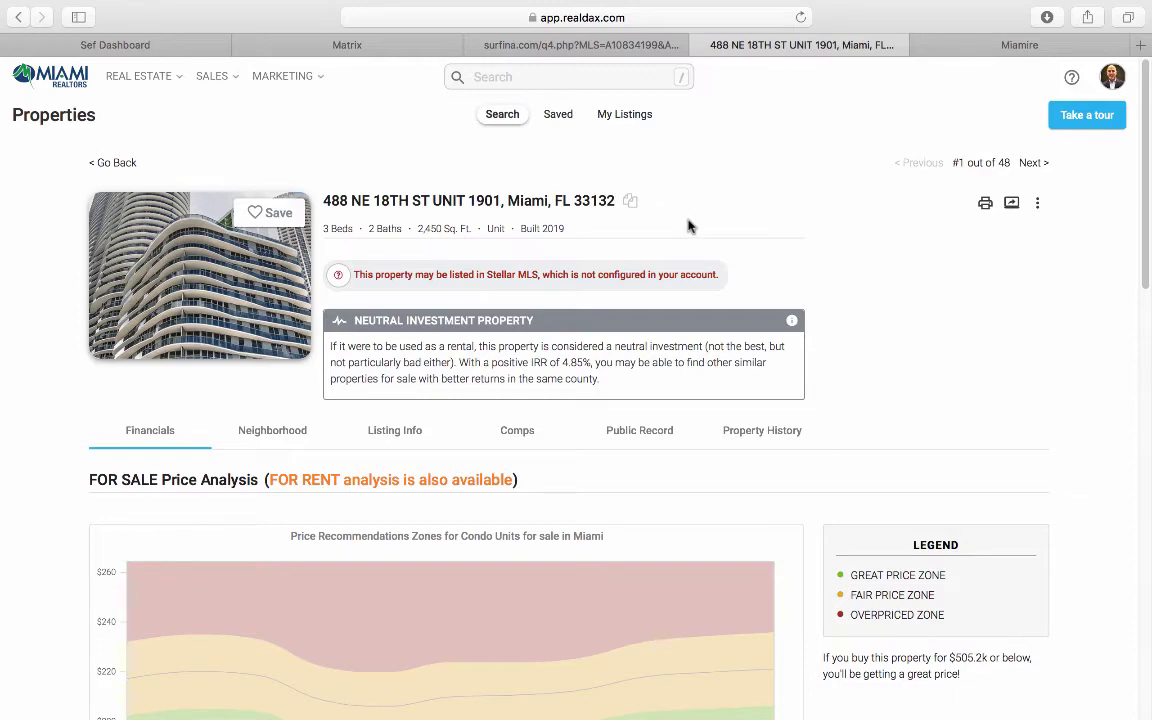
left_click(354, 46)
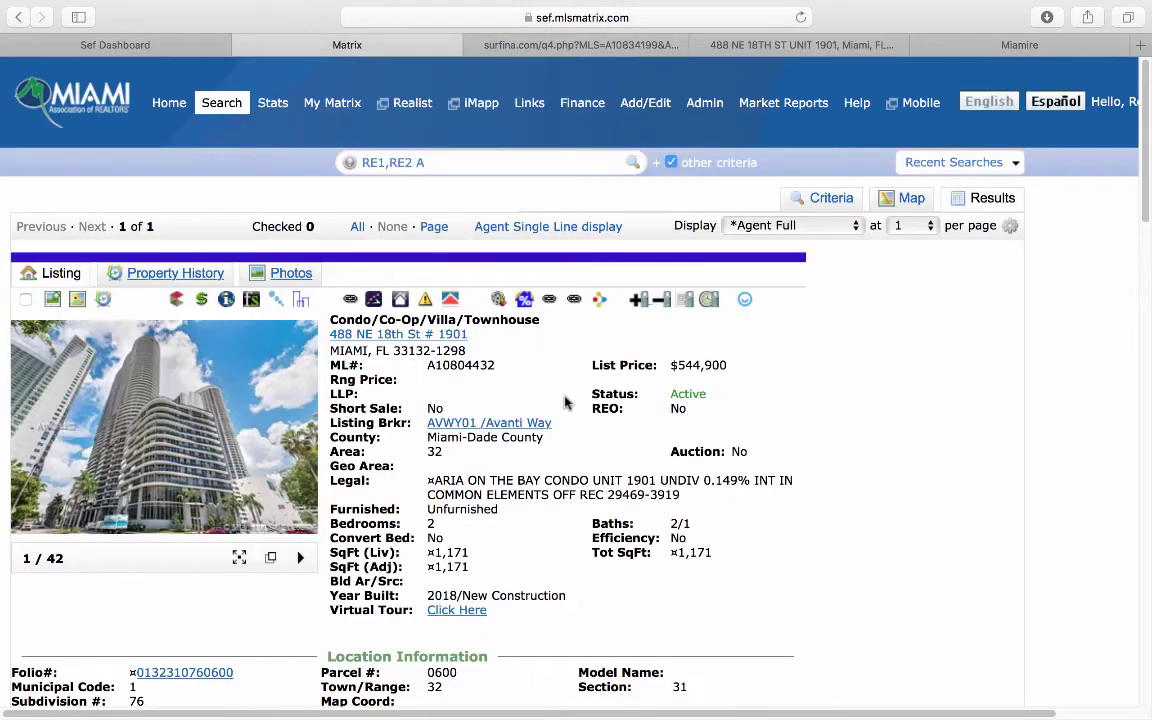
scroll(768, 423, "down", 1)
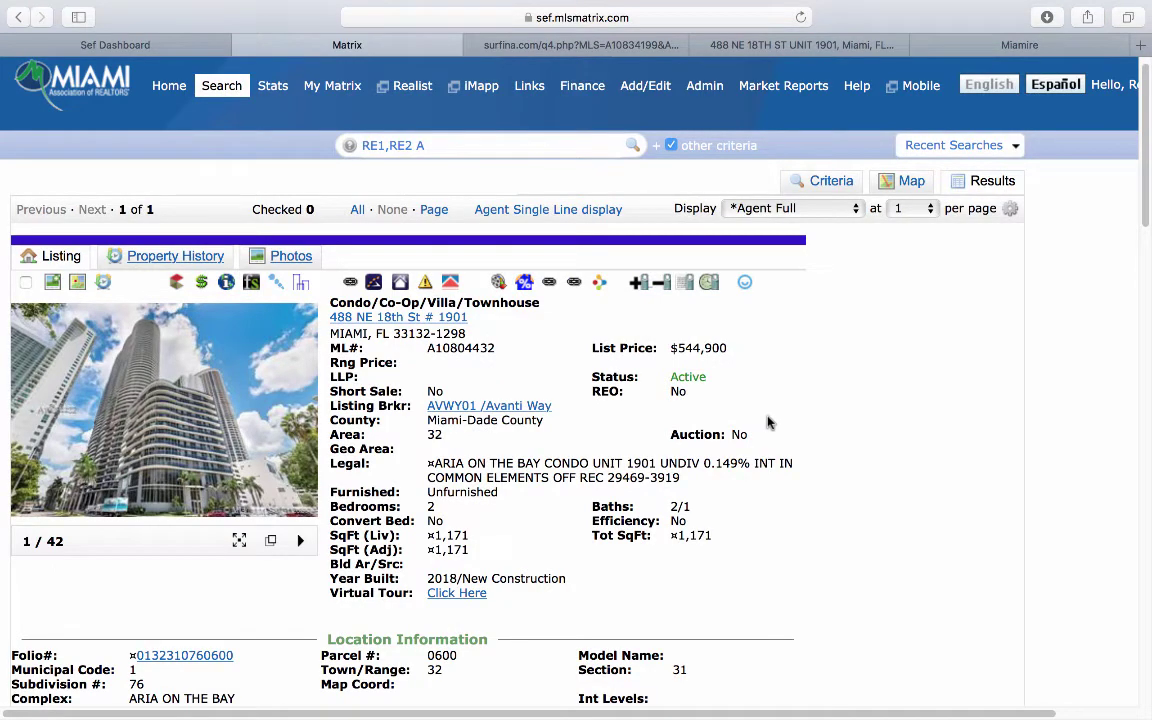
scroll(769, 410, "down", 5)
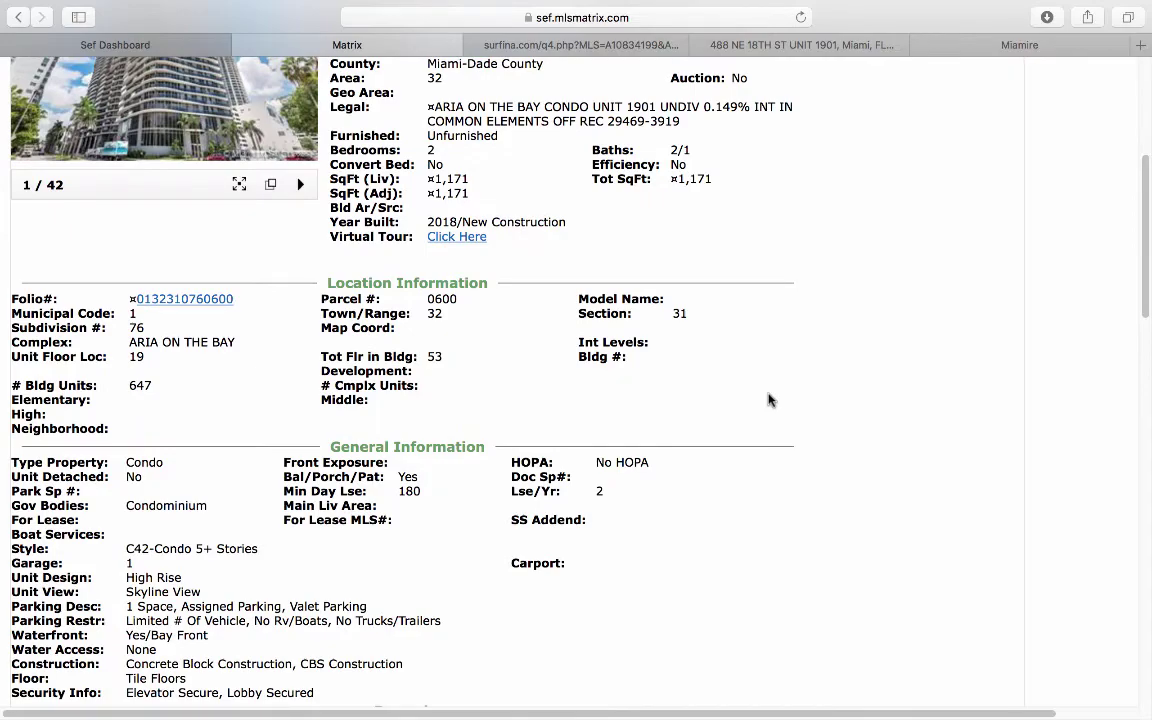
scroll(769, 400, "down", 6)
scroll(769, 400, "down", 7)
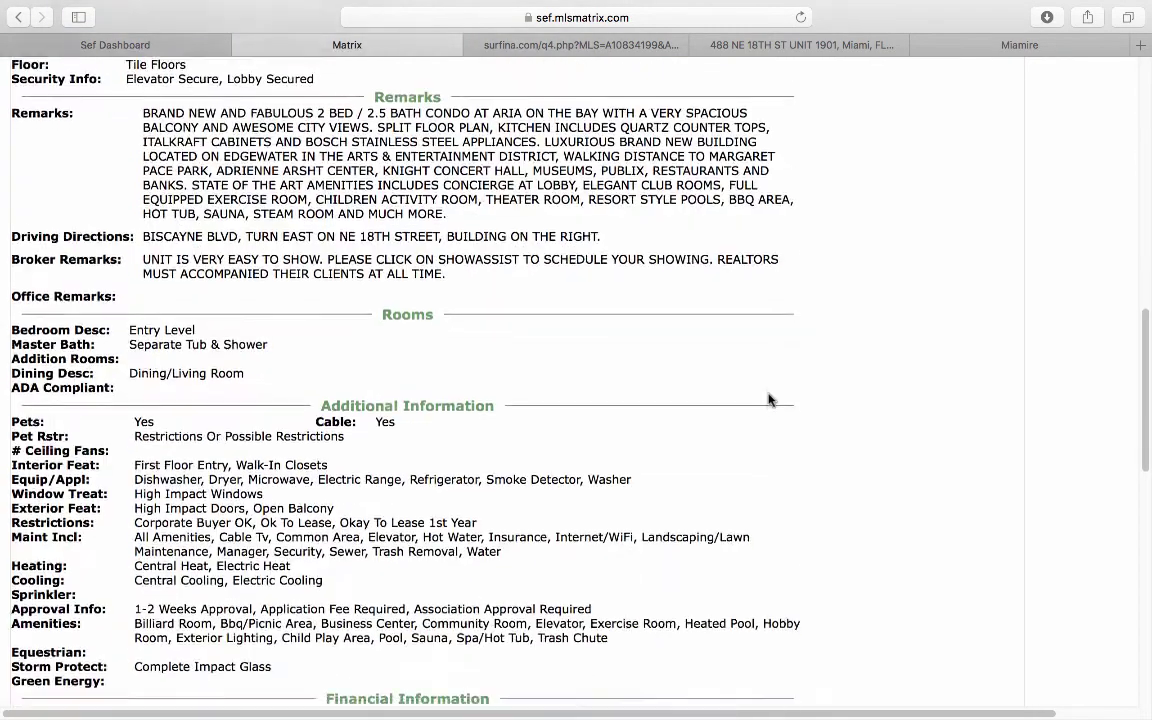
scroll(769, 400, "up", 20)
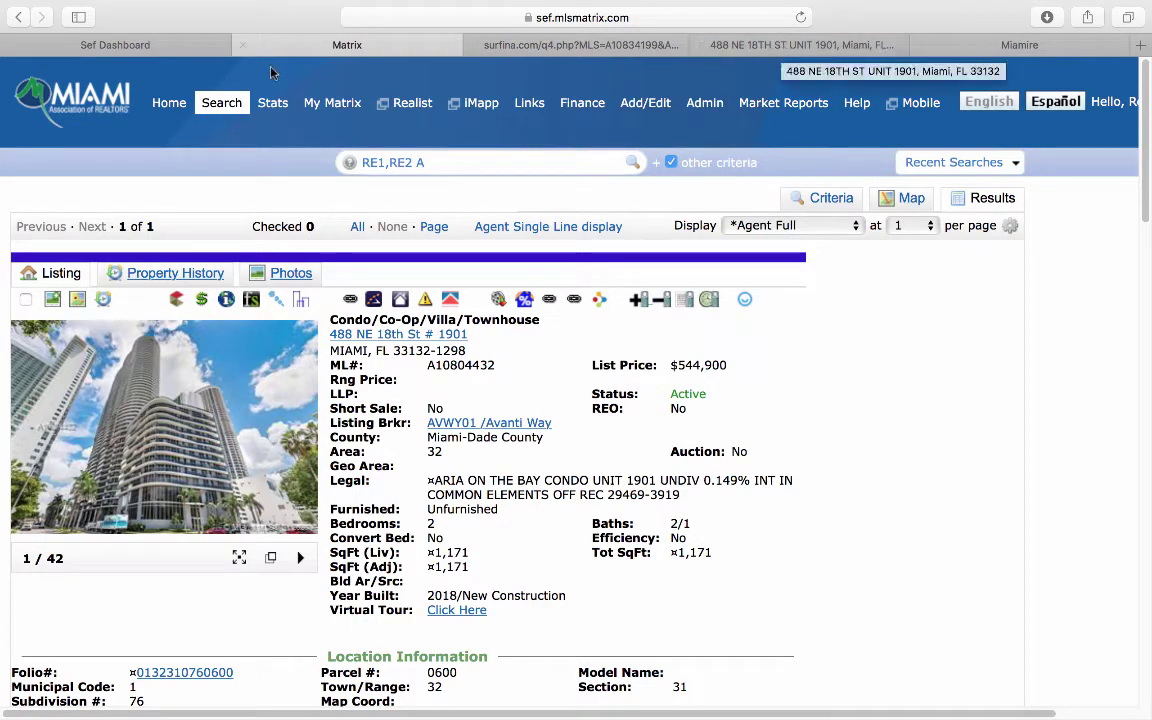
mouse_move(232, 110)
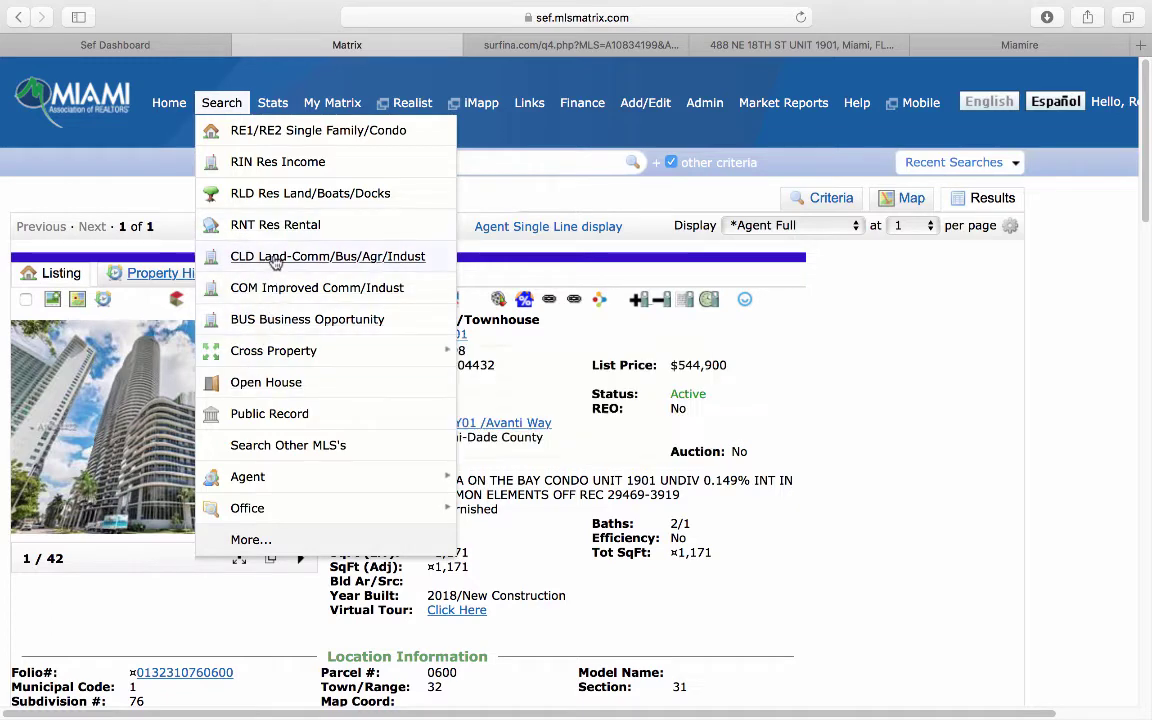
left_click(250, 226)
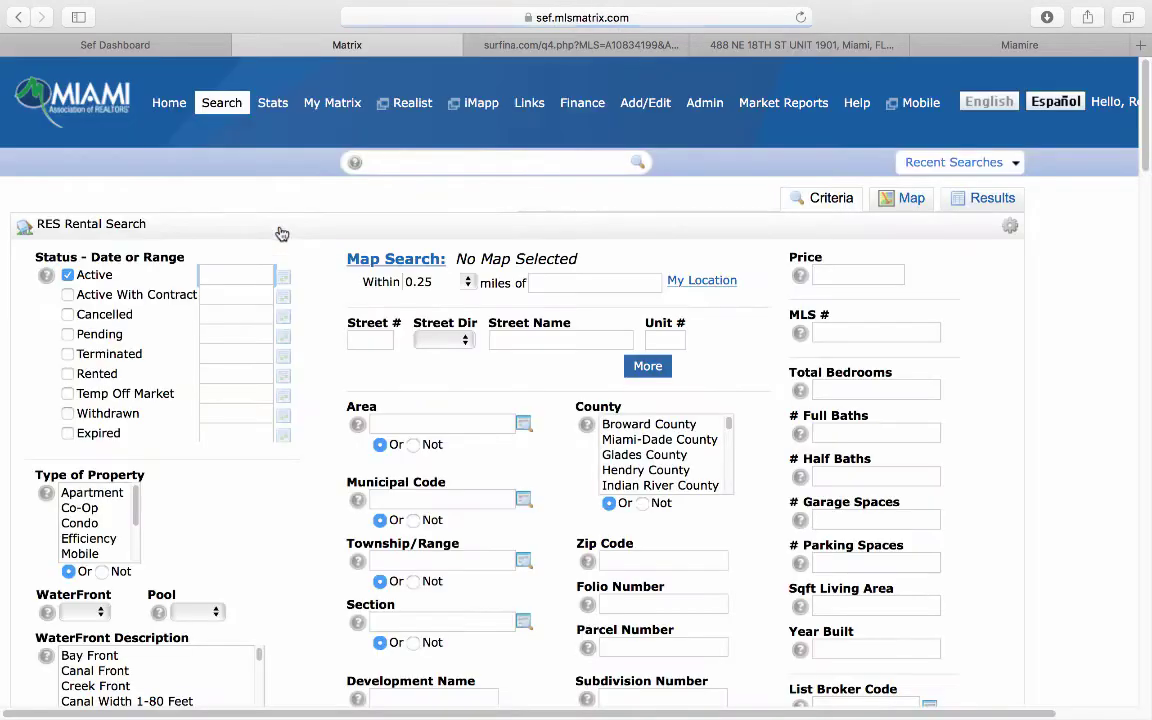
left_click(68, 374)
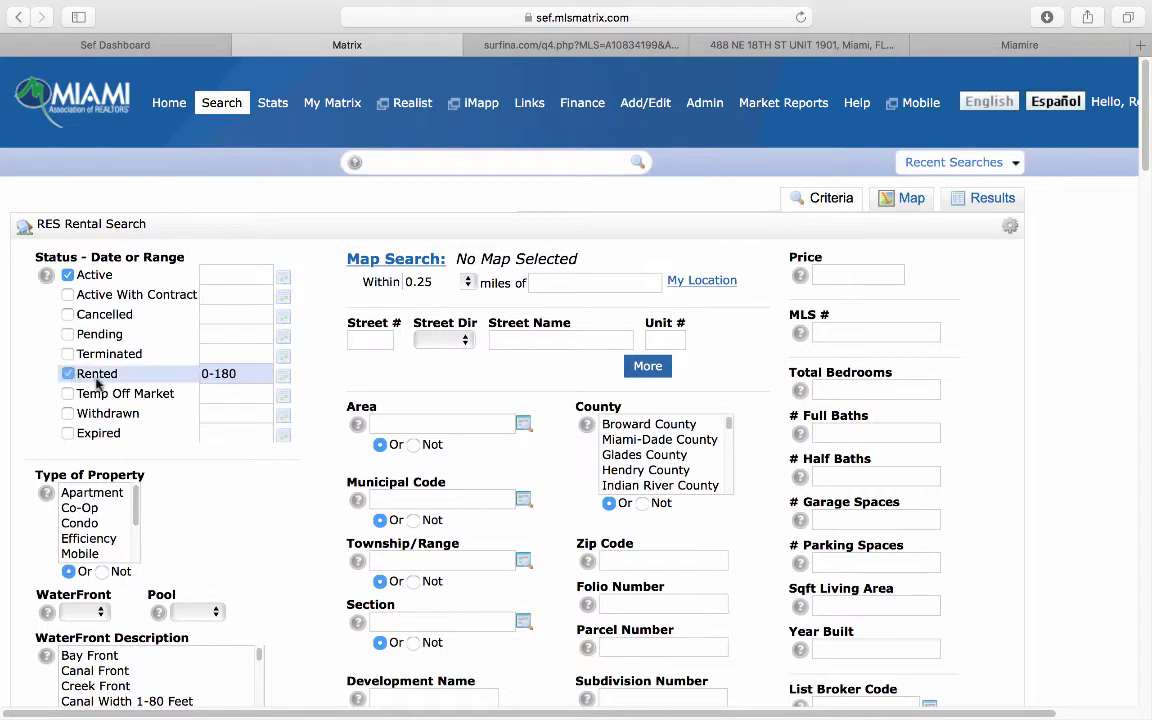
left_click(365, 336)
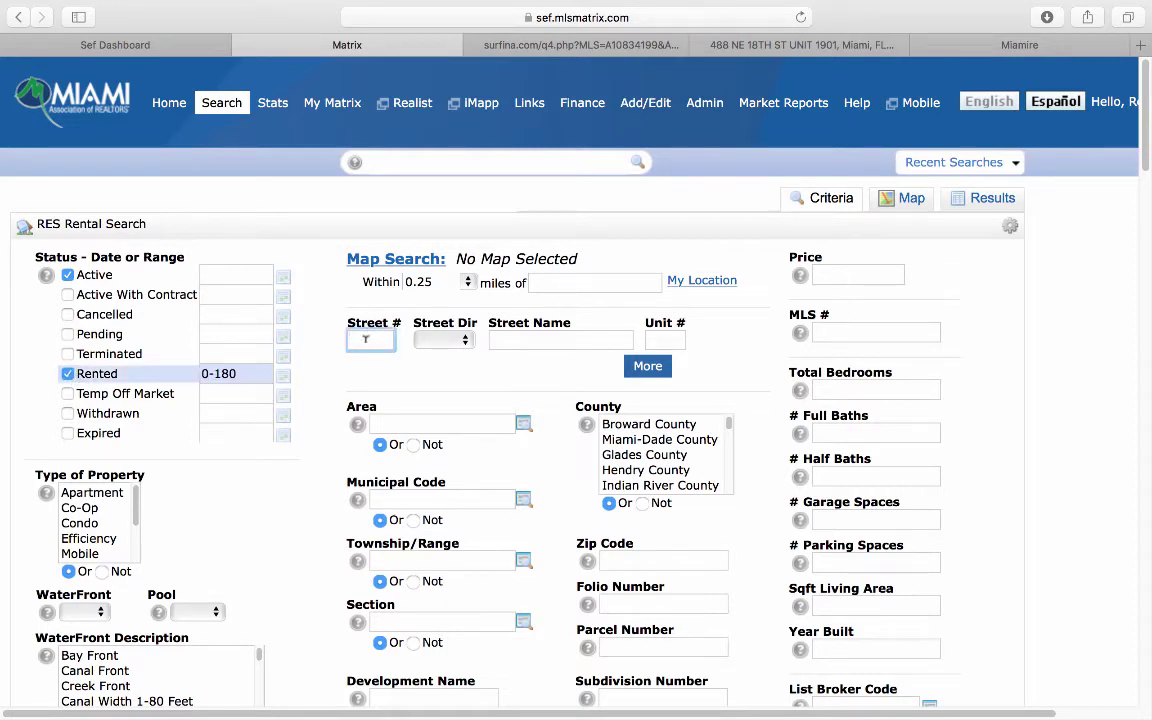
type("488")
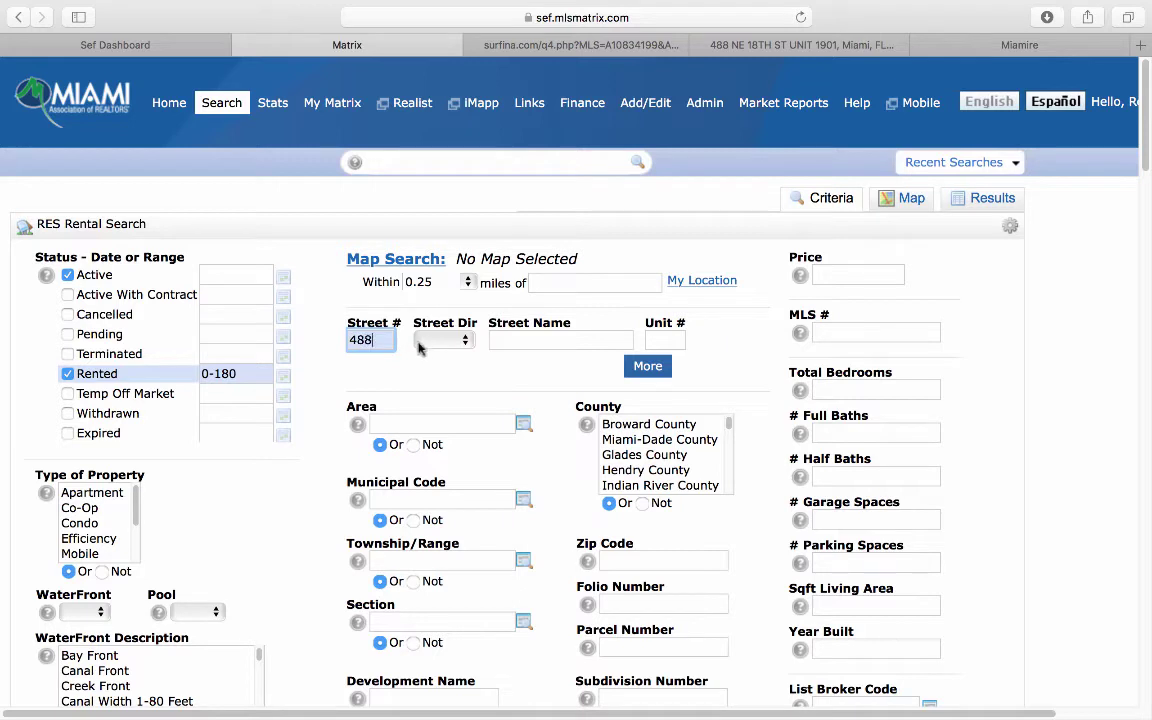
left_click(463, 343)
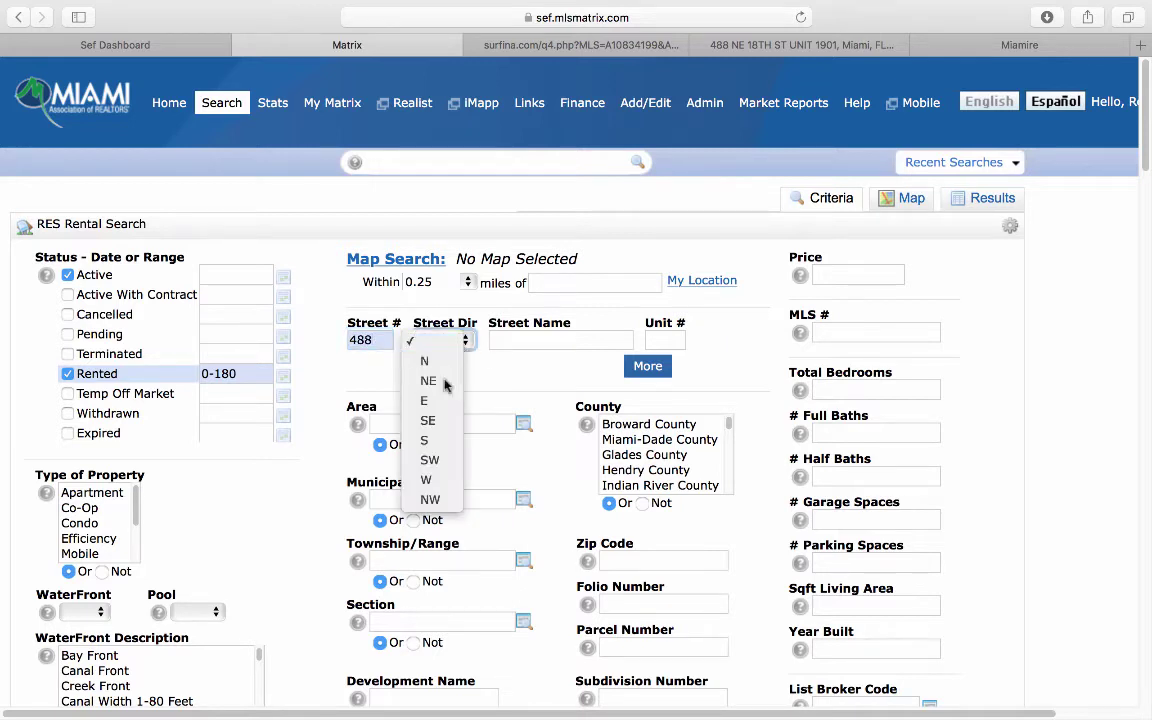
left_click(446, 384)
key("Tab")
type("1")
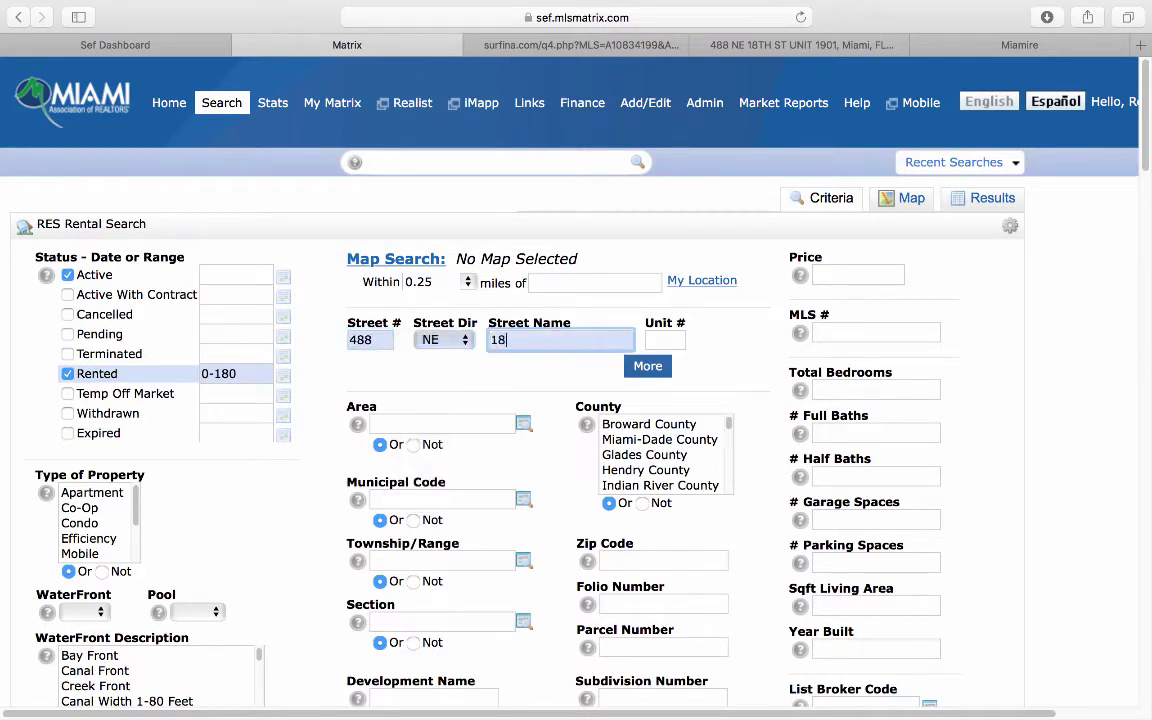
type("8")
scroll(983, 484, "down", 10)
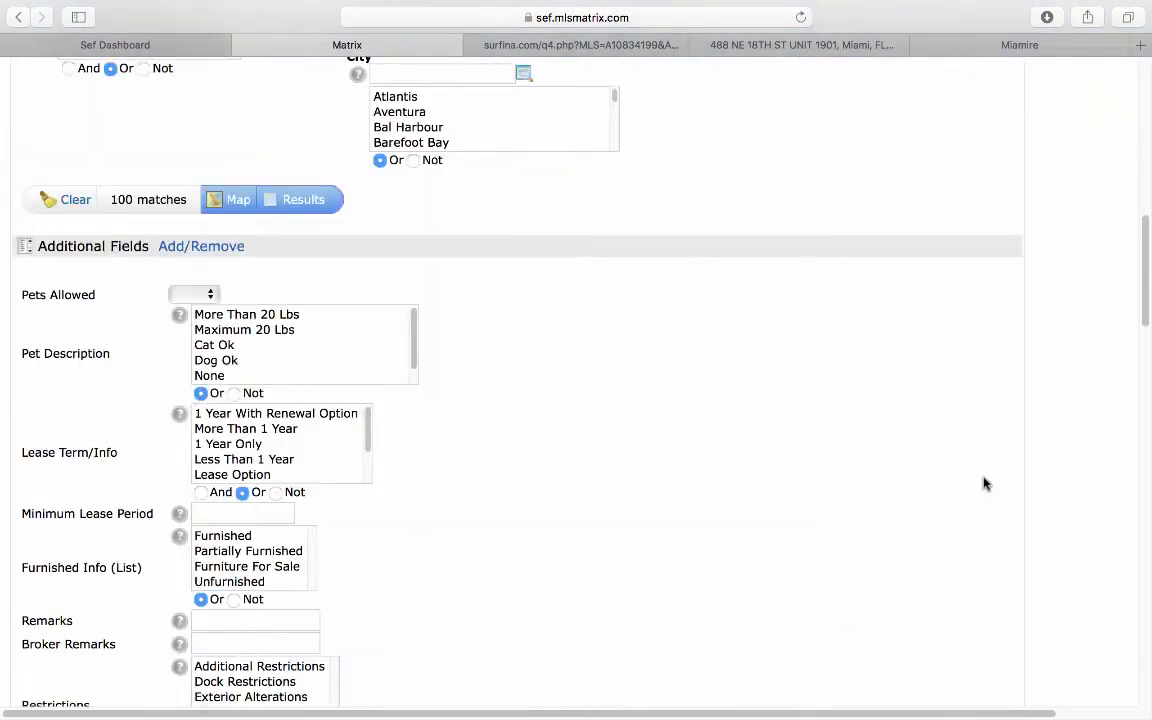
scroll(983, 484, "up", 10)
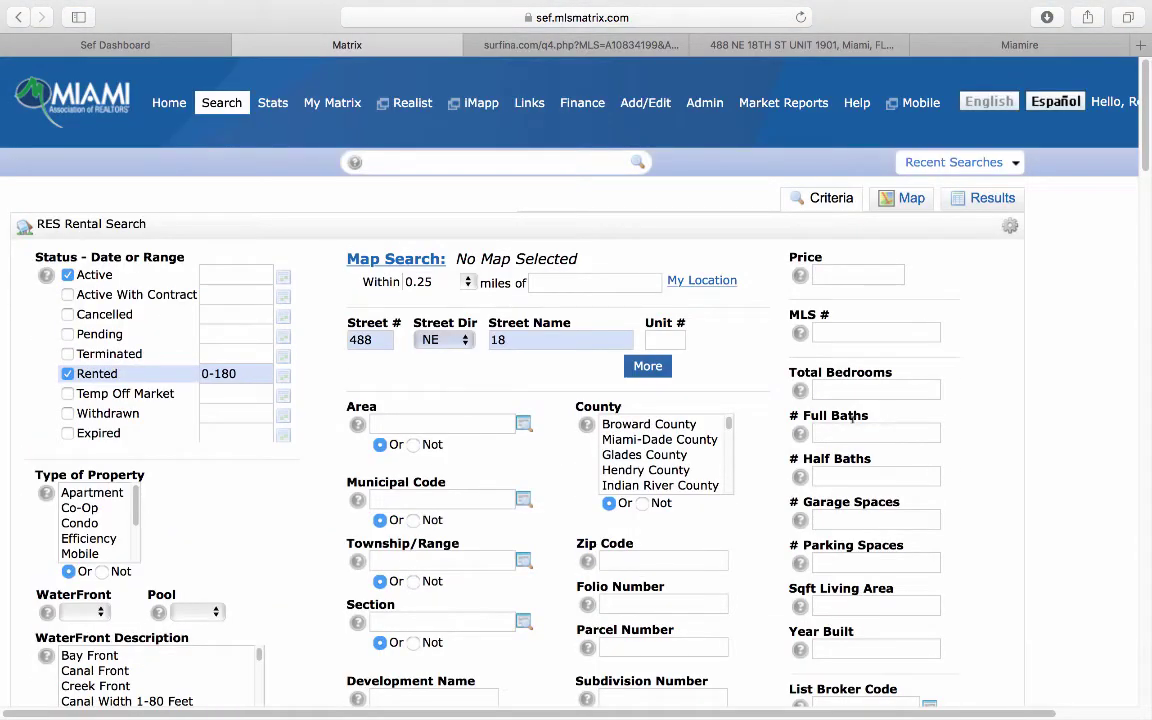
Step: Require 2 total bedrooms and 2 full baths, and set the Furnished Info option
left_click(840, 387)
type("2")
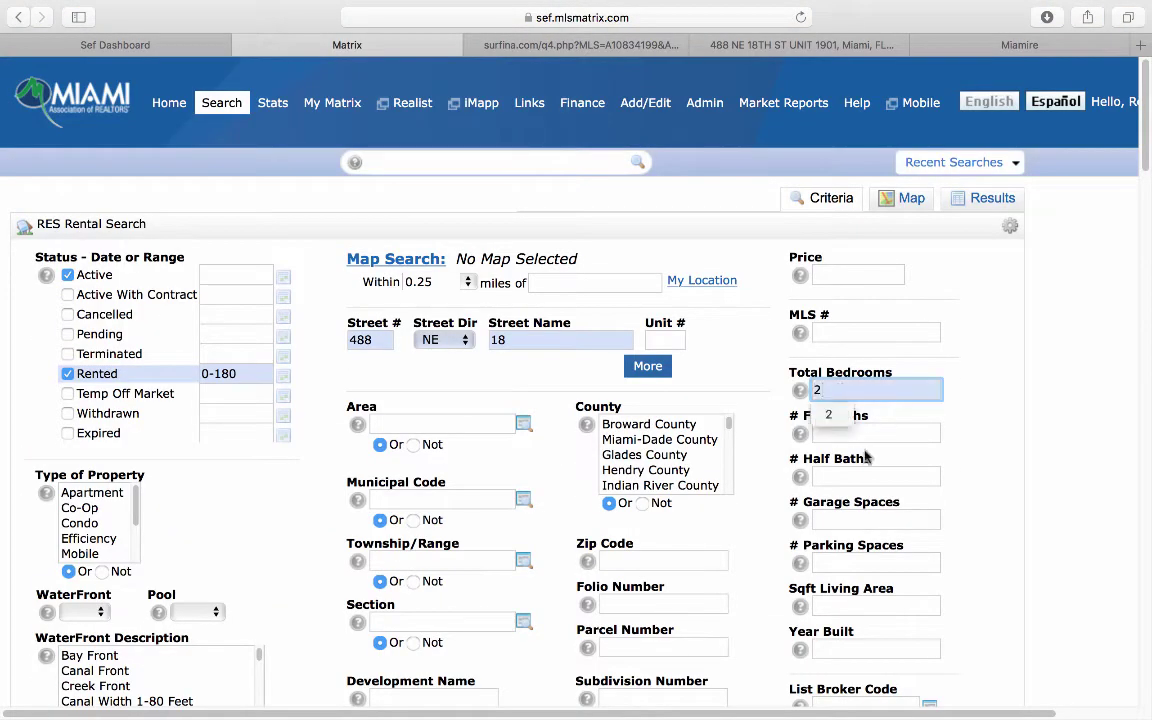
left_click(867, 446)
scroll(1003, 496, "down", 10)
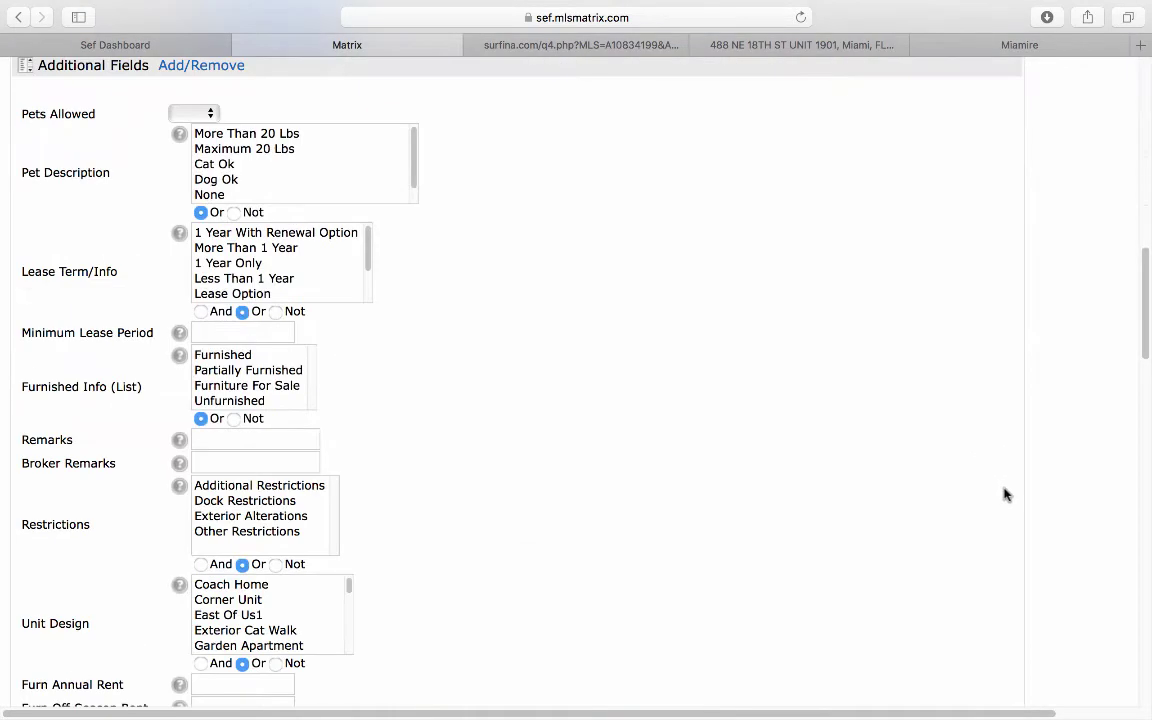
scroll(1003, 496, "up", 4)
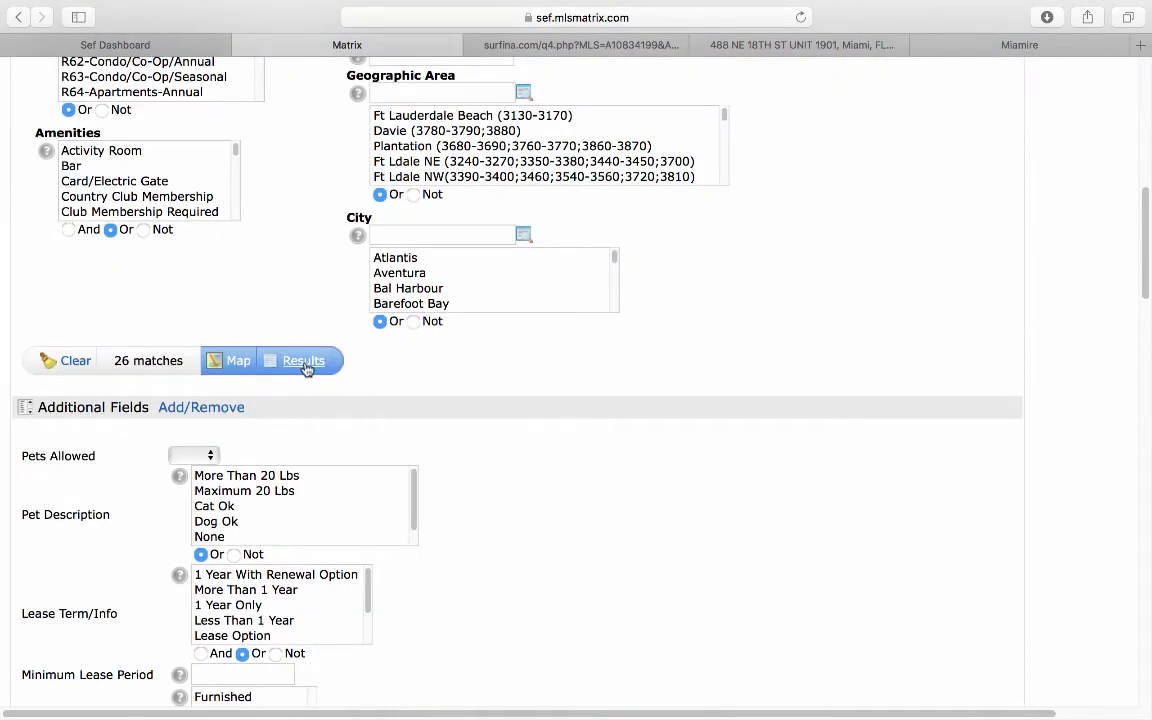
scroll(502, 476, "down", 3)
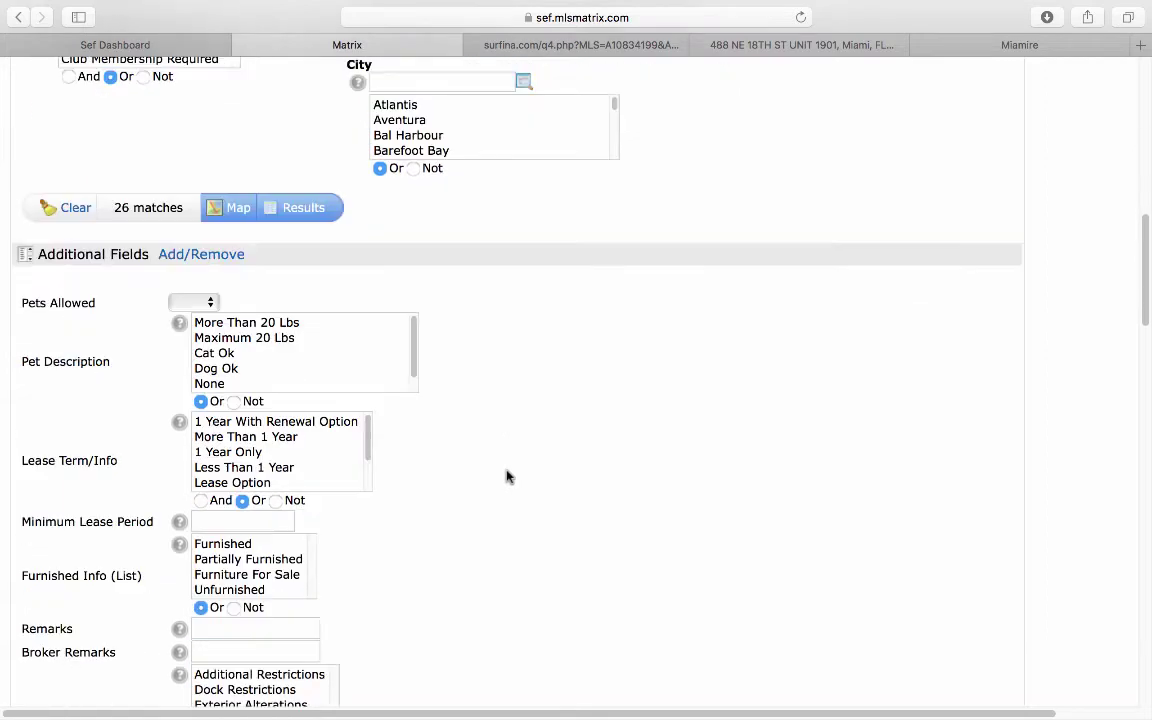
scroll(455, 494, "down", 1)
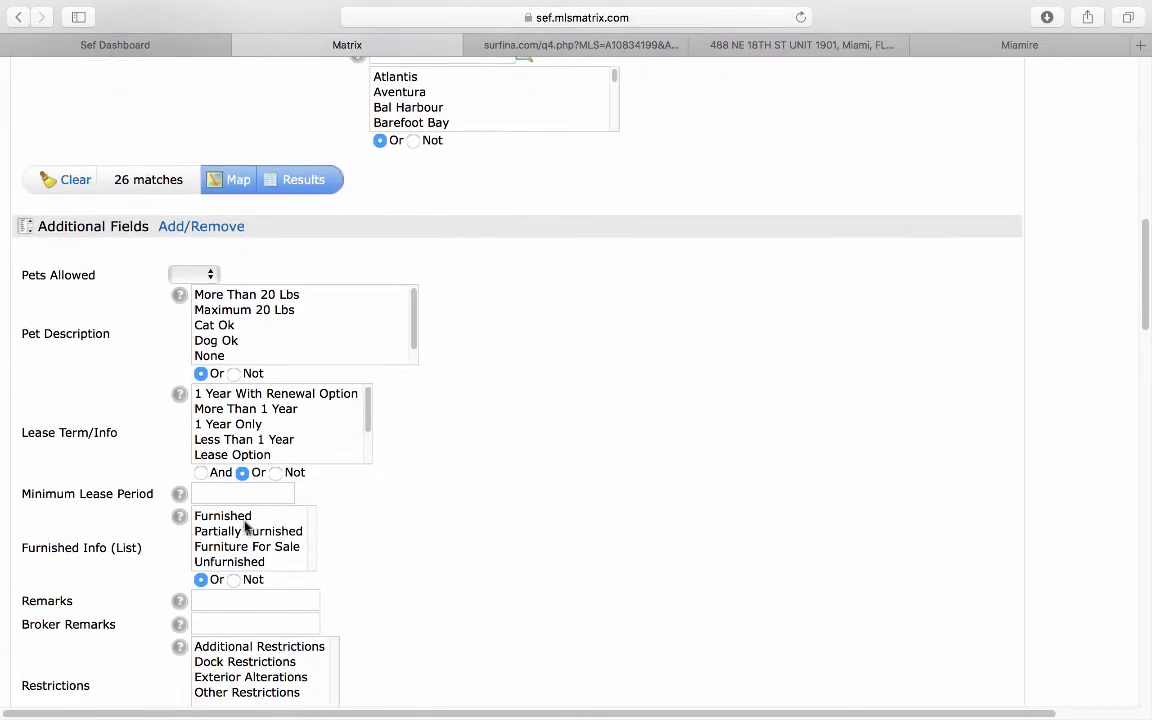
left_click_drag(233, 566, 310, 500)
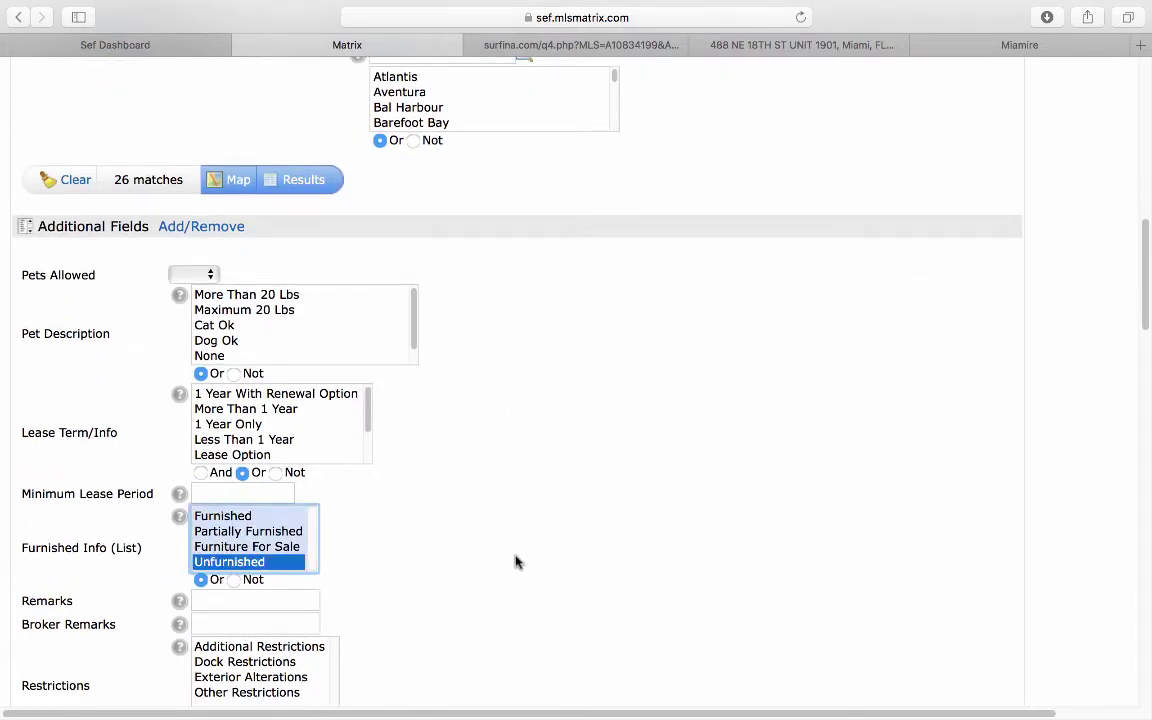
scroll(483, 410, "up", 10)
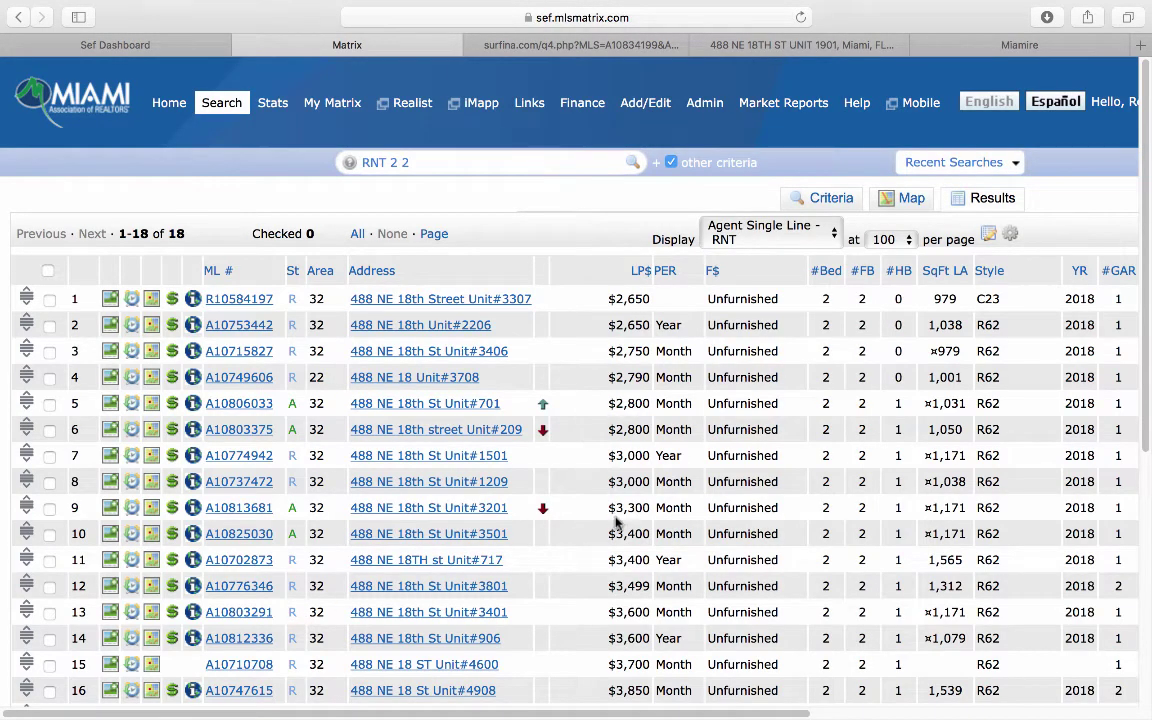
scroll(617, 522, "down", 3)
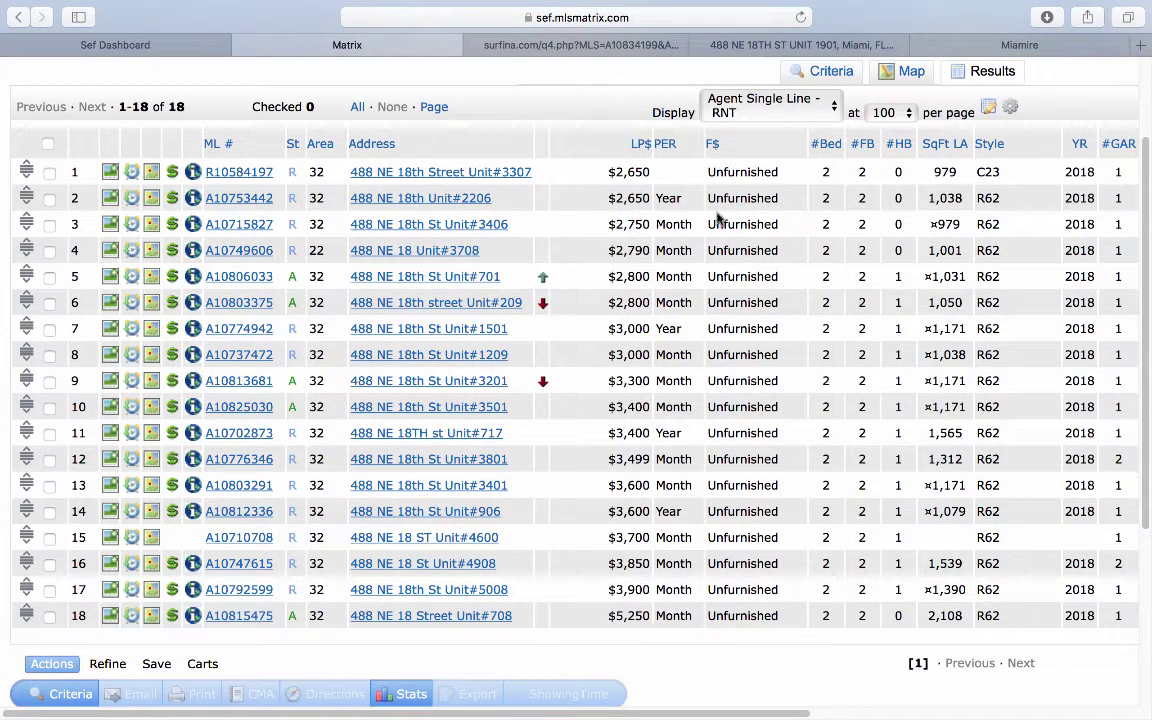
left_click(790, 50)
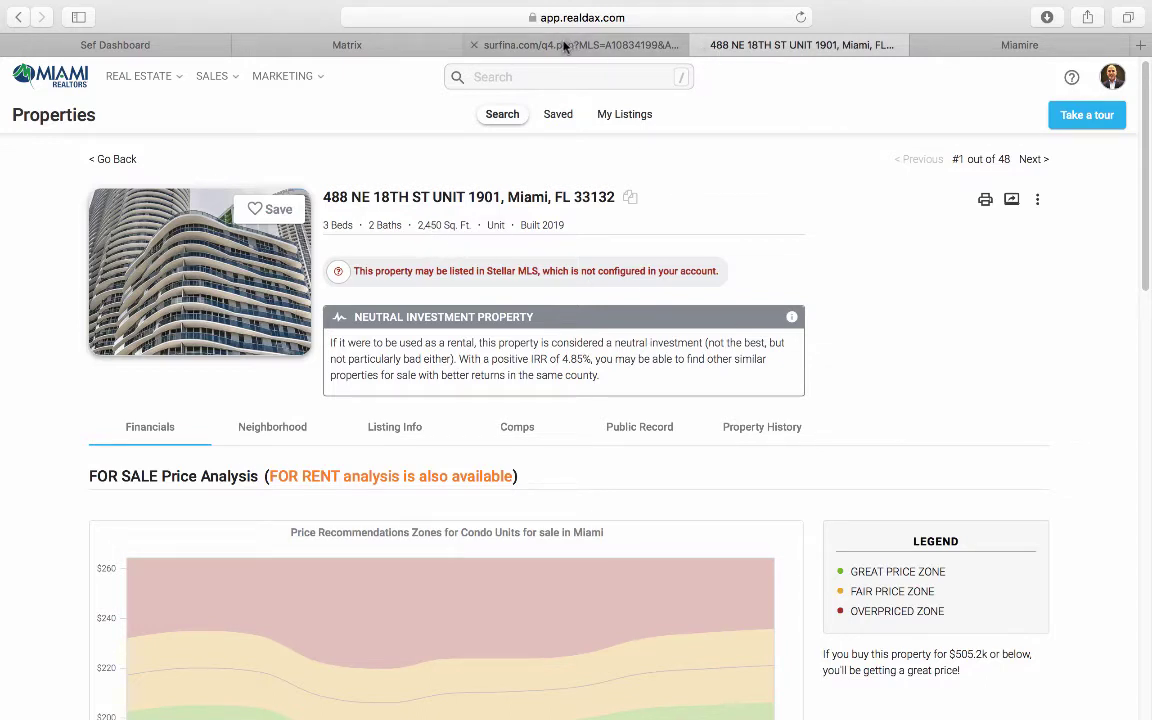
left_click(335, 47)
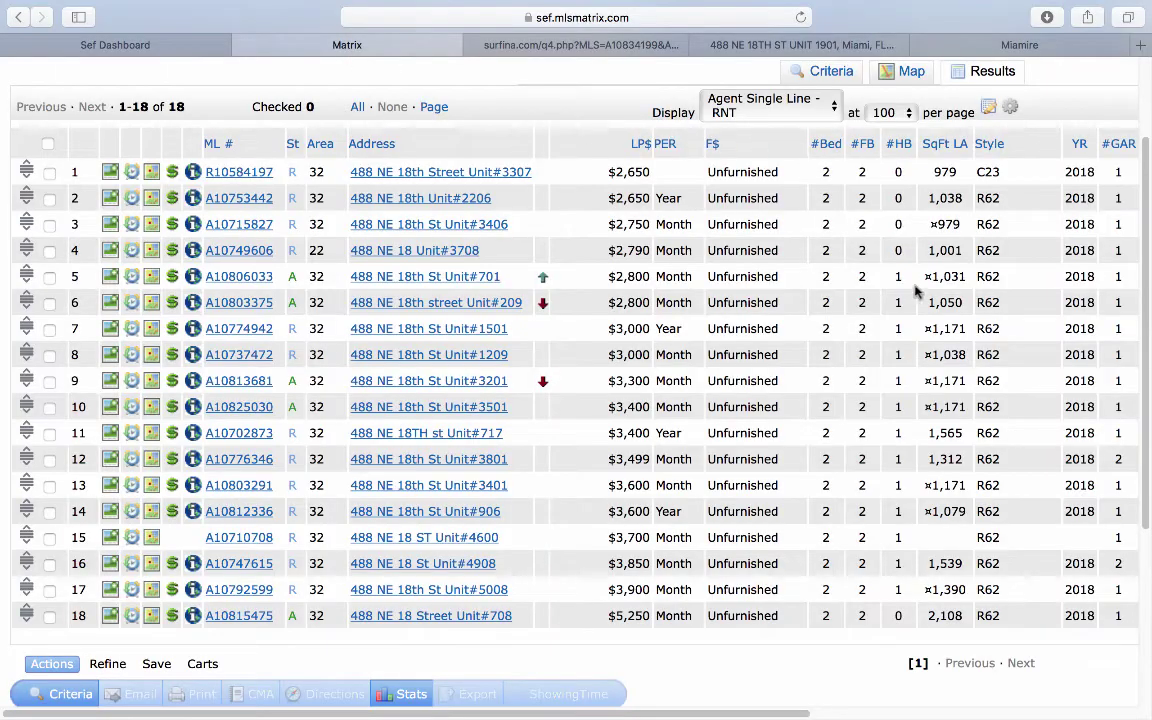
scroll(826, 300, "up", 3)
Step: Go back to the rental search criteria and try a 0-365 day Rented date range
left_click(828, 198)
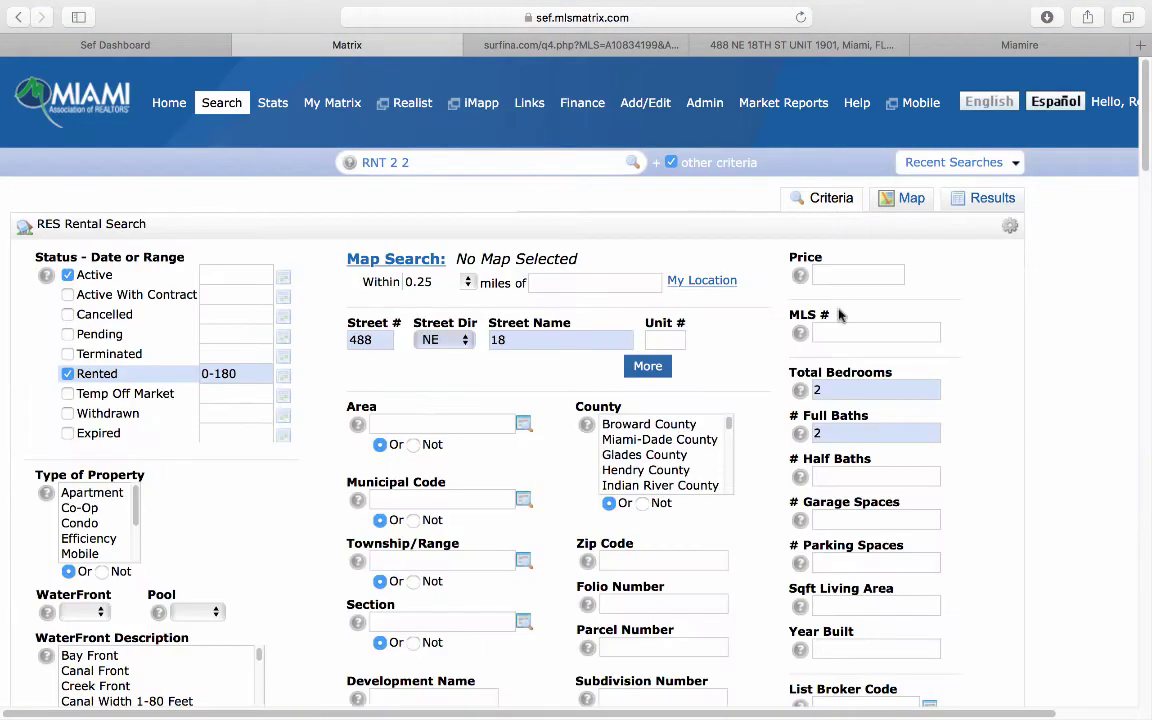
left_click(841, 389)
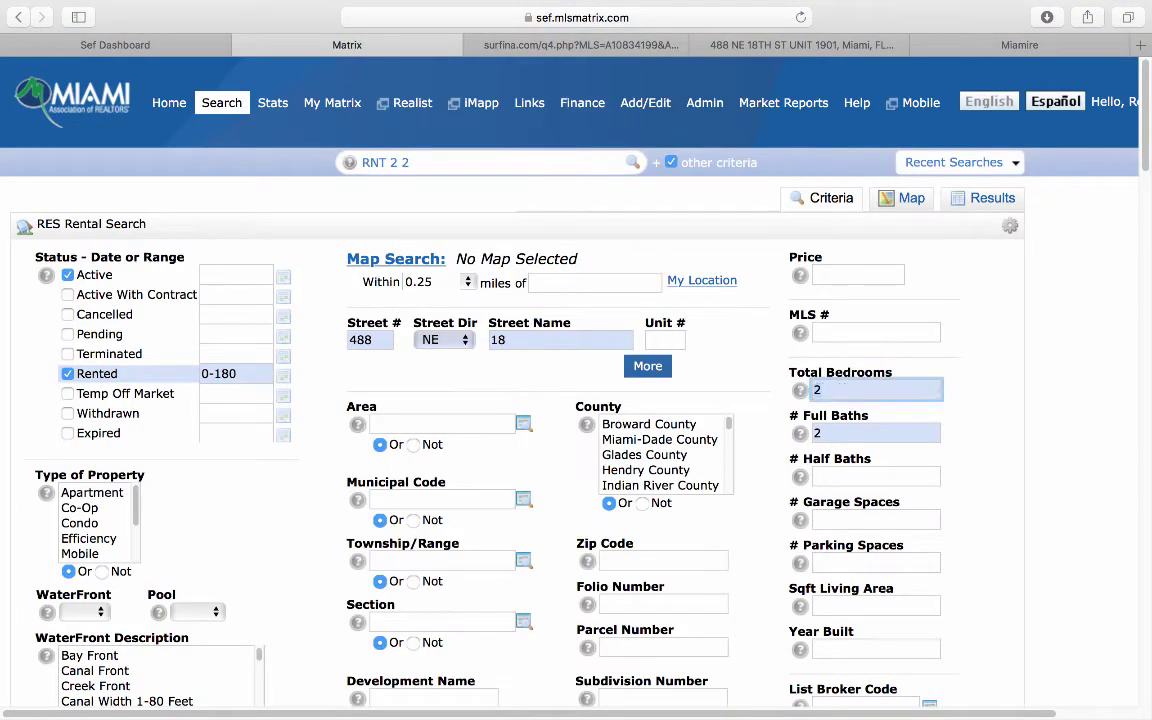
scroll(998, 470, "down", 15)
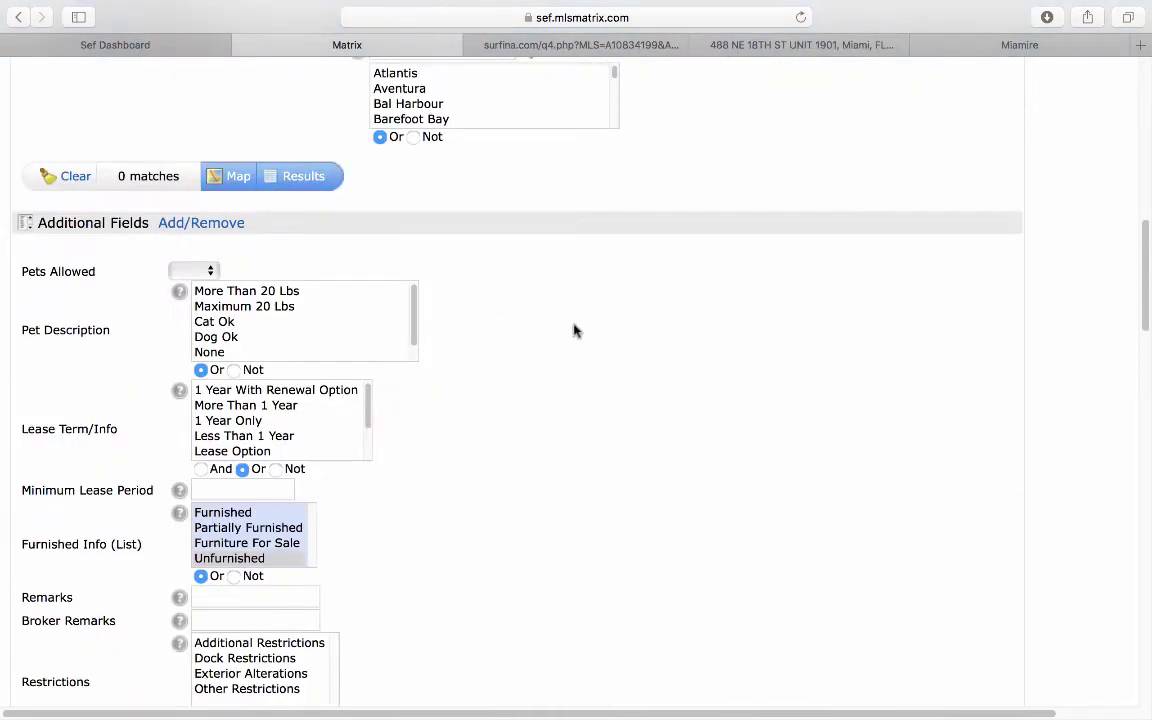
scroll(517, 329, "up", 1)
scroll(540, 330, "up", 8)
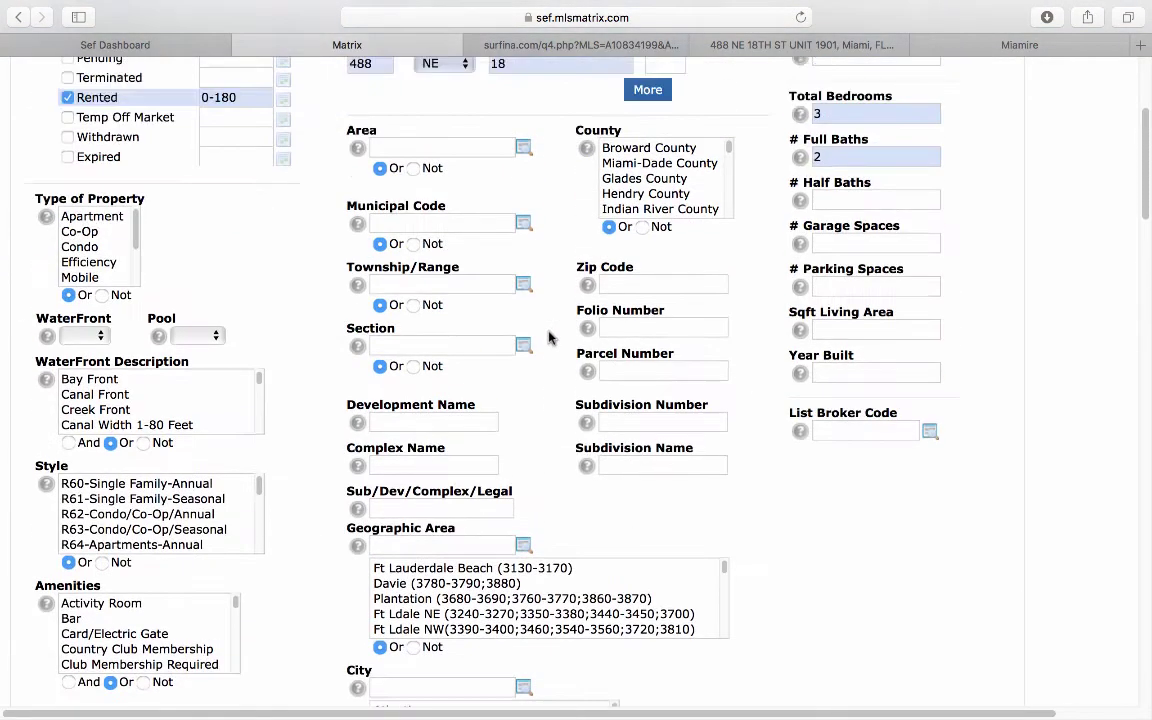
scroll(549, 339, "up", 3)
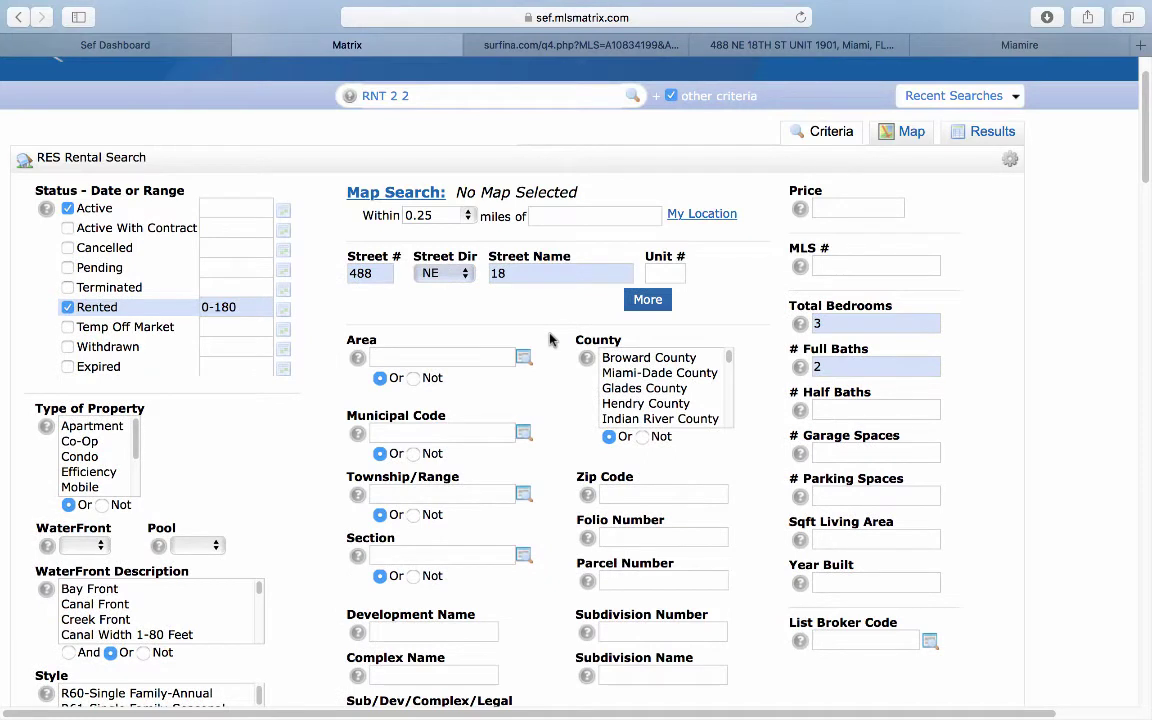
left_click(240, 307)
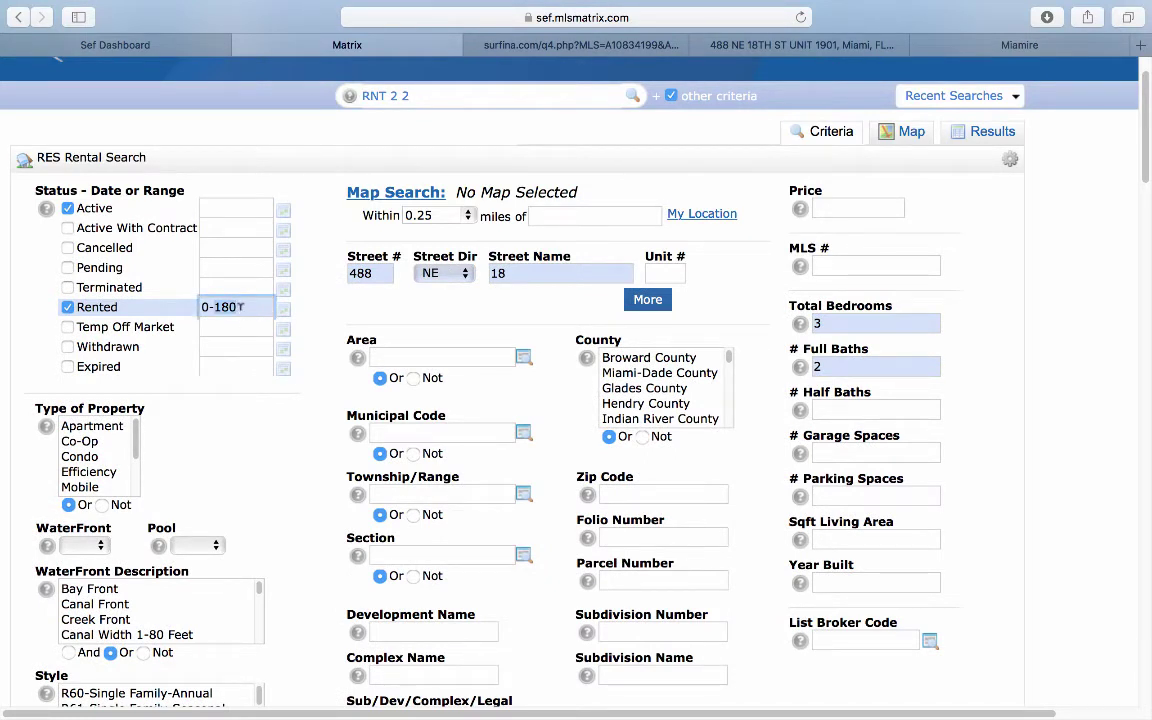
key("BackSpace")
key("BackSpace")
key("BackSpace")
type("3")
scroll(288, 465, "down", 8)
scroll(373, 463, "down", 3)
scroll(378, 465, "up", 4)
scroll(300, 463, "up", 6)
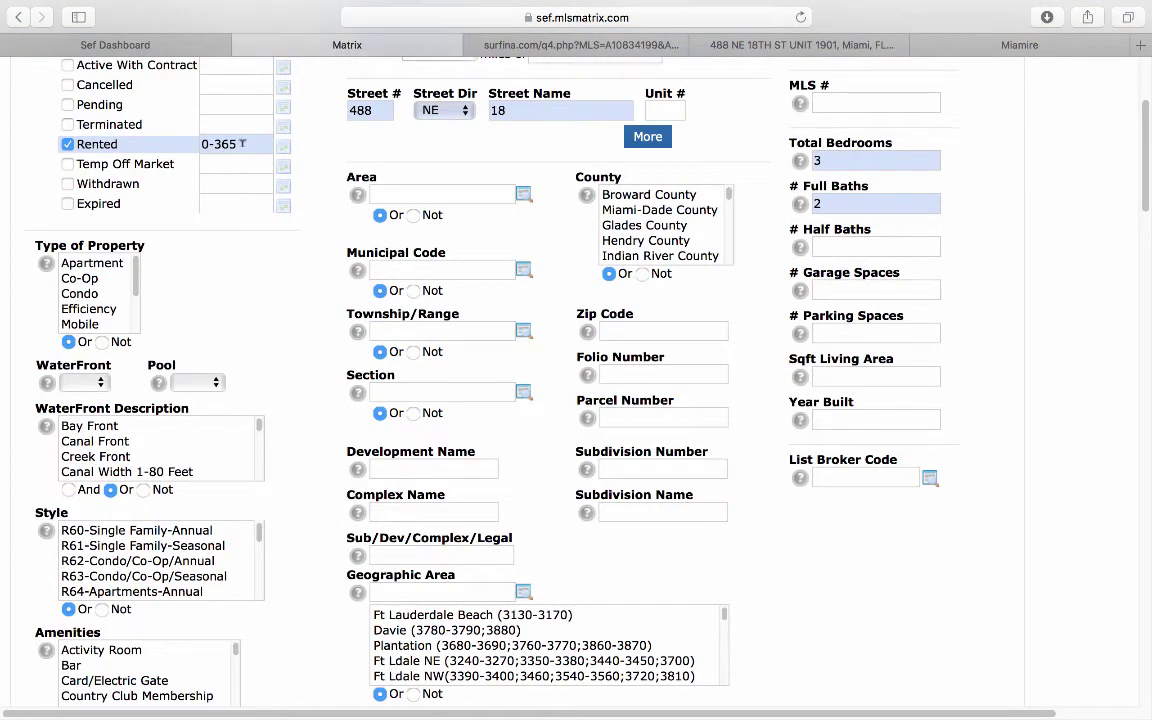
Step: Restore the Rented range to 0-180, set Total Bedrooms to 2+, and show the results
left_click(242, 144)
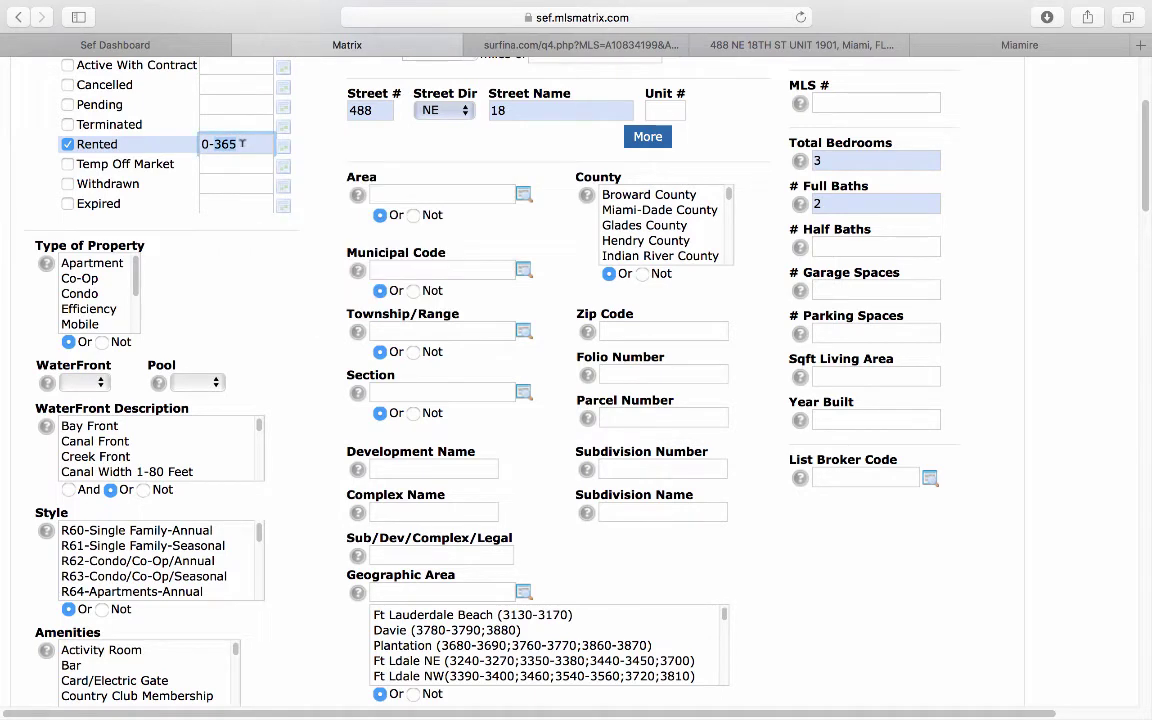
key("BackSpace")
key("BackSpace")
key("BackSpace")
type("180")
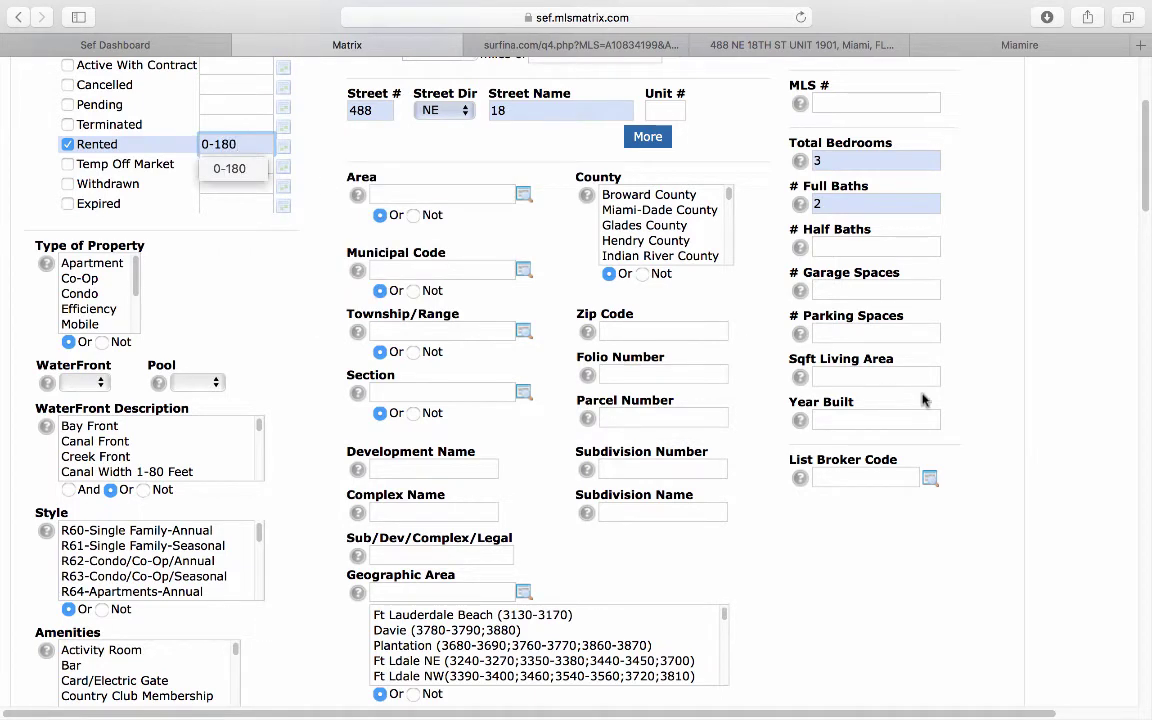
left_click(930, 401)
left_click(829, 159)
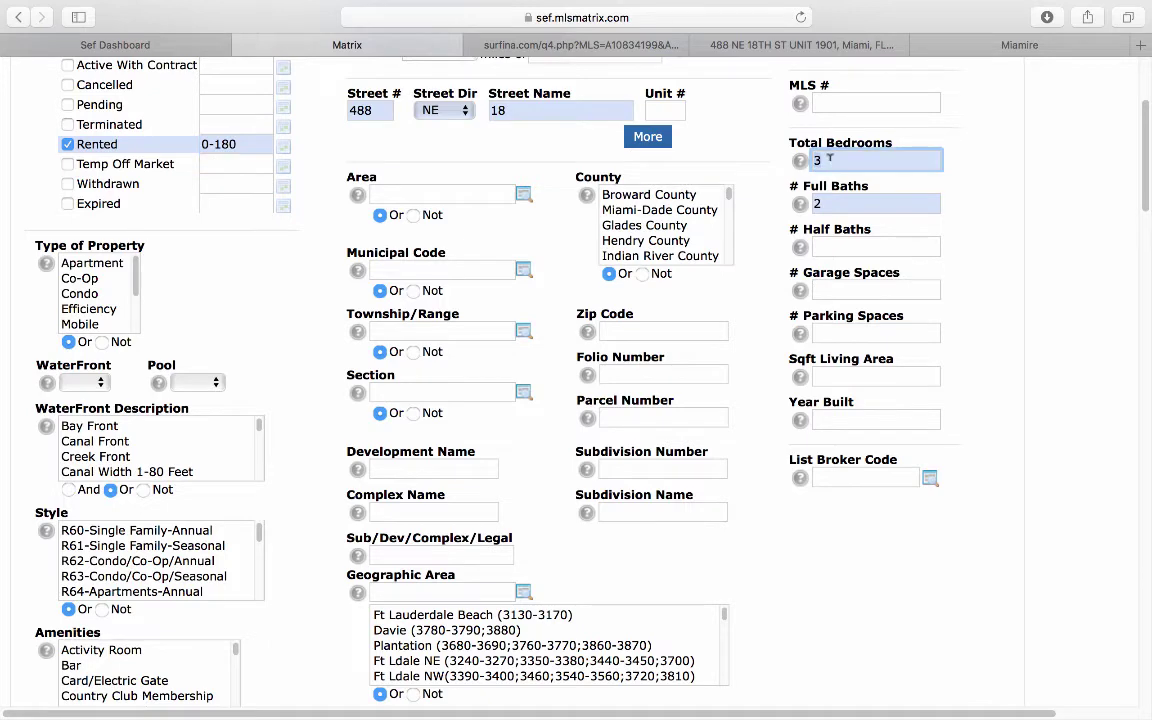
type("2+")
scroll(940, 430, "down", 10)
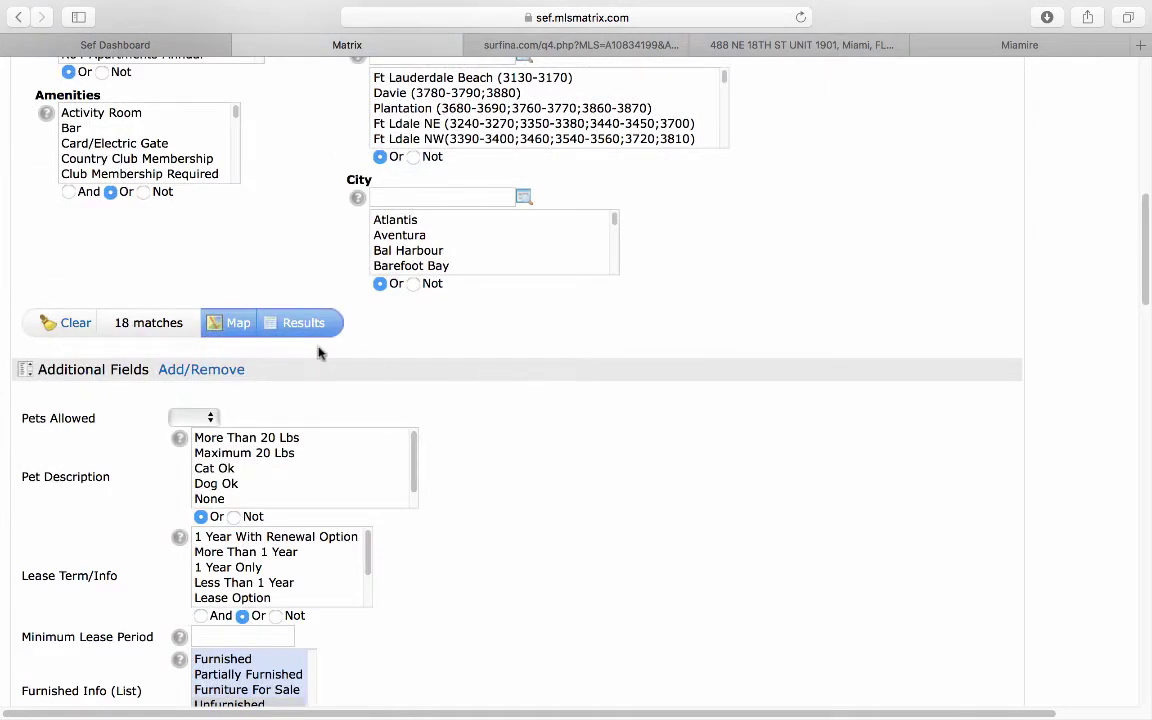
left_click(288, 325)
Step: Scroll through the 18 rental results and criteria summary, then go to the Surfina insurance estimate
scroll(483, 510, "down", 5)
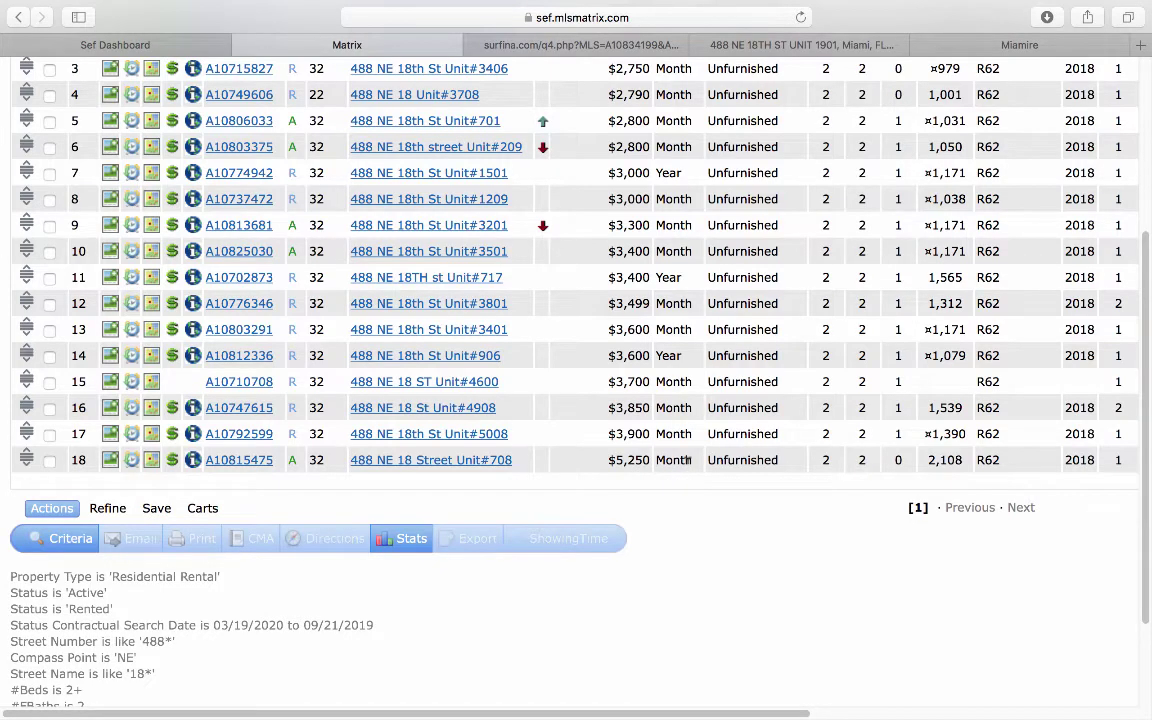
scroll(687, 459, "up", 3)
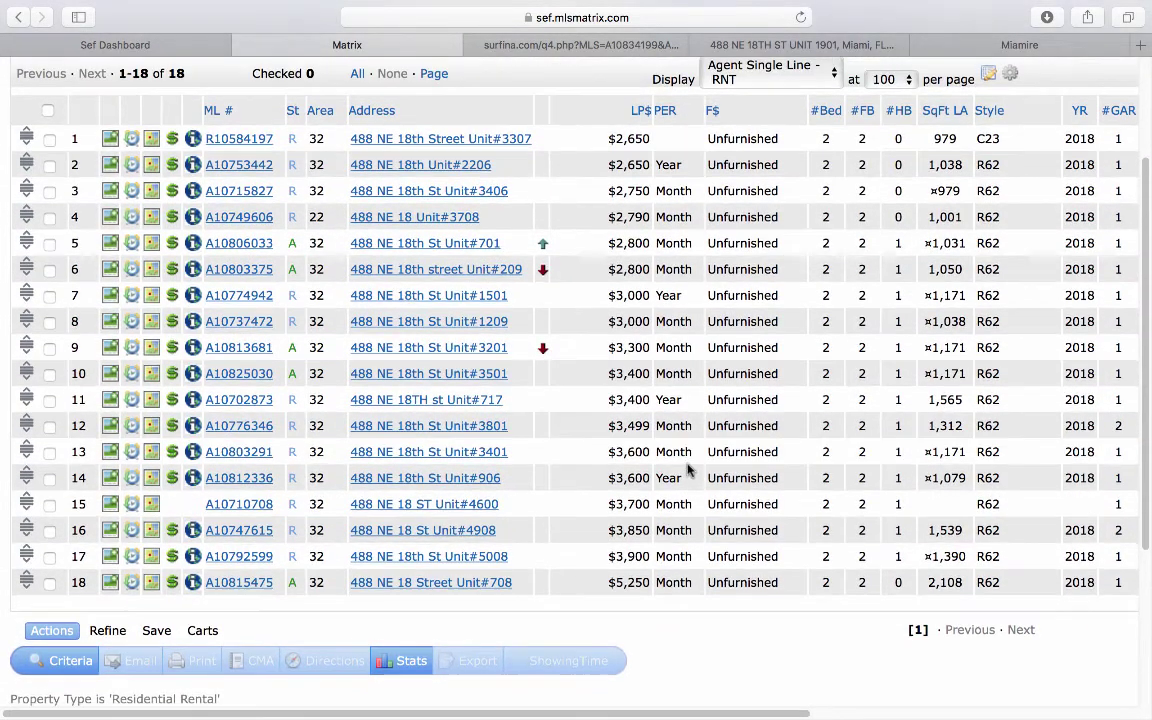
scroll(687, 468, "down", 1)
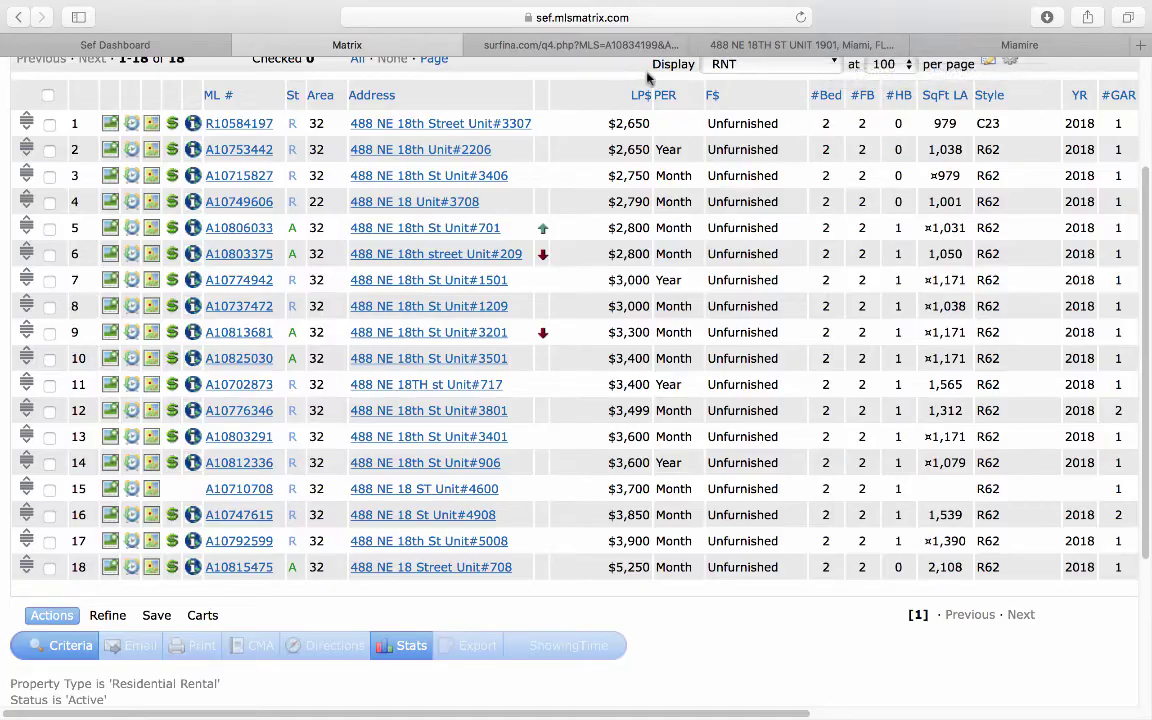
left_click(620, 47)
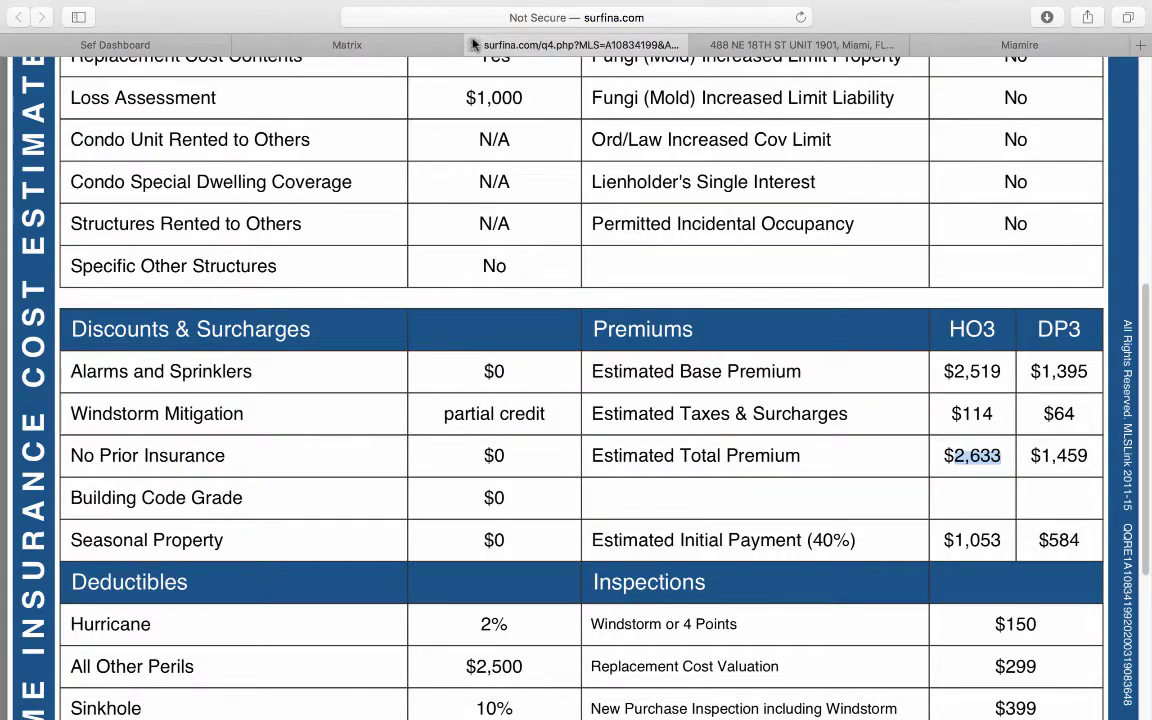
Step: Open the condo's Change Investment Assumptions dialog and start replacing the $544,900 purchase price with 500,000
left_click(428, 44)
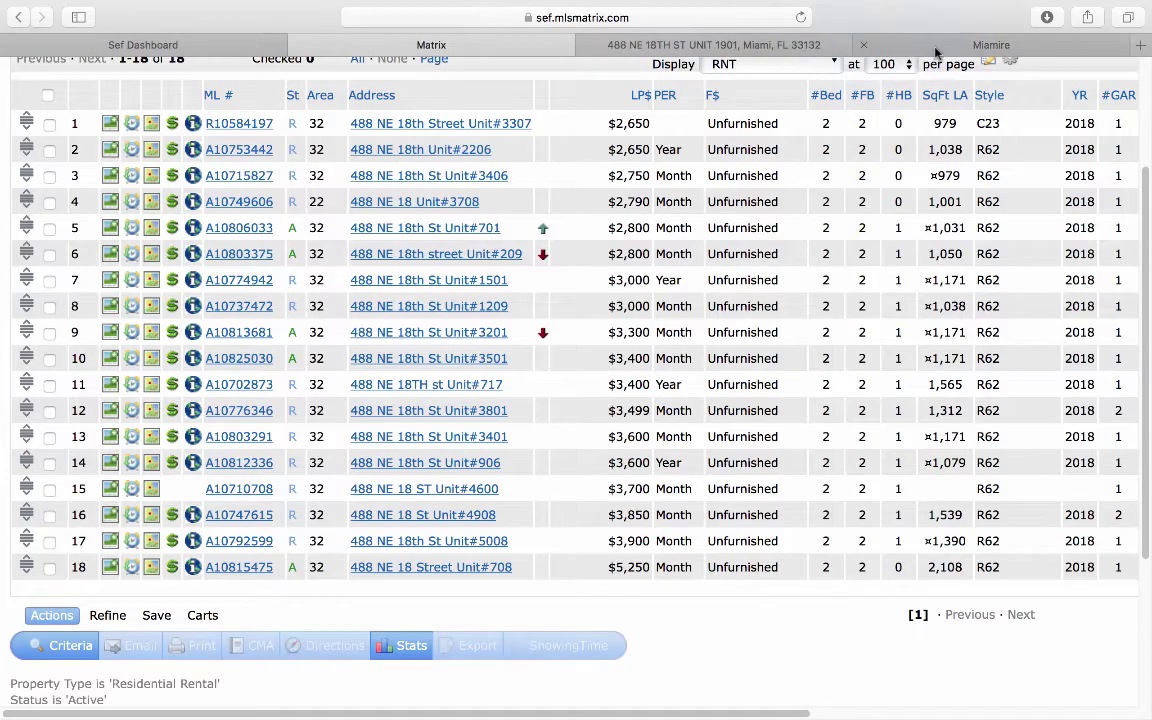
left_click(935, 46)
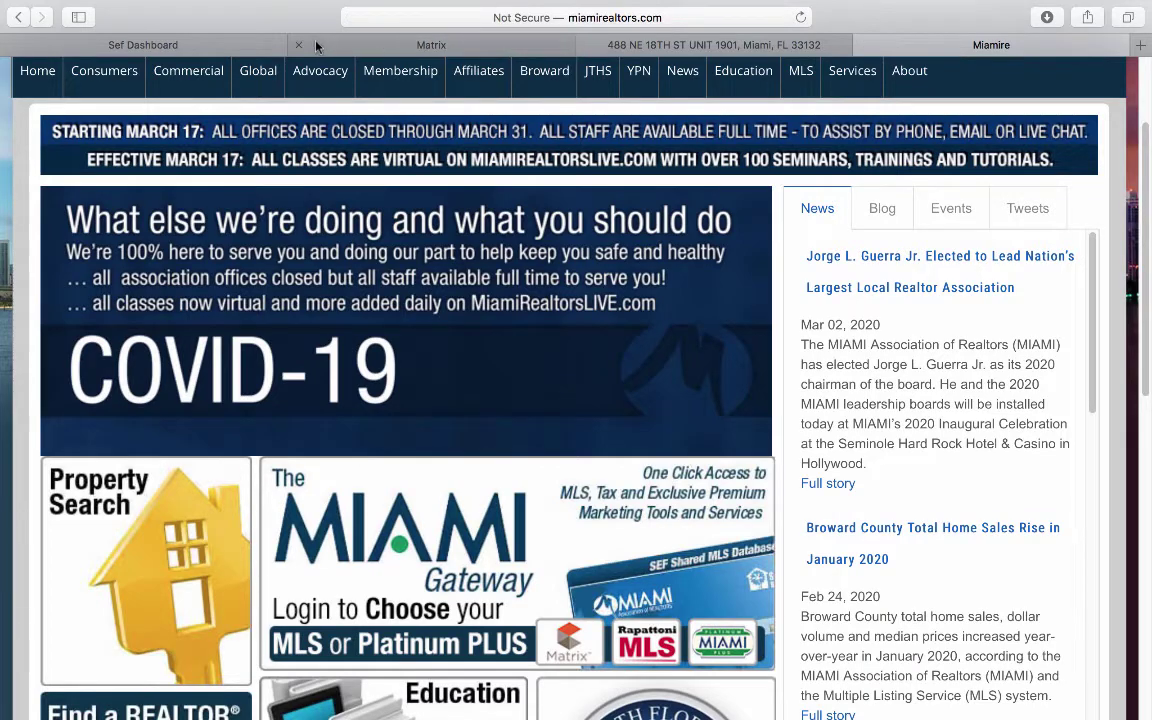
left_click(582, 45)
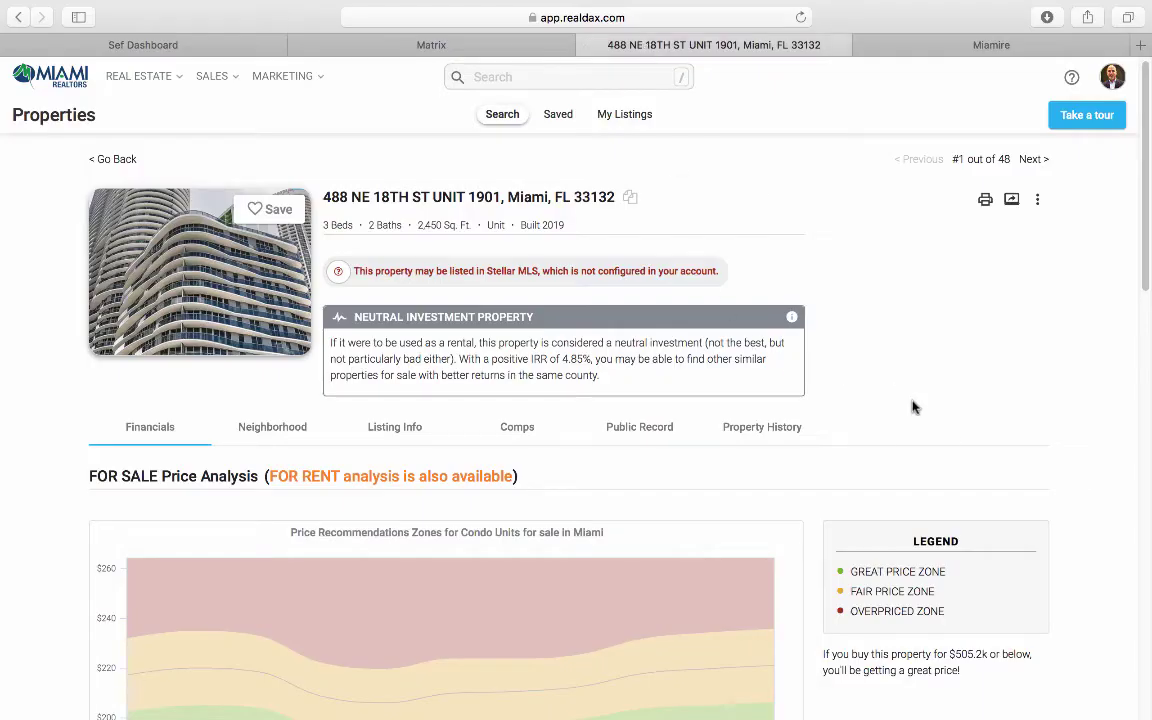
scroll(932, 399, "down", 2)
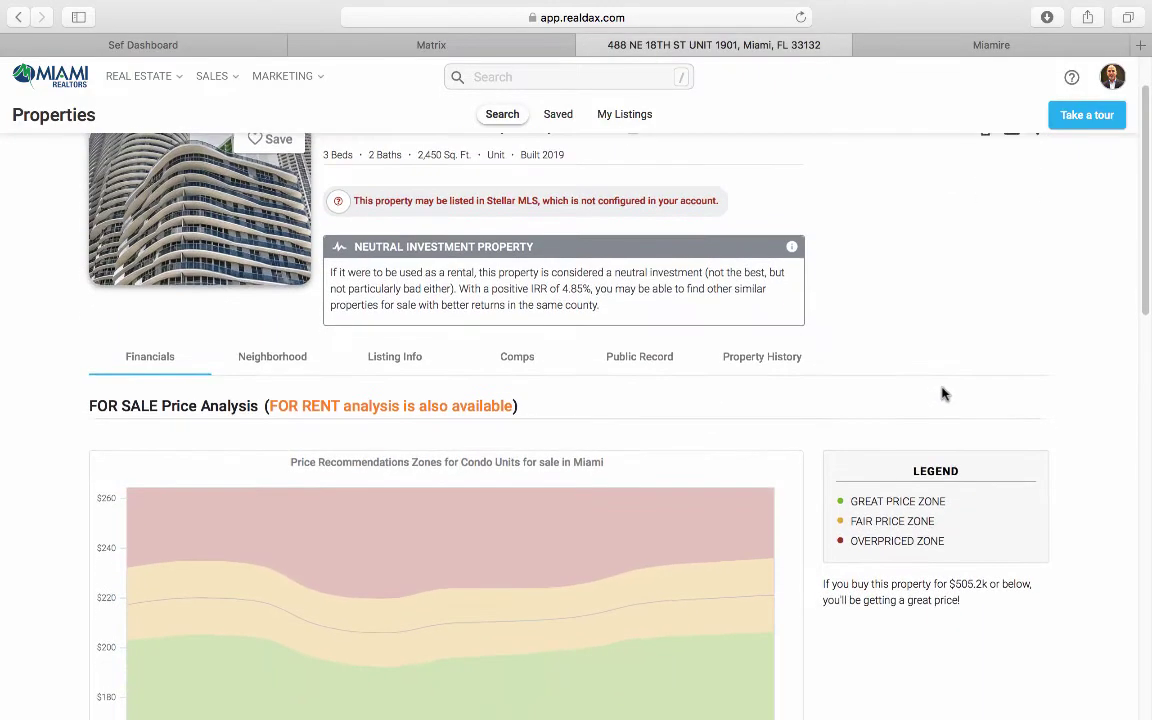
scroll(943, 395, "down", 5)
scroll(900, 429, "down", 2)
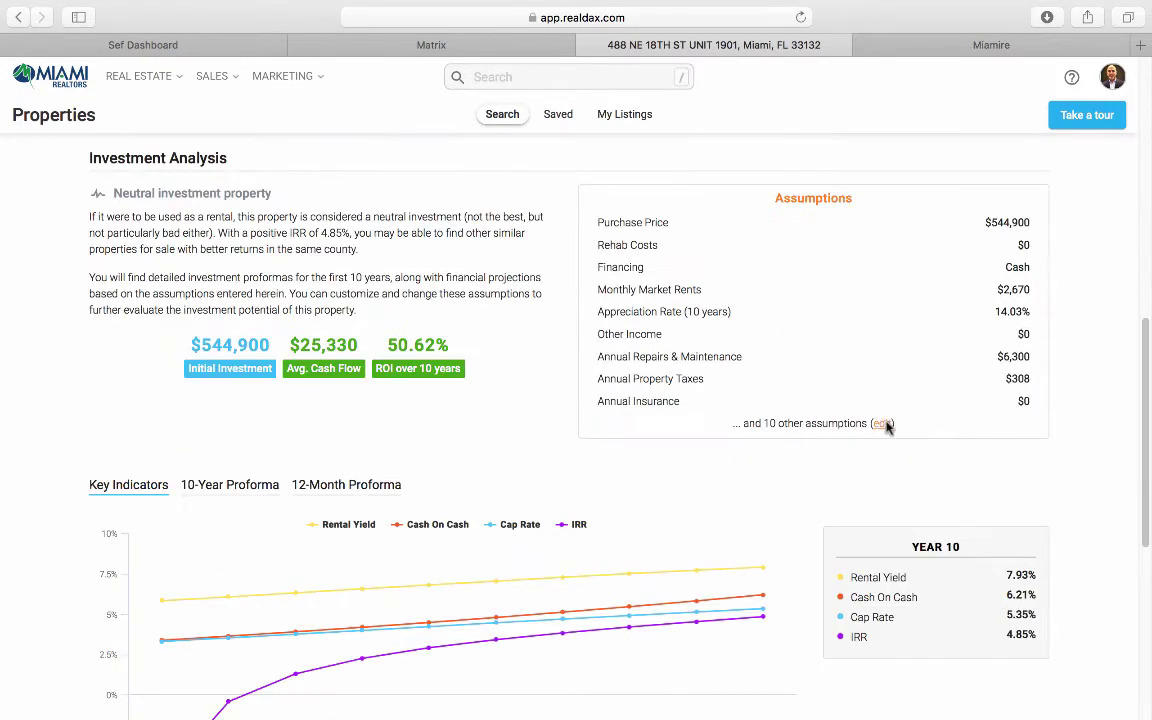
left_click(882, 424)
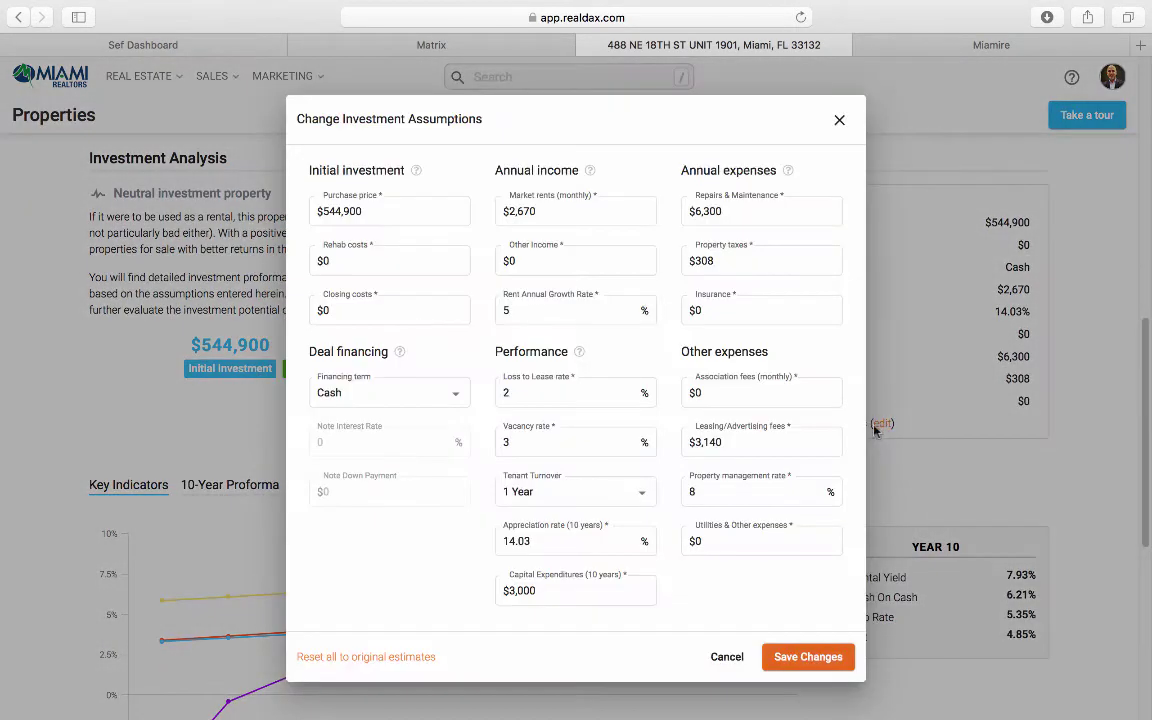
left_click(367, 212)
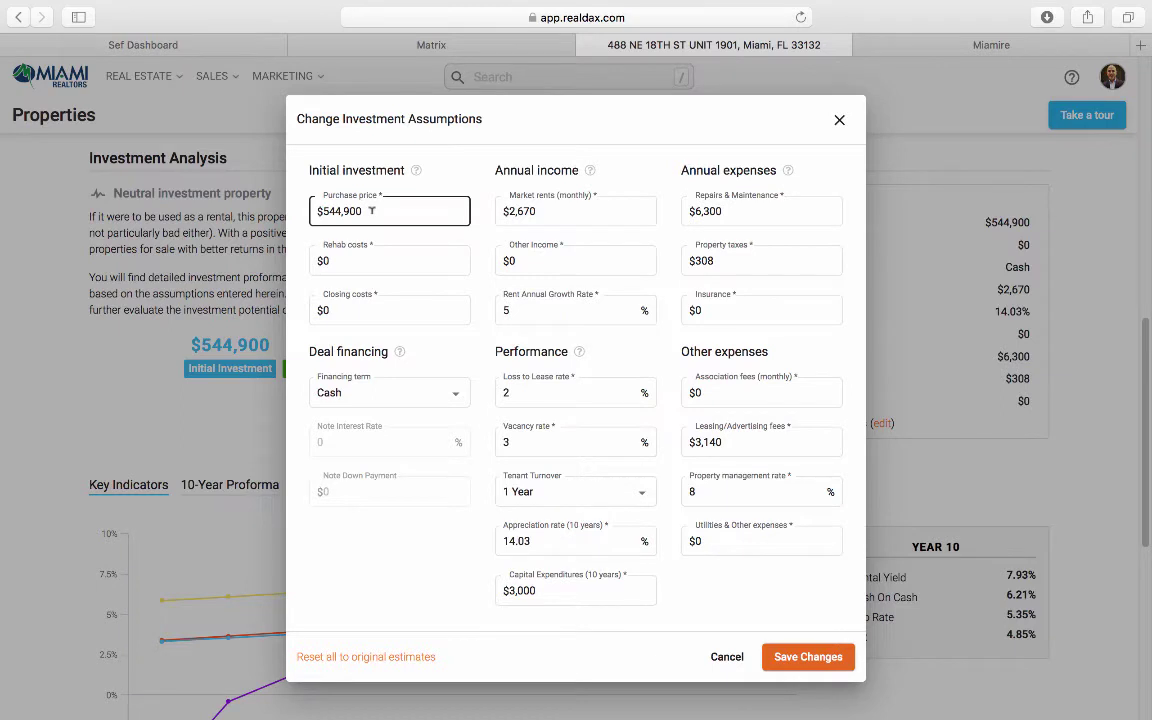
left_click(371, 211)
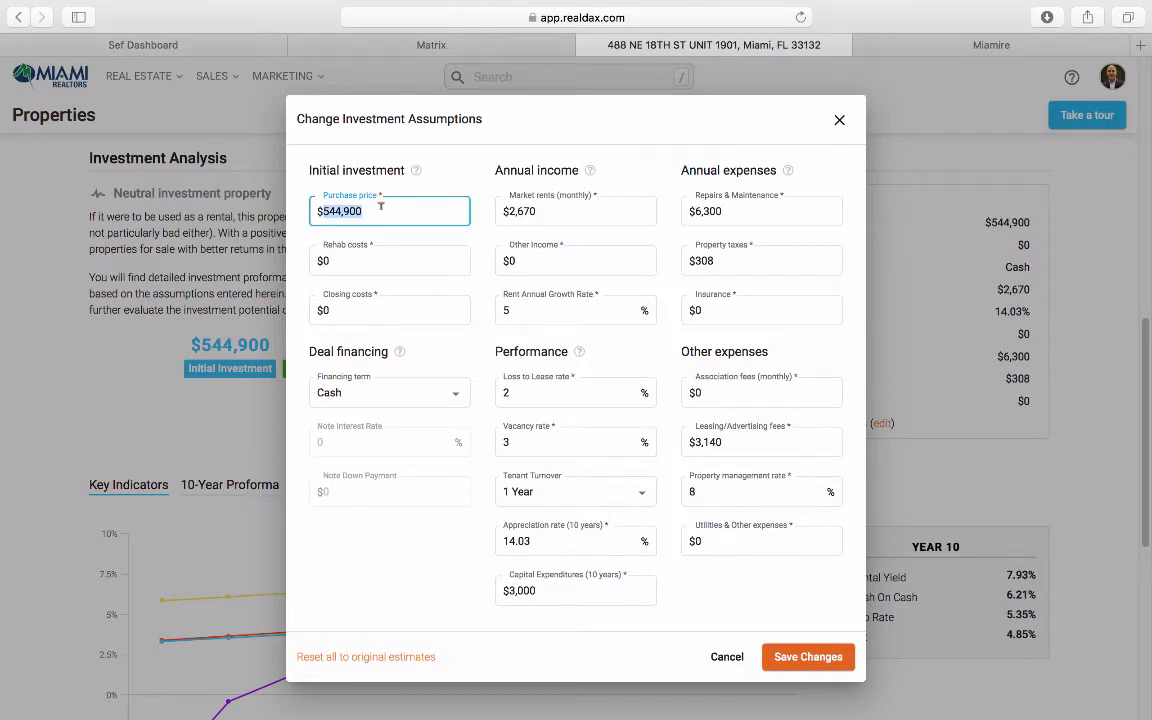
type("5")
left_click(384, 44)
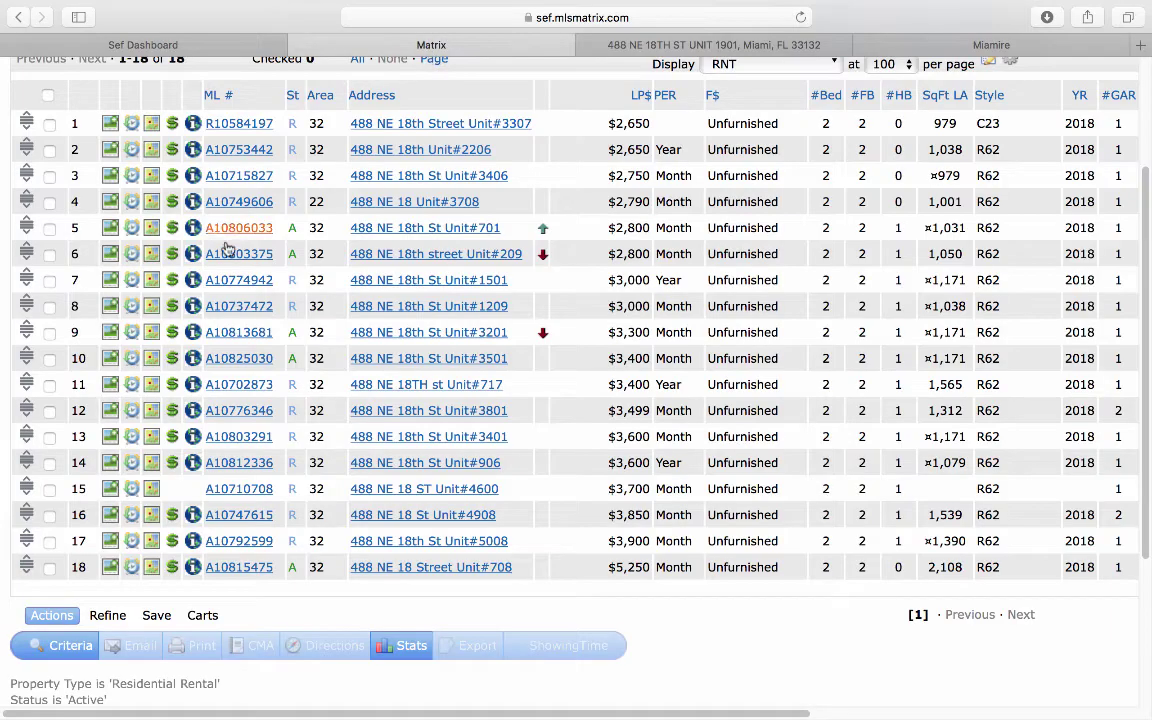
scroll(292, 293, "up", 4)
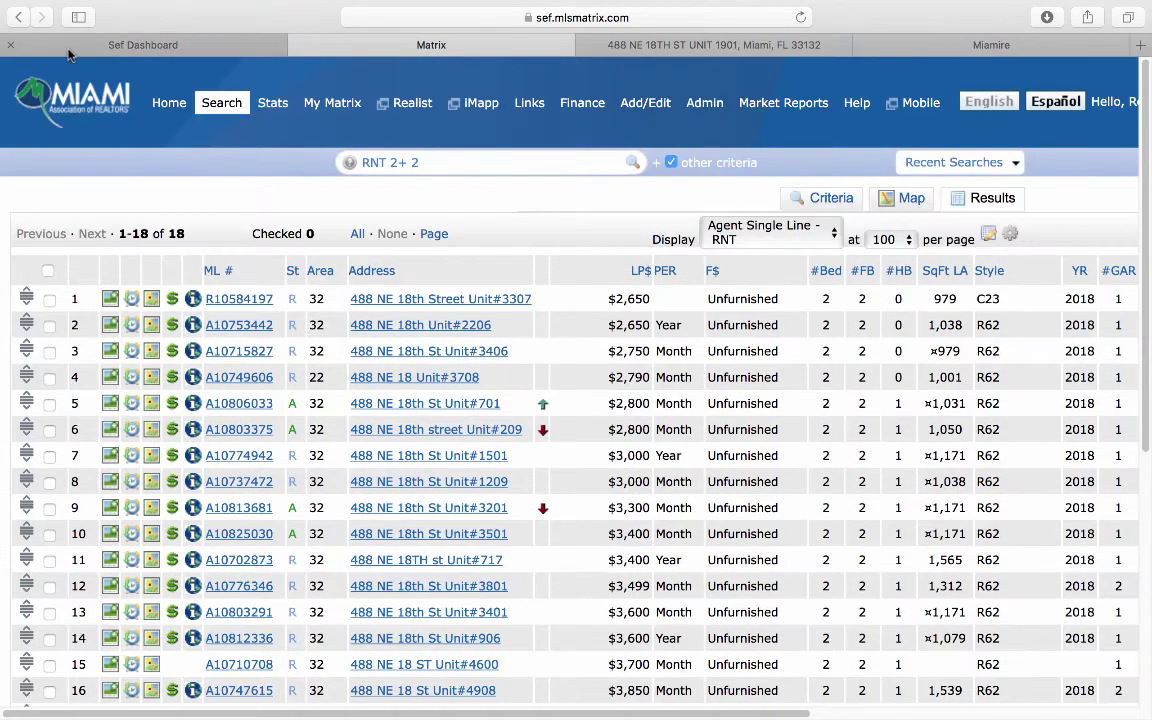
left_click(20, 17)
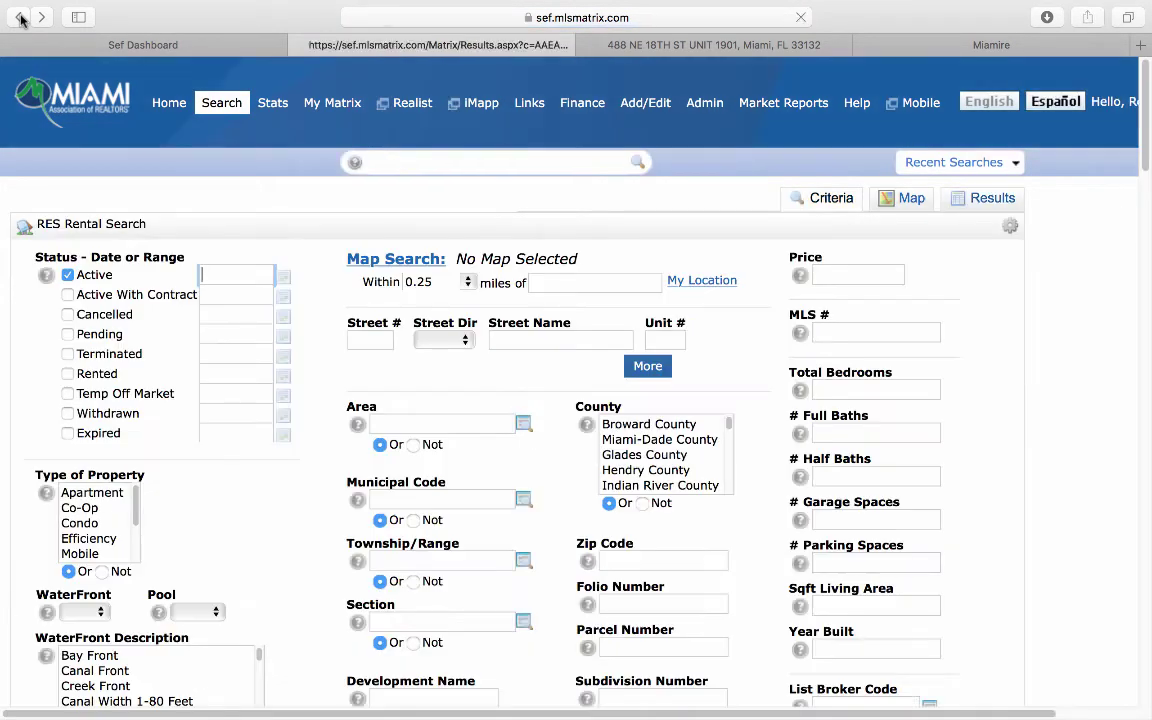
Step: Browse the listing photos from the tower exterior to the kitchen, then close the gallery
left_click(183, 396)
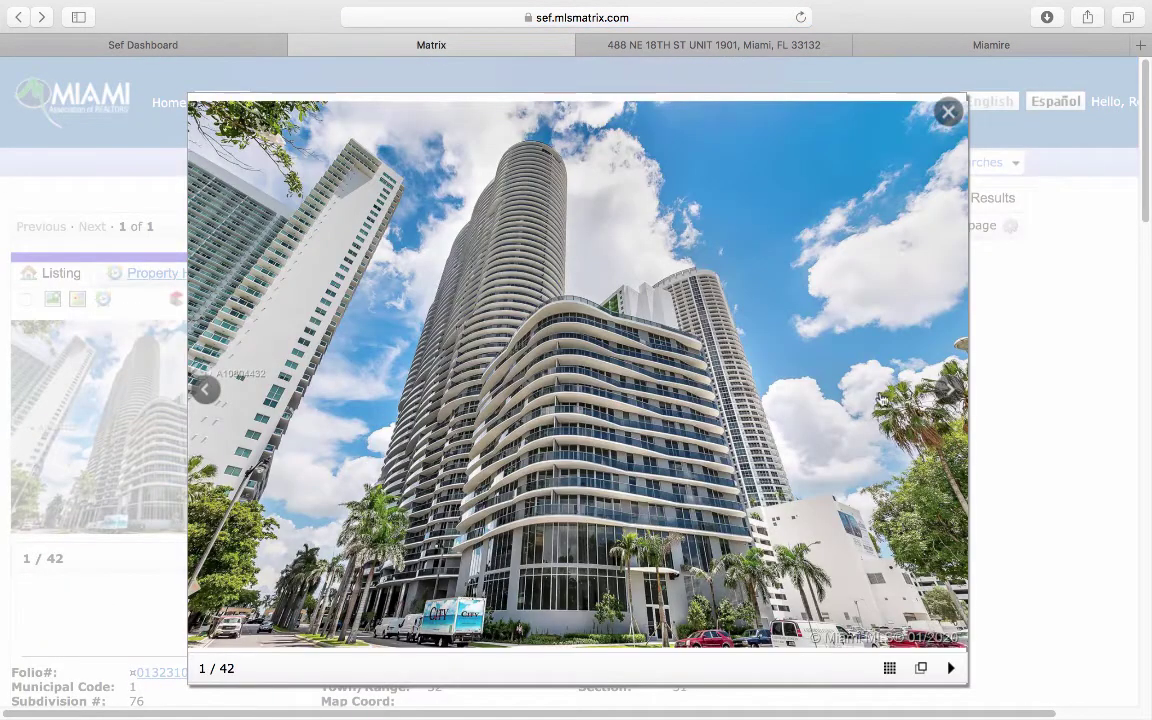
left_click(935, 392)
left_click(935, 392)
left_click(935, 392)
left_click(935, 392)
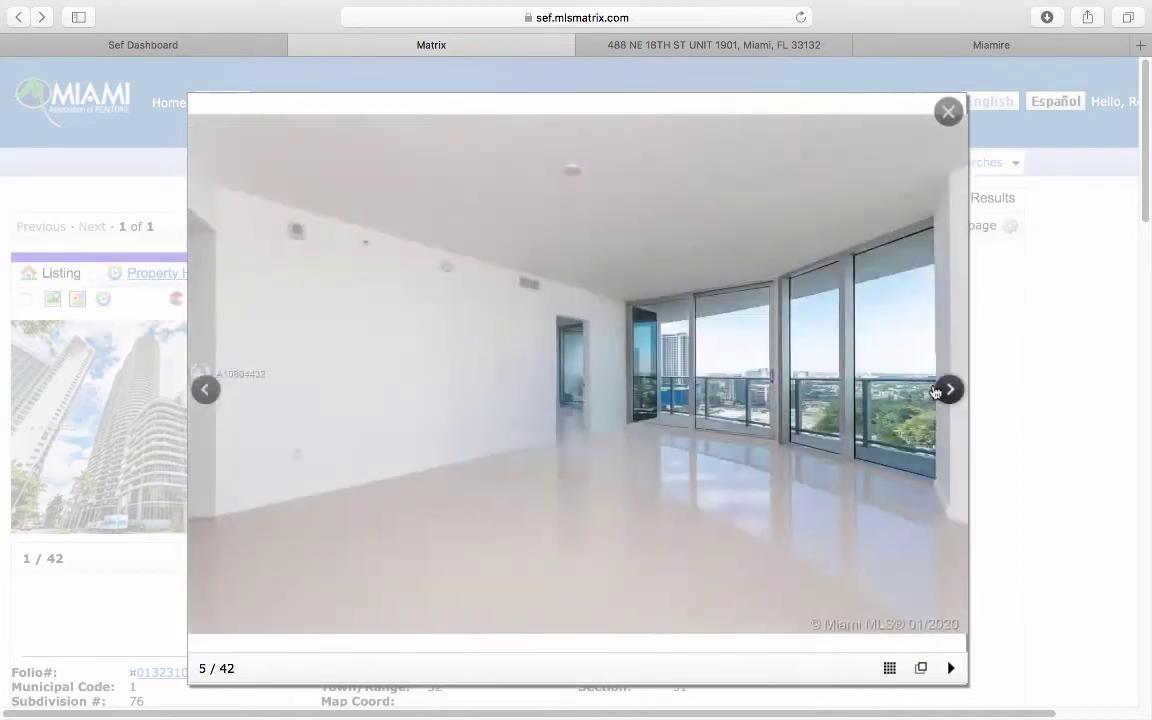
left_click(935, 392)
left_click(935, 392)
left_click(935, 392)
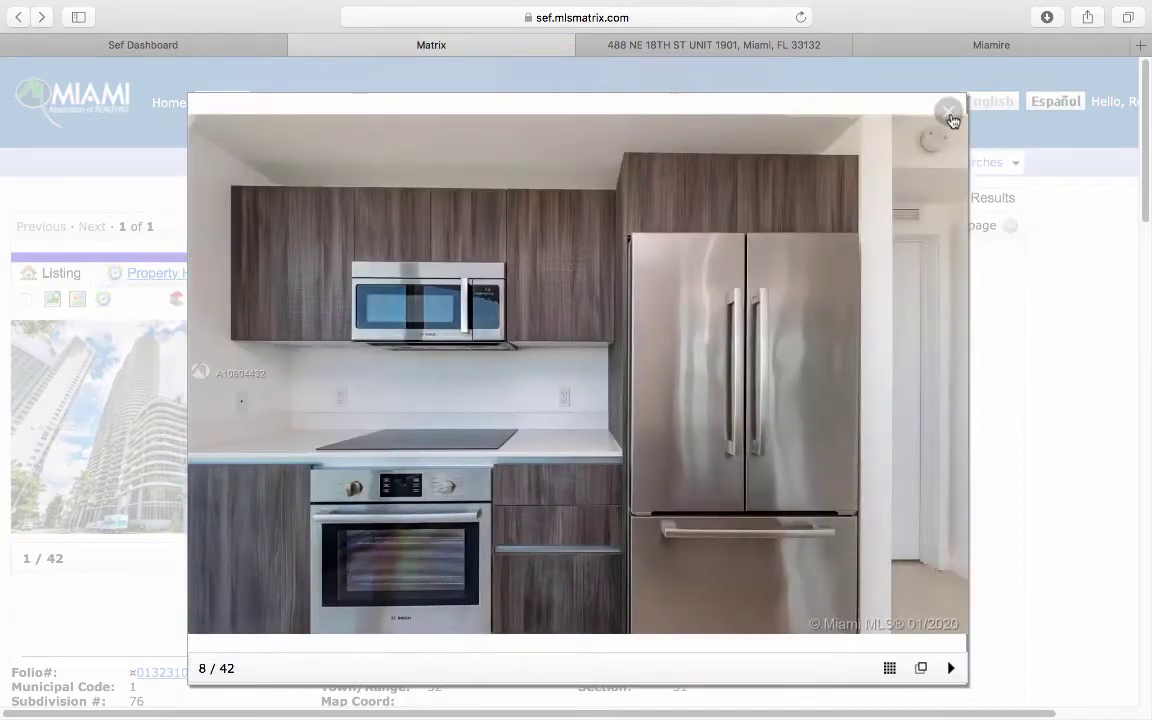
left_click(948, 111)
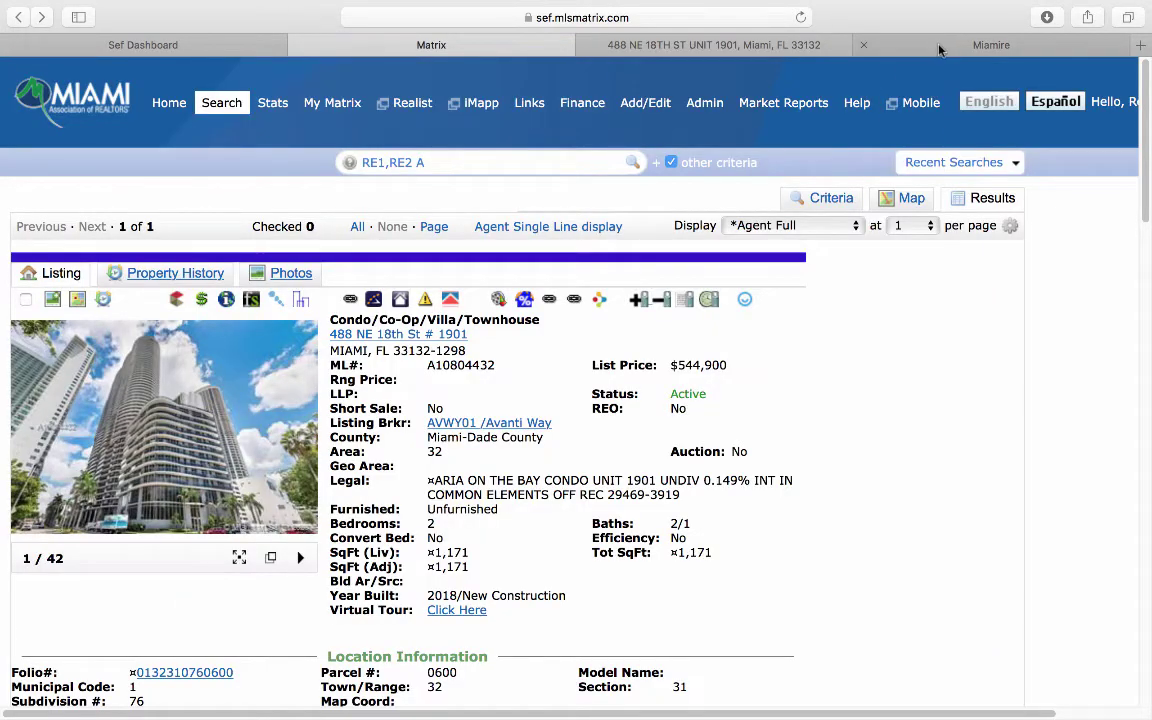
left_click(938, 45)
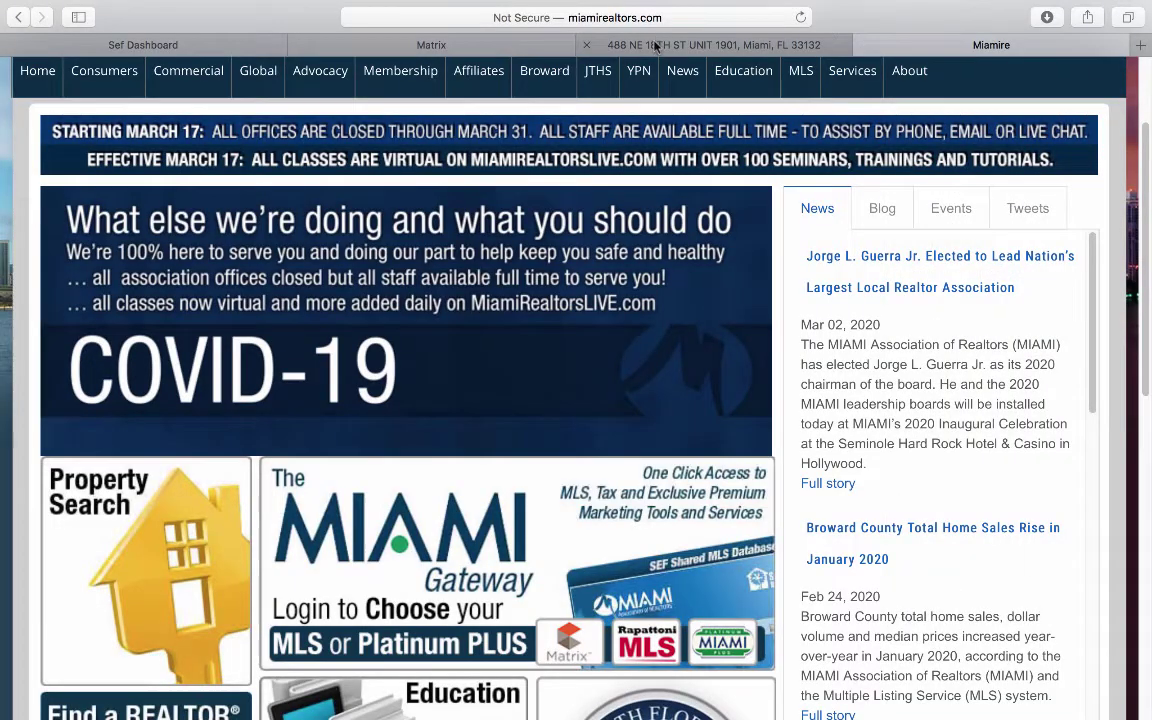
Step: Back in Realdax, choose a Fixed - 30 years loan and edit the closing costs value
left_click(818, 47)
left_click(864, 45)
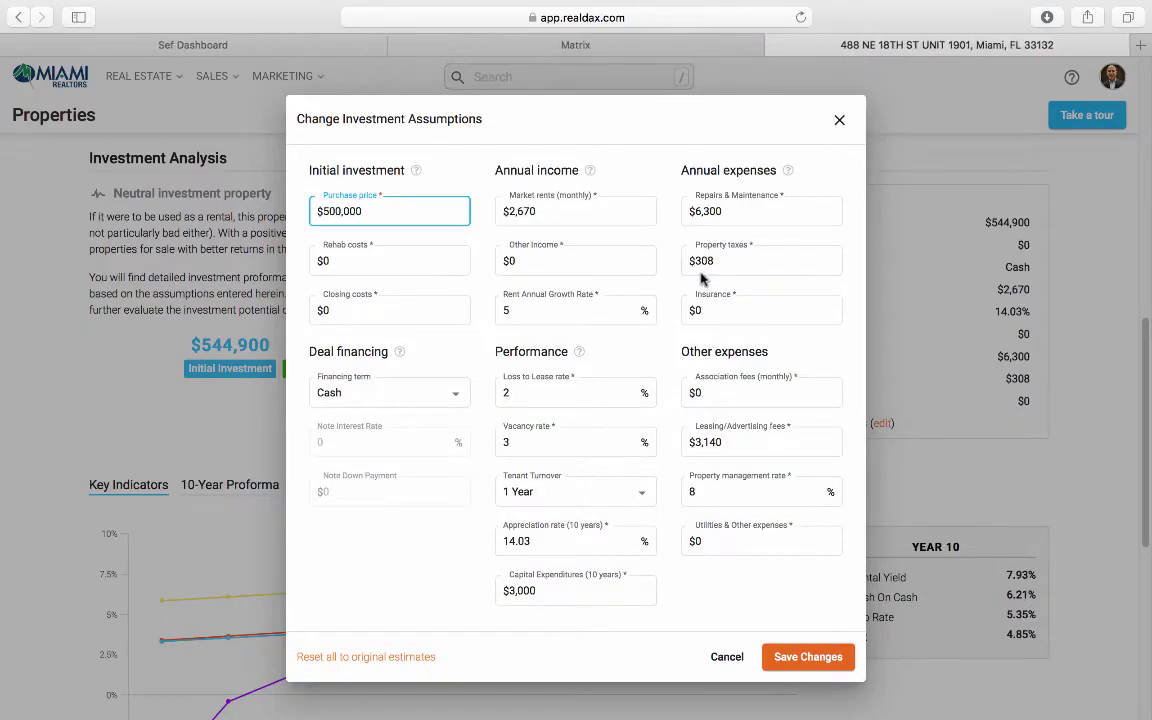
left_click(358, 259)
left_click(352, 310)
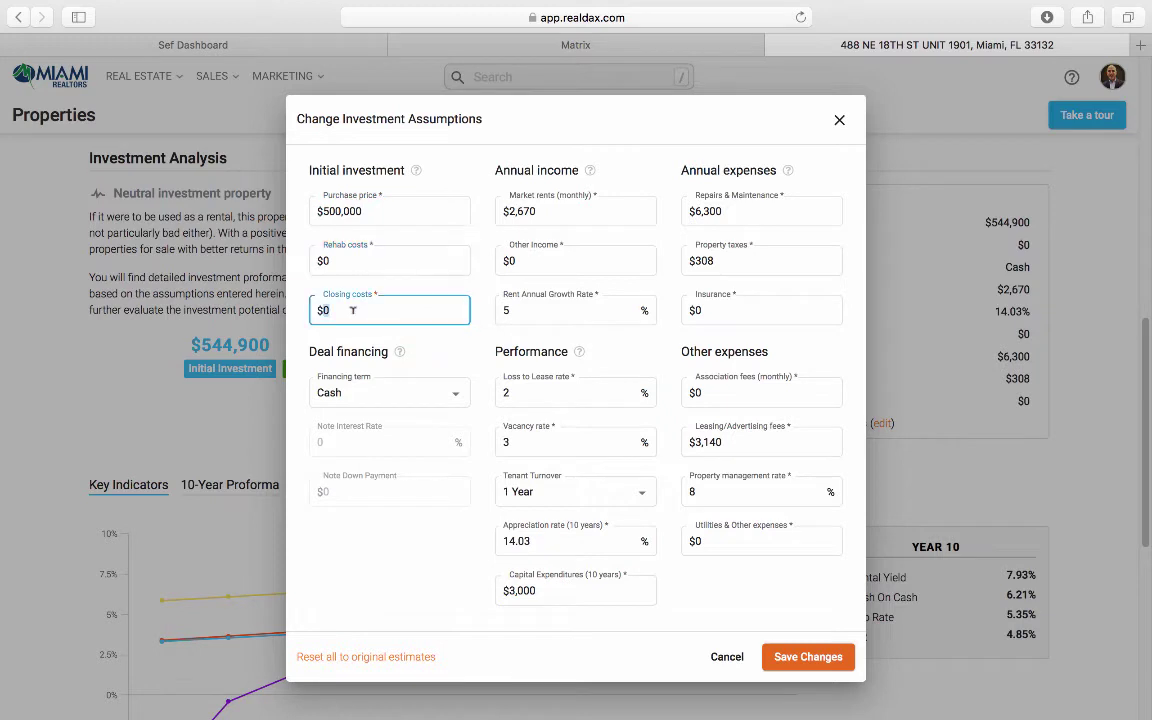
left_click(370, 399)
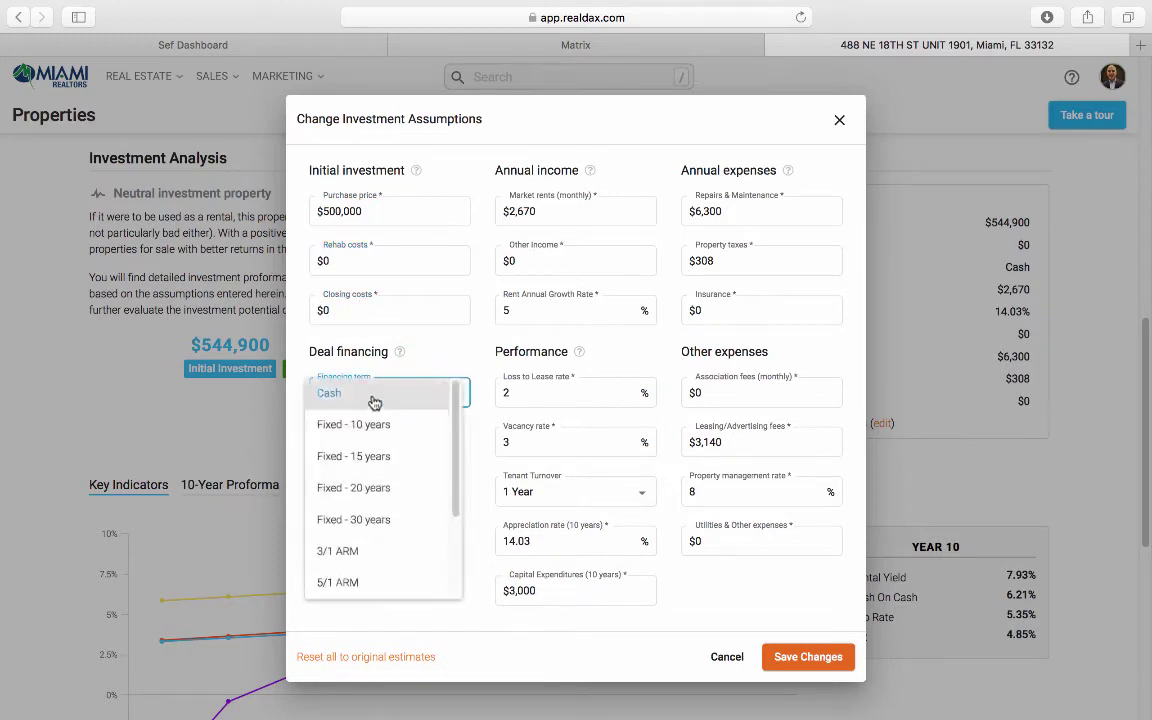
left_click(373, 521)
left_click(326, 259)
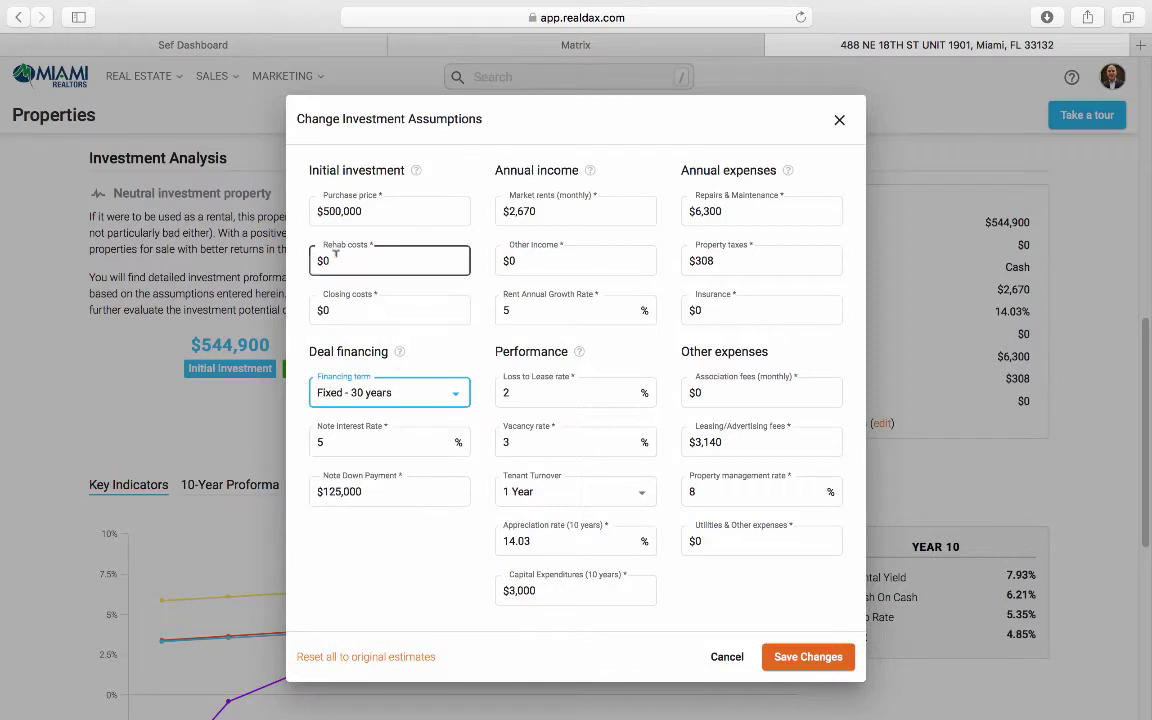
left_click(349, 311)
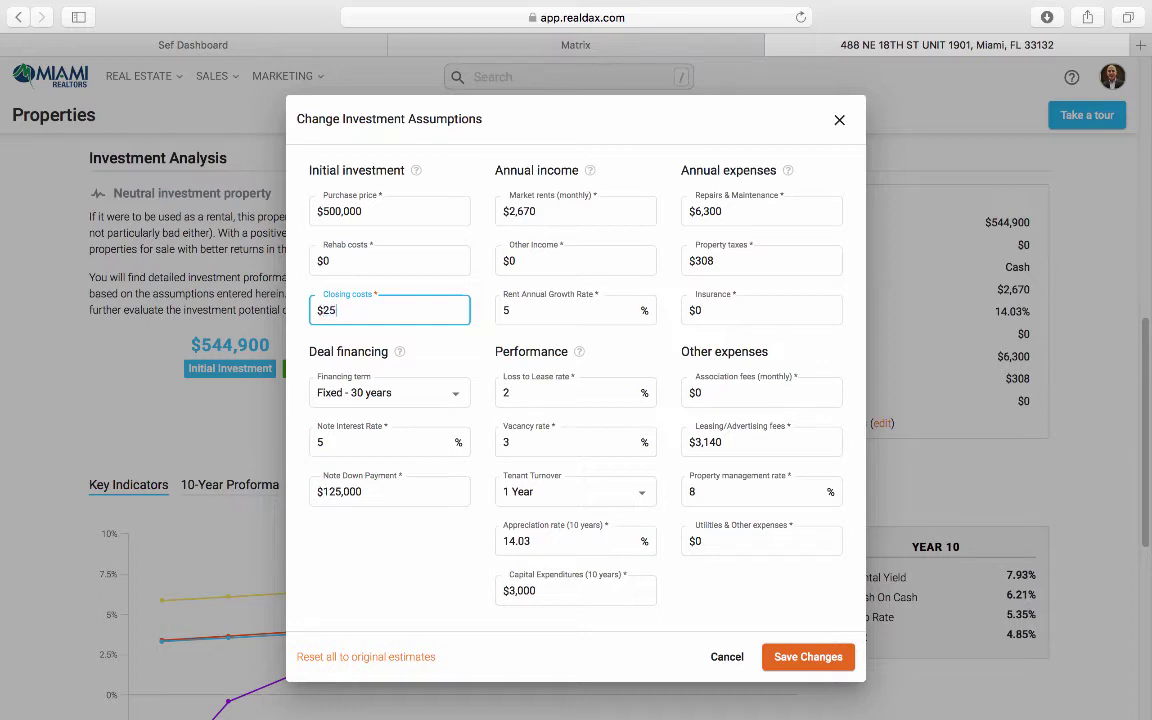
type("000")
Step: Set a 4% interest rate, $4,500 monthly market rent and 0% loss to lease
double_click(351, 438)
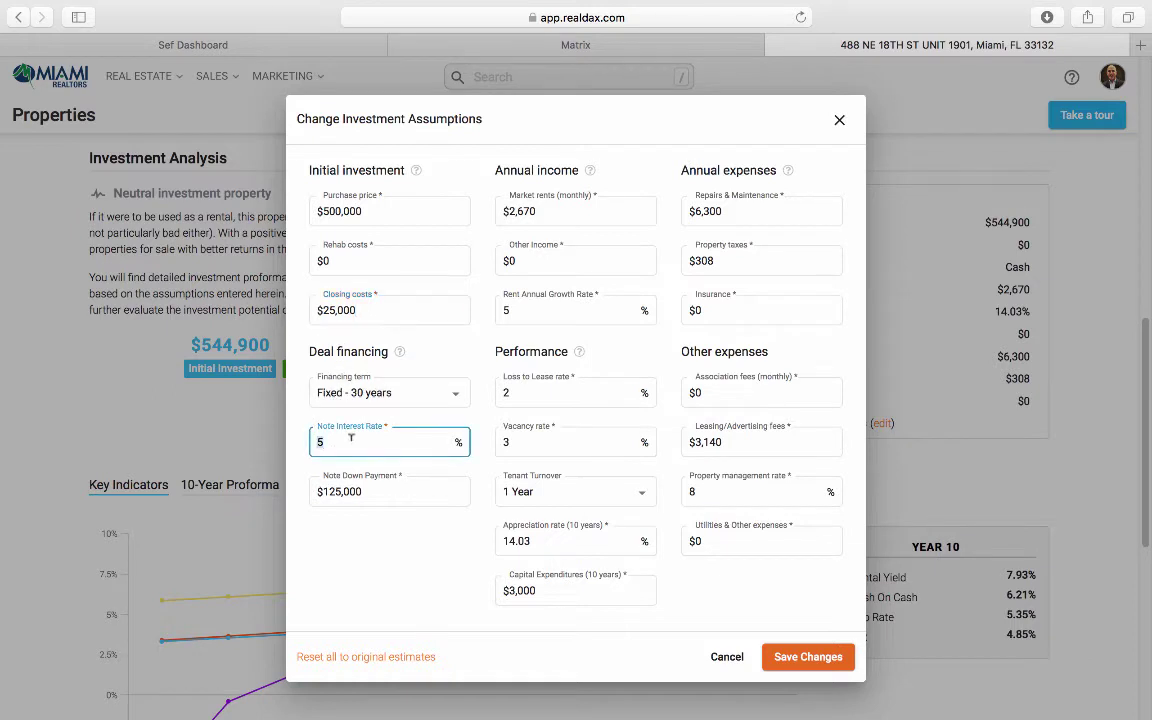
type("4")
left_click(382, 560)
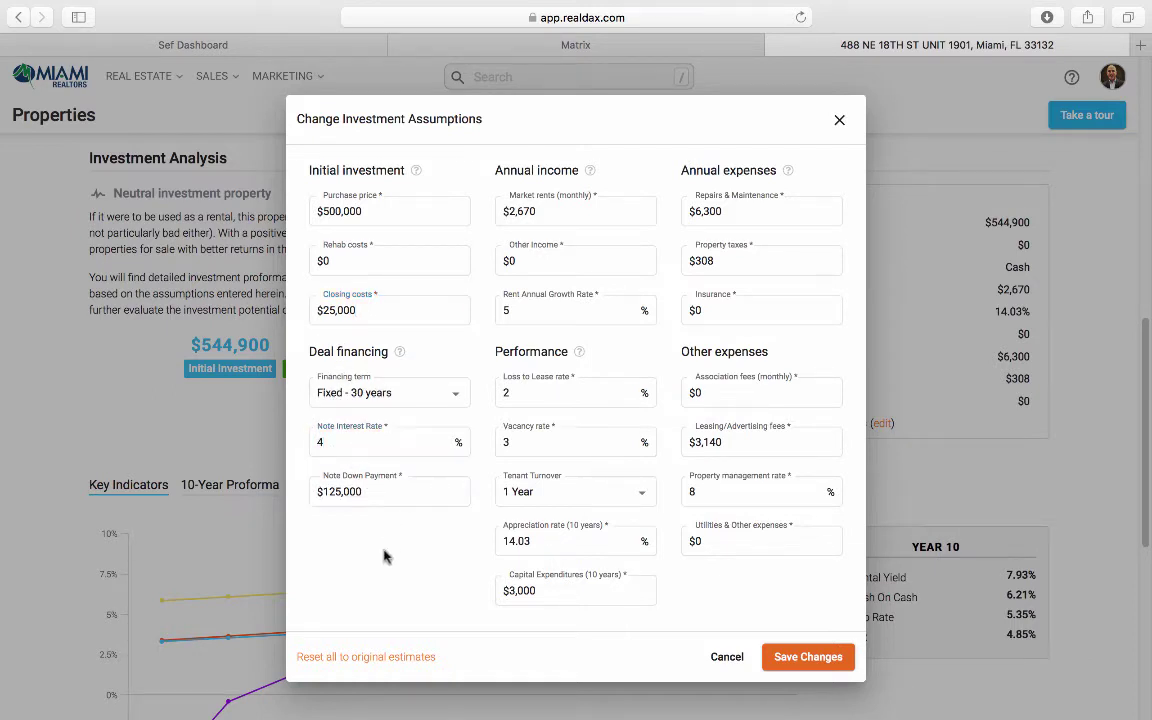
double_click(545, 208)
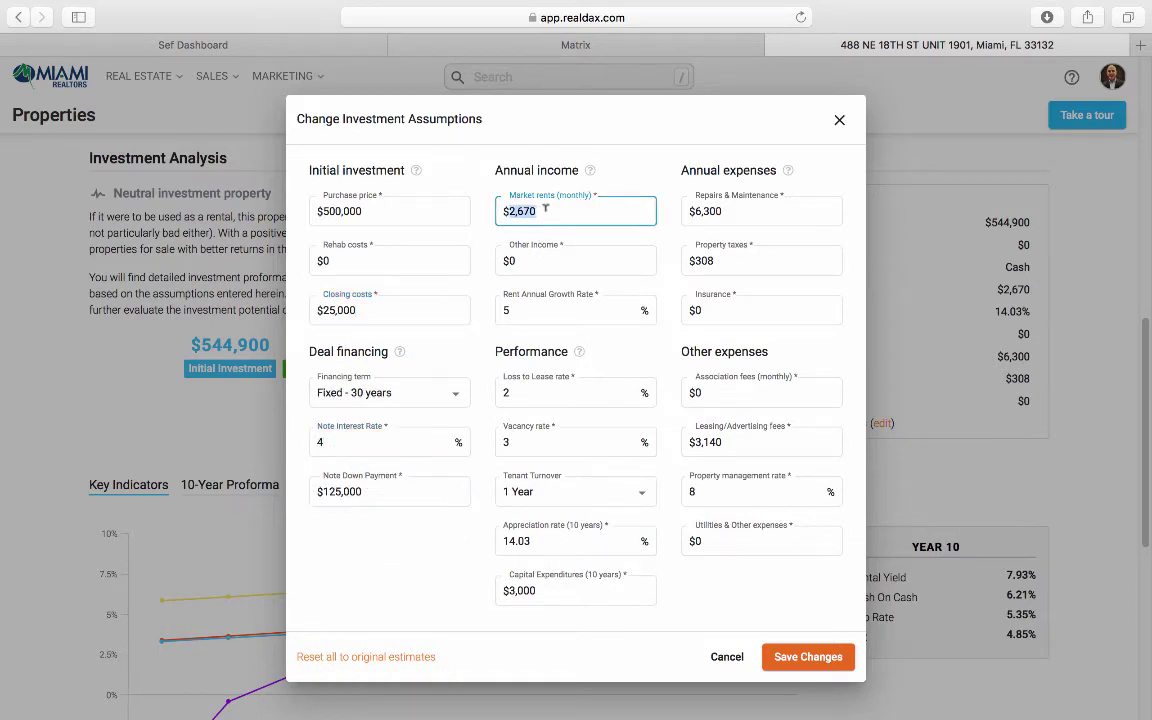
type("45")
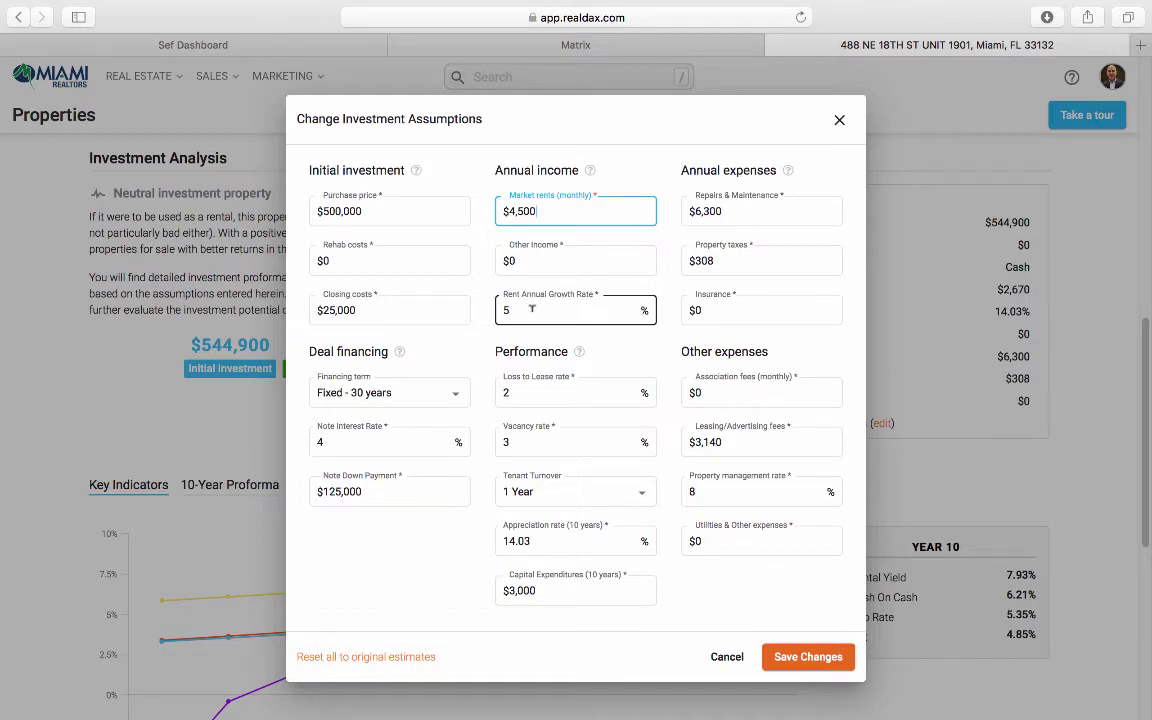
double_click(549, 390)
type("0")
double_click(543, 442)
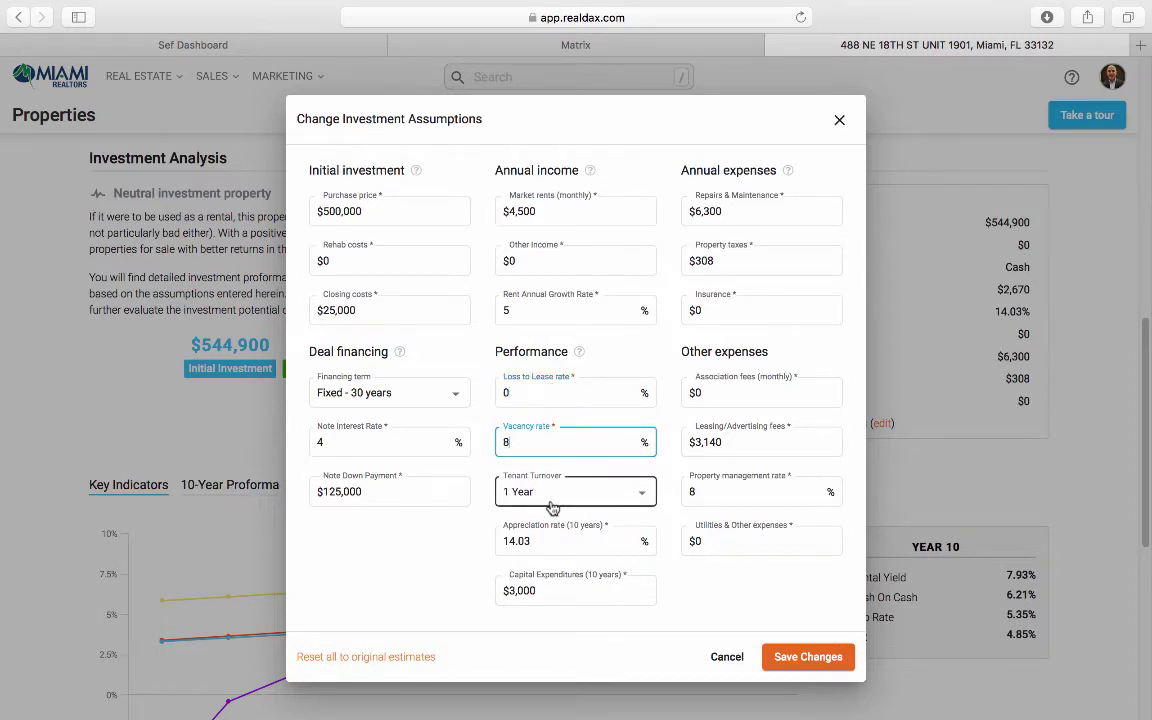
Step: Set 20% appreciation, $0 capital expenditures and $4,500 repairs and maintenance
double_click(540, 541)
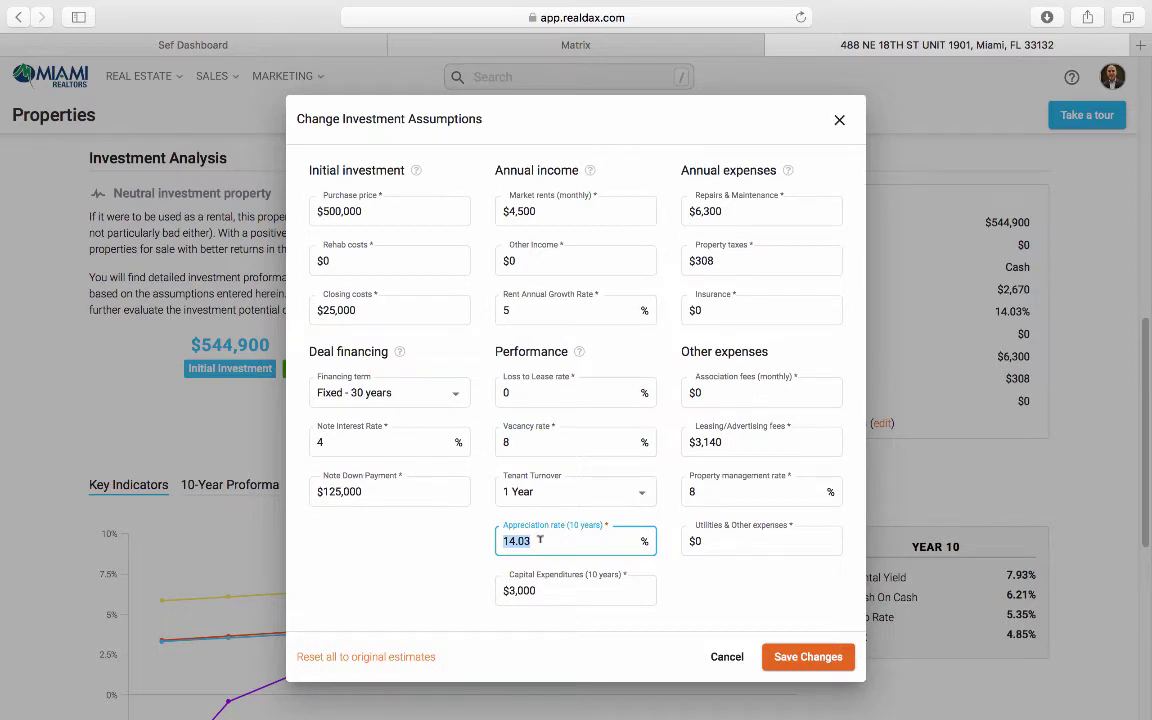
type("20")
left_click(481, 563)
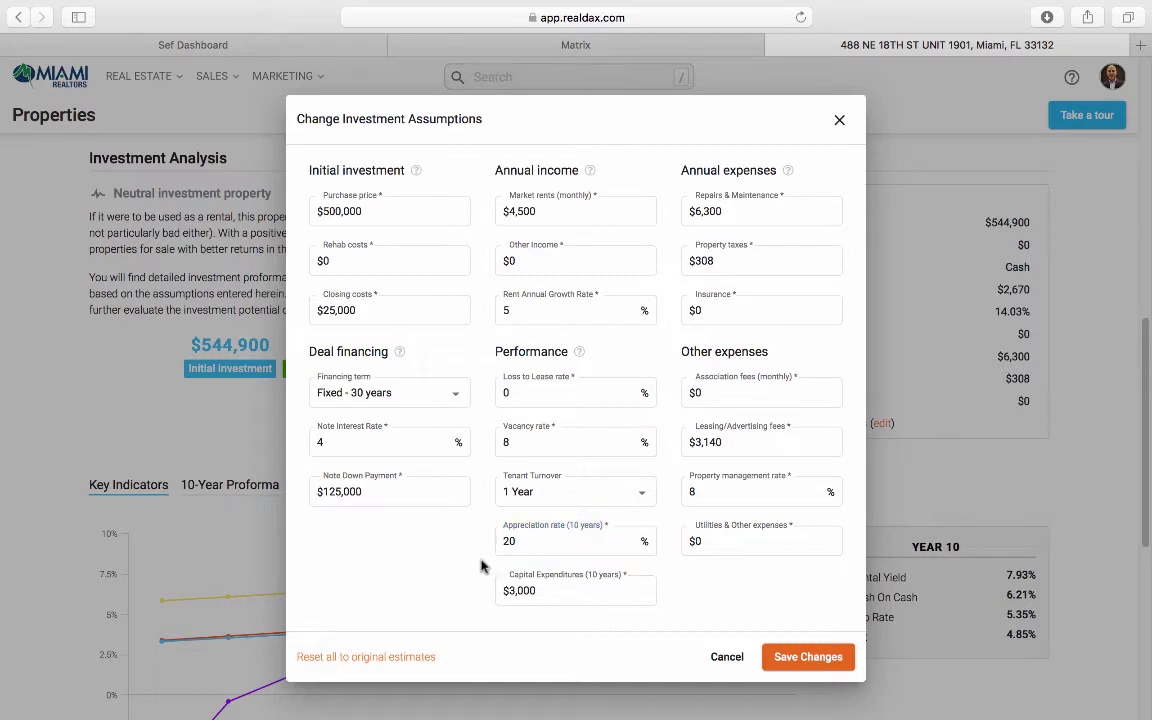
left_click(553, 591)
type("0")
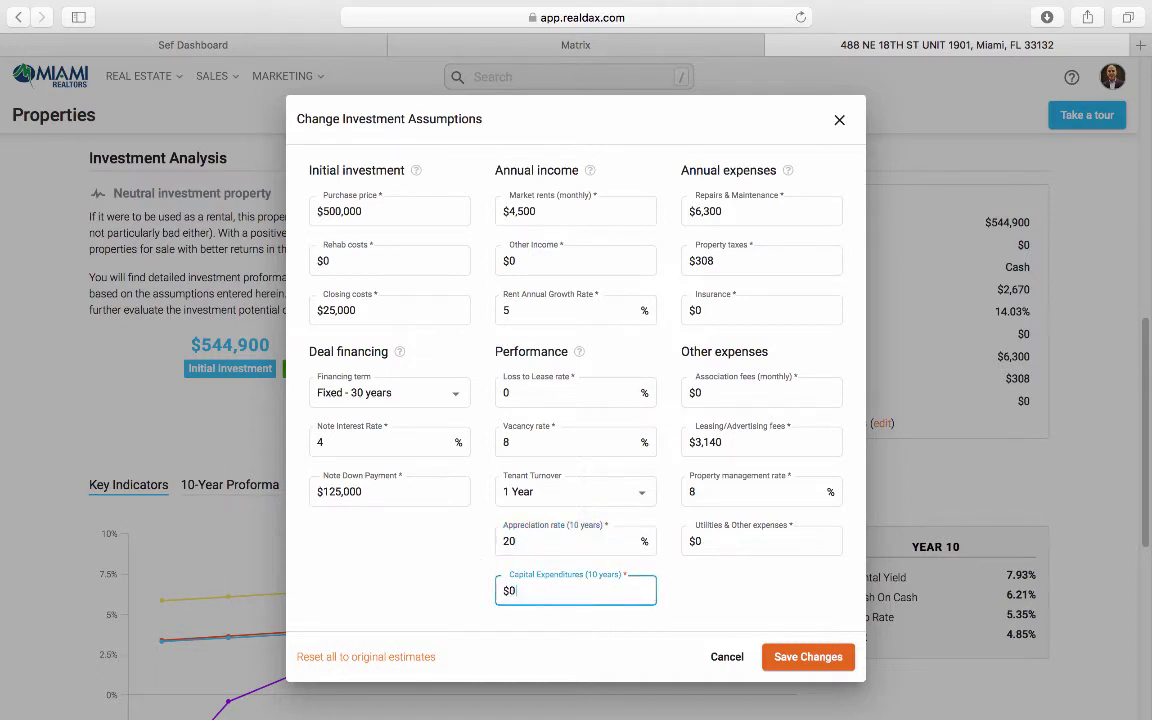
left_click(466, 597)
left_click(748, 211)
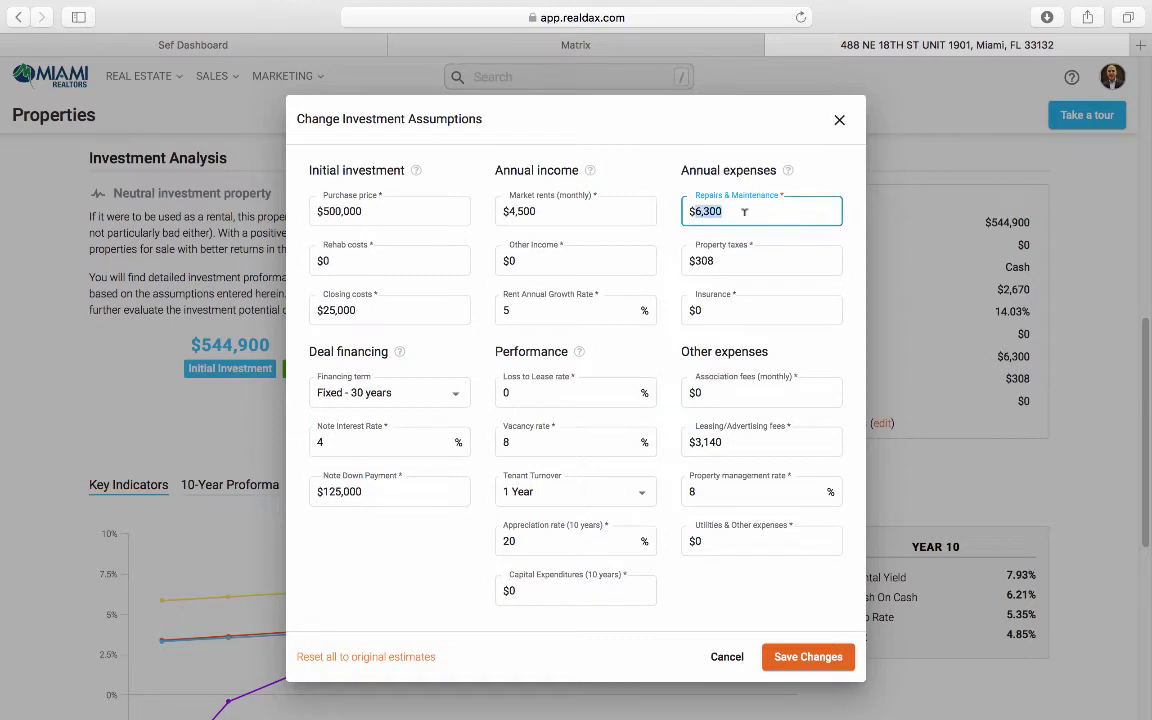
type("4,500")
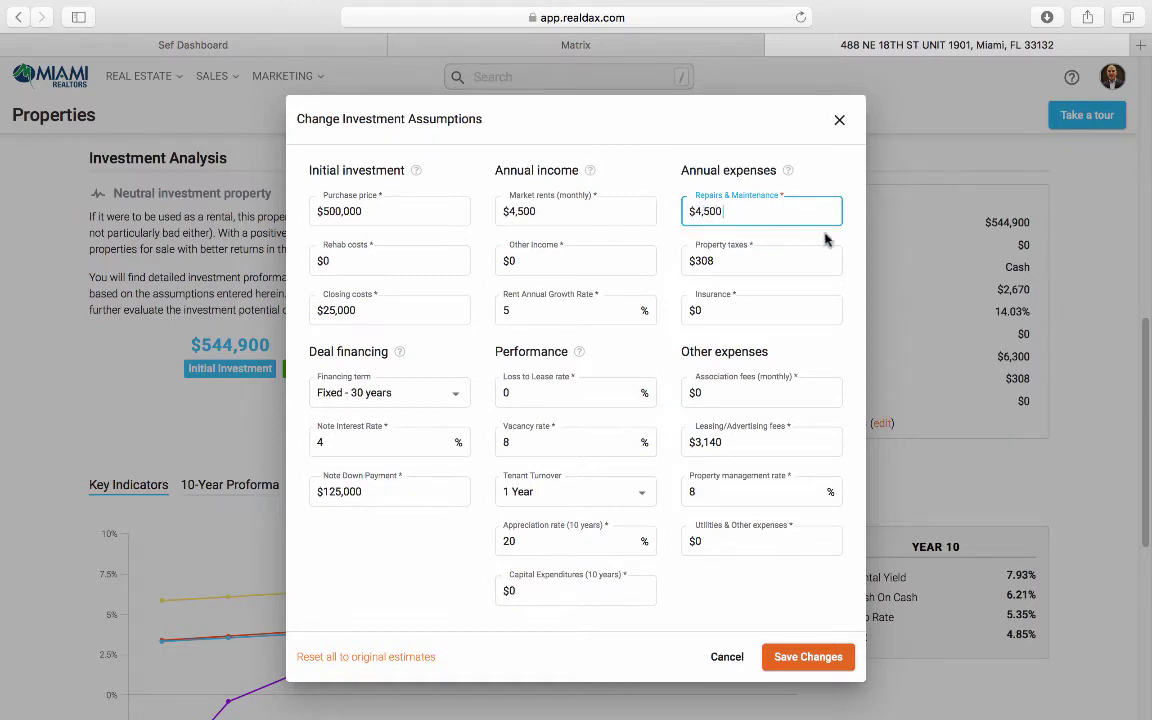
left_click(825, 238)
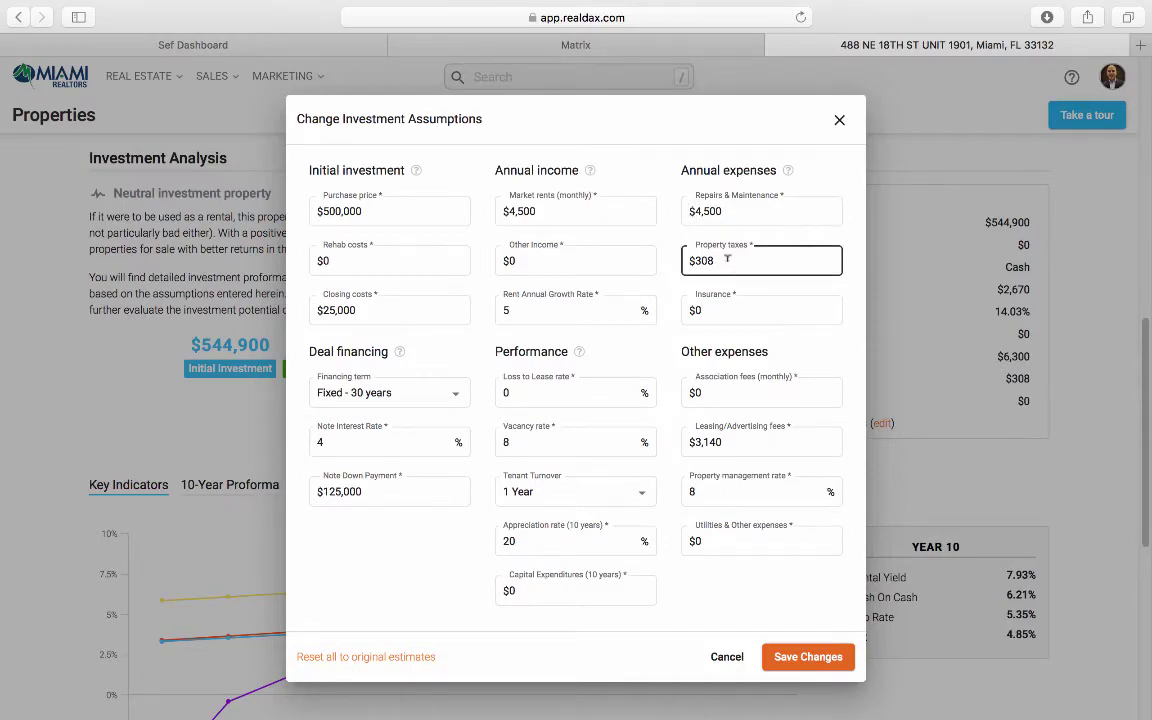
left_click(551, 43)
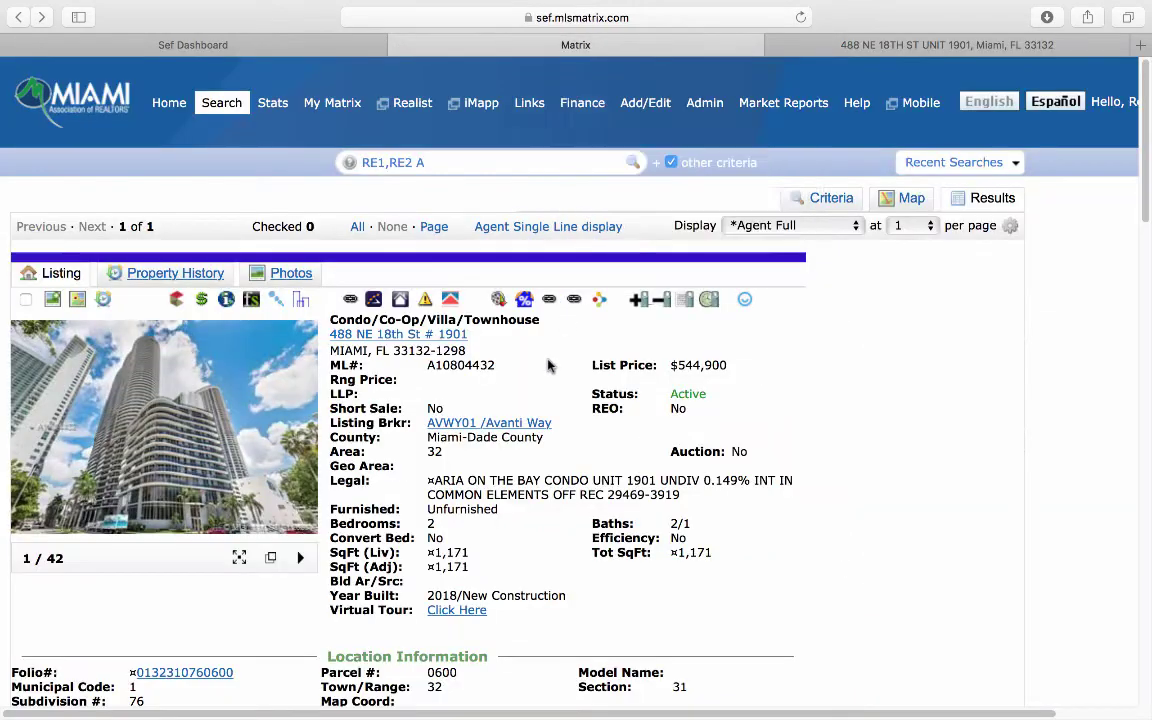
scroll(545, 365, "down", 10)
scroll(548, 355, "down", 10)
scroll(409, 378, "up", 3)
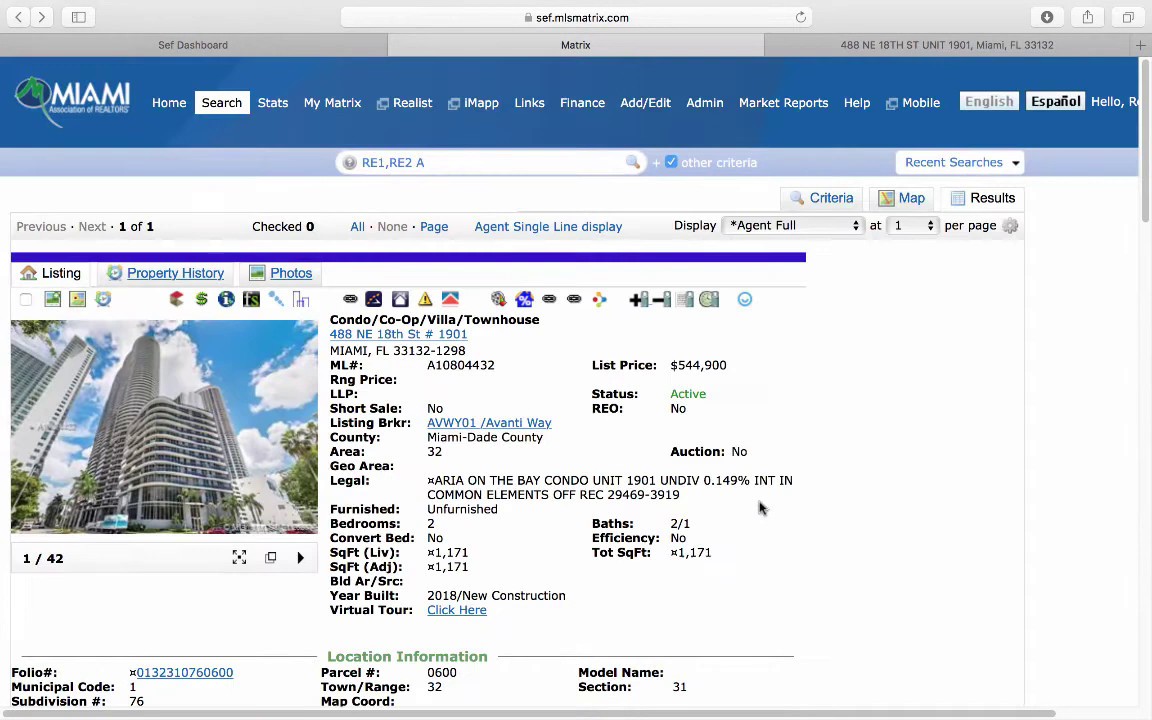
scroll(690, 445, "up", 15)
mouse_move(745, 104)
left_click(948, 45)
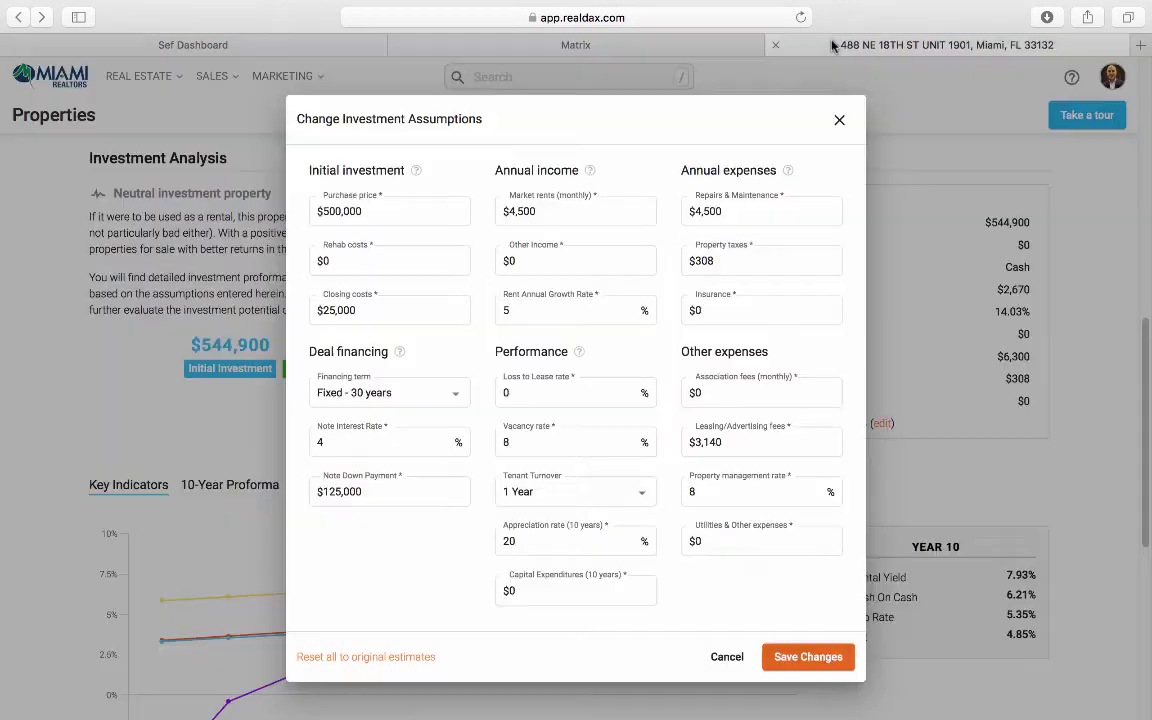
Step: Enter $10,000 property taxes and $1,200 insurance
left_click(734, 257)
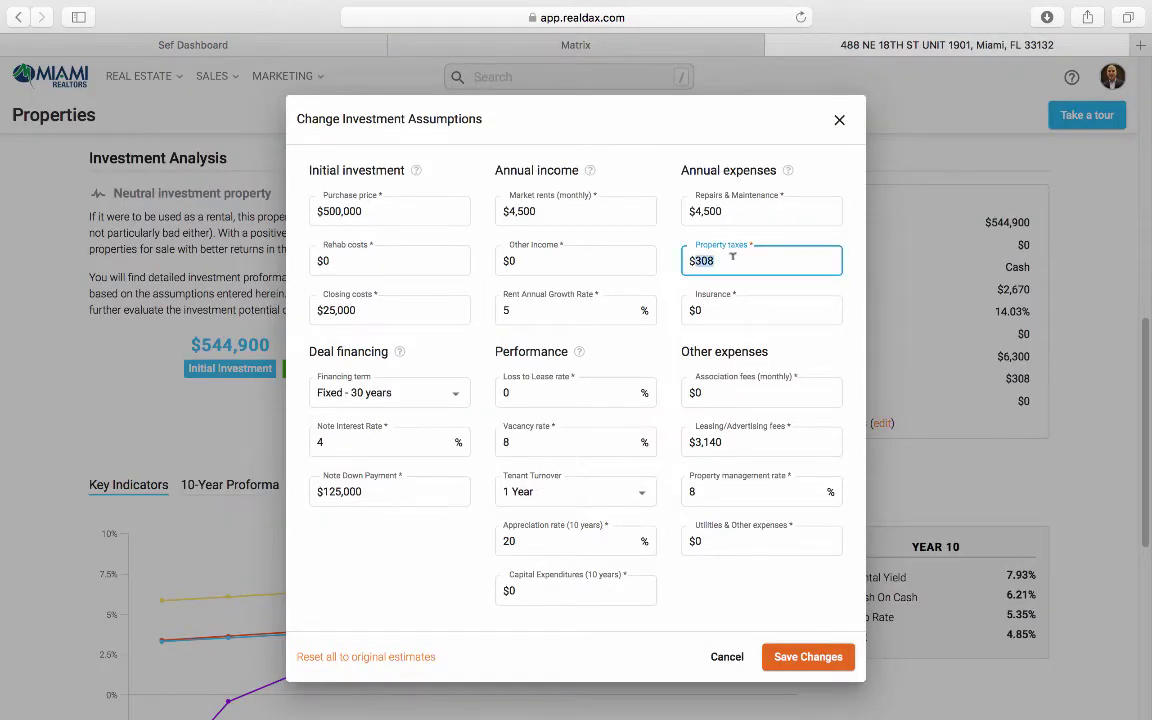
type("10,000")
left_click(741, 310)
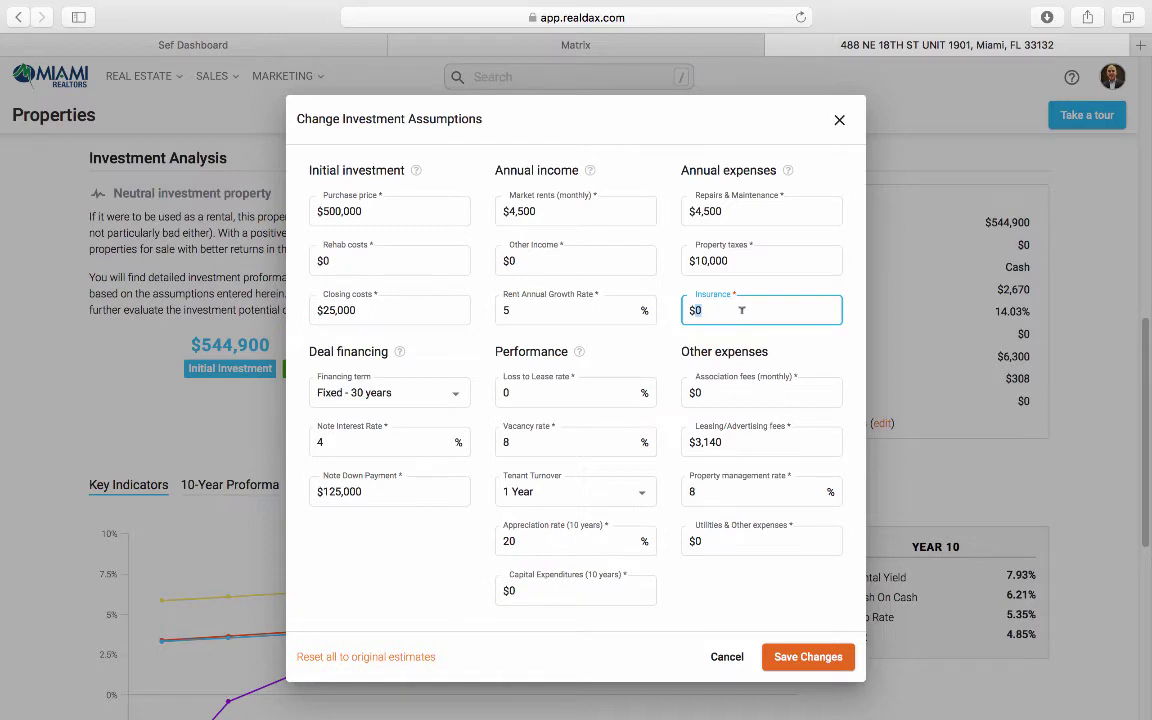
type("1,200")
Step: Review the Matrix MLS listing's financial details, then return to Realdax
left_click(542, 42)
scroll(511, 386, "down", 20)
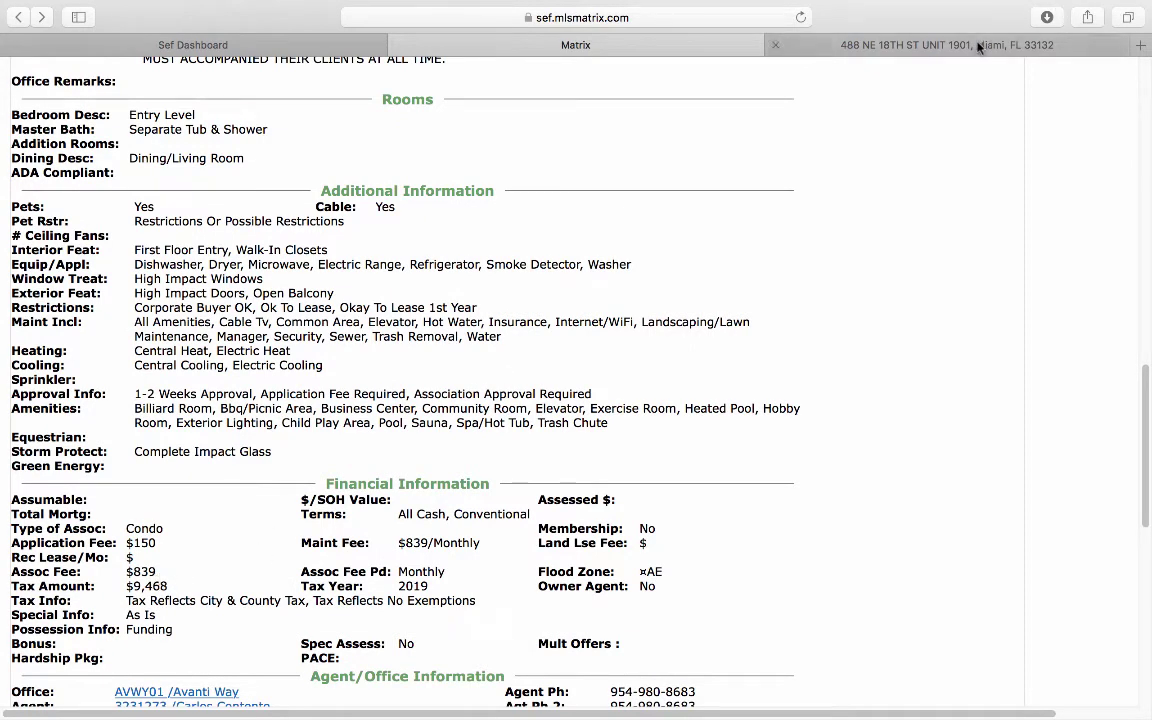
left_click(864, 45)
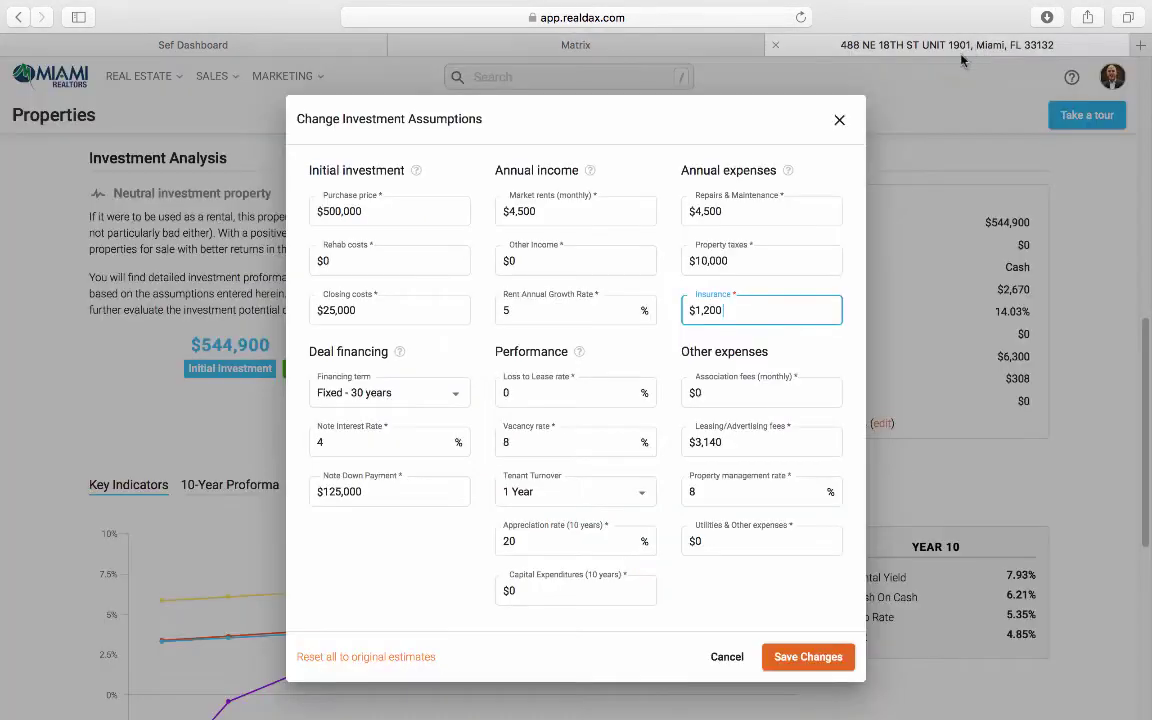
Step: Enter $839 association fees, $4,500 leasing fees and a 10% management rate, then save
left_click(759, 392)
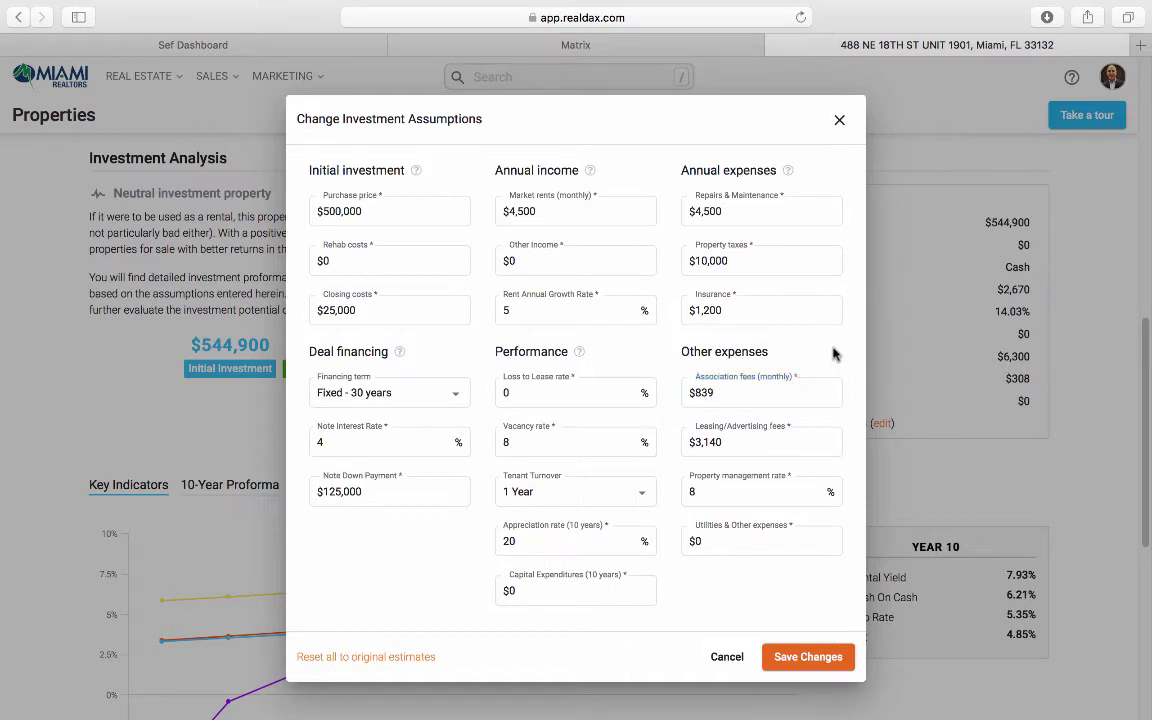
left_click(787, 436)
triple_click(759, 442)
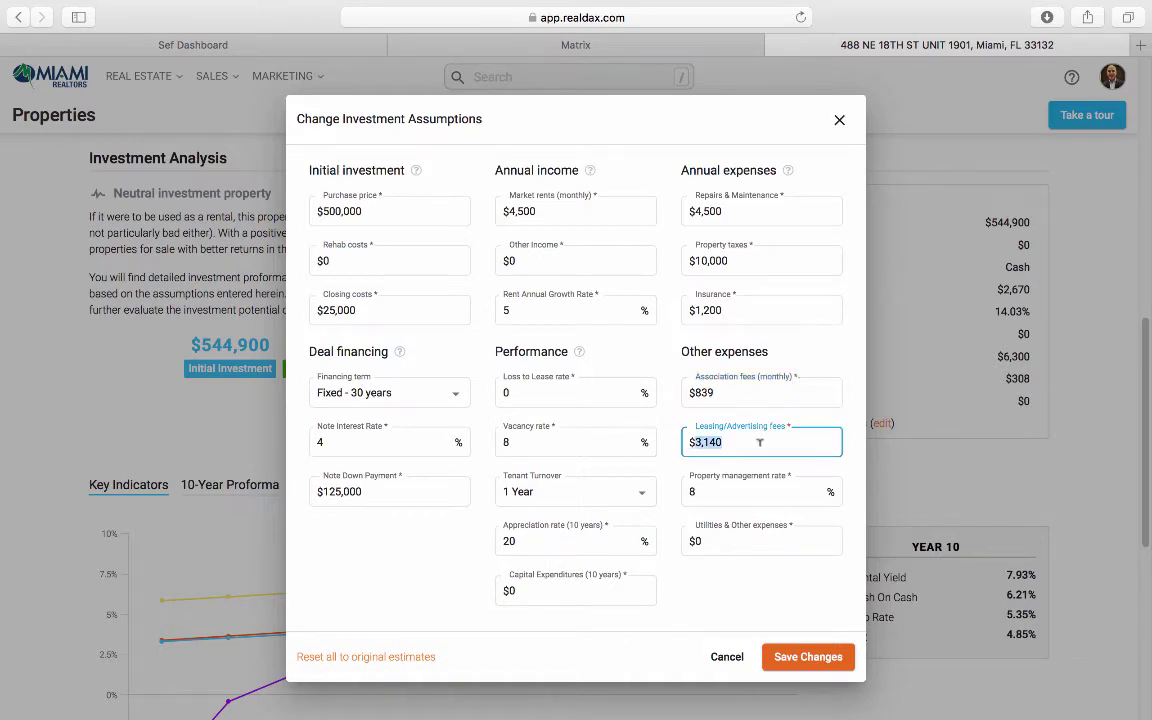
type("4500")
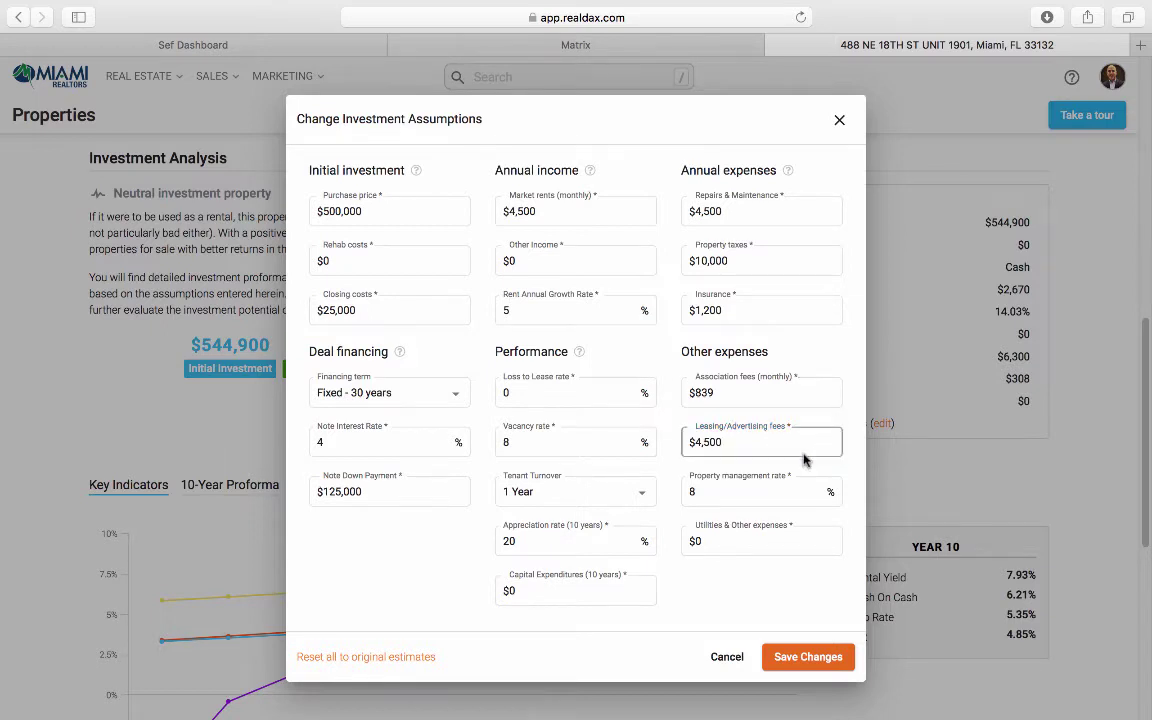
left_click(771, 490)
triple_click(736, 487)
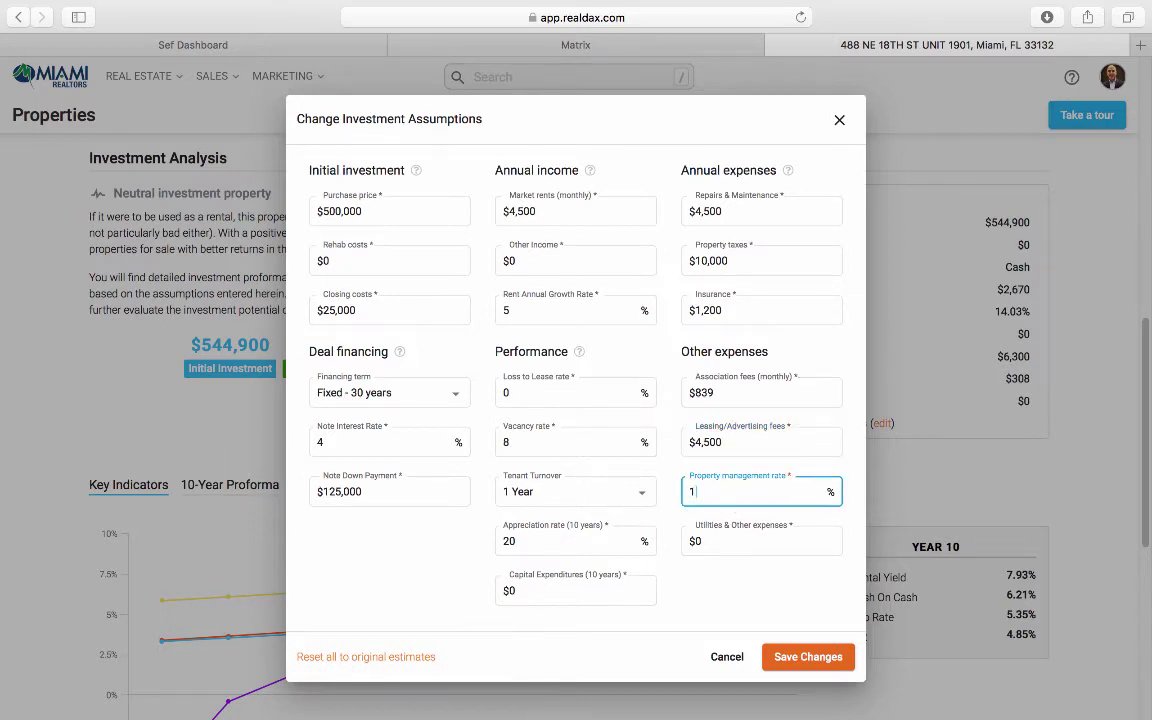
type("10")
left_click(810, 468)
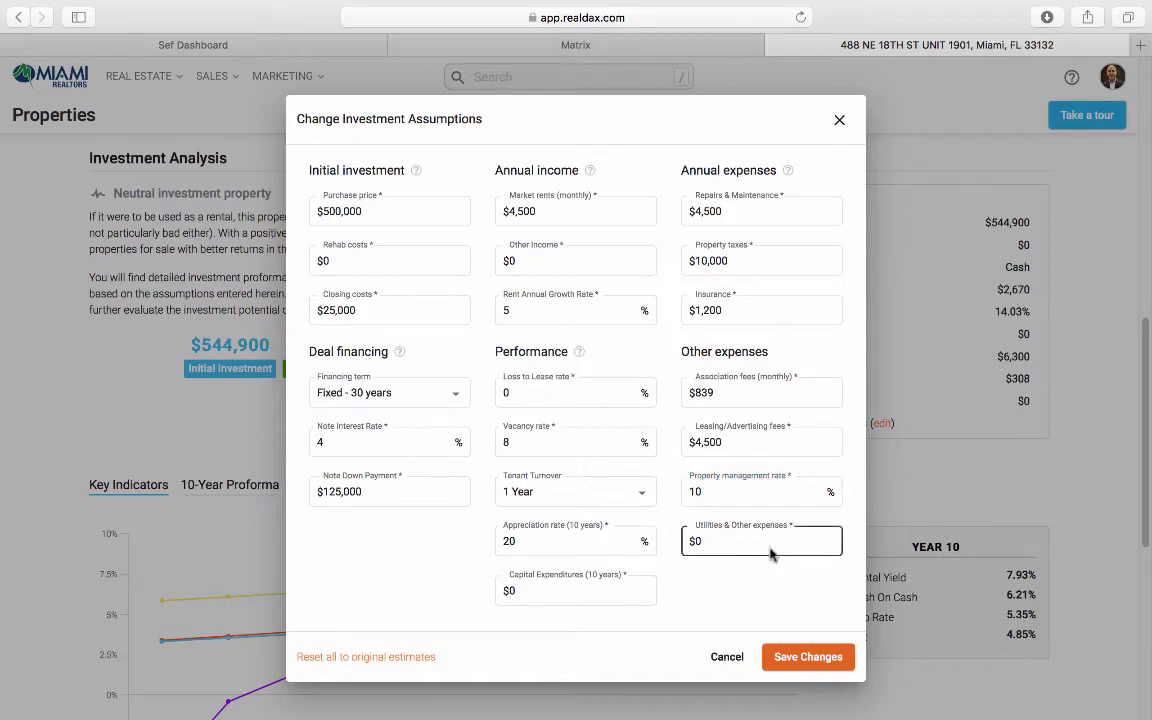
left_click(812, 662)
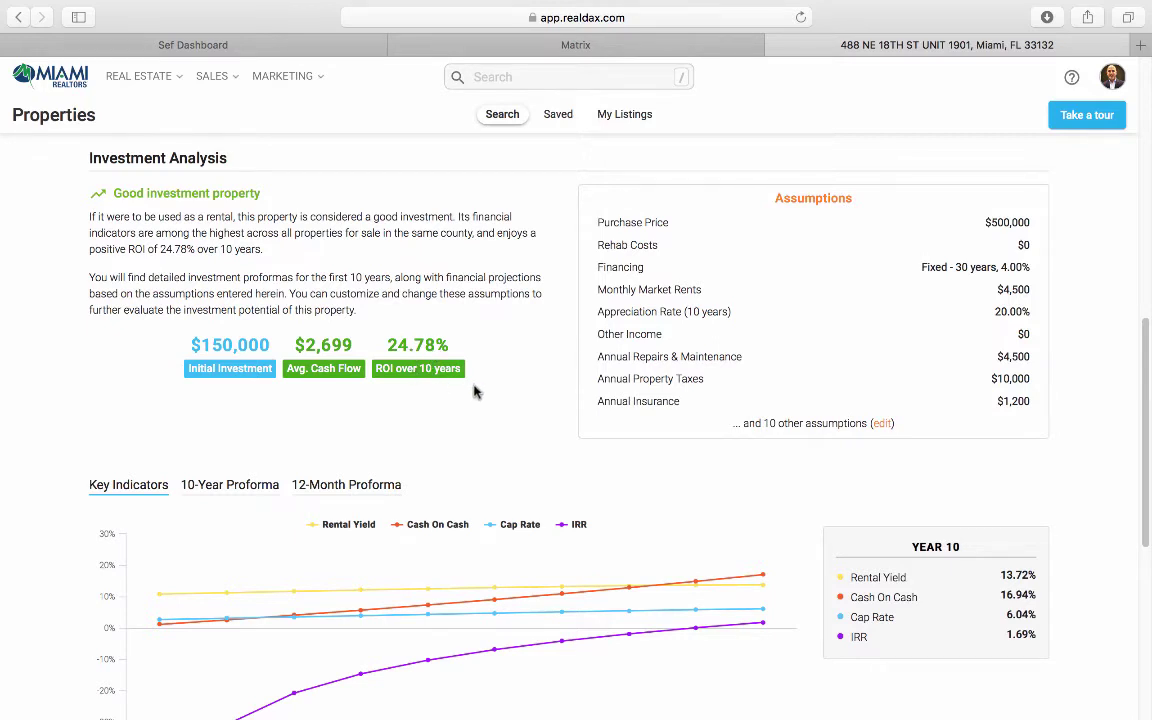
Step: Reopen the assumptions via the (edit) link beside '... and 10 other assumptions'
scroll(475, 392, "down", 1)
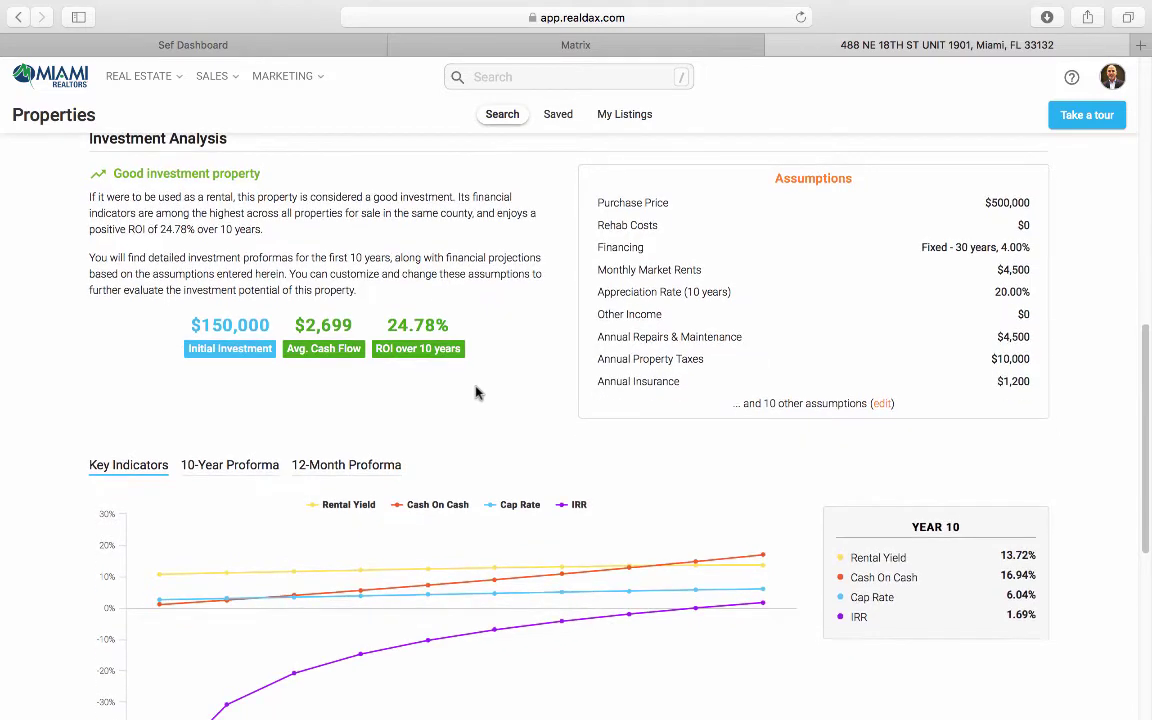
scroll(475, 392, "down", 2)
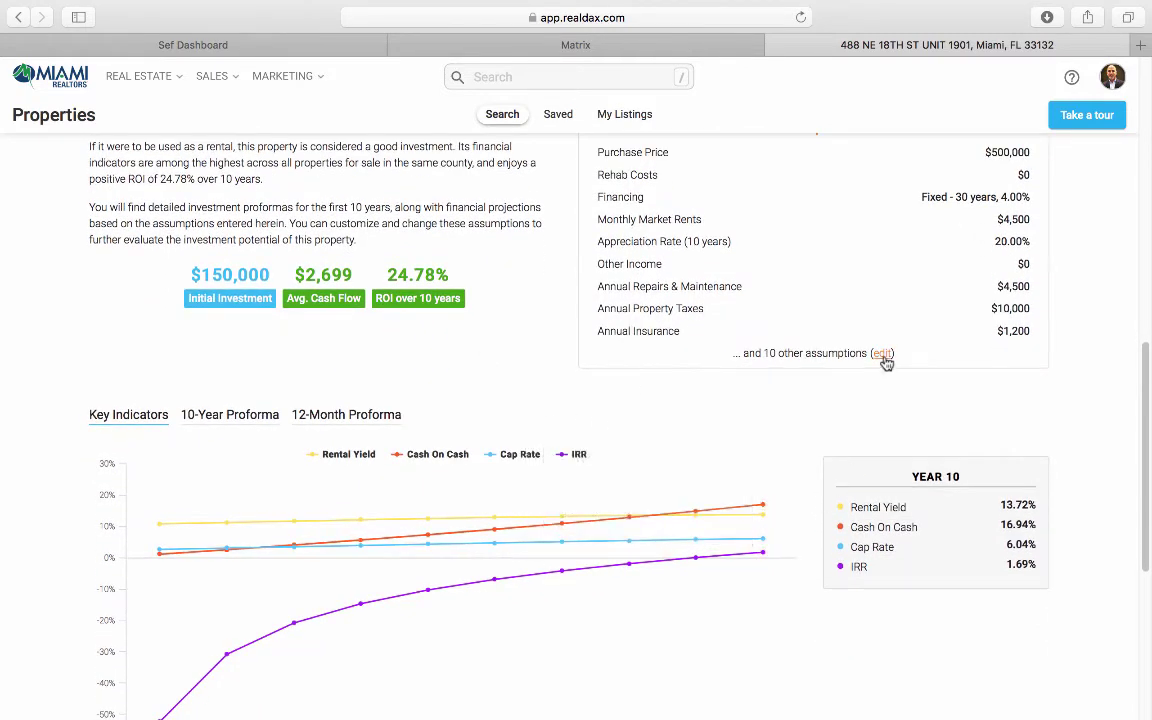
left_click(884, 357)
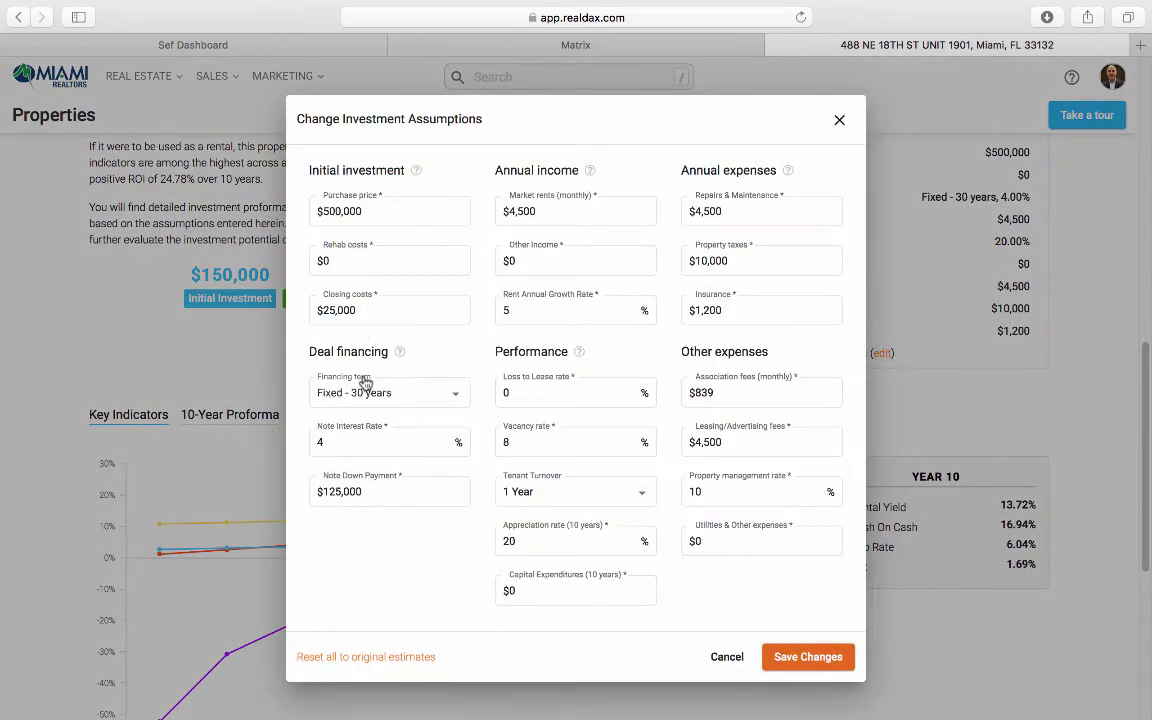
Step: Switch financing to Cash, change closing costs to $10,000, and save
left_click(366, 388)
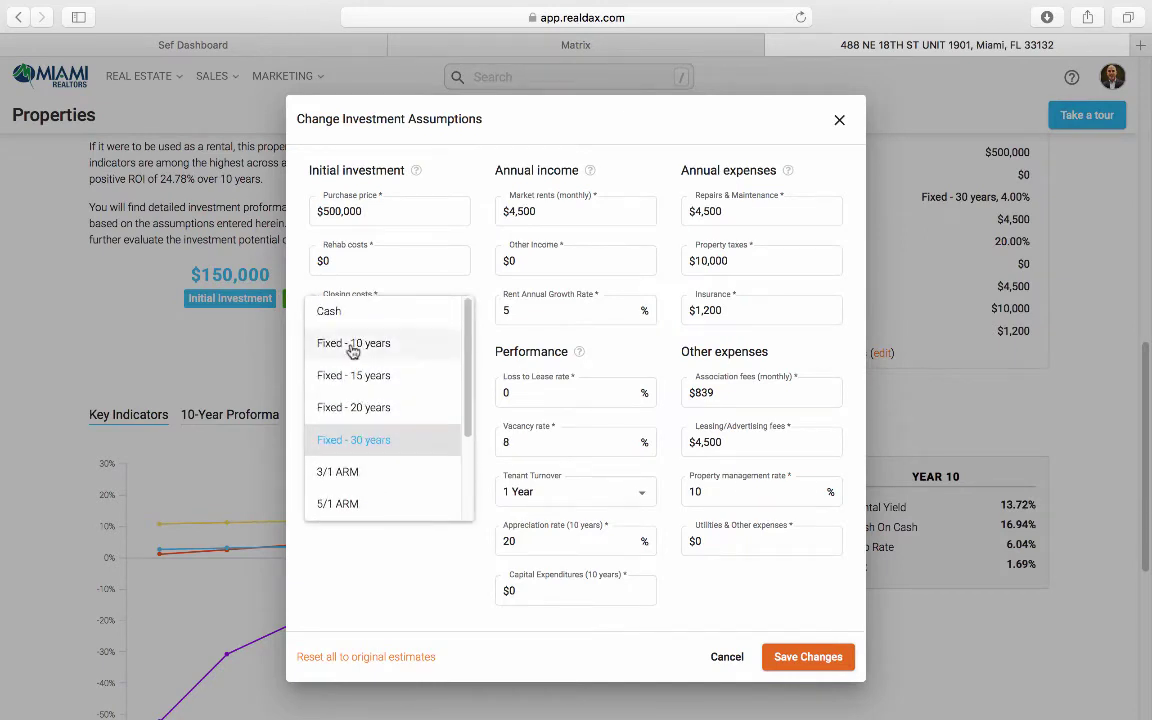
left_click(352, 313)
left_click(354, 318)
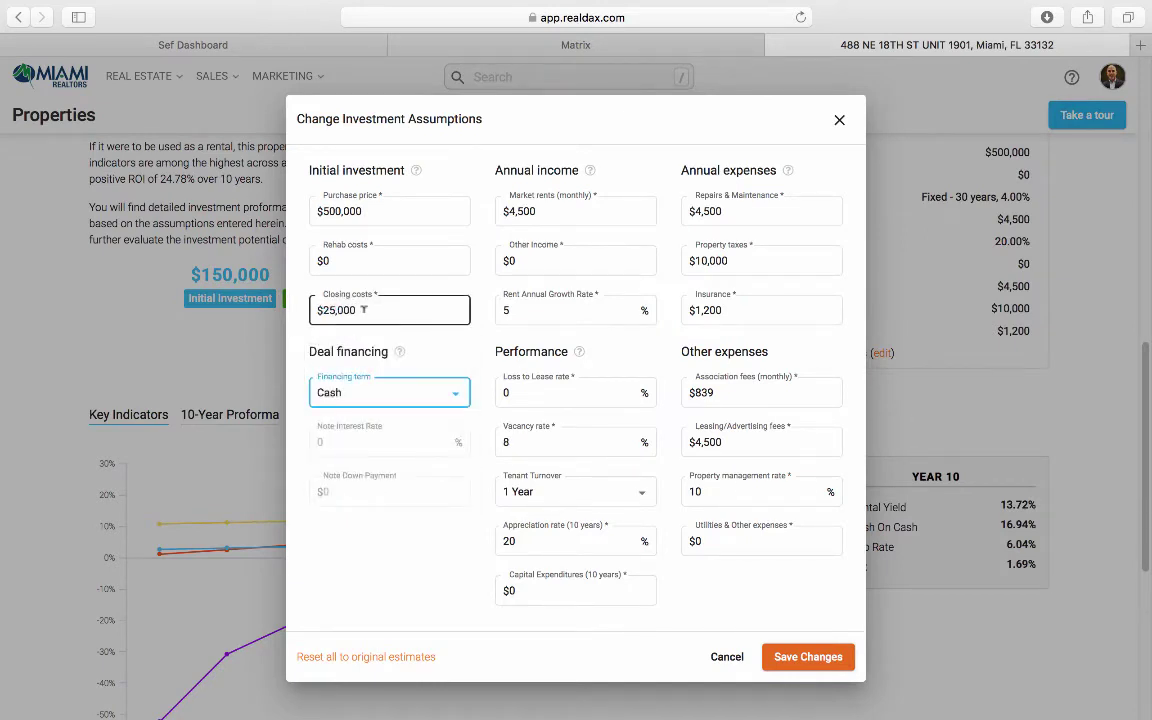
double_click(364, 310)
key("BackSpace")
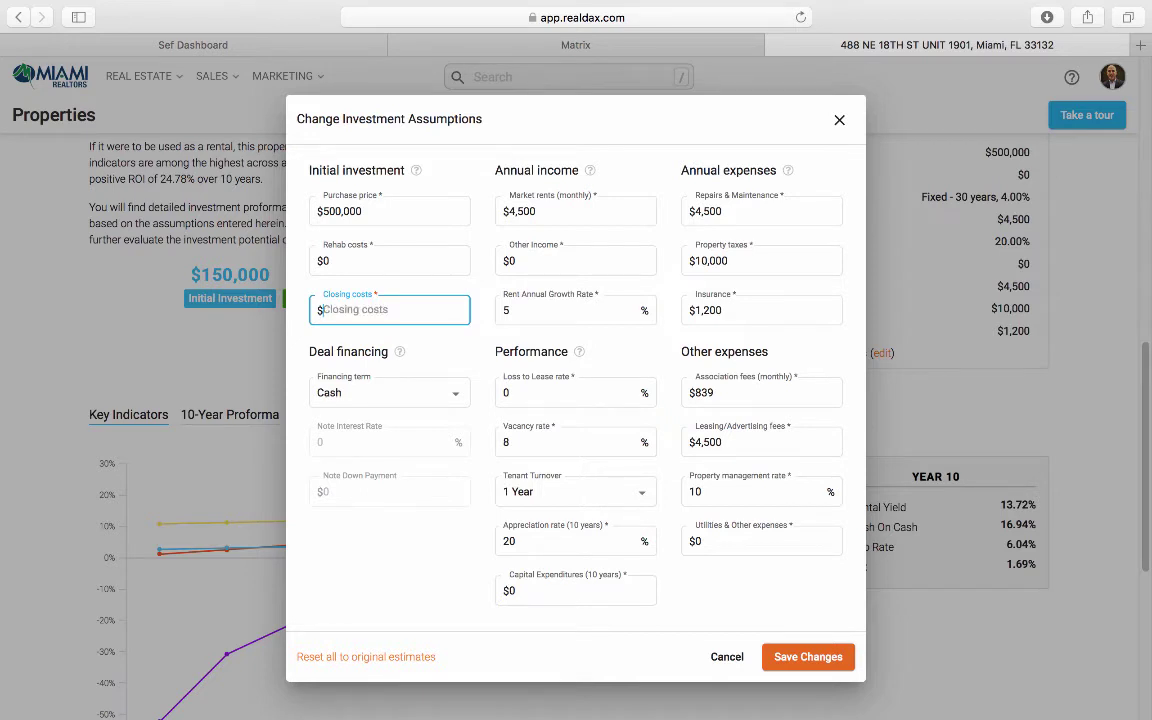
type("10,000")
left_click(803, 657)
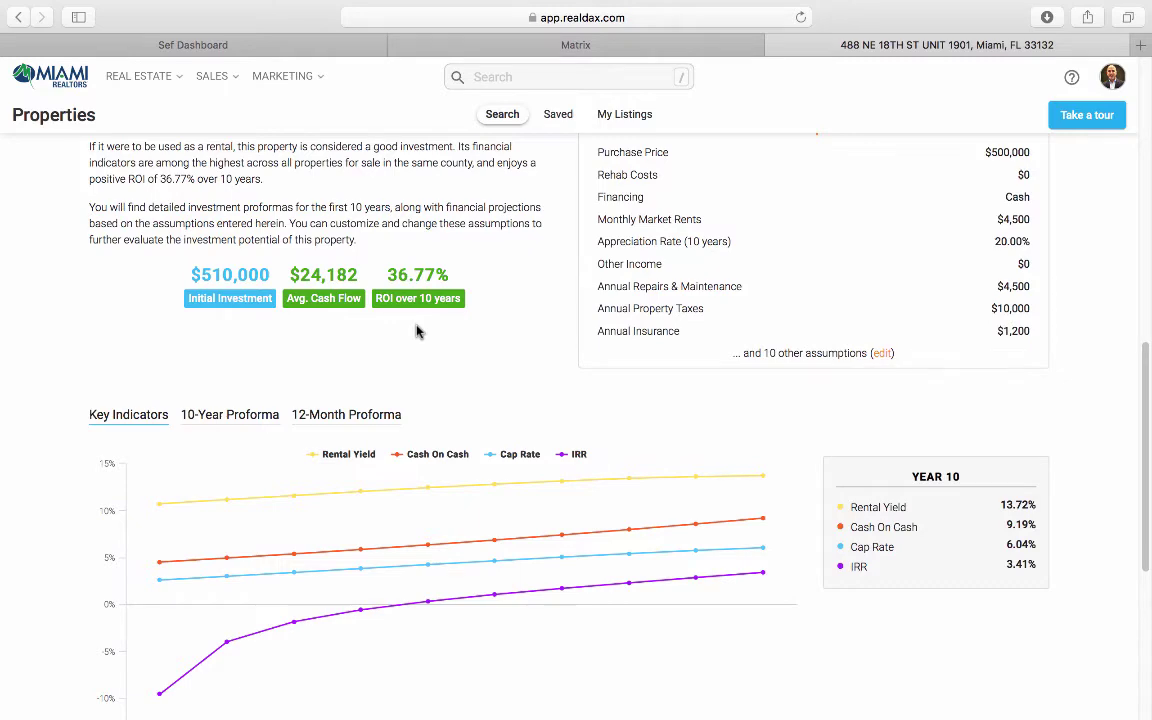
Step: Change the monthly market rent to $5,500 in the assumptions and save
left_click(881, 353)
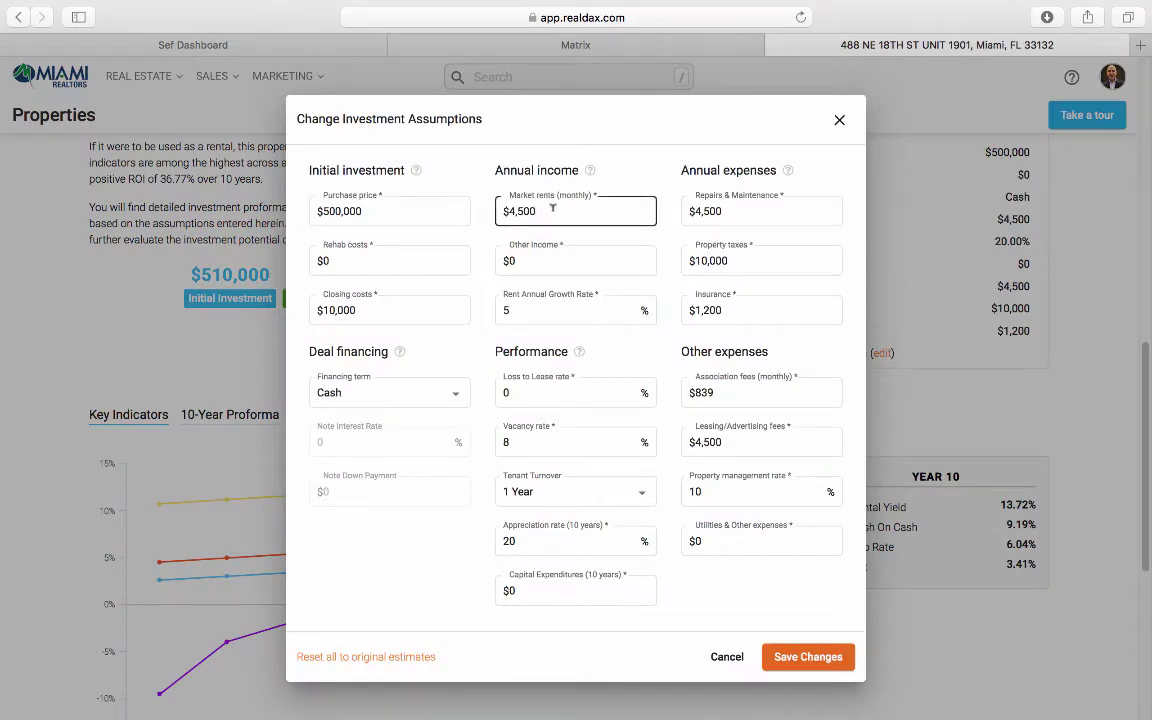
left_click(552, 210)
type("5")
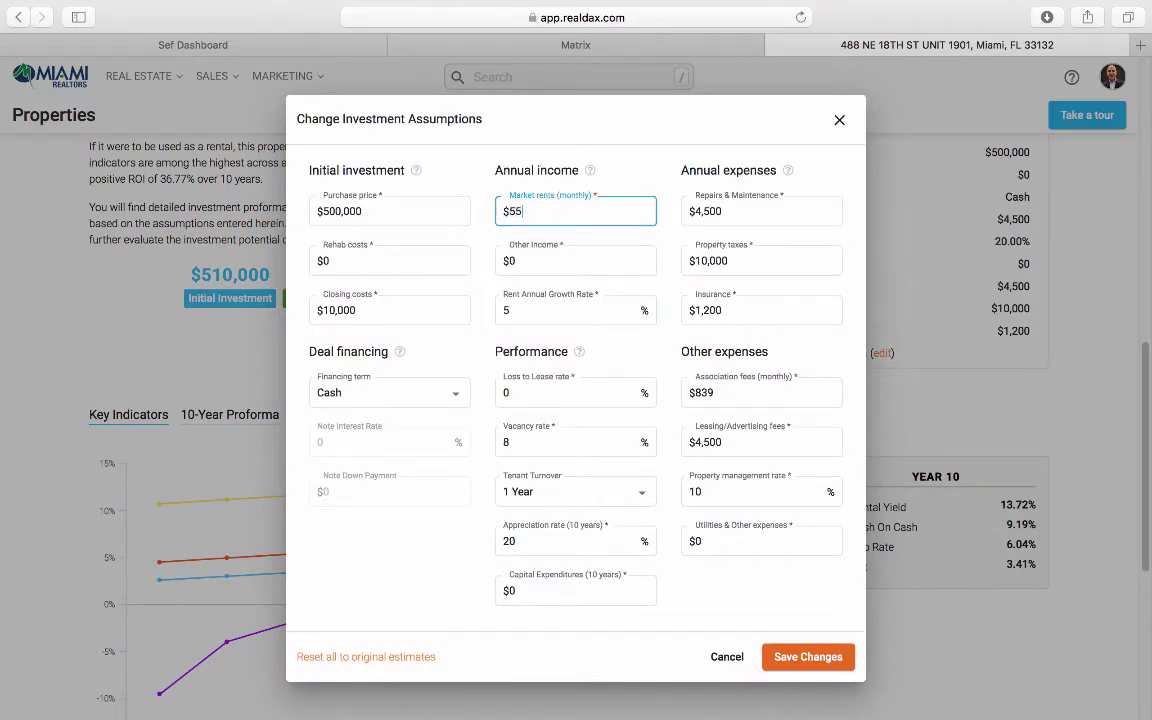
type(",500")
left_click(790, 660)
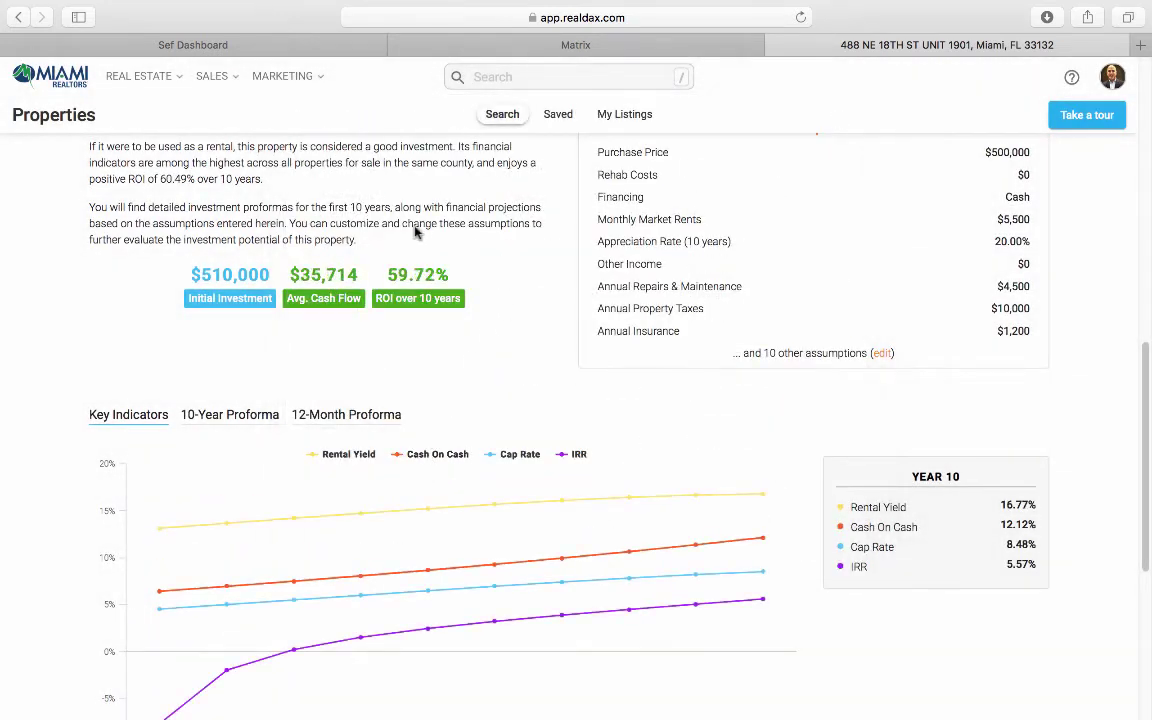
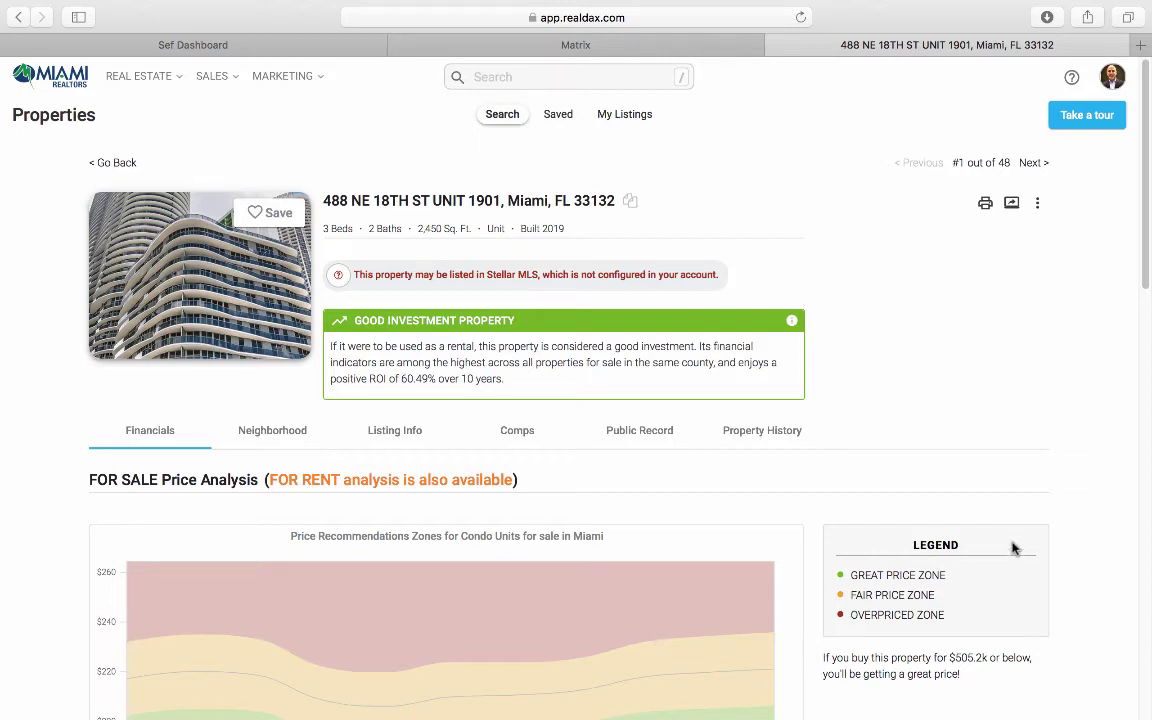
Step: Return to the property search and filter on Multifamilies (2-4 units) instead of Condo/Co-op/Unit
left_click(165, 80)
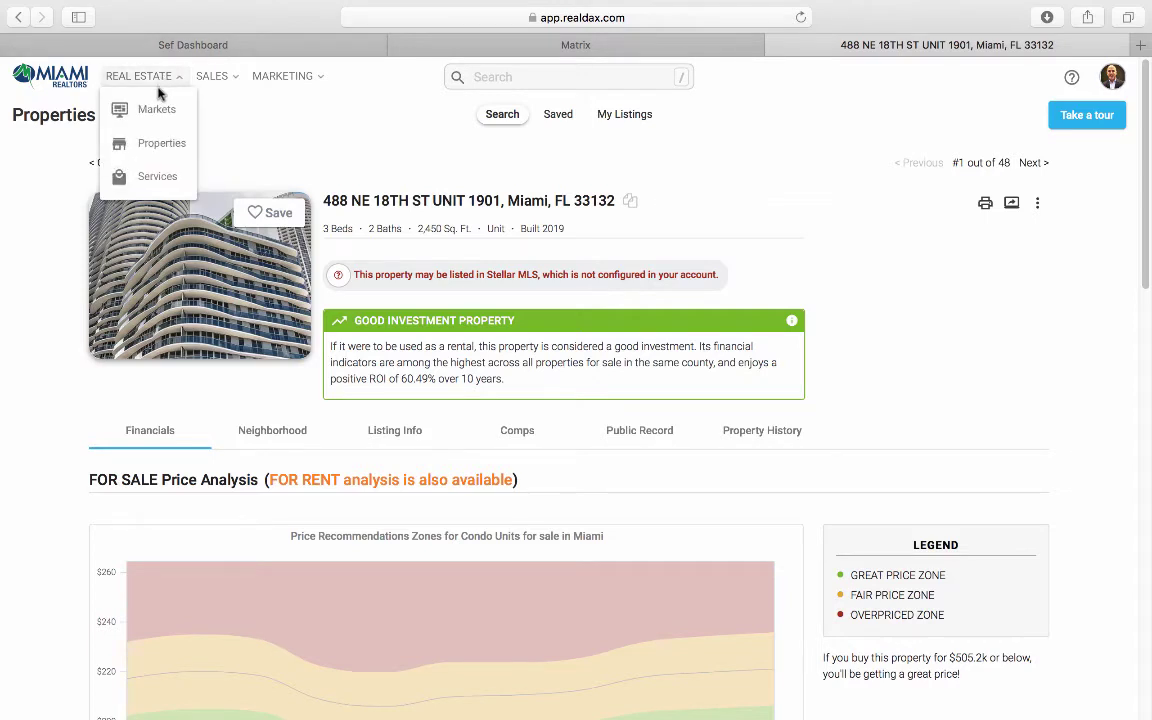
left_click(116, 162)
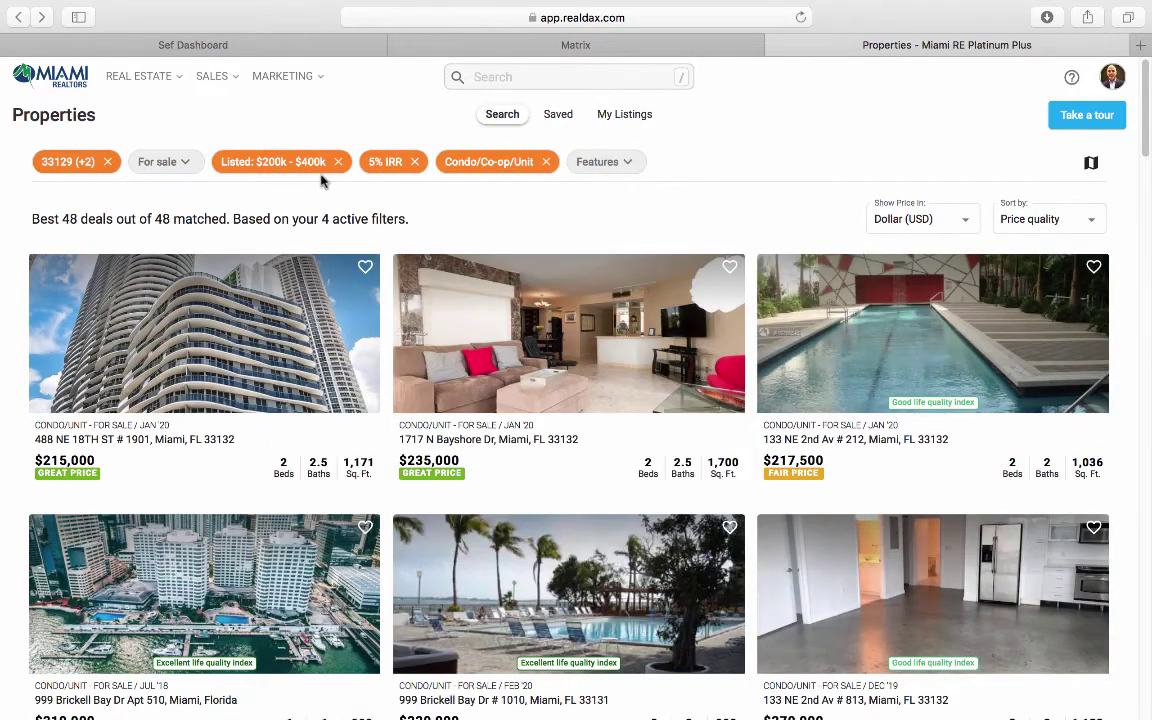
left_click(490, 168)
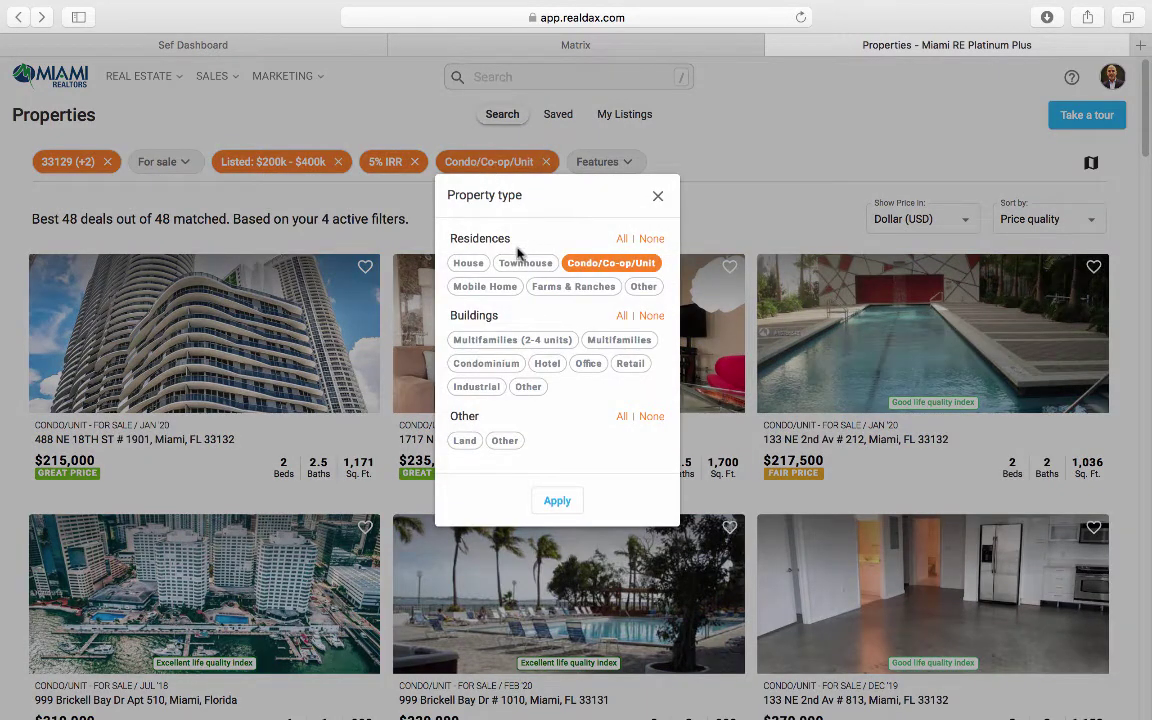
left_click(641, 267)
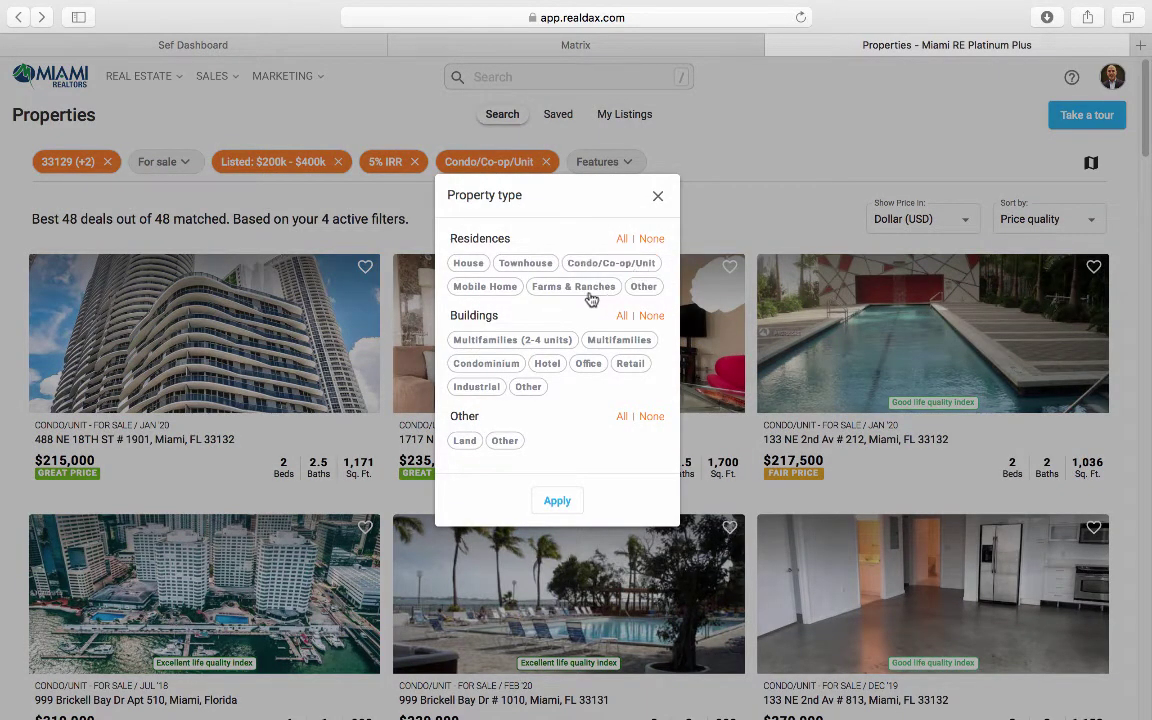
left_click(532, 343)
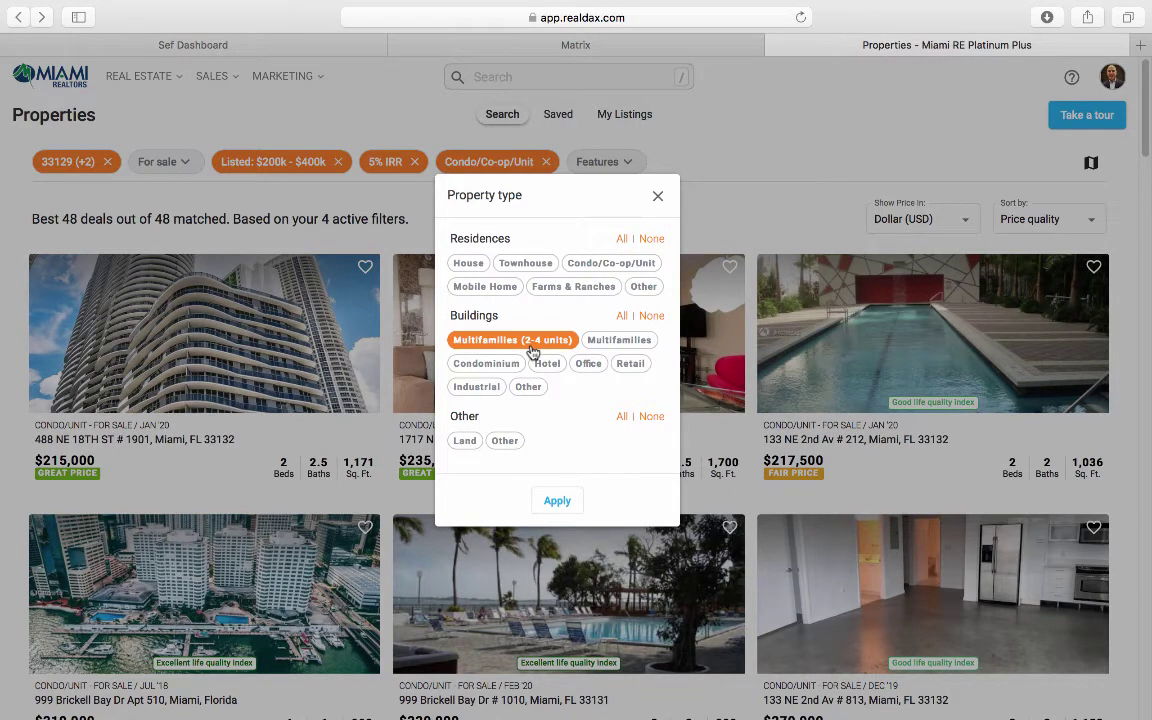
left_click(550, 501)
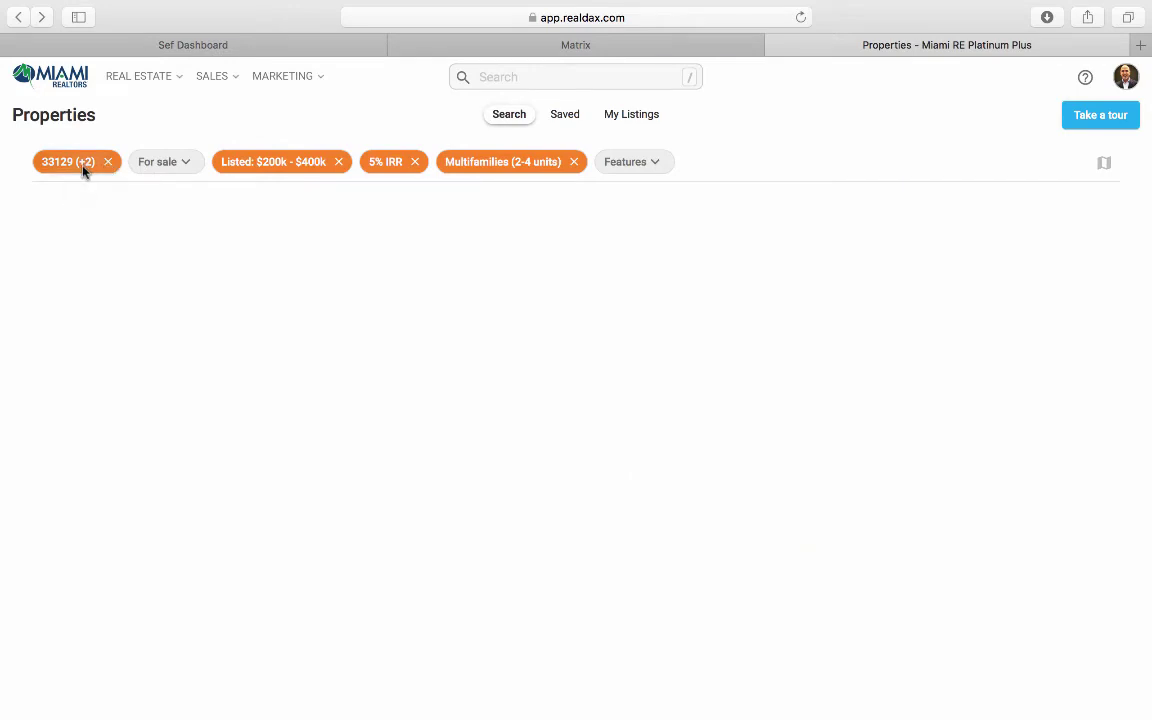
Step: Remove zip codes 33129, 33131 and 33132 and set the location to Miami Dade County
left_click(76, 163)
left_click(48, 315)
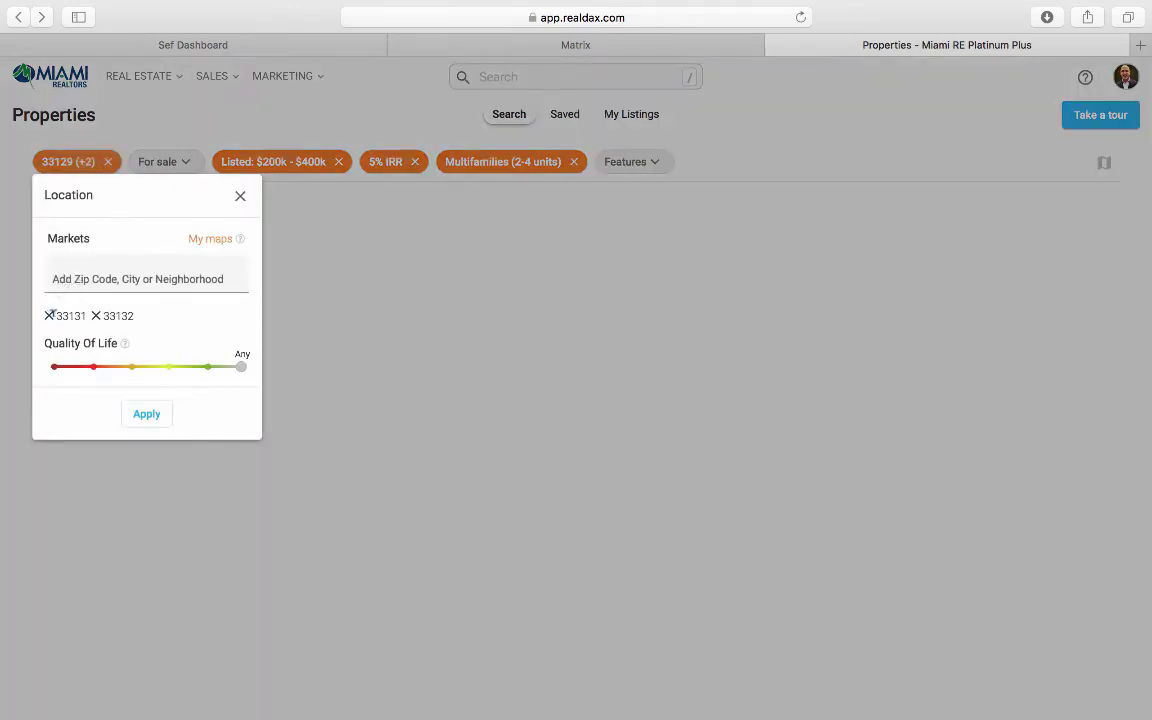
left_click(48, 315)
left_click(48, 315)
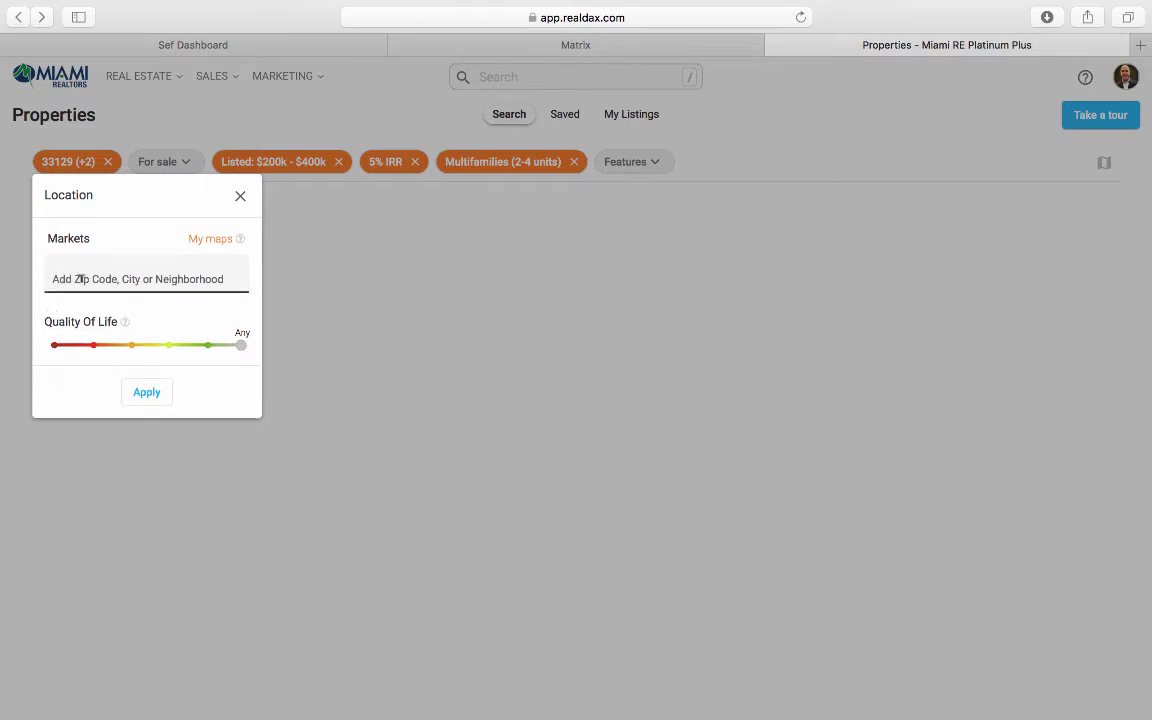
left_click(81, 278)
type("miami dade")
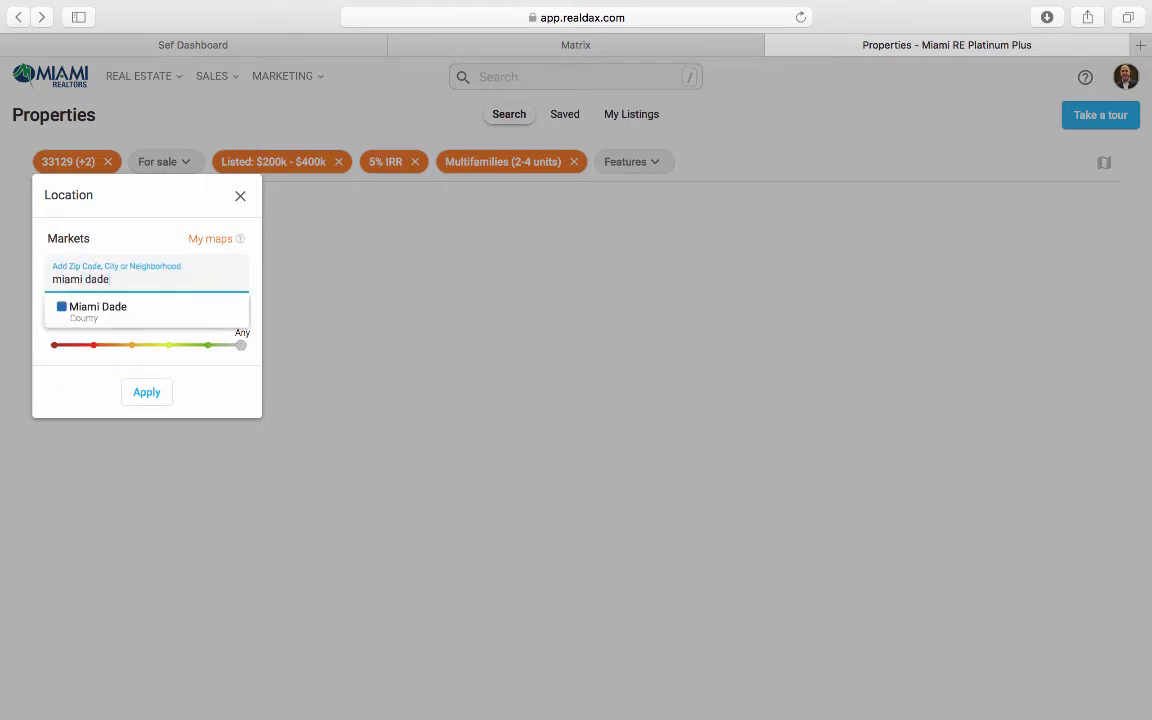
left_click(100, 309)
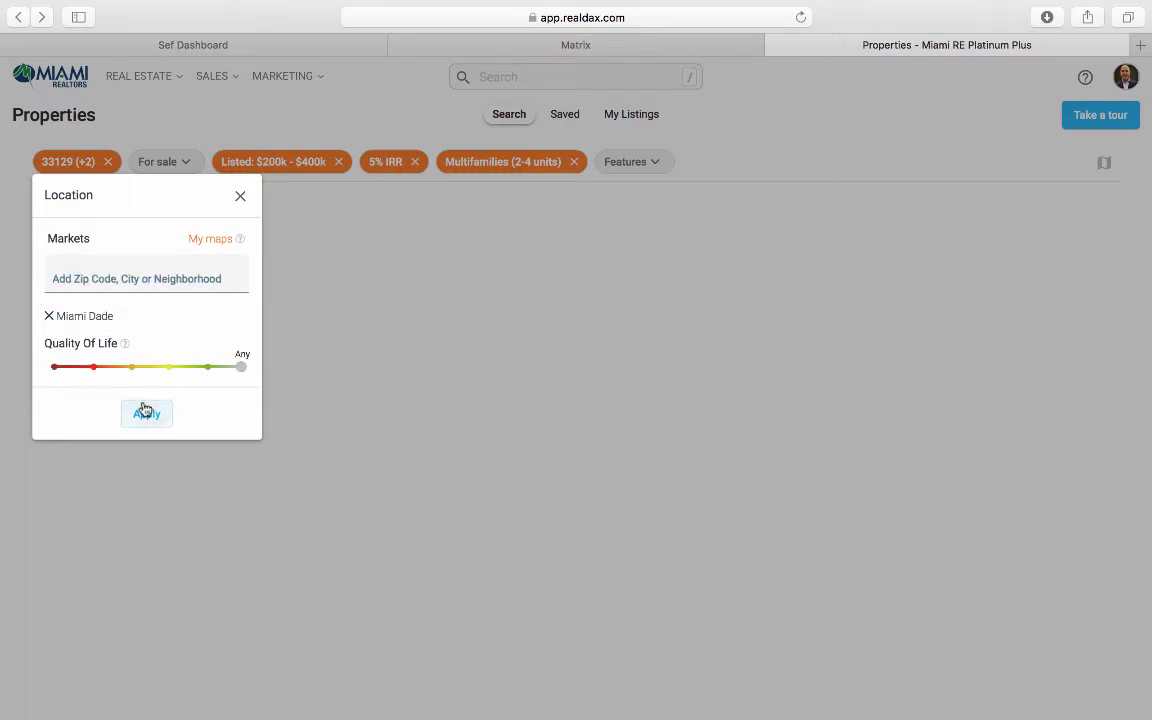
left_click(146, 411)
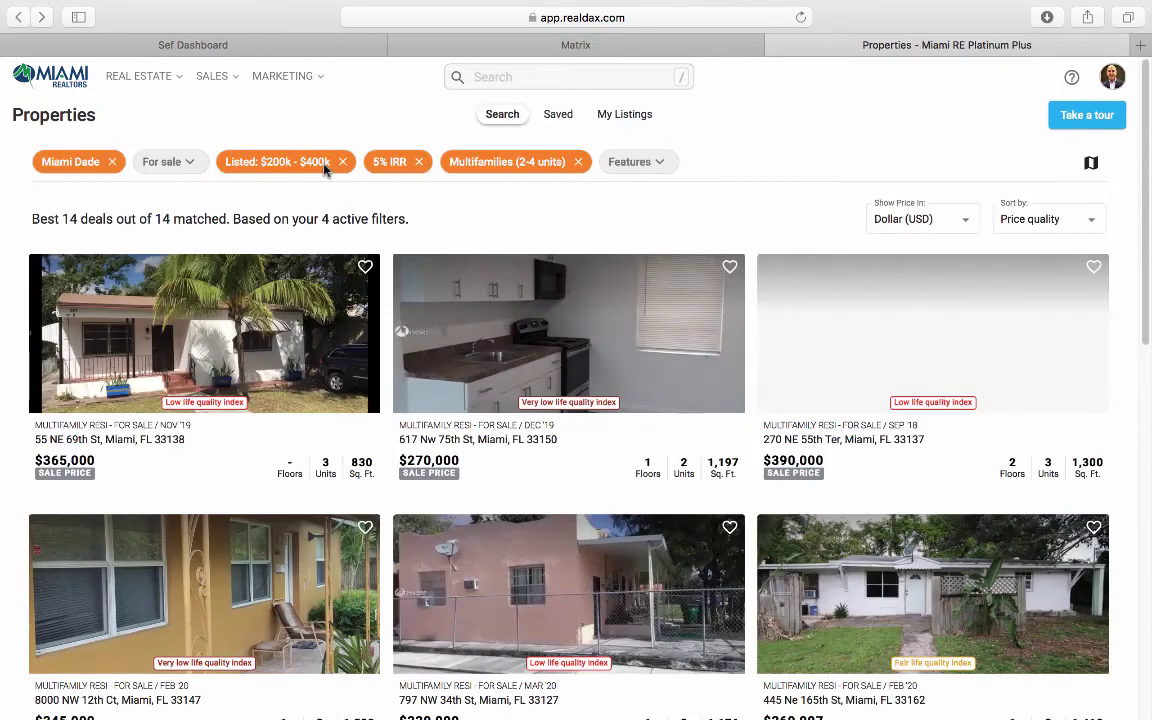
Step: Set the maximum listed price filter to $600,000
left_click(324, 168)
left_click_drag(357, 279, 397, 279)
type("6000000")
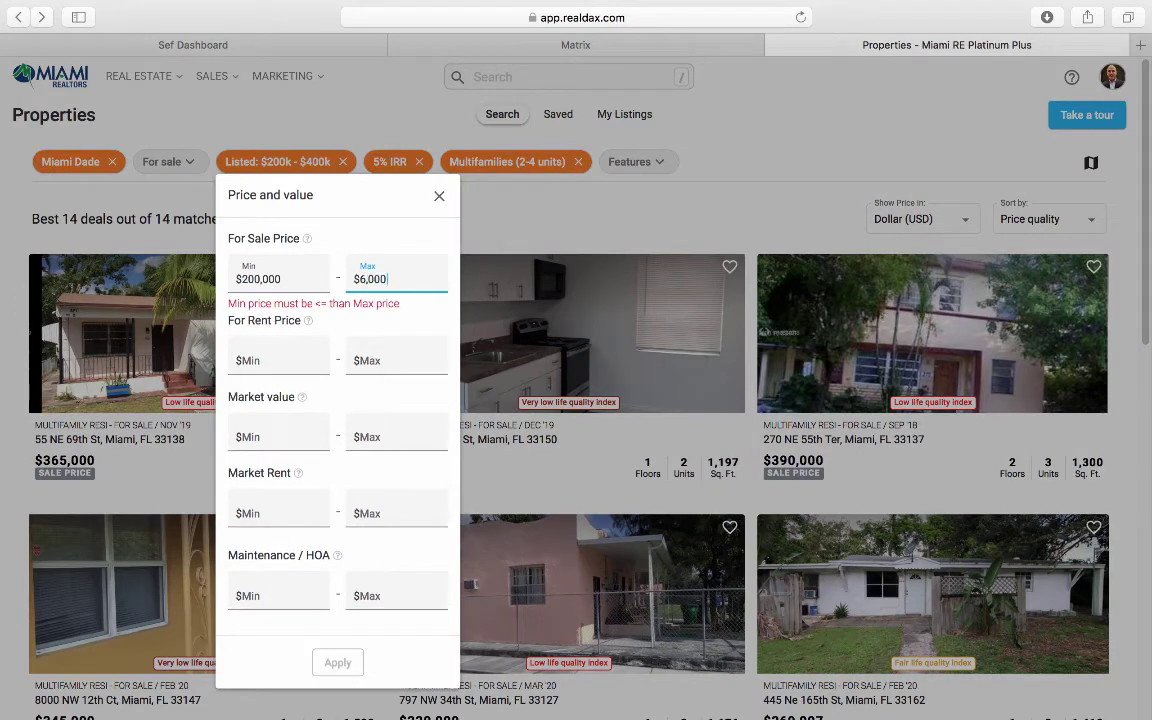
left_click(340, 660)
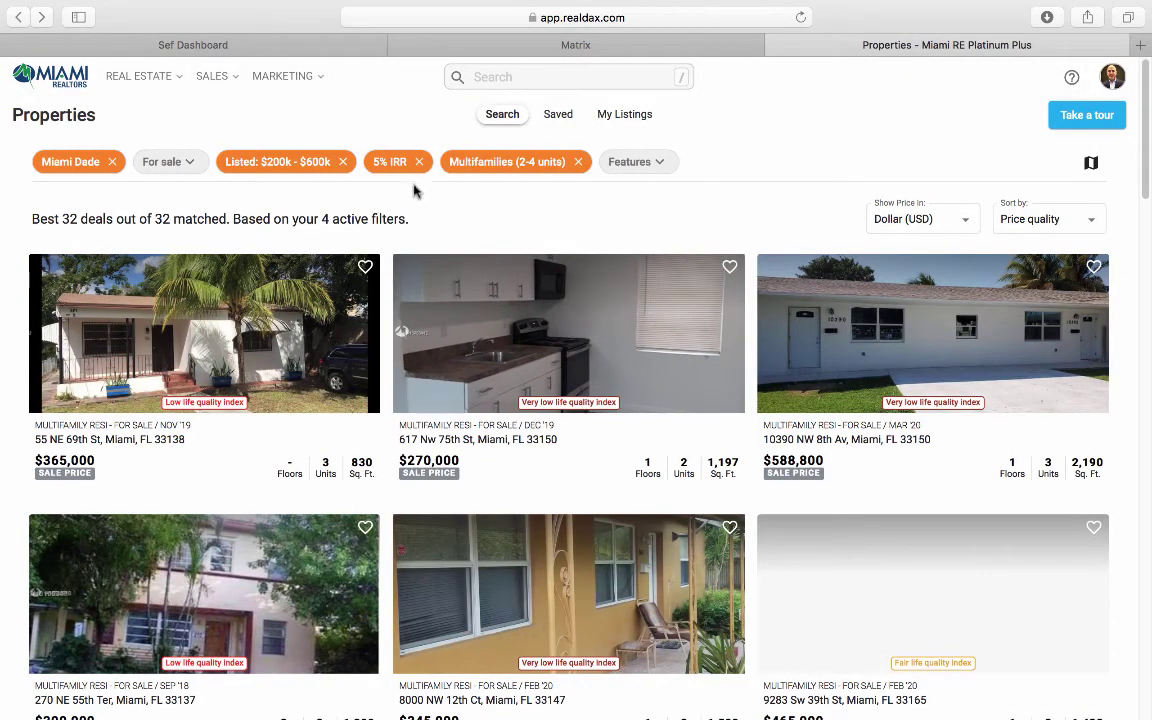
Step: Raise the minimum IRR filter to 7% and browse the remaining deals
left_click(392, 161)
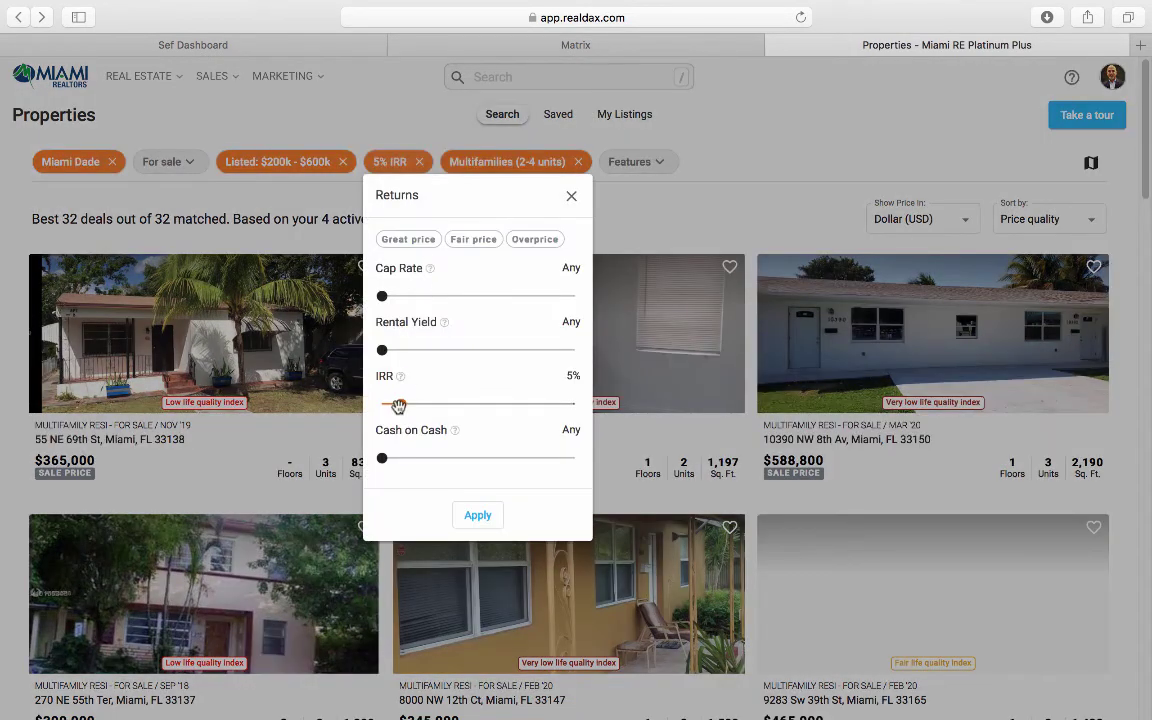
left_click_drag(400, 404, 410, 407)
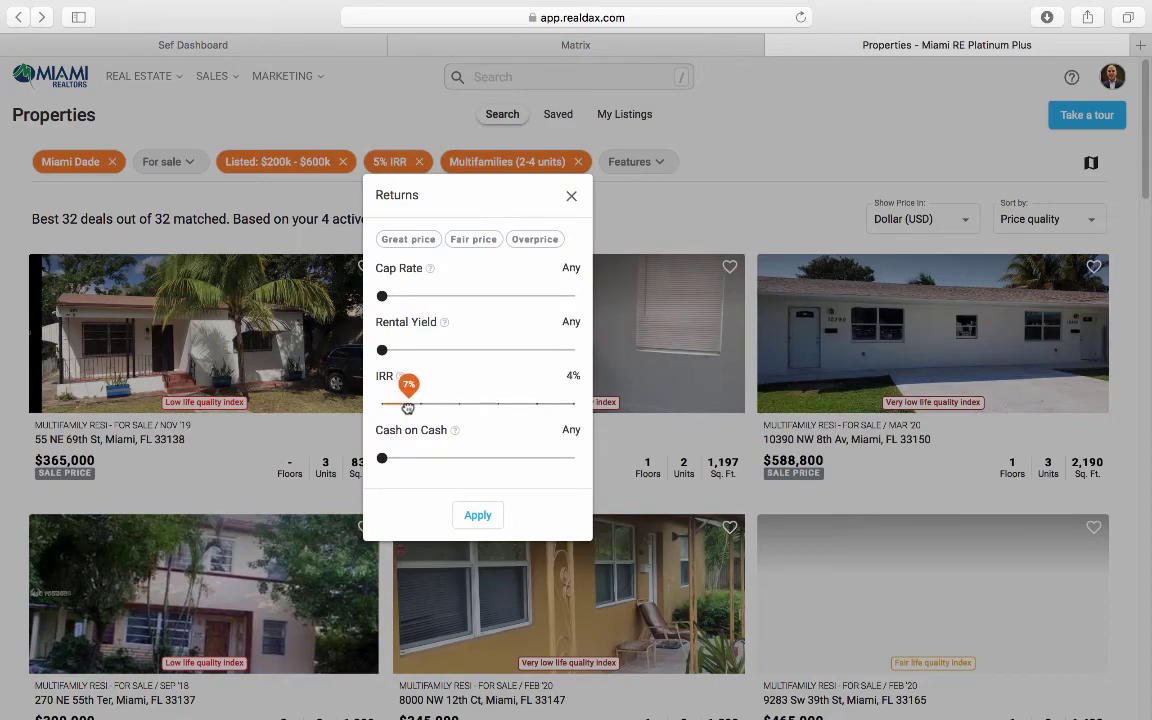
left_click(477, 514)
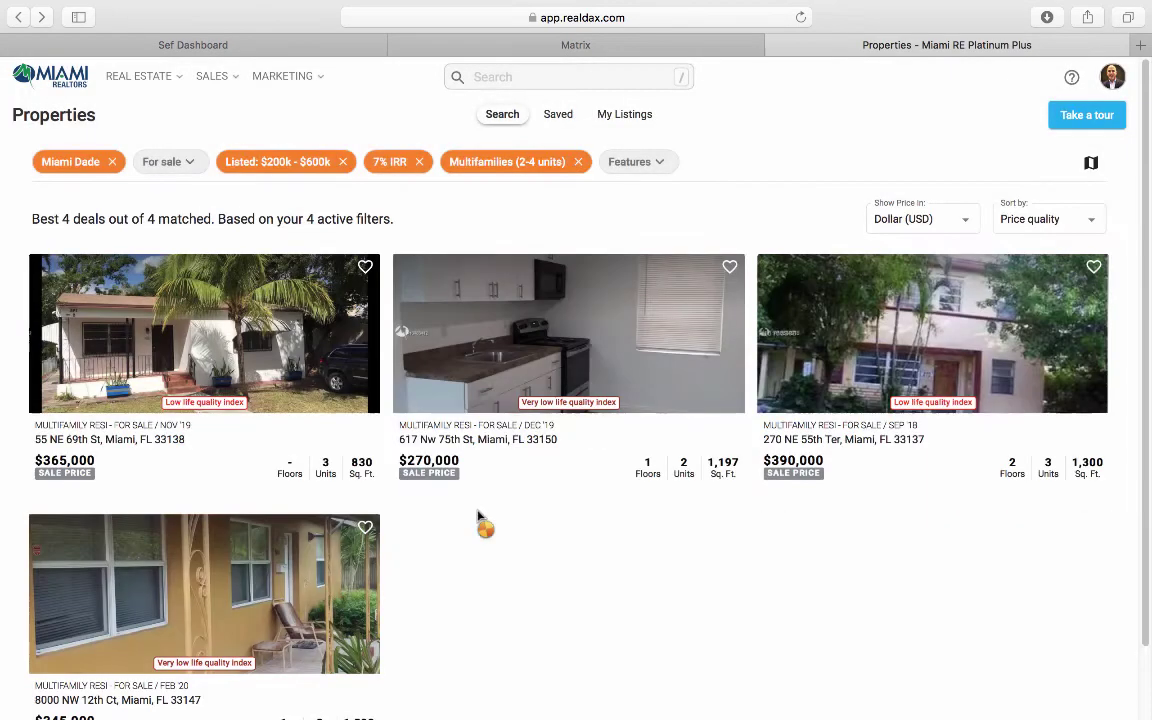
scroll(494, 519, "down", 1)
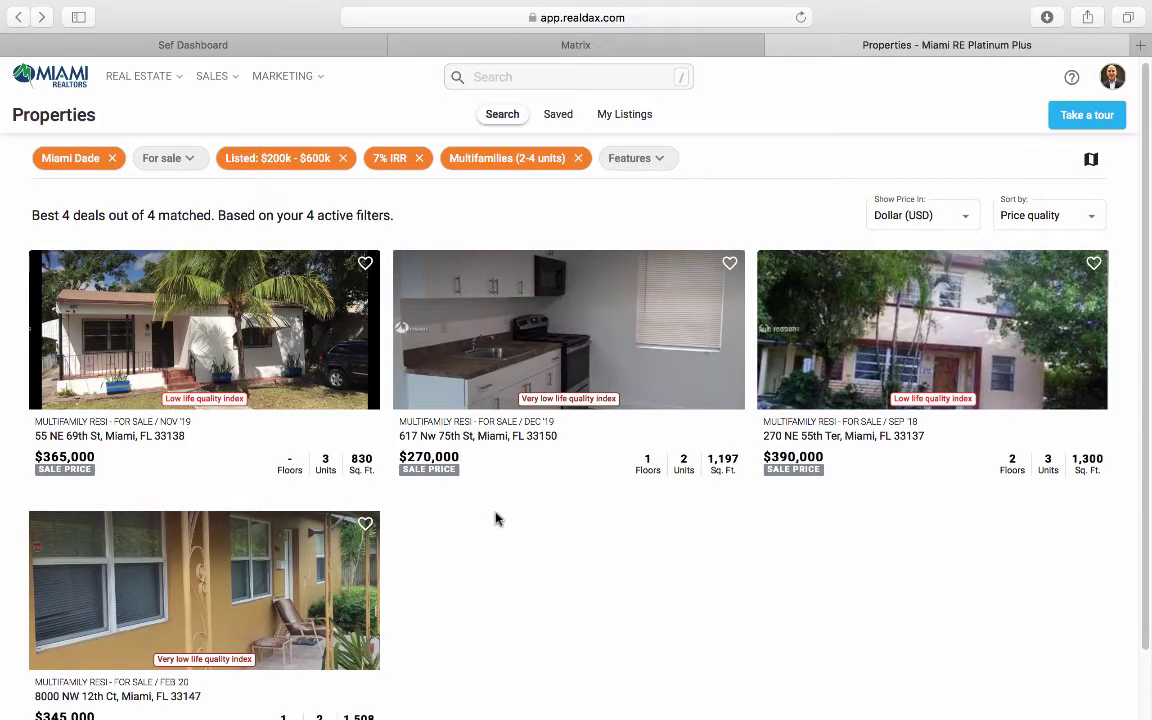
scroll(490, 523, "down", 1)
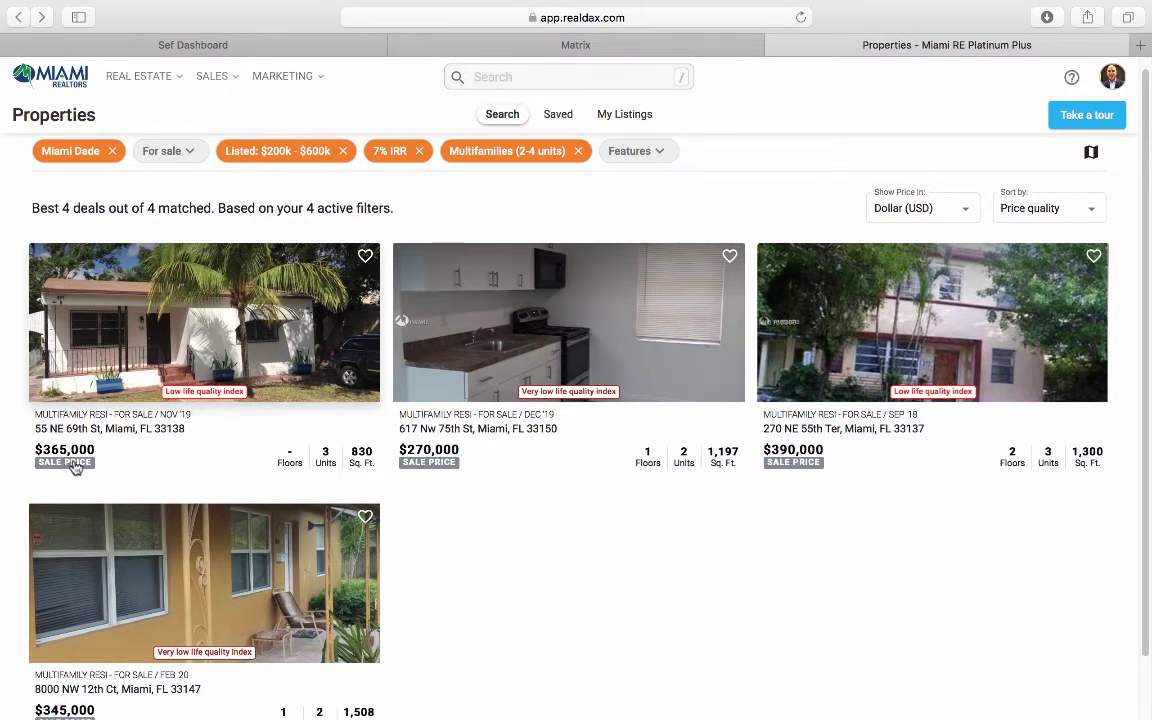
scroll(867, 612, "down", 2)
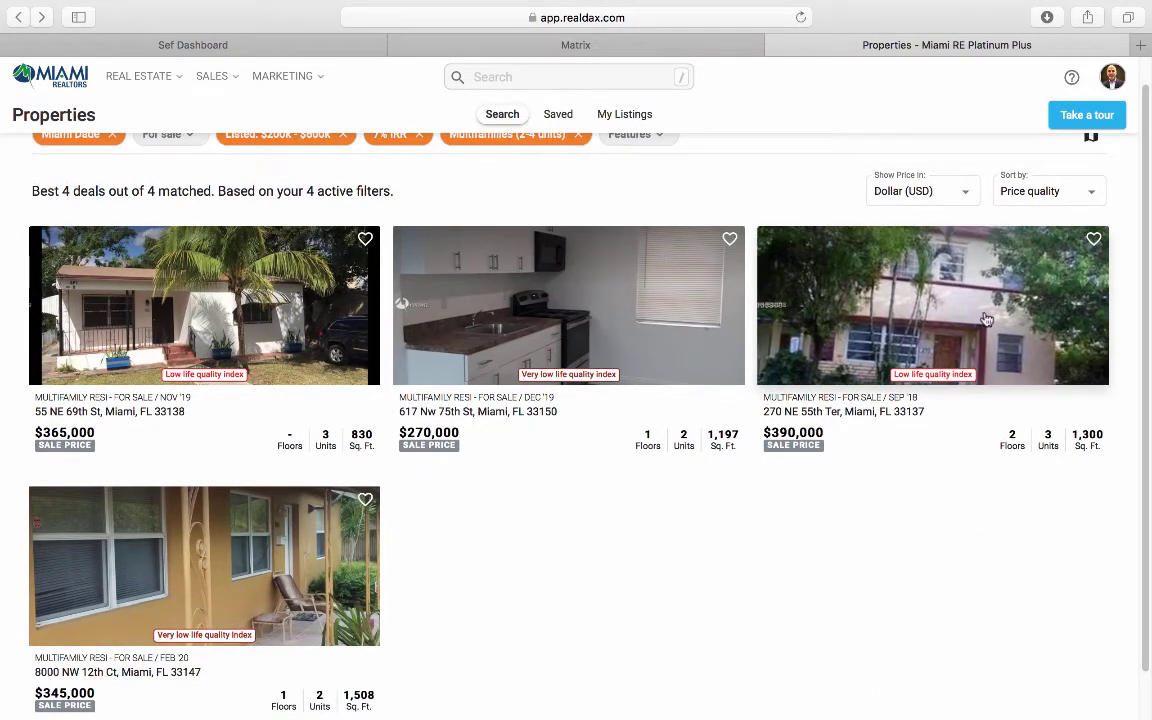
scroll(864, 499, "down", 2)
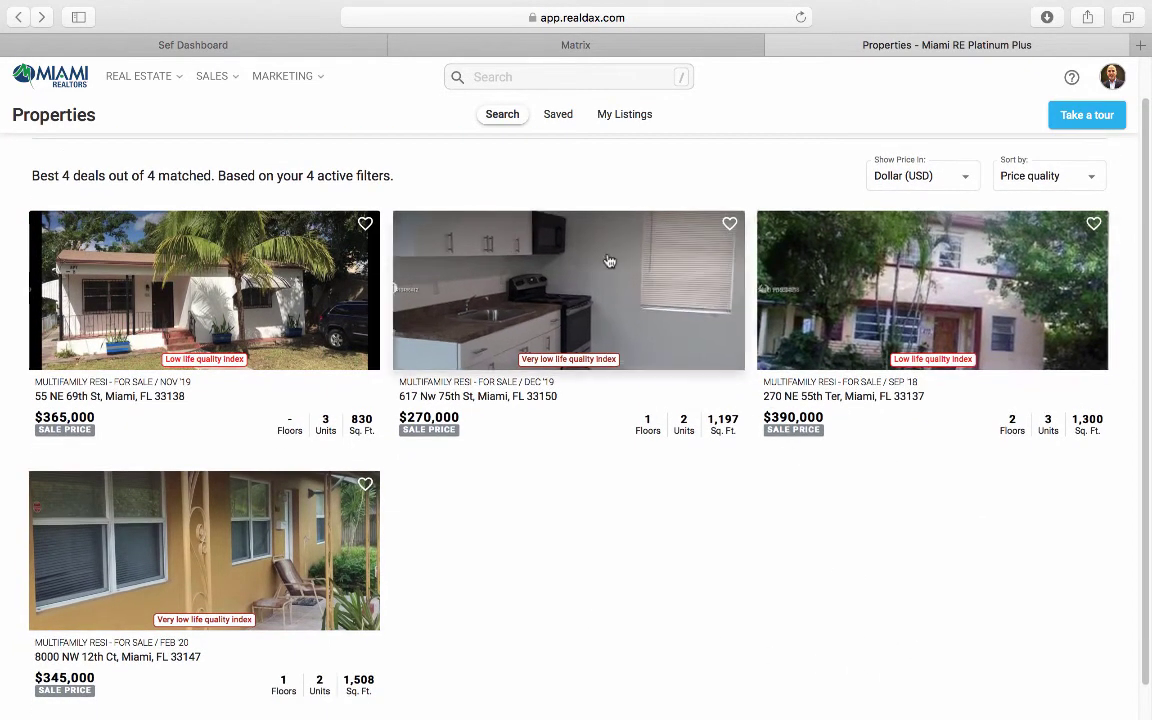
scroll(548, 501, "down", 3)
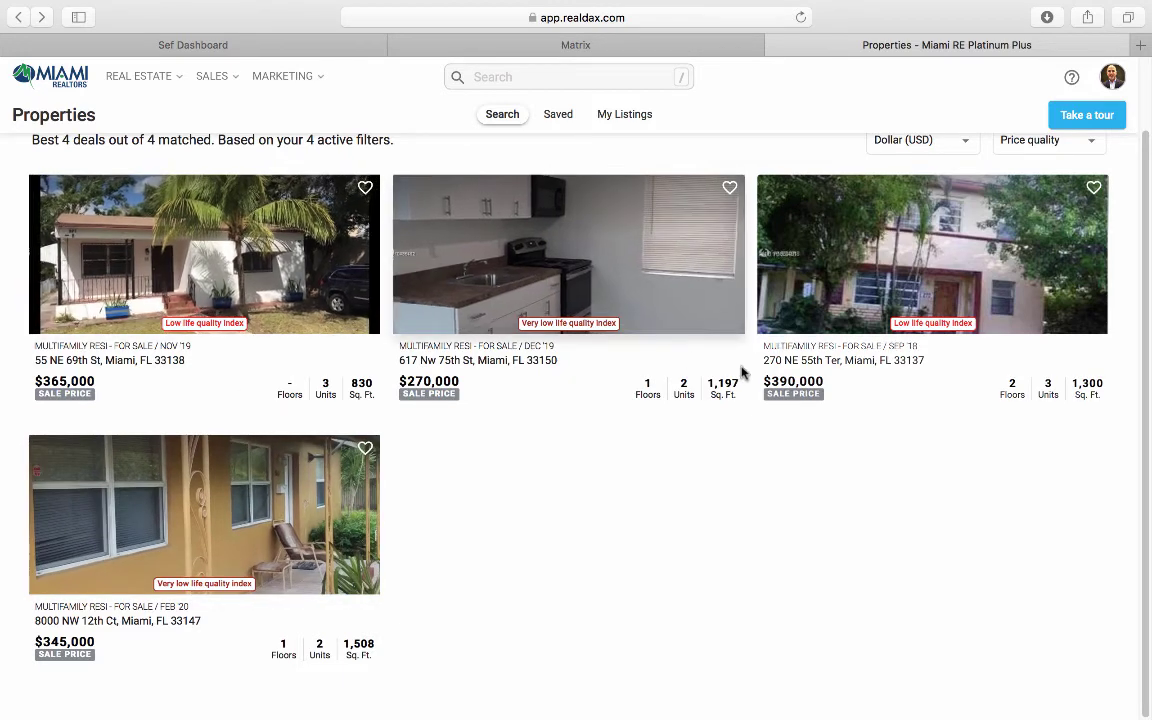
left_click(924, 253)
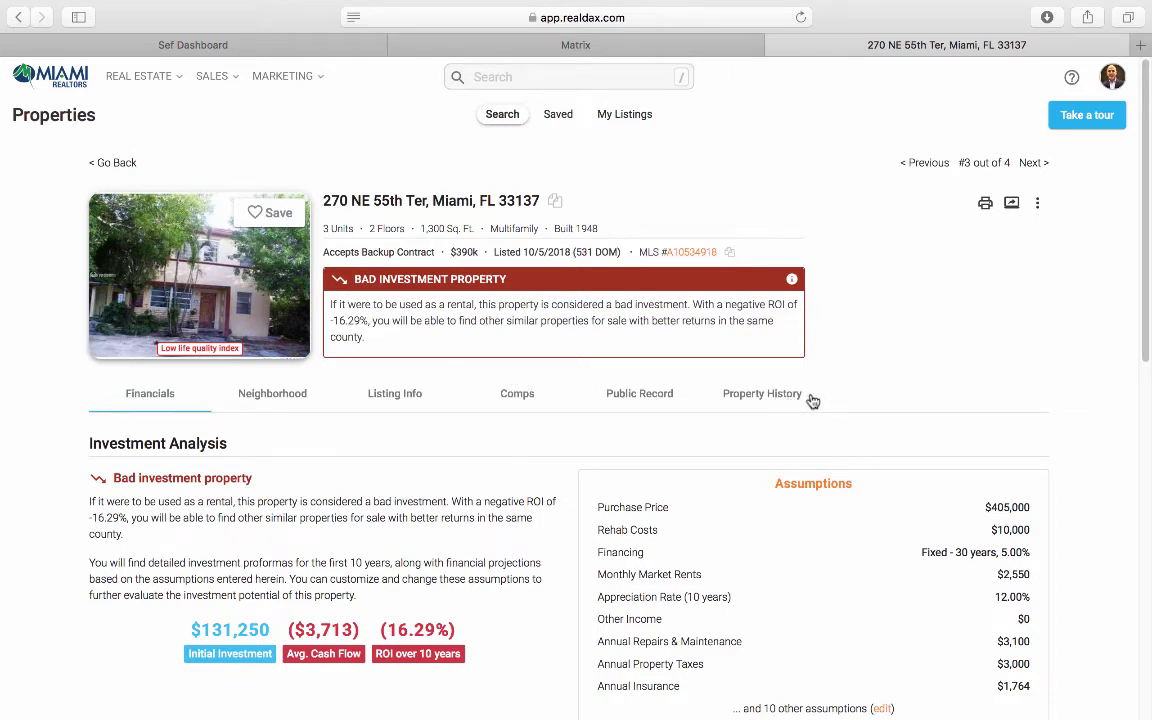
scroll(813, 401, "down", 1)
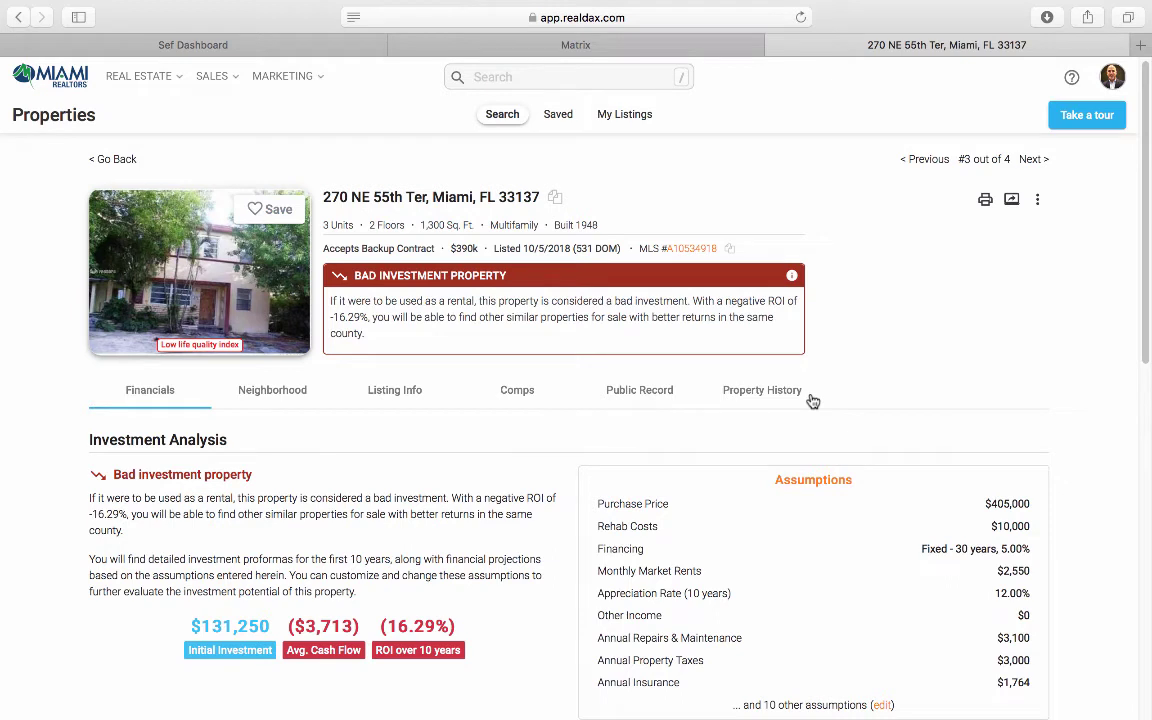
left_click(731, 250)
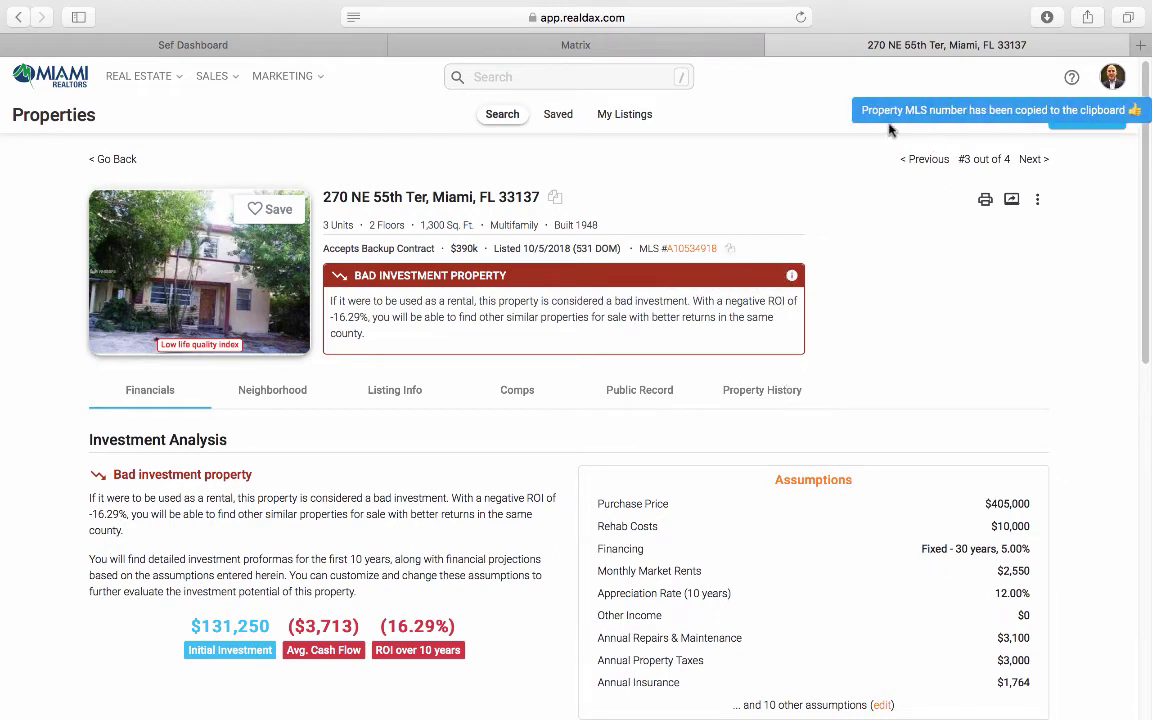
left_click(492, 45)
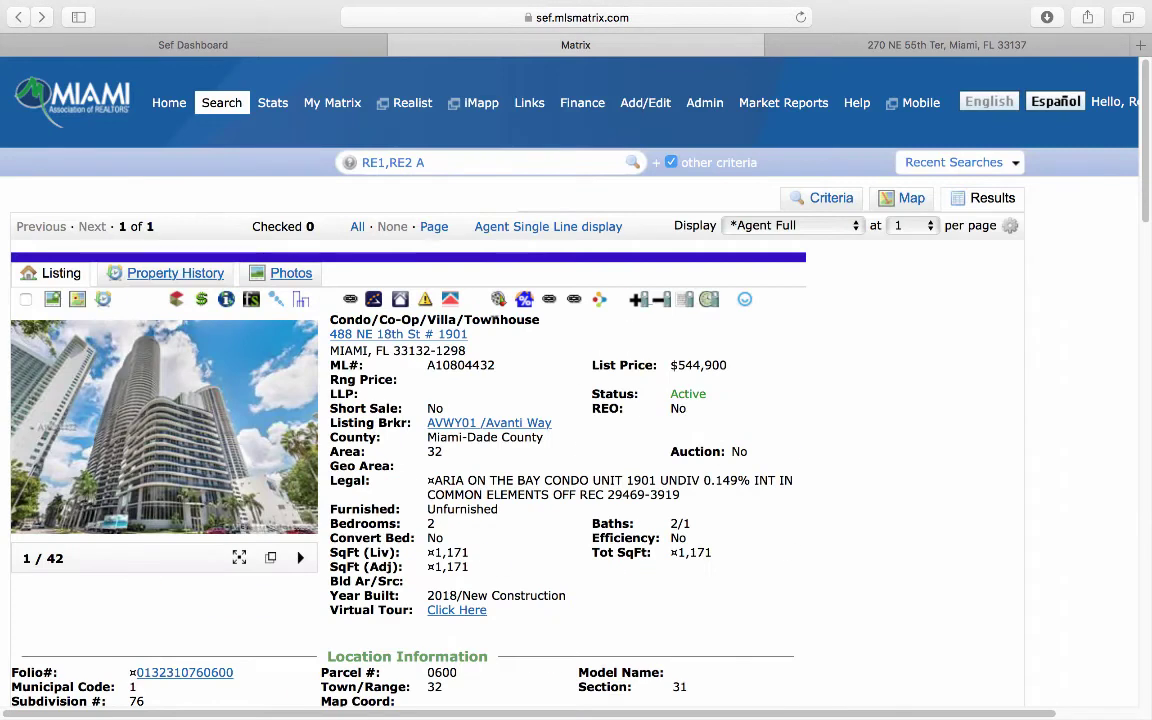
Step: Search Matrix for the copied MLS number and review unit rents of $925, $925 and $700
triple_click(440, 163)
key("super+v")
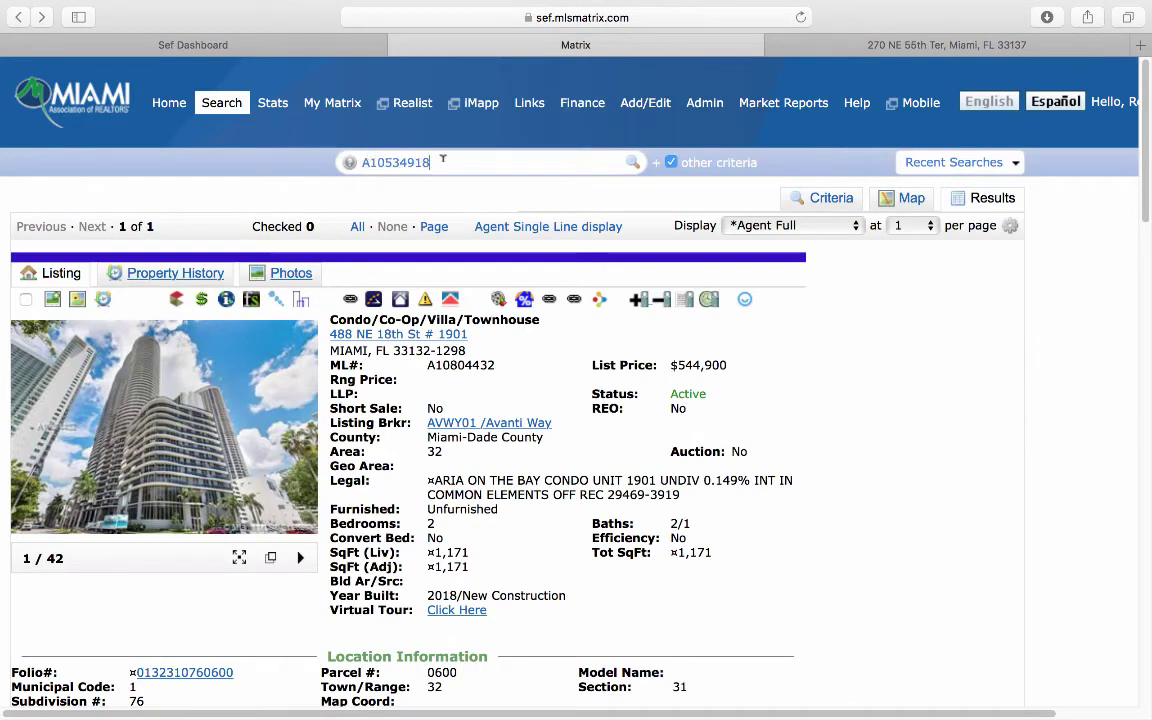
key("Return")
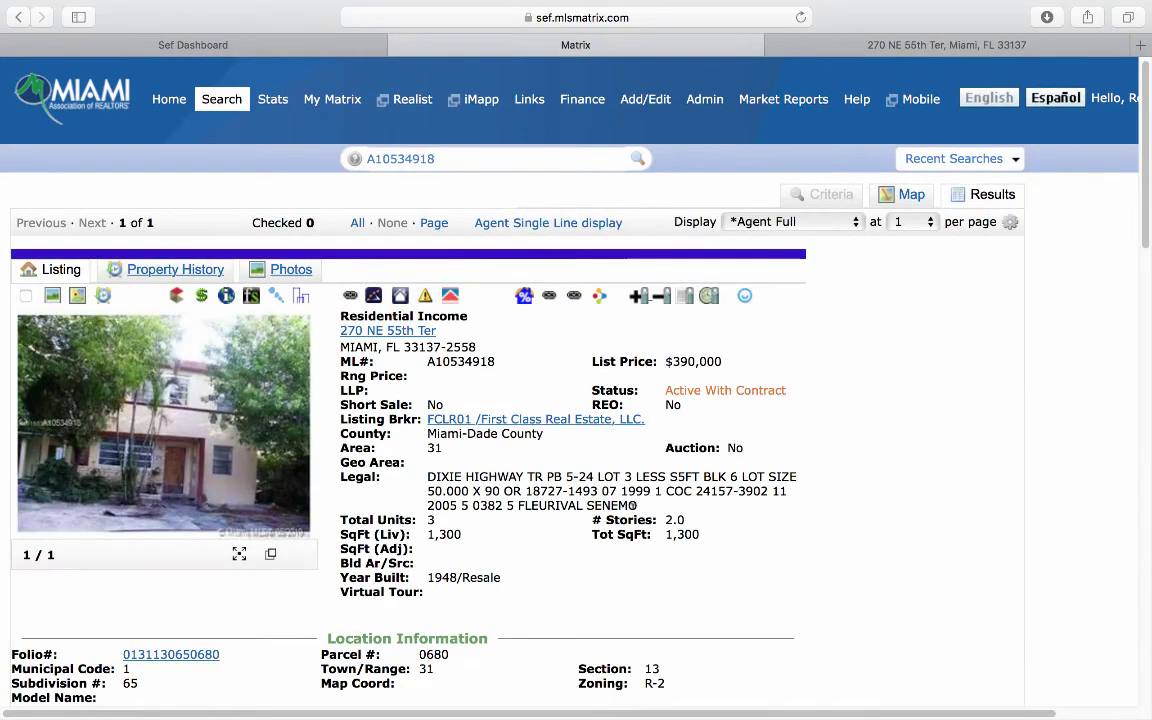
scroll(635, 491, "down", 15)
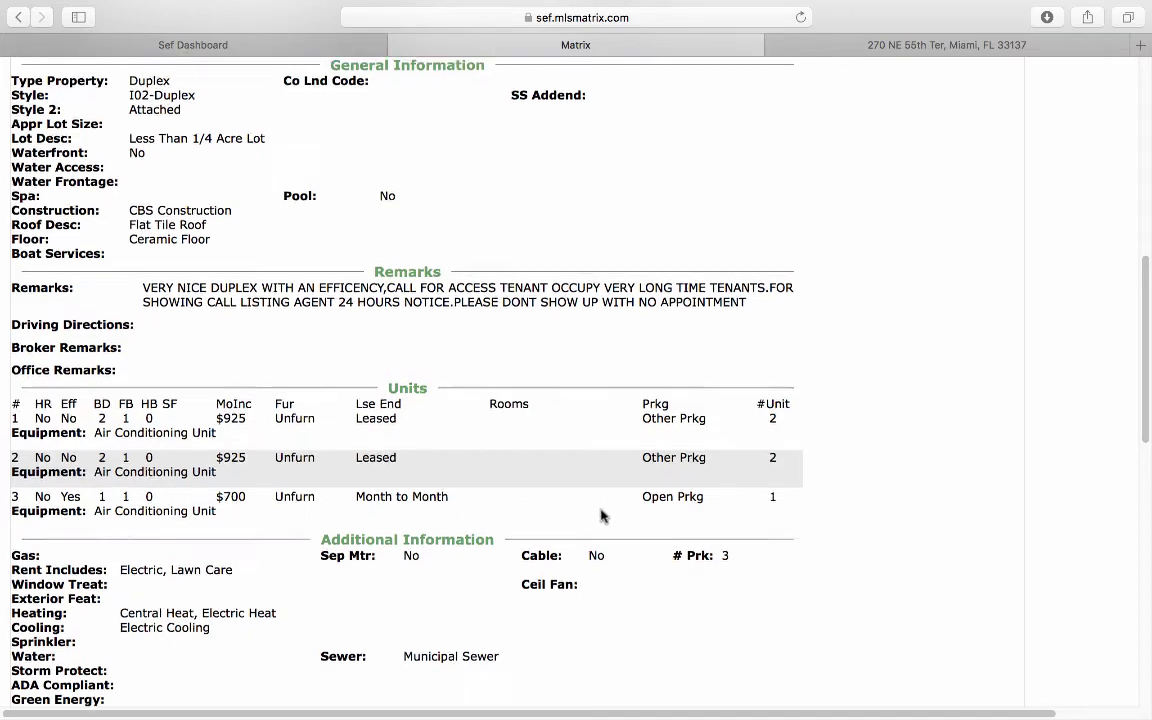
scroll(599, 514, "up", 15)
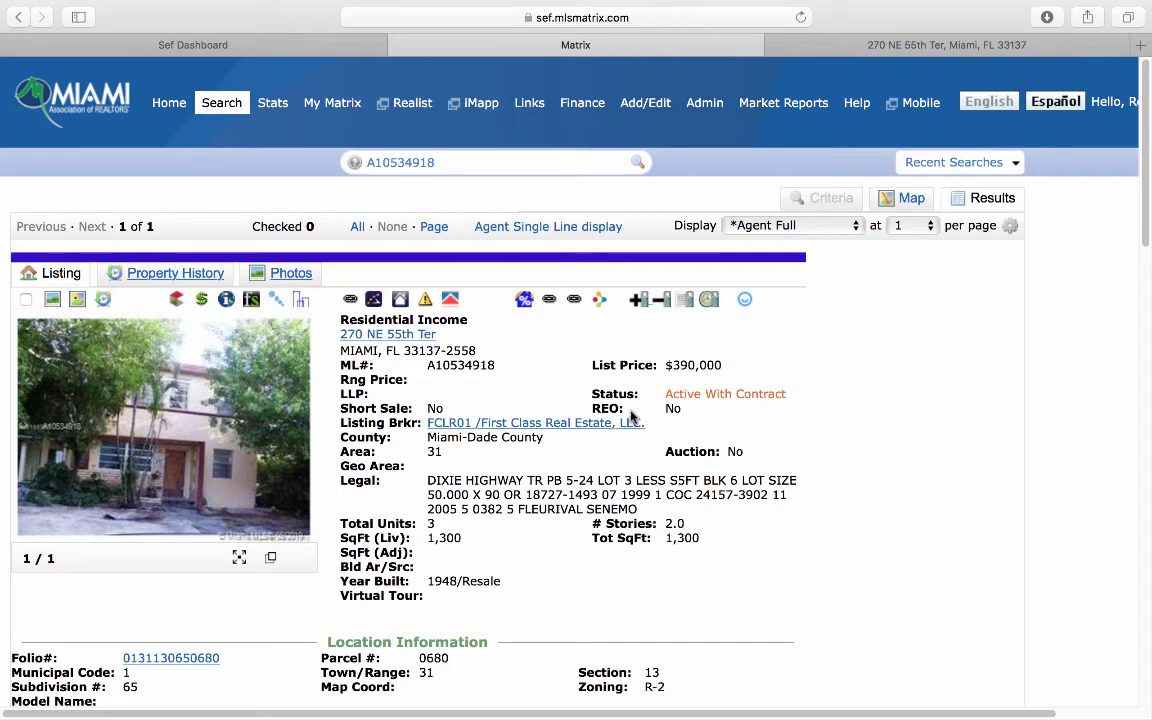
left_click(841, 41)
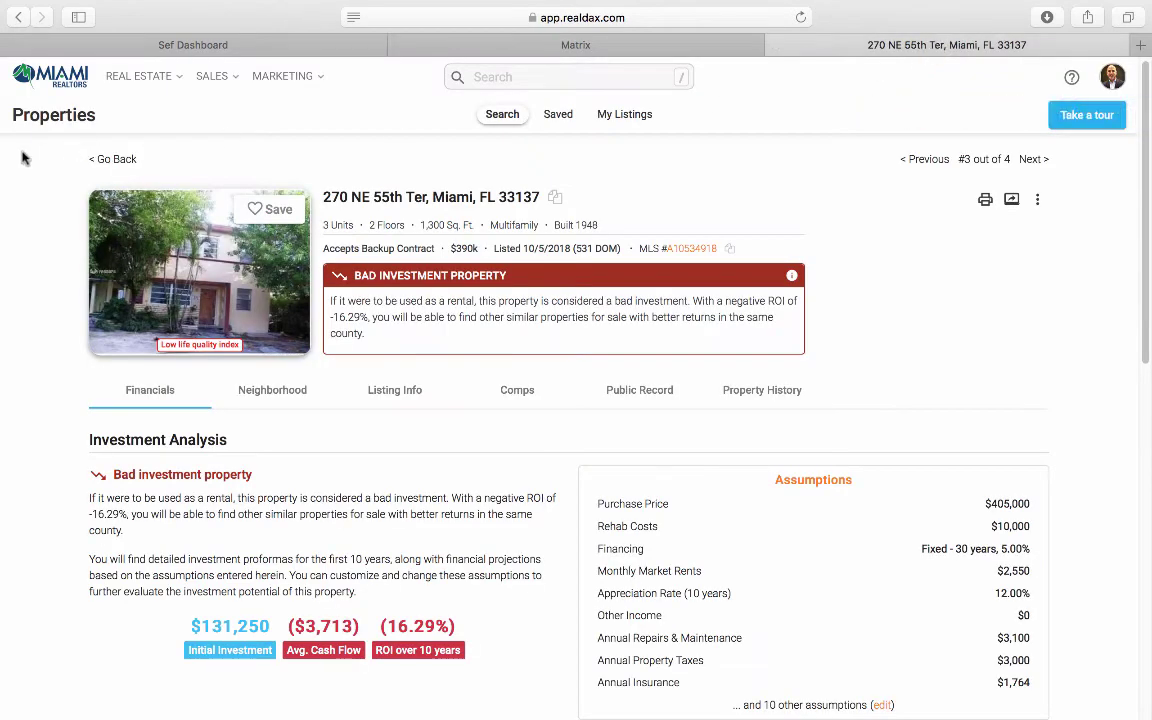
left_click(104, 159)
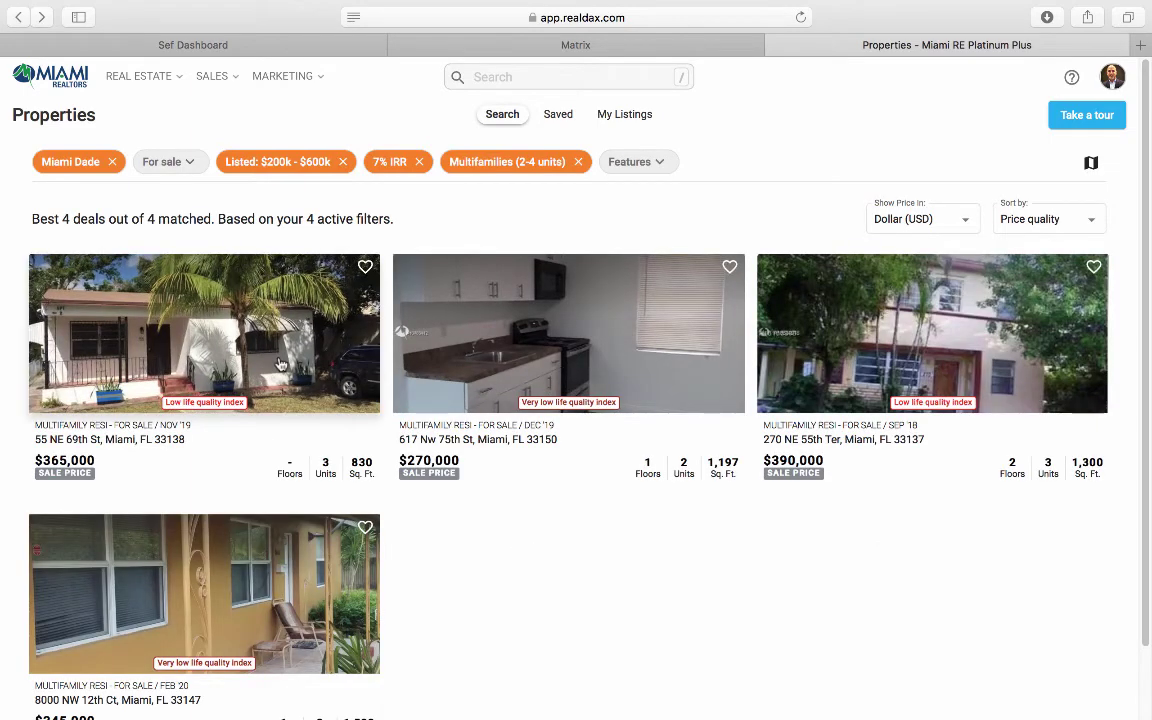
left_click(280, 363)
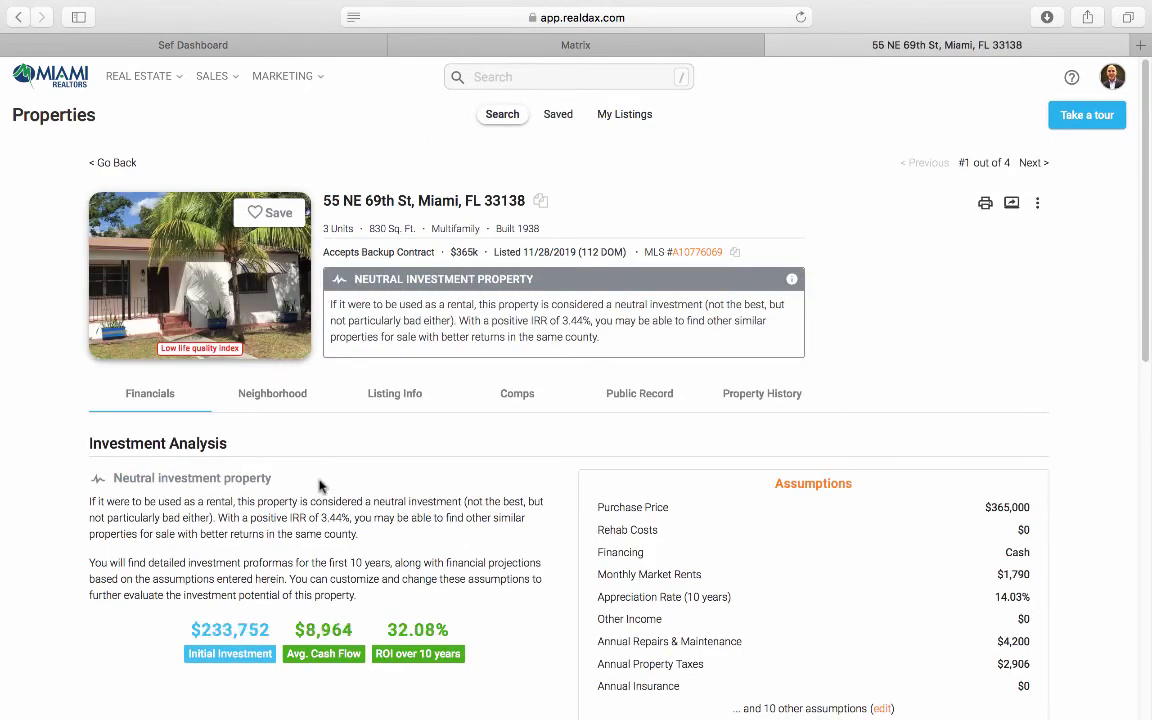
scroll(525, 548, "down", 5)
scroll(590, 449, "up", 5)
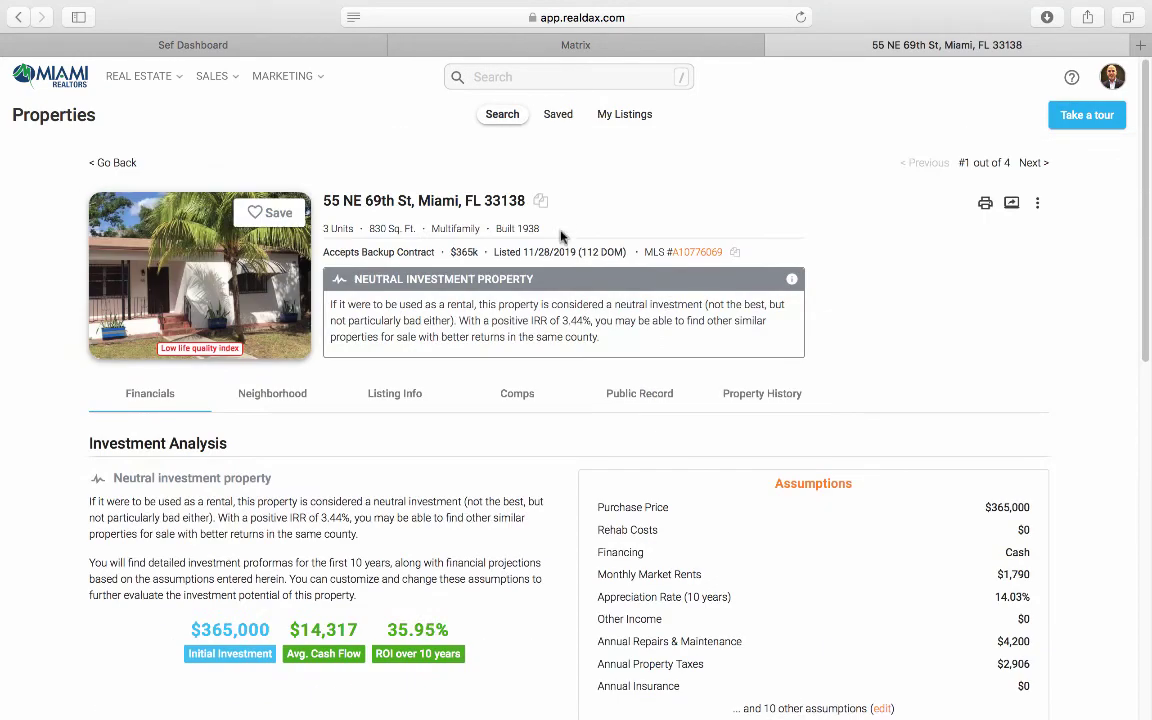
left_click(735, 254)
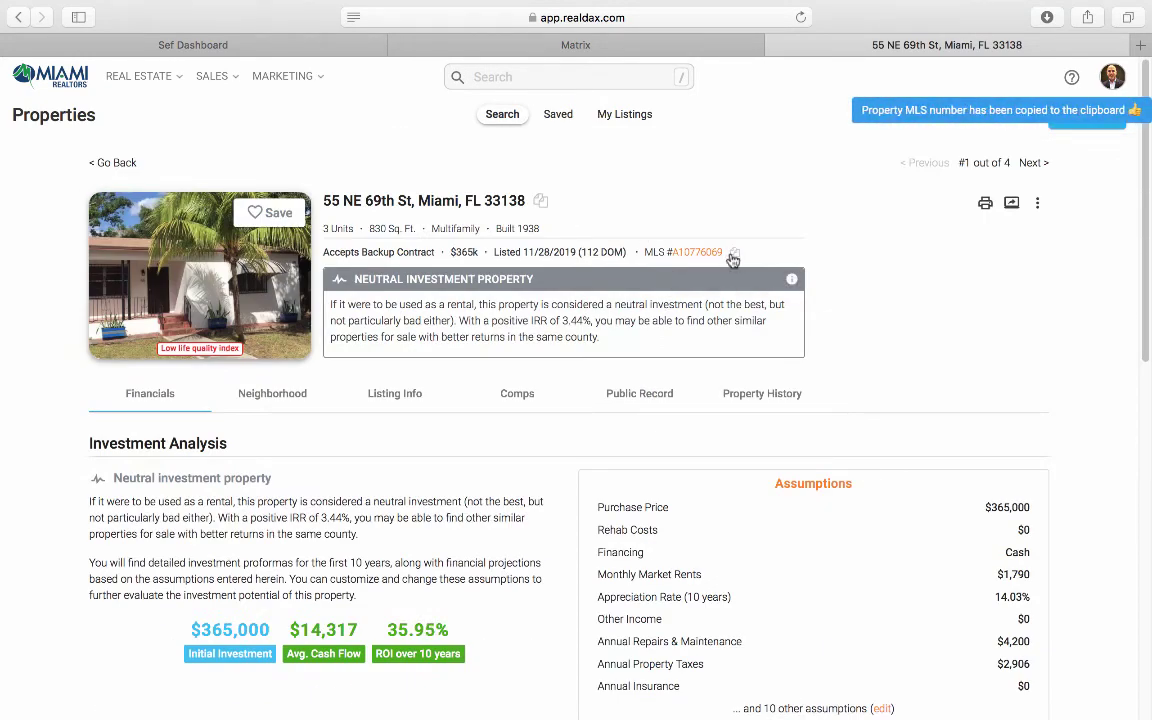
left_click(548, 45)
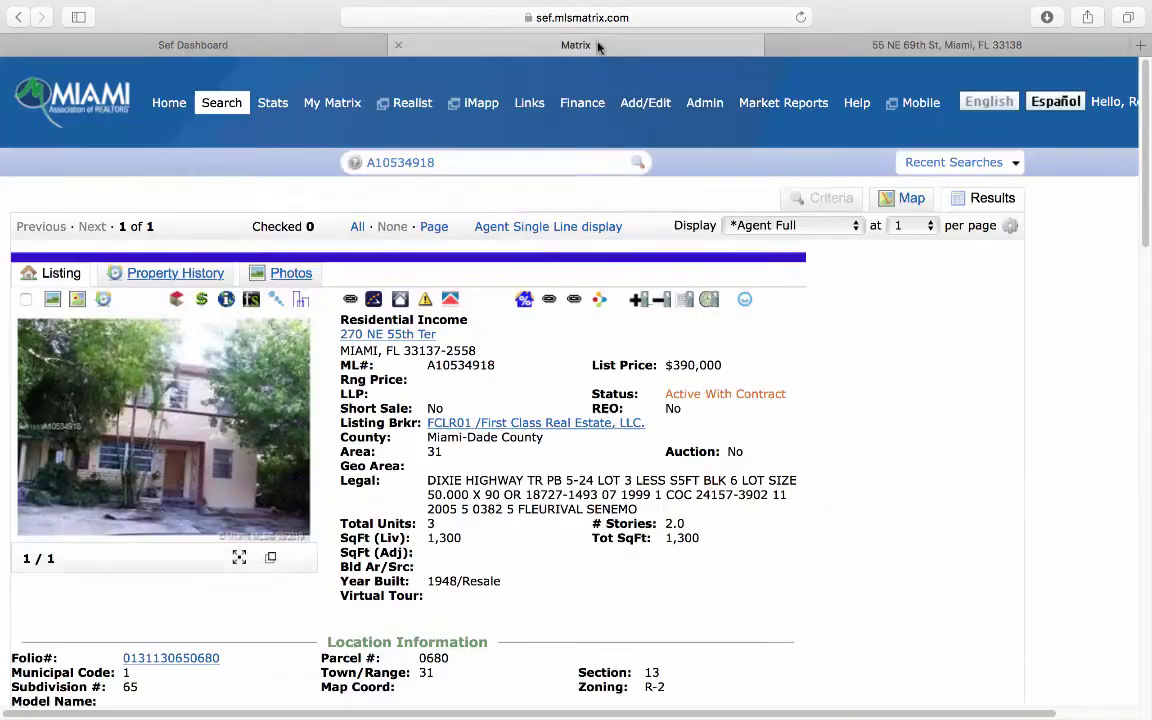
left_click(486, 160)
key("super+v")
key("Return")
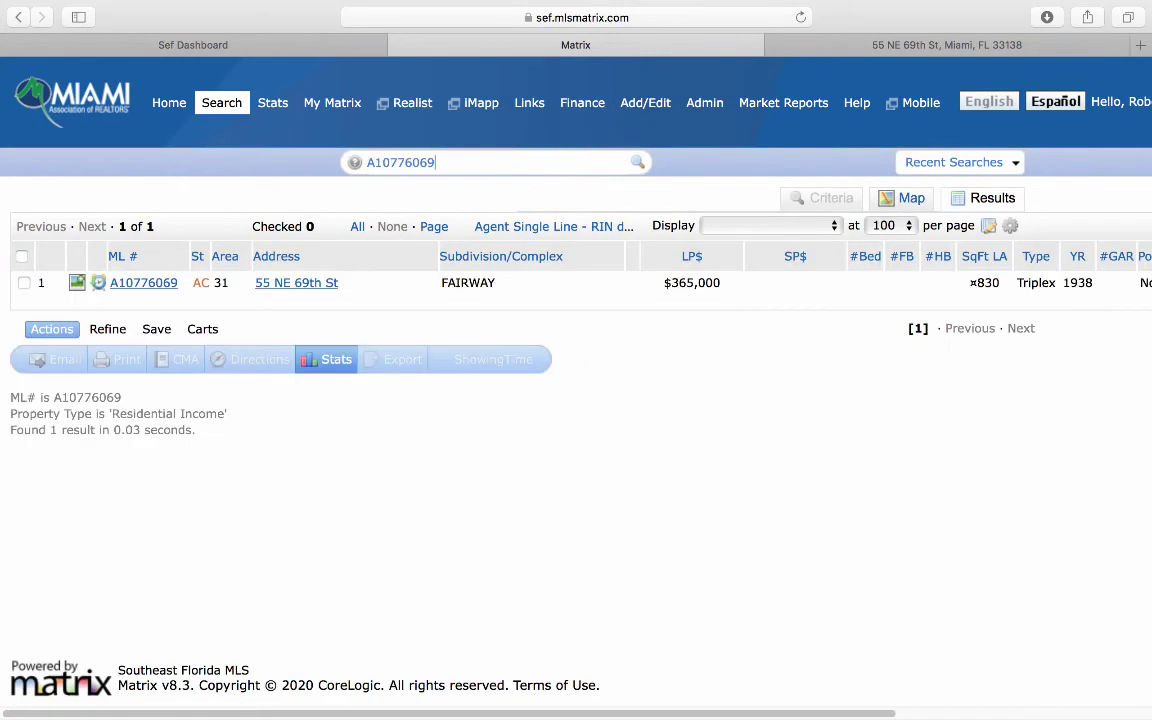
left_click(165, 283)
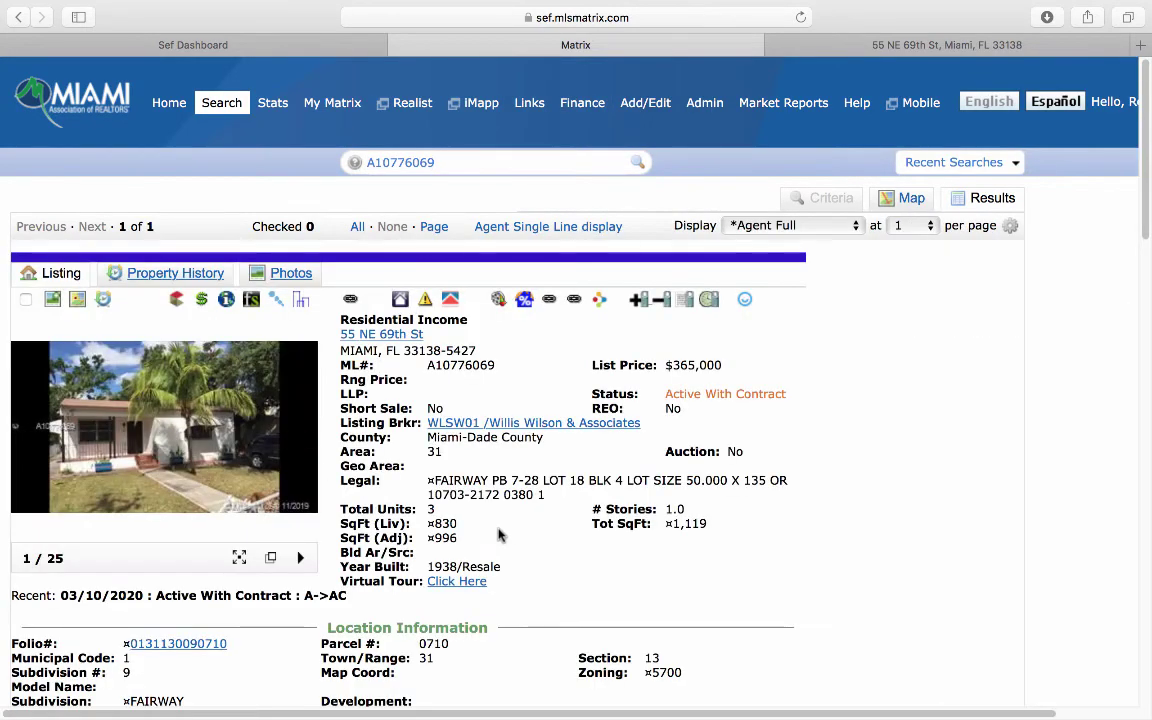
scroll(548, 523, "down", 5)
scroll(548, 523, "down", 8)
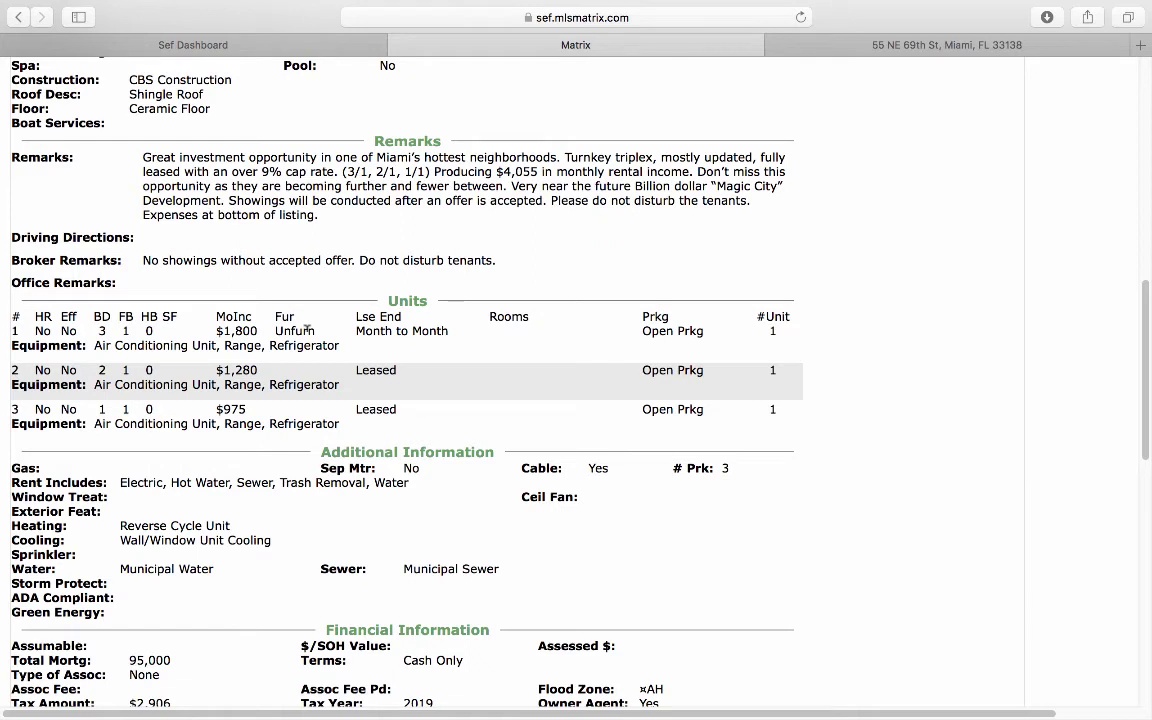
left_click(862, 47)
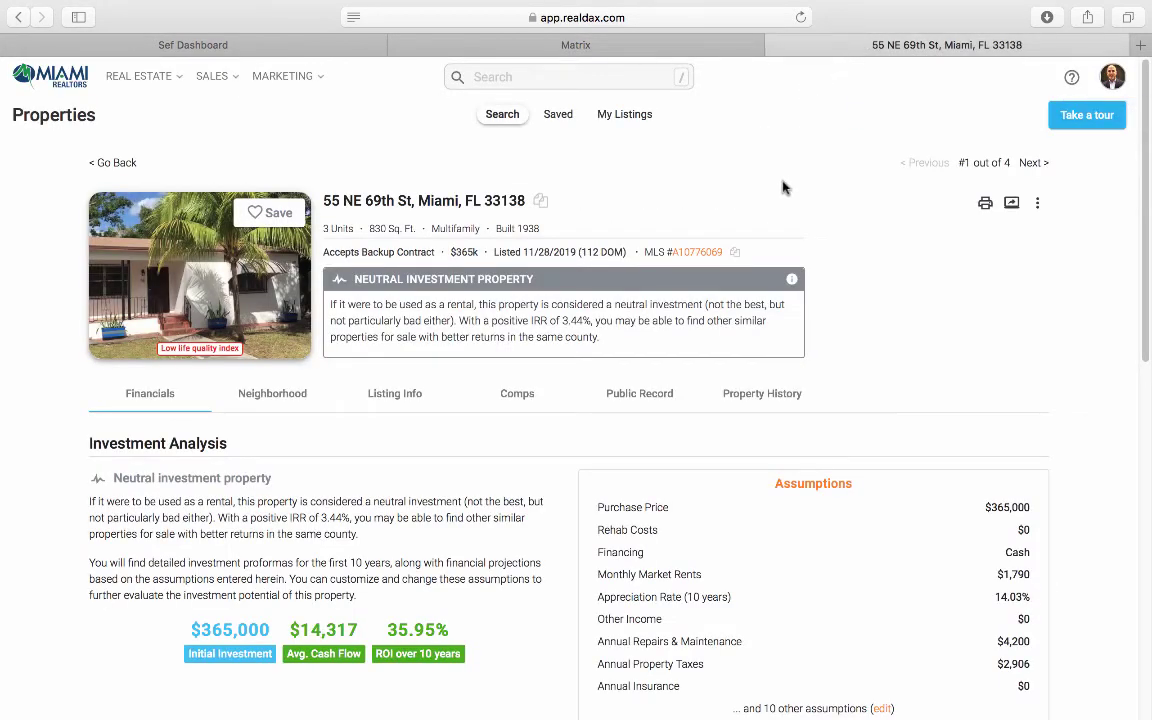
Step: Change the financing to a 30-year fixed loan at 4% interest
scroll(890, 415, "down", 3)
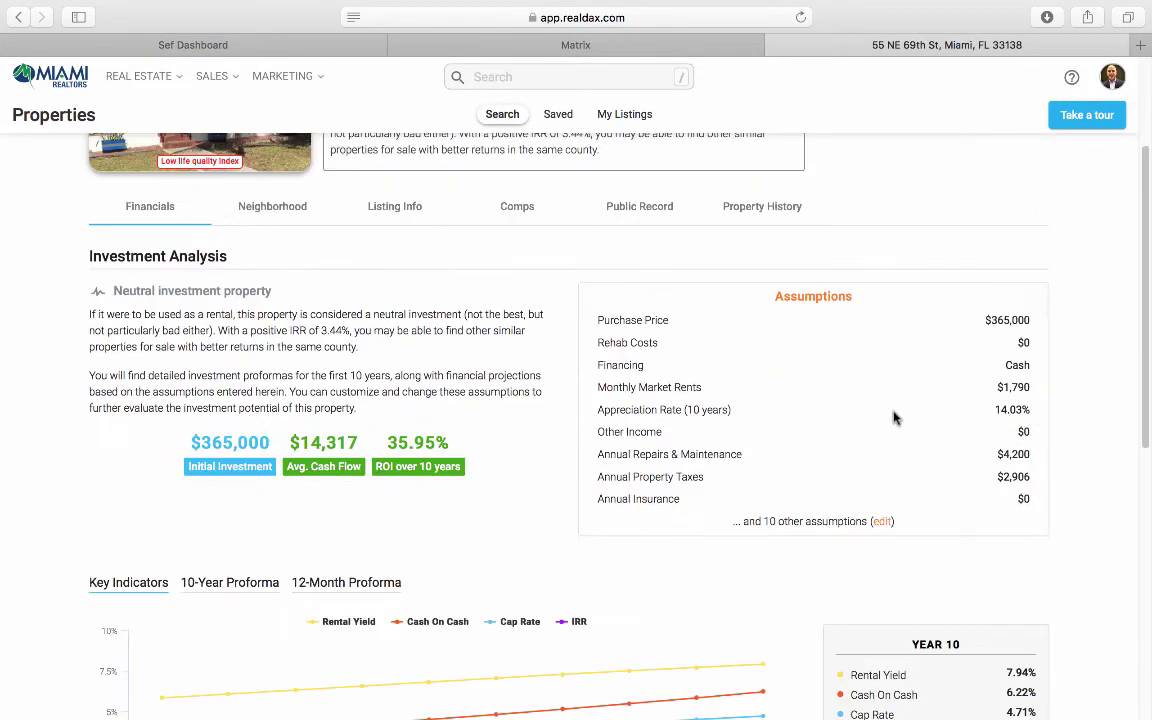
left_click(882, 522)
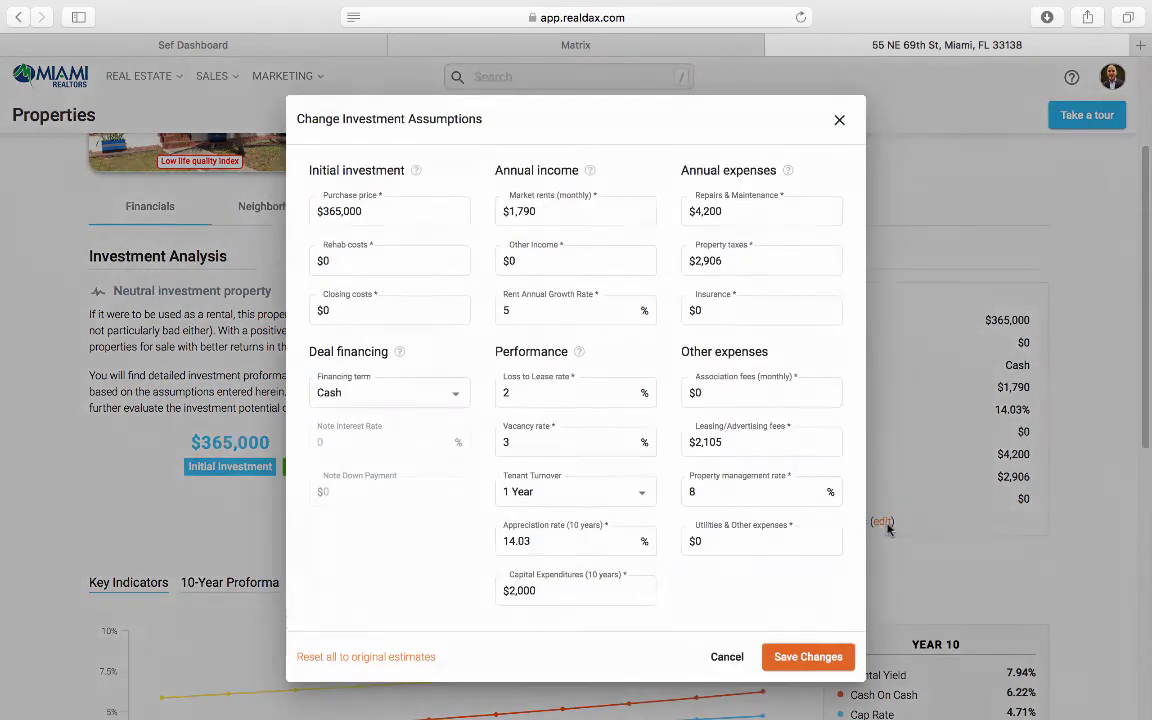
left_click(404, 208)
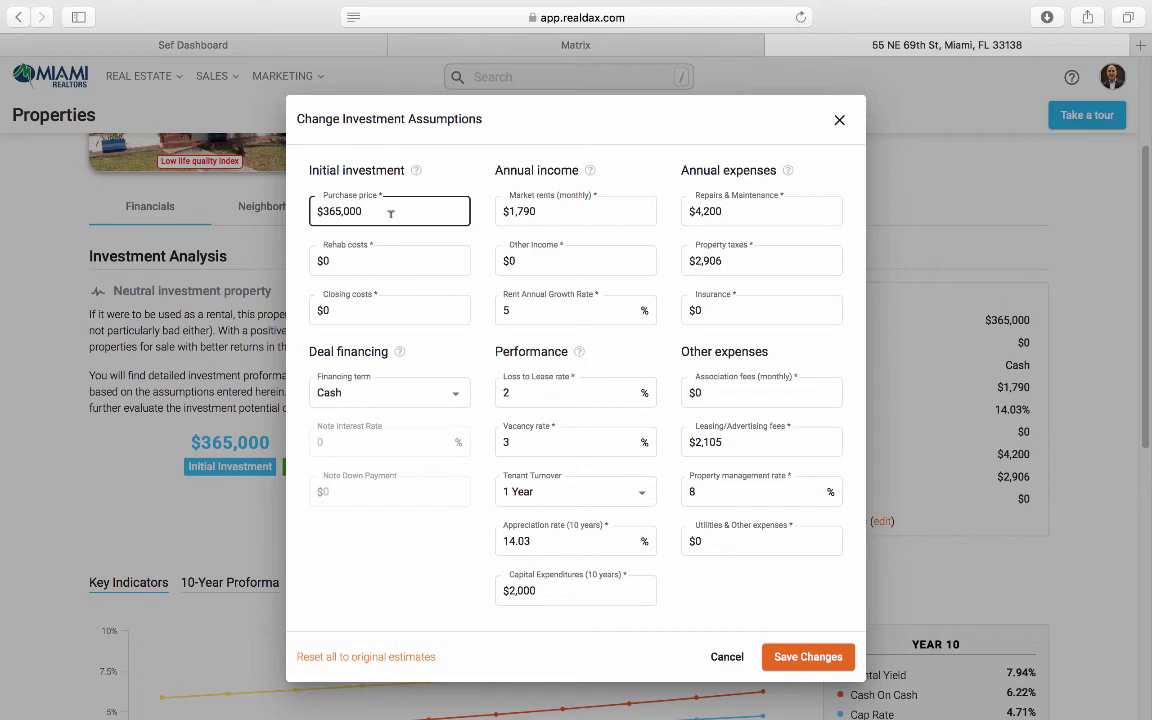
left_click(358, 398)
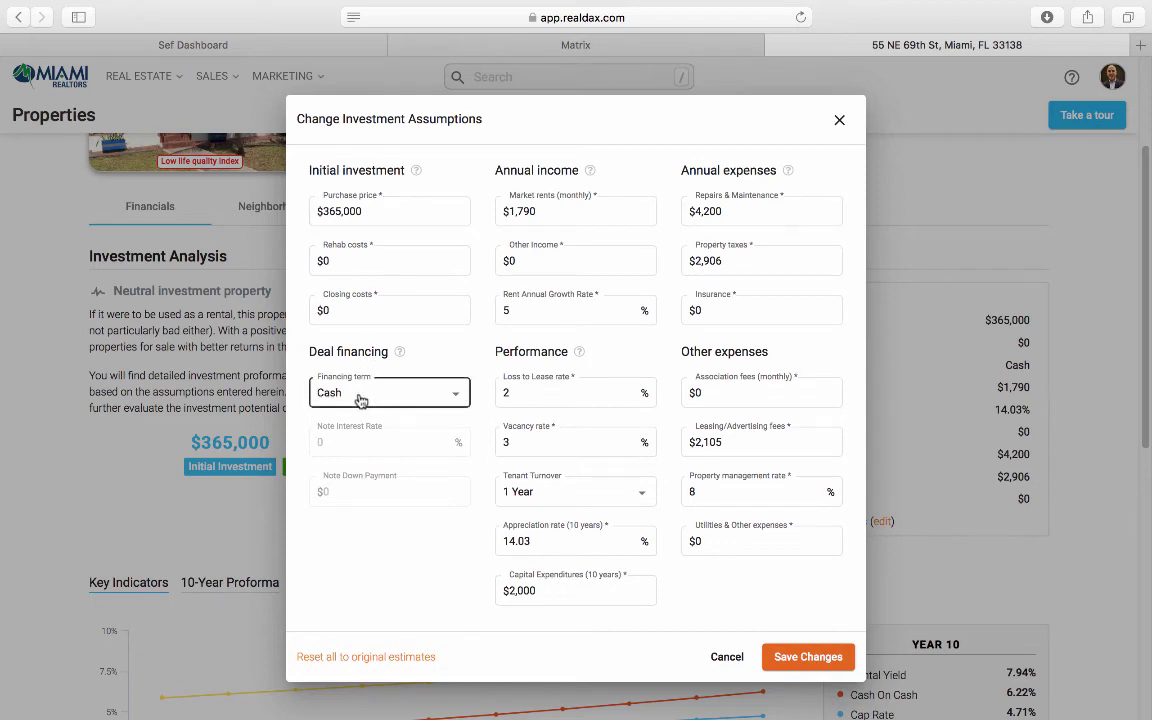
left_click(359, 398)
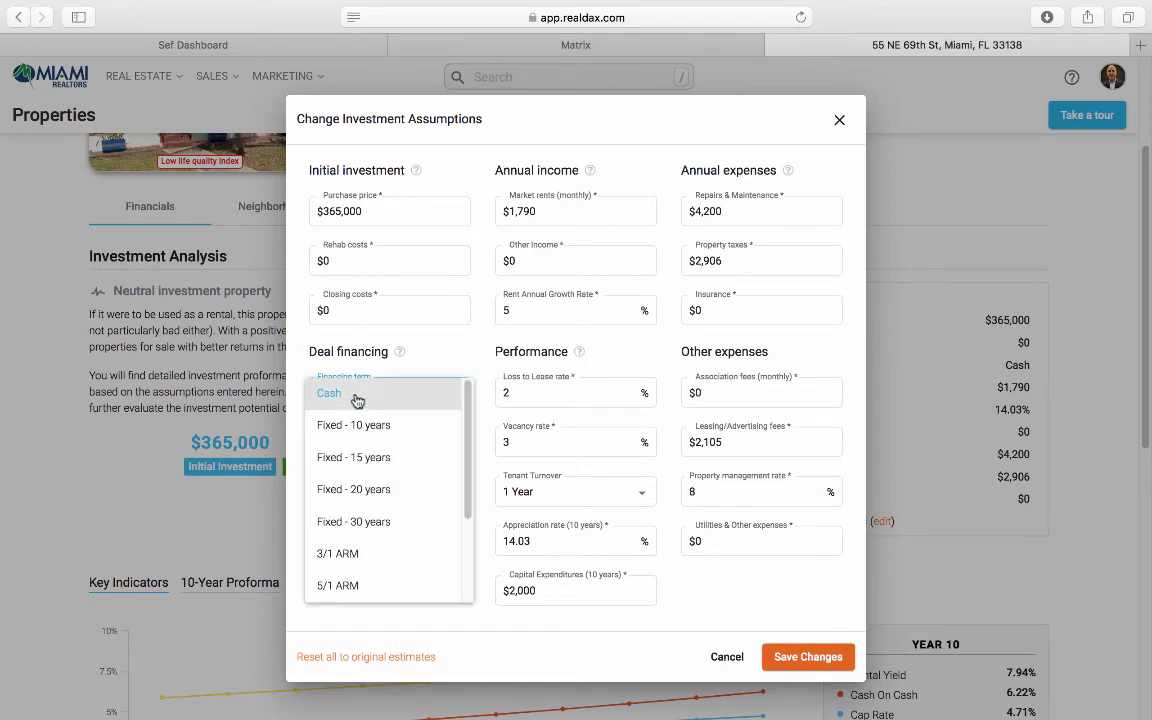
left_click(362, 521)
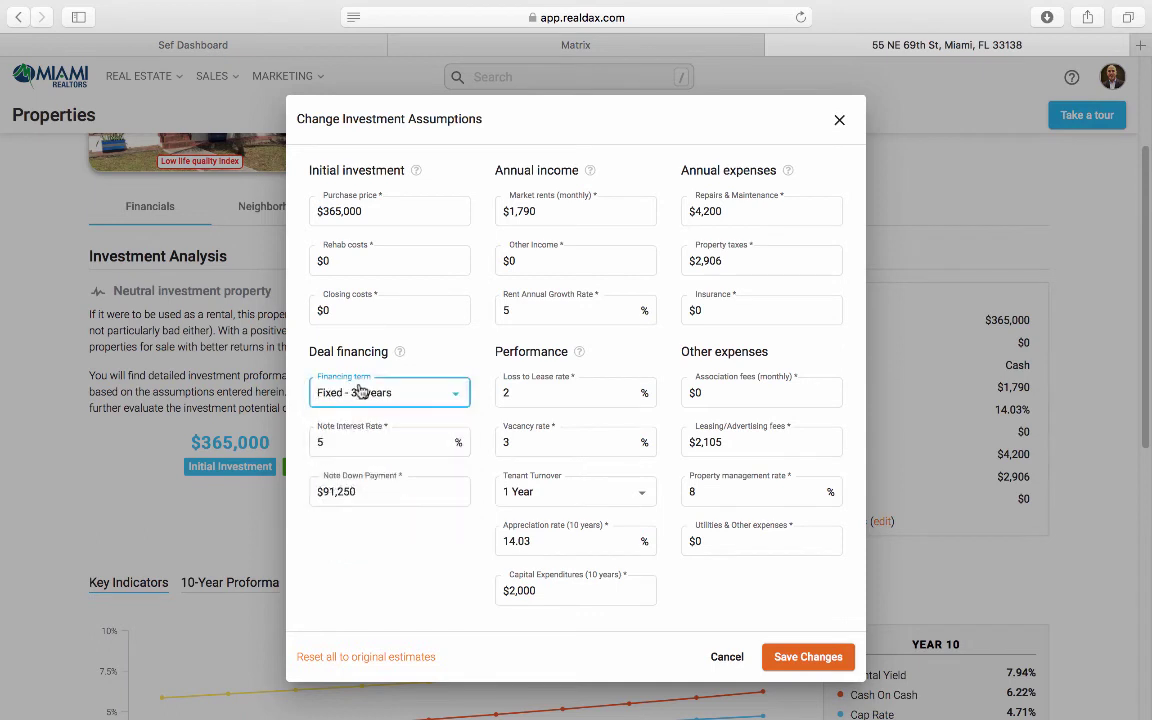
left_click(352, 443)
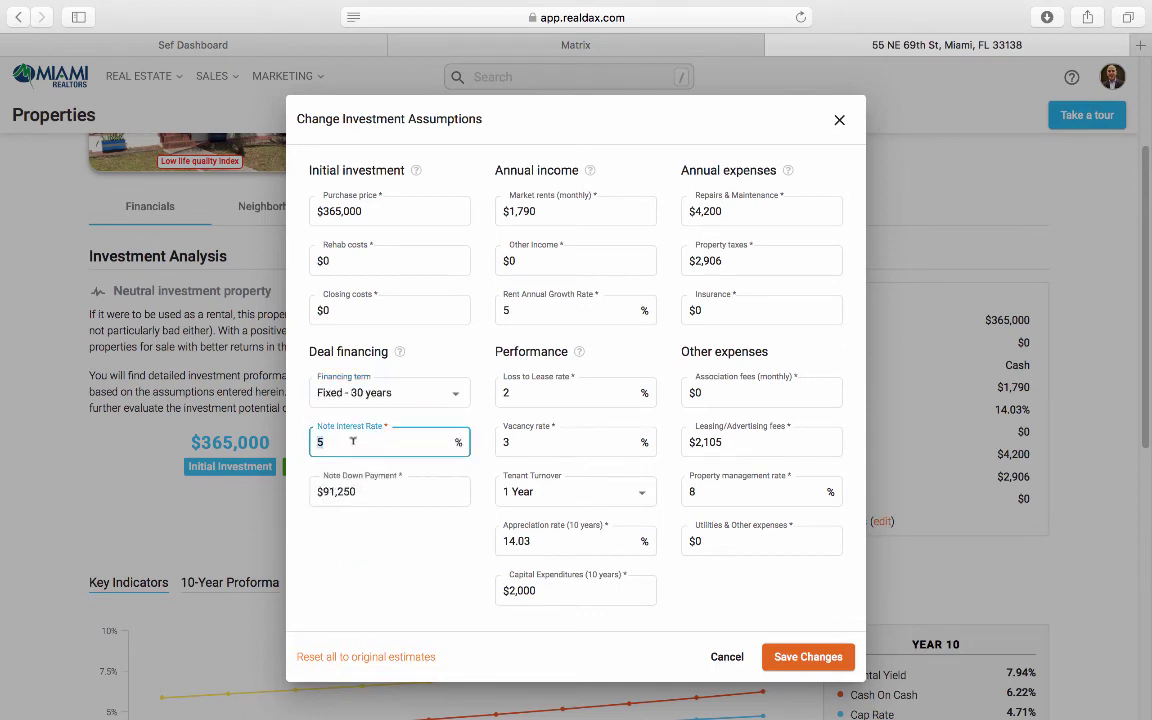
type("4")
left_click(477, 283)
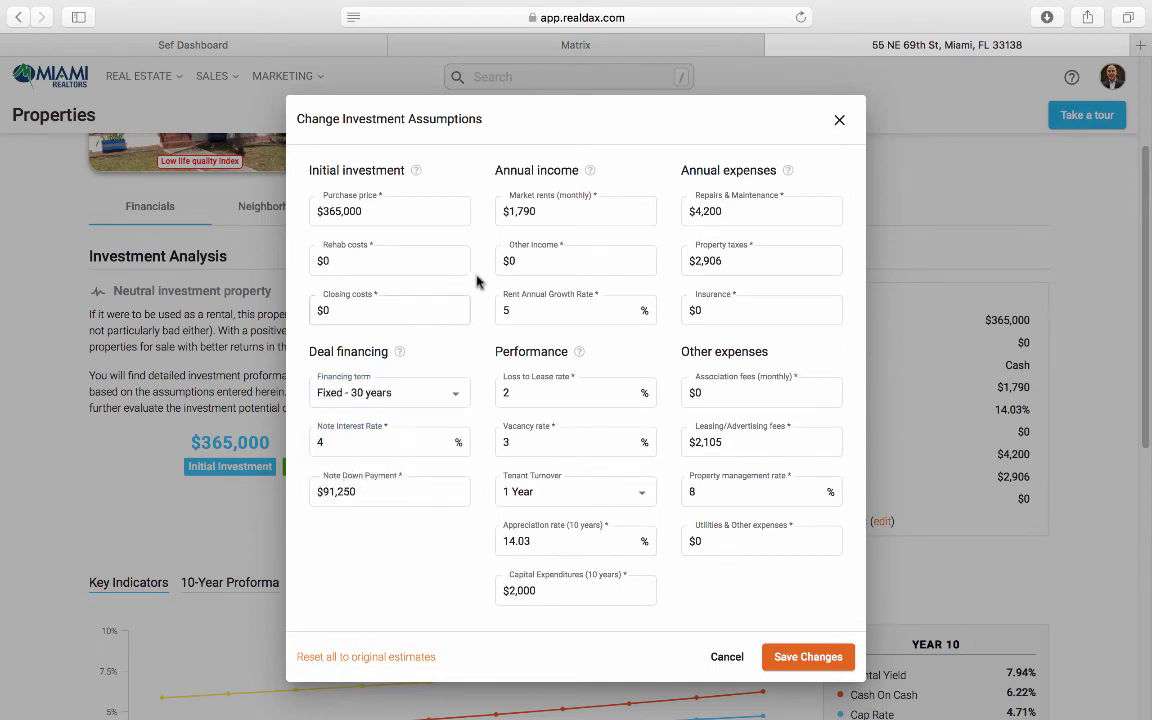
Step: Set monthly market rent to $4,055, loss to lease to 0%, and vacancy to 4%
left_click(553, 204)
type("4")
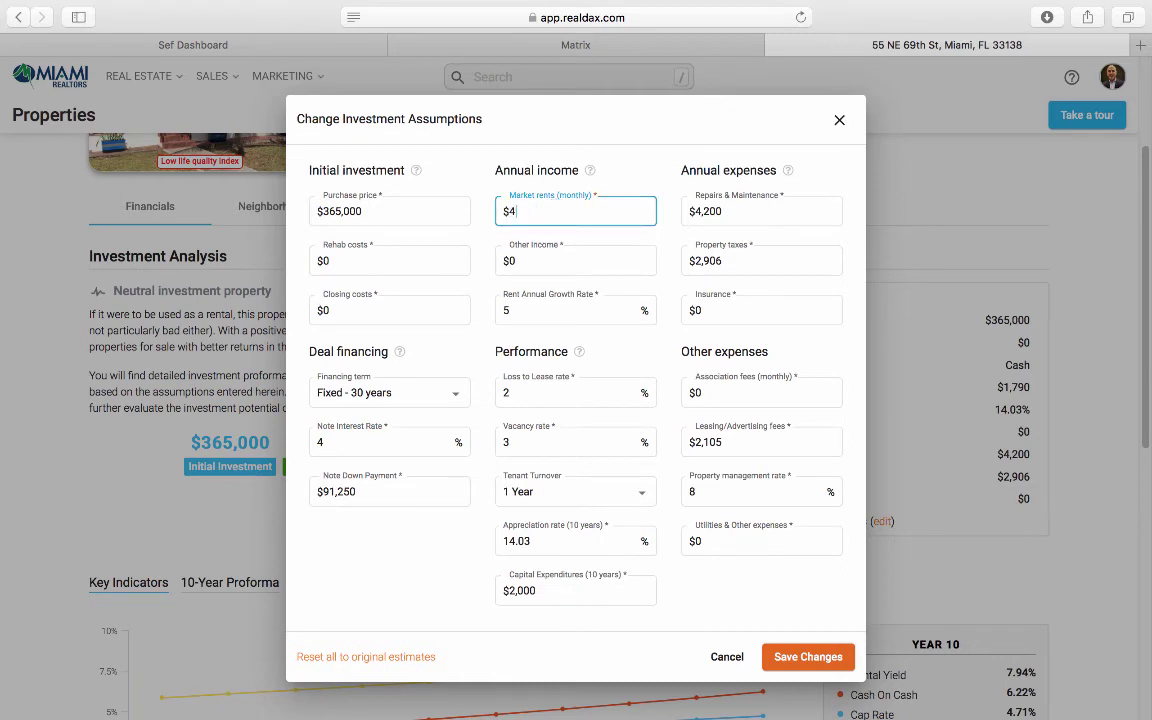
type(",055")
double_click(519, 386)
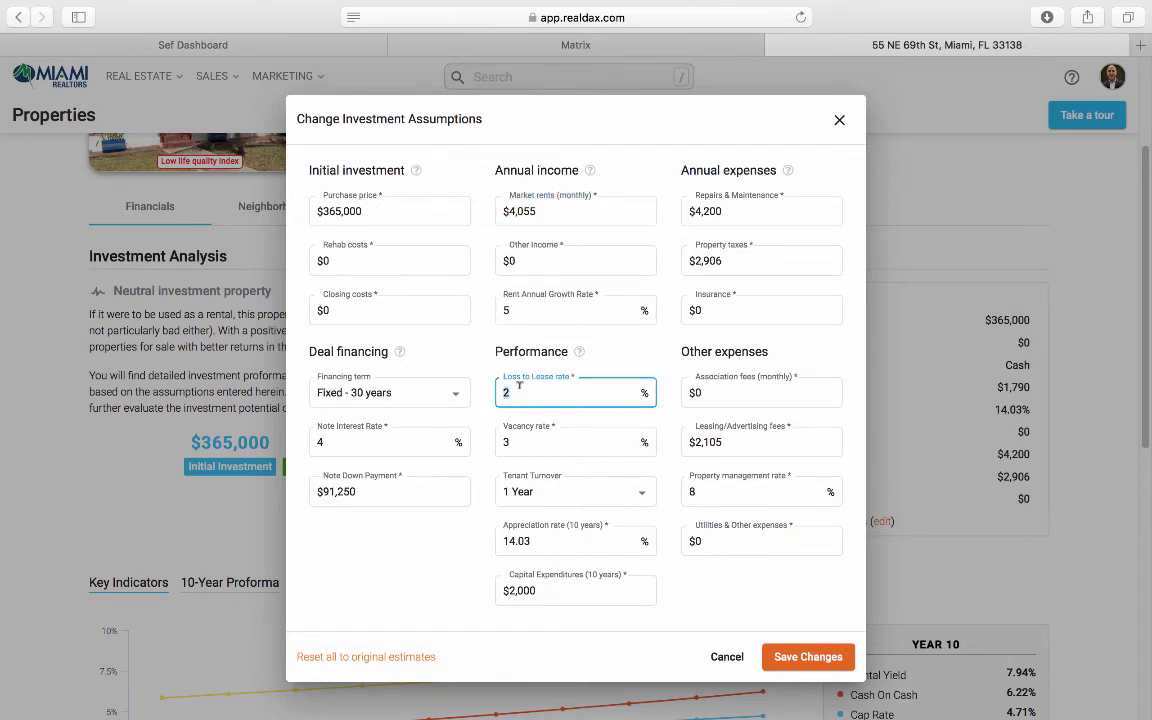
type("0")
left_click(498, 422)
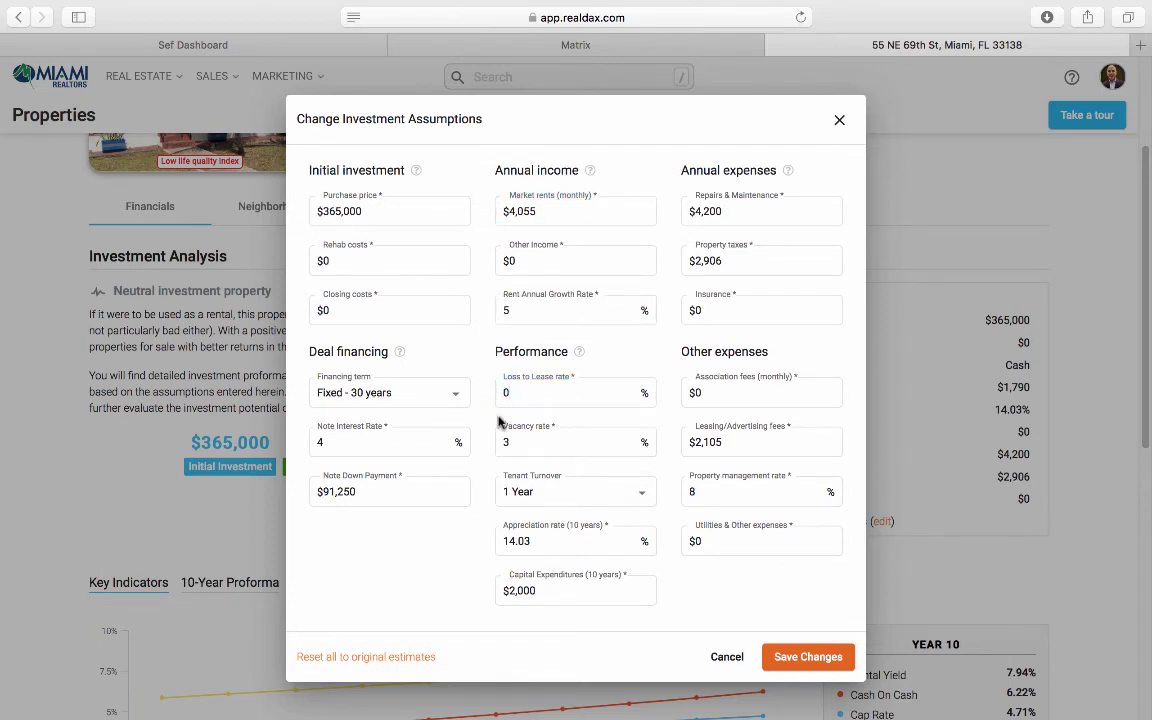
double_click(533, 440)
type("4")
left_click(484, 418)
Step: Set appreciation to 30%, capital expenditures to $0, and repairs and maintenance to $4,000
double_click(536, 535)
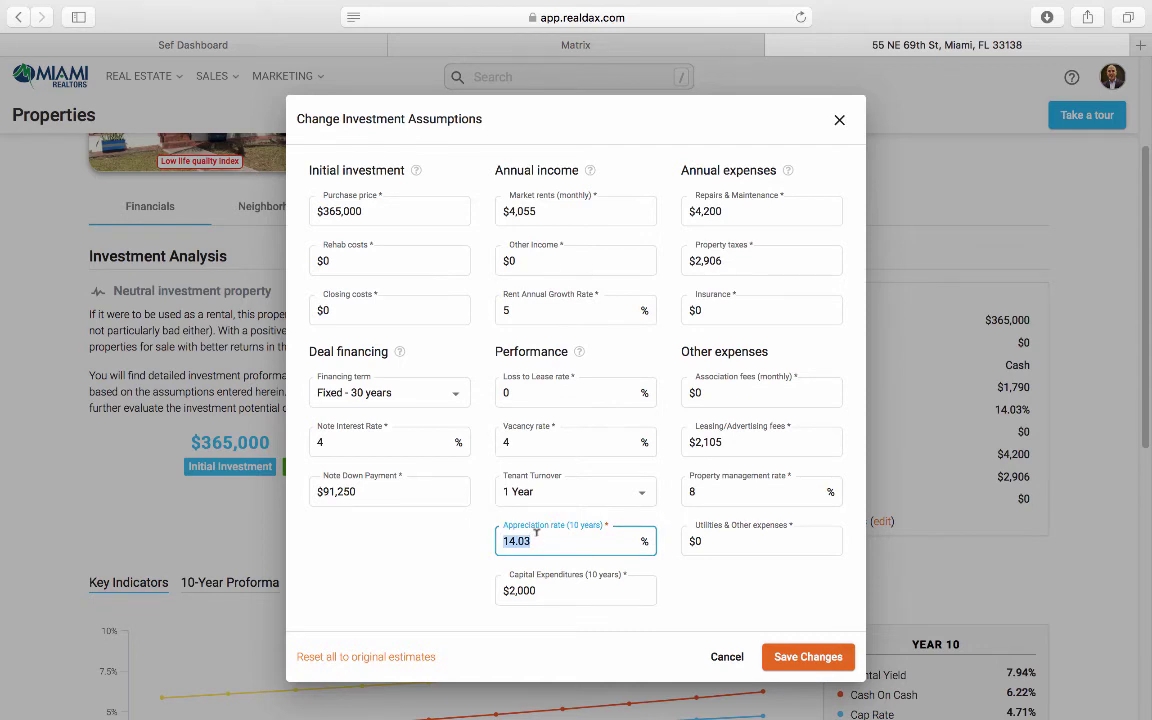
type("30")
double_click(550, 581)
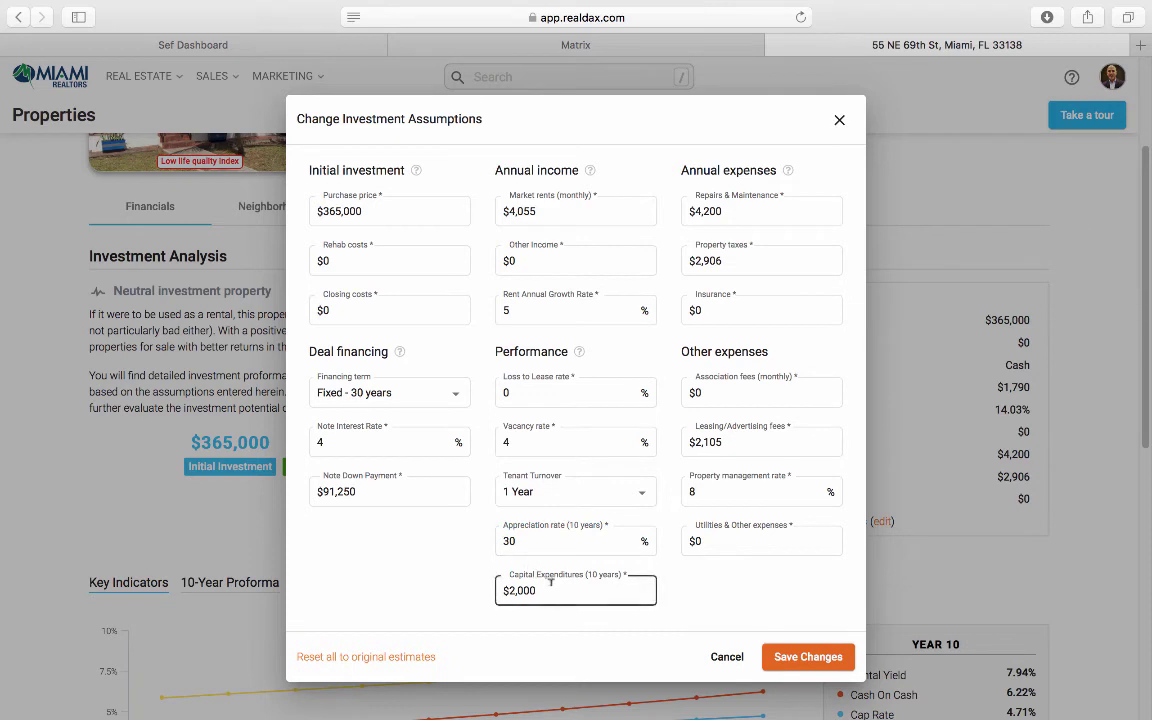
key("BackSpace")
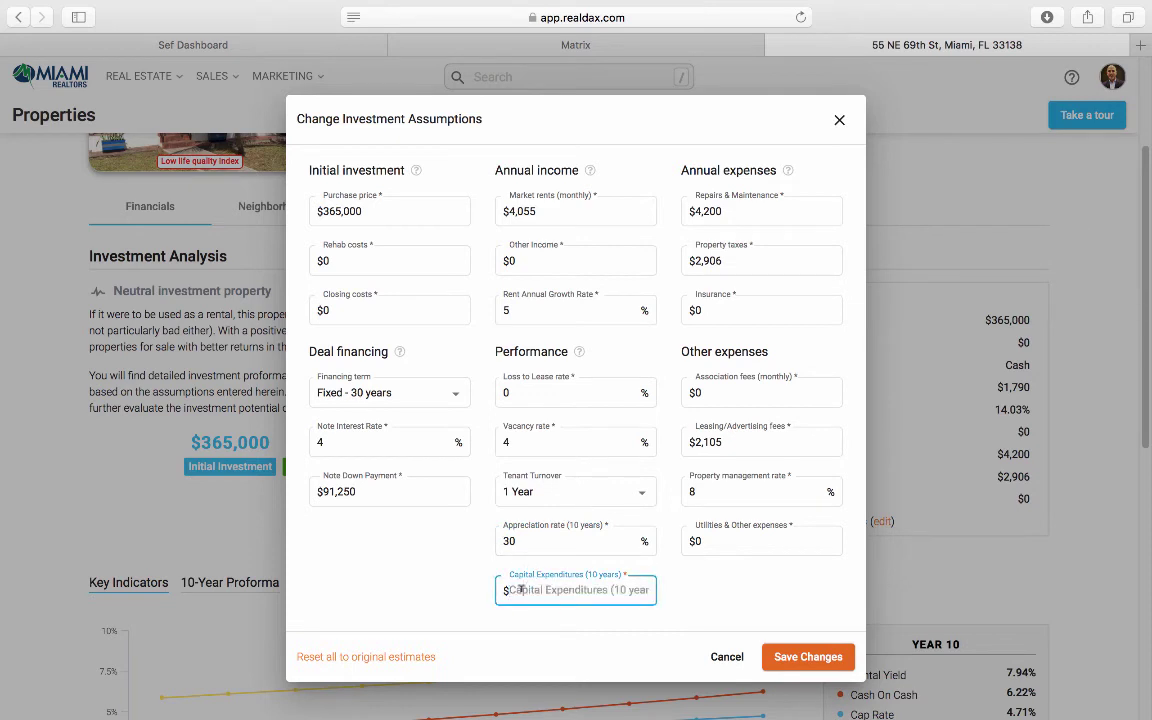
type("0")
left_click(479, 581)
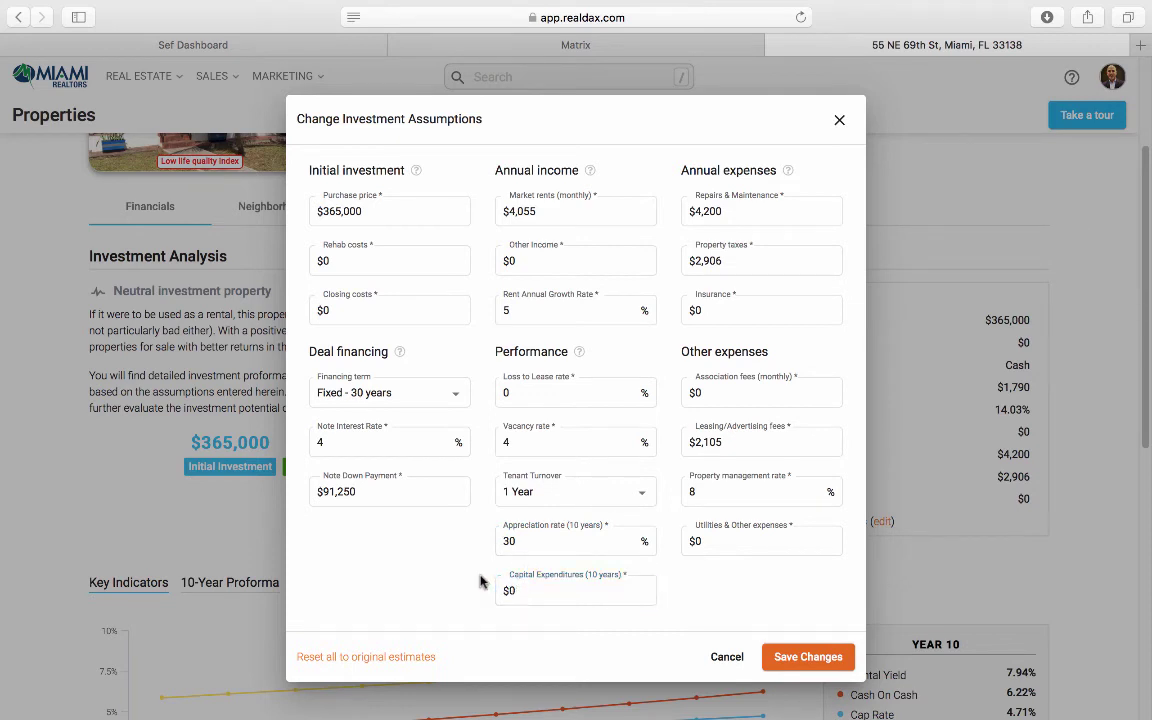
left_click(742, 211)
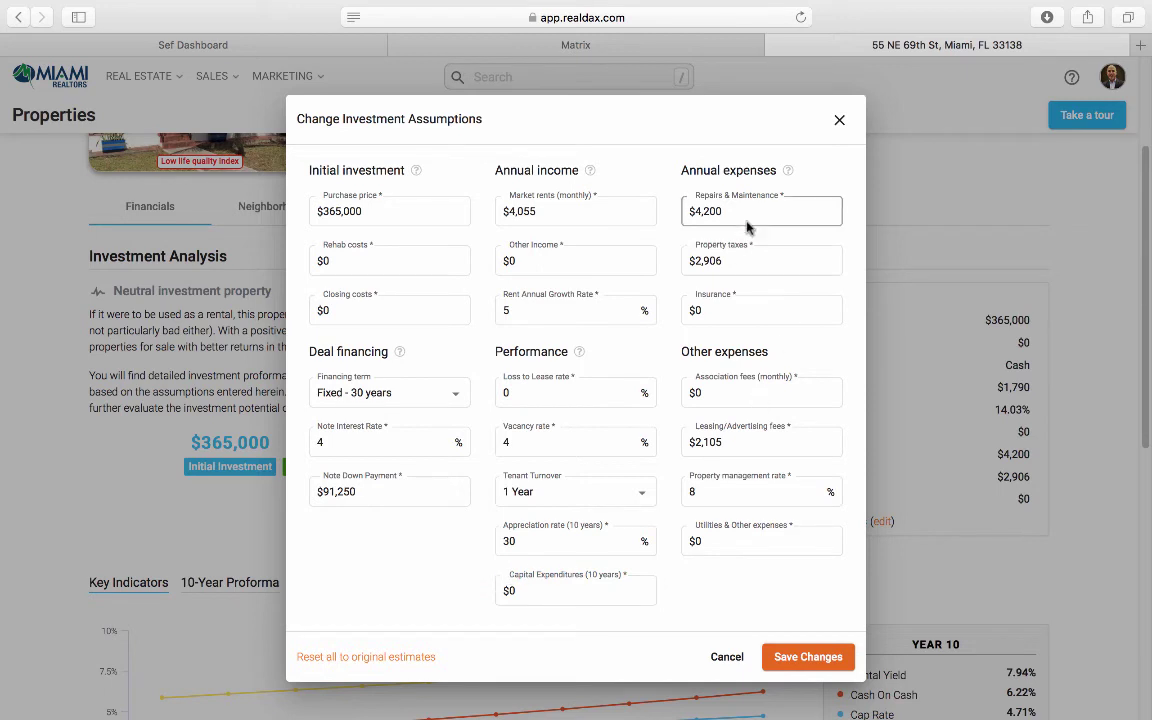
triple_click(742, 211)
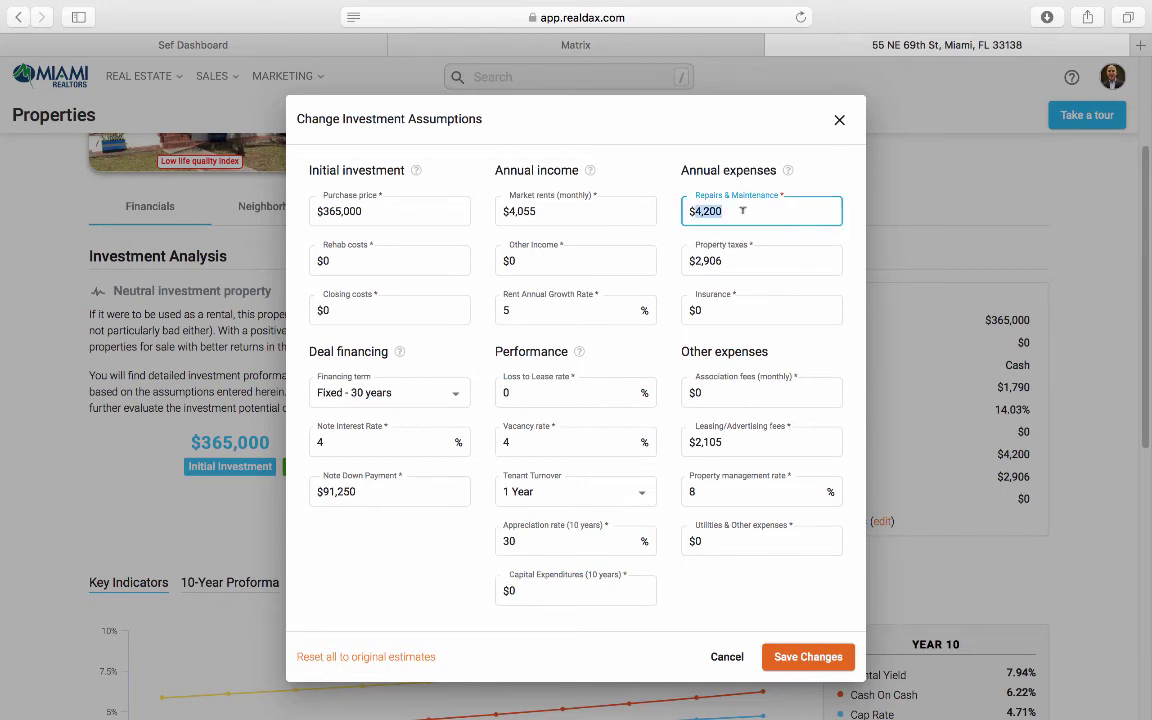
type("4000")
left_click(735, 240)
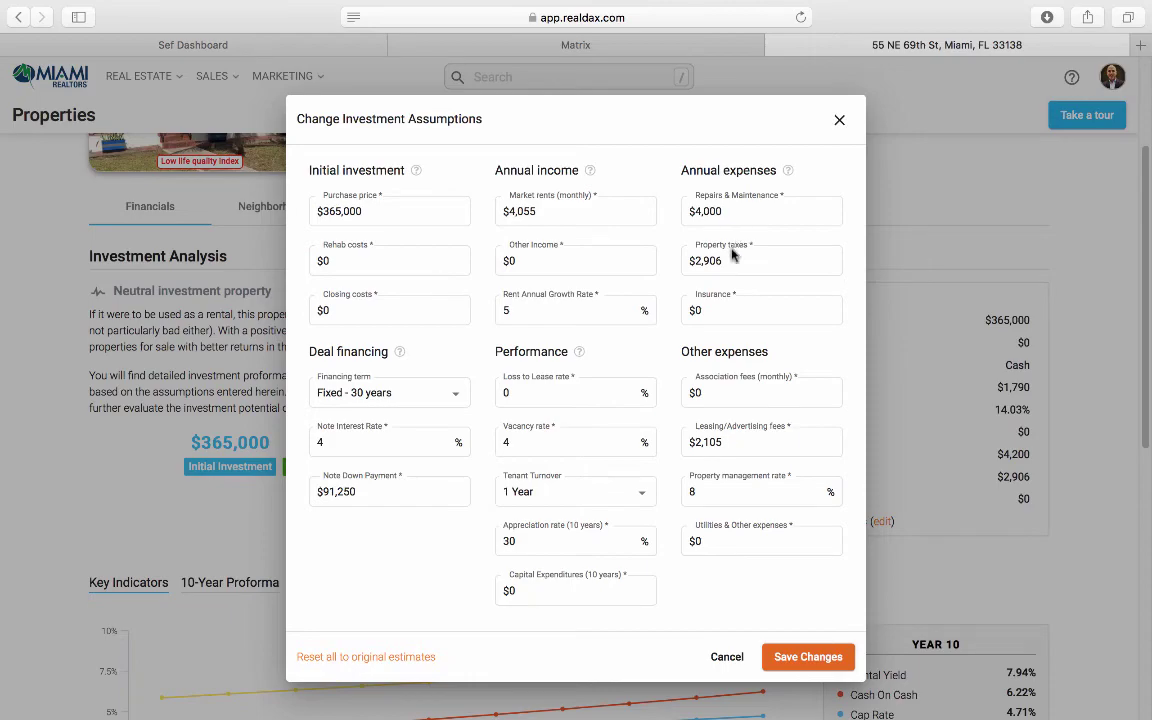
left_click(600, 45)
Step: Open the Miami-Dade County tax record showing 2019 market value $138,757 and taxes $3,027.18
scroll(506, 418, "down", 5)
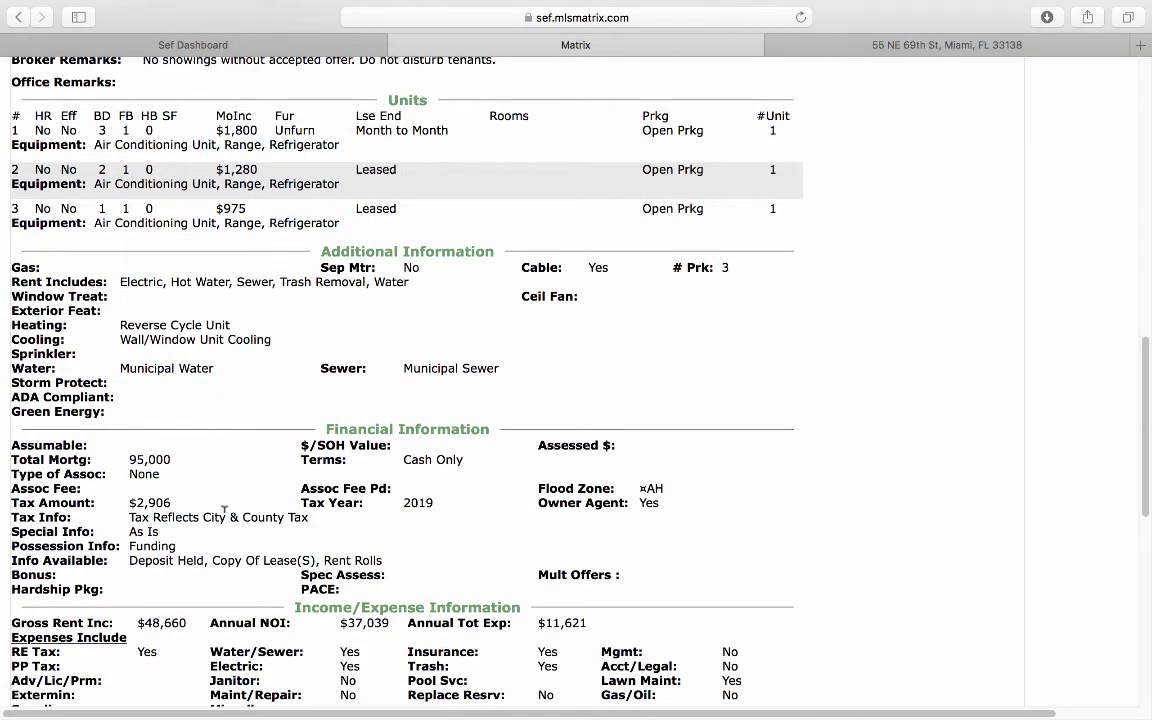
scroll(390, 519, "up", 10)
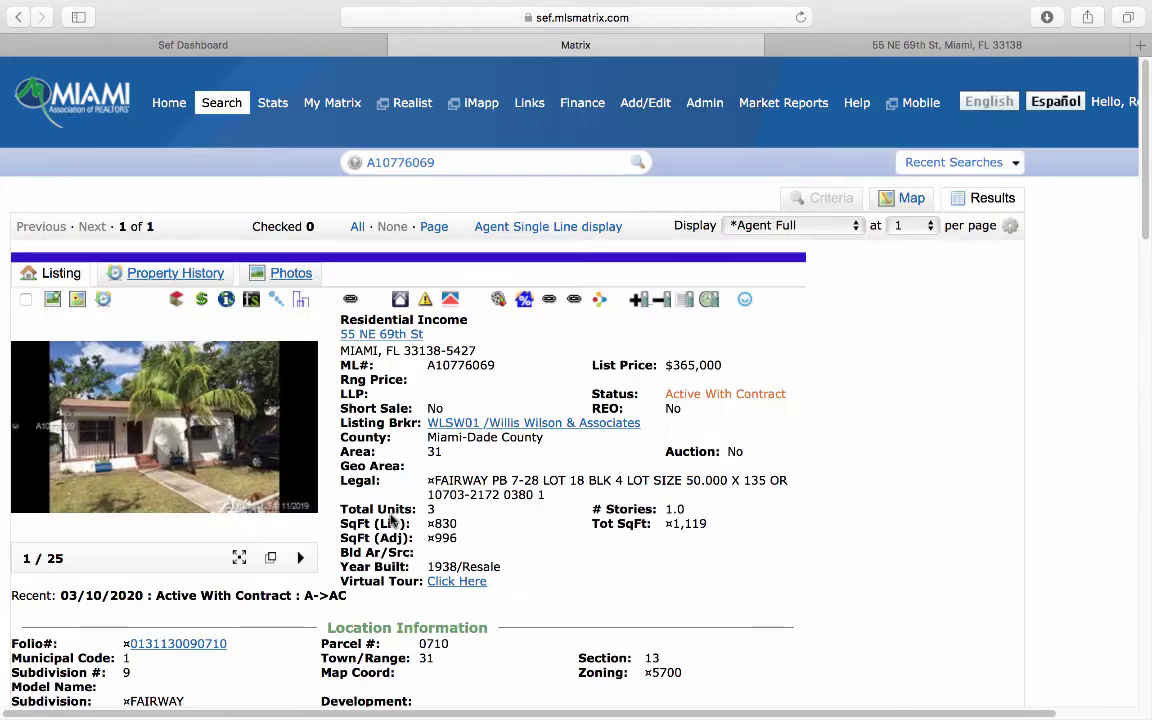
left_click(224, 302)
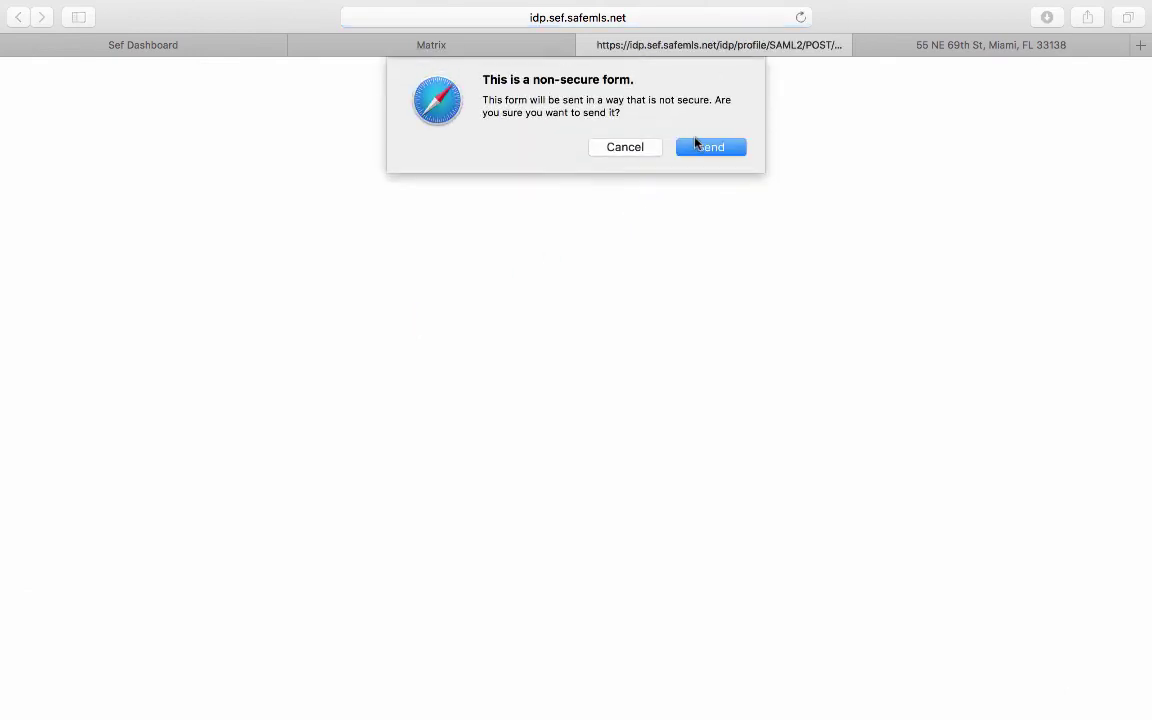
left_click(697, 145)
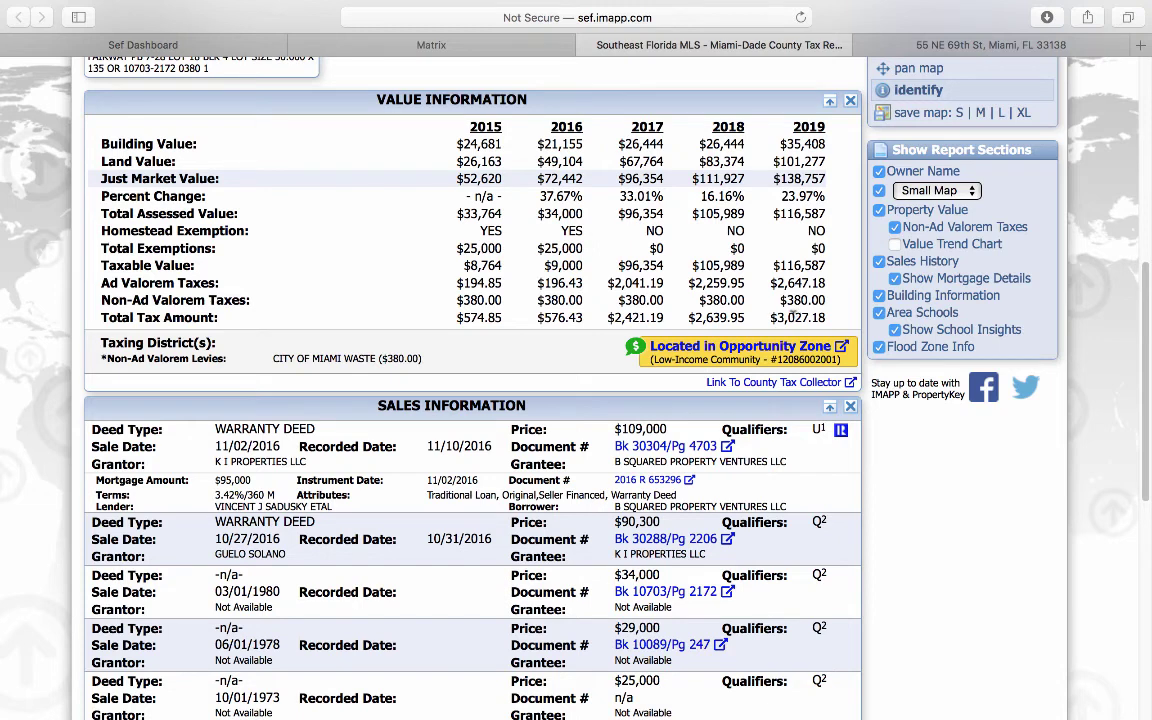
Step: Set the property taxes assumption to $3,000 and insurance to $2,000
left_click(920, 45)
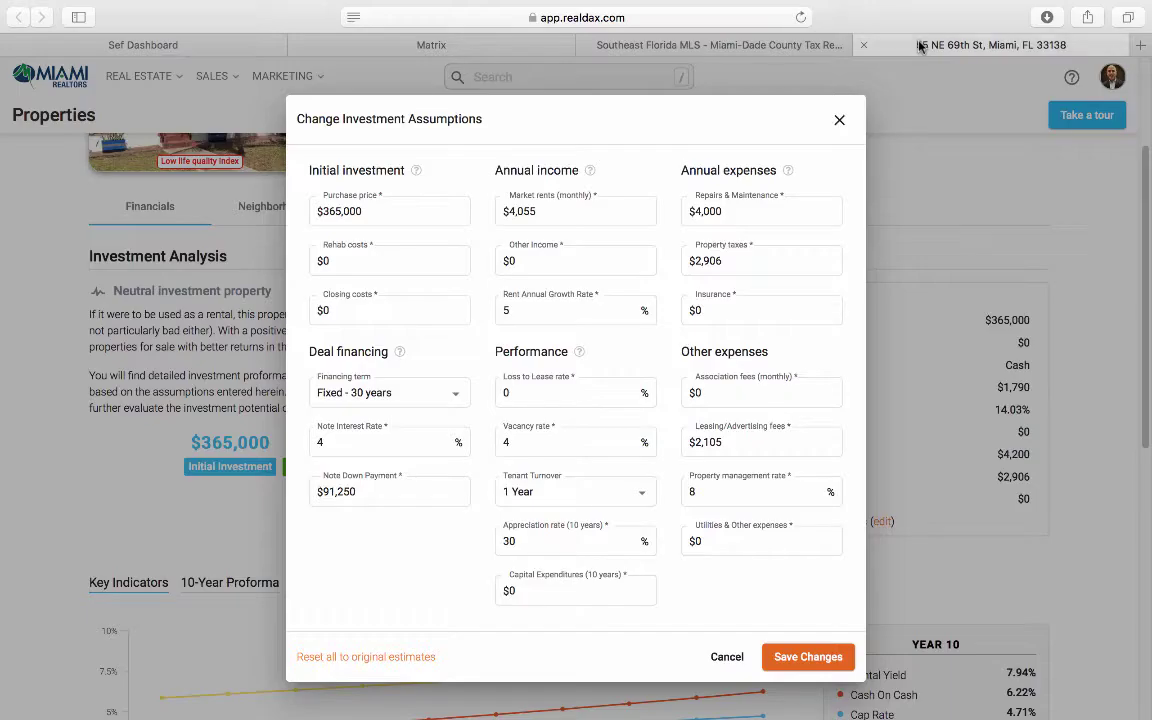
left_click(752, 256)
double_click(750, 256)
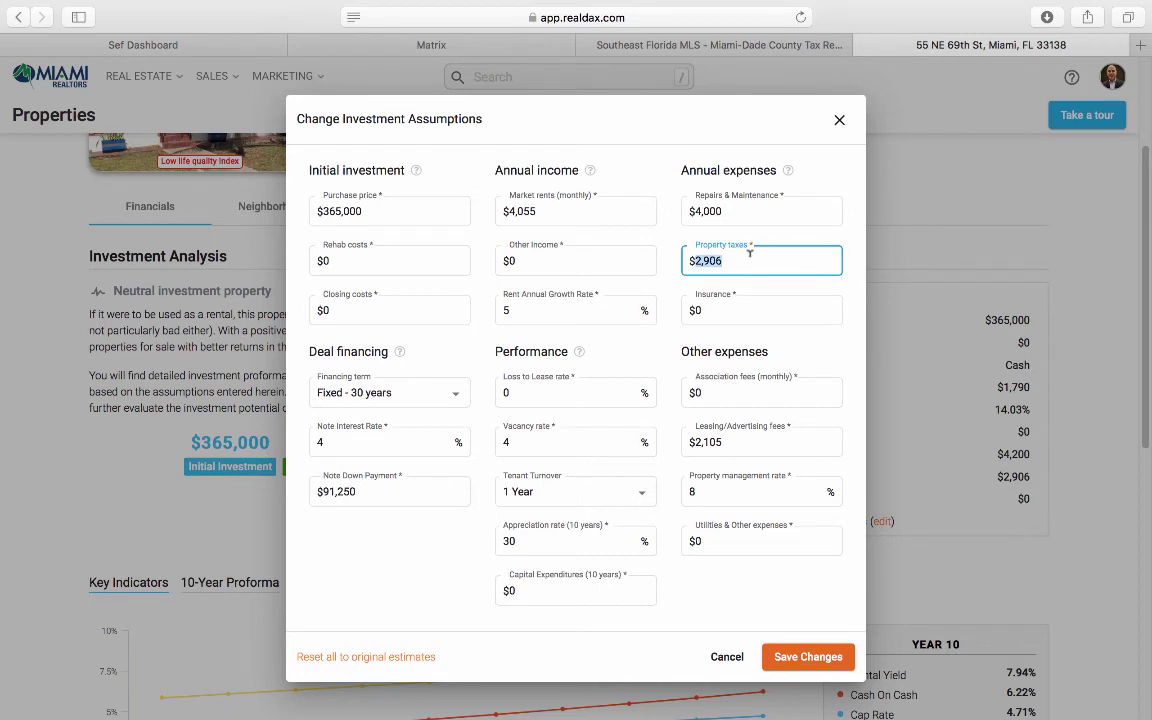
type("3,000")
left_click(734, 304)
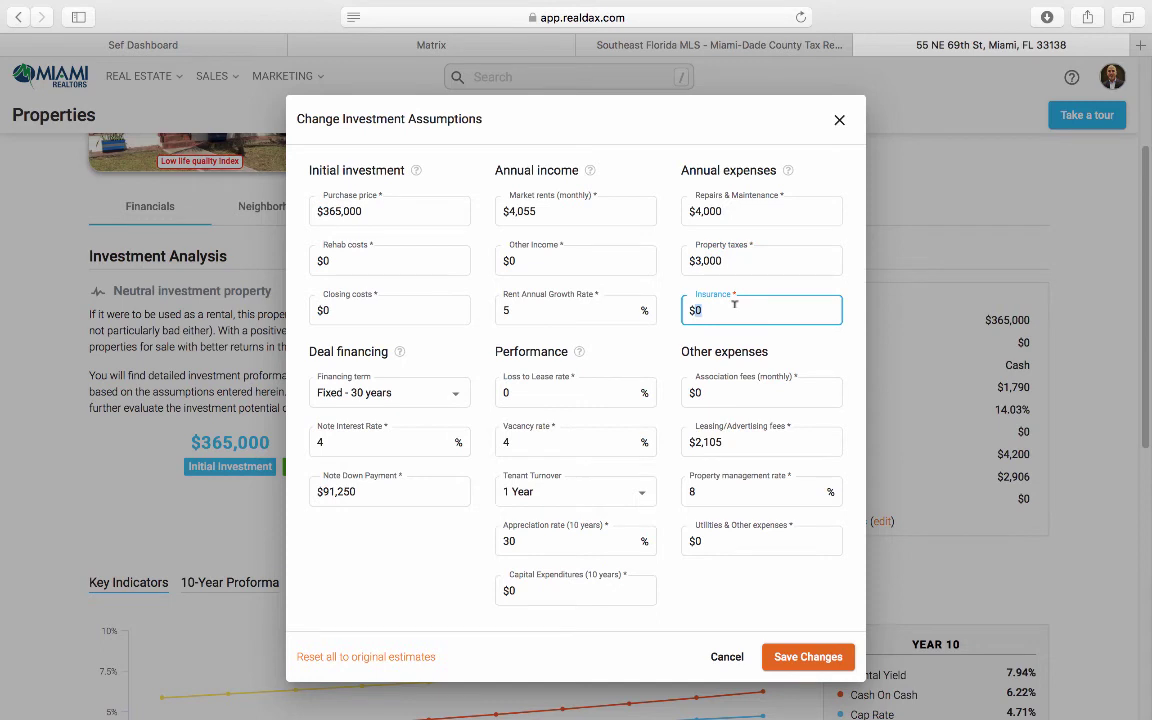
type("2,000")
left_click(418, 38)
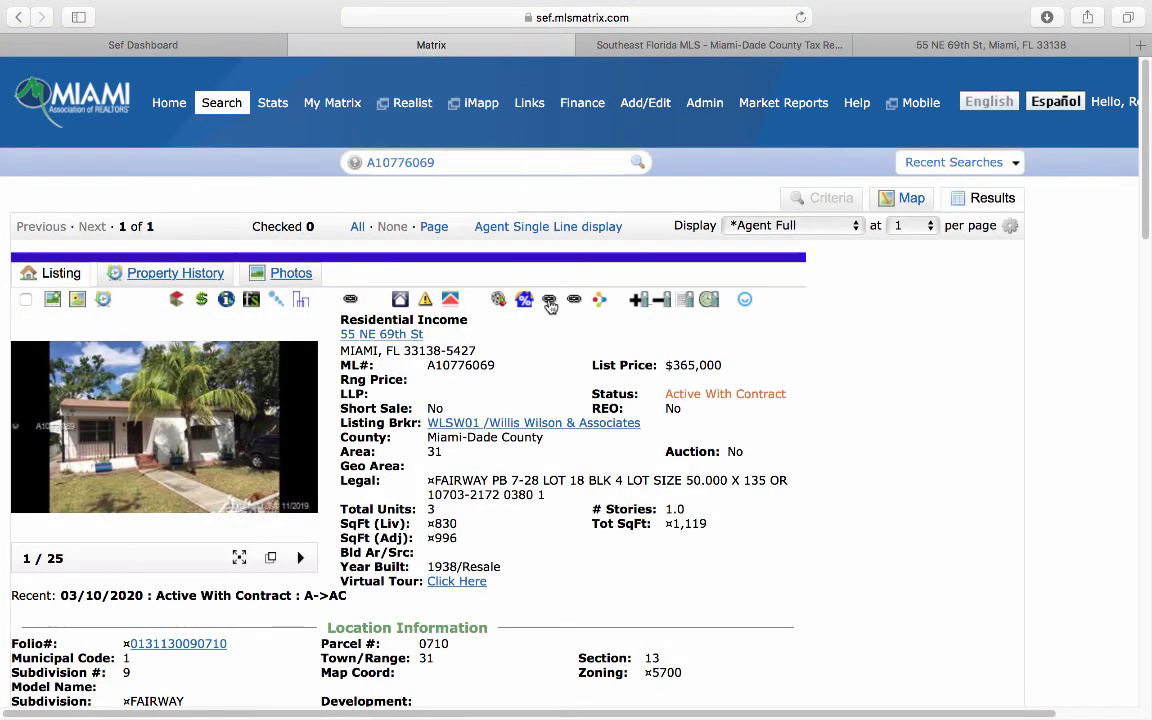
left_click(549, 302)
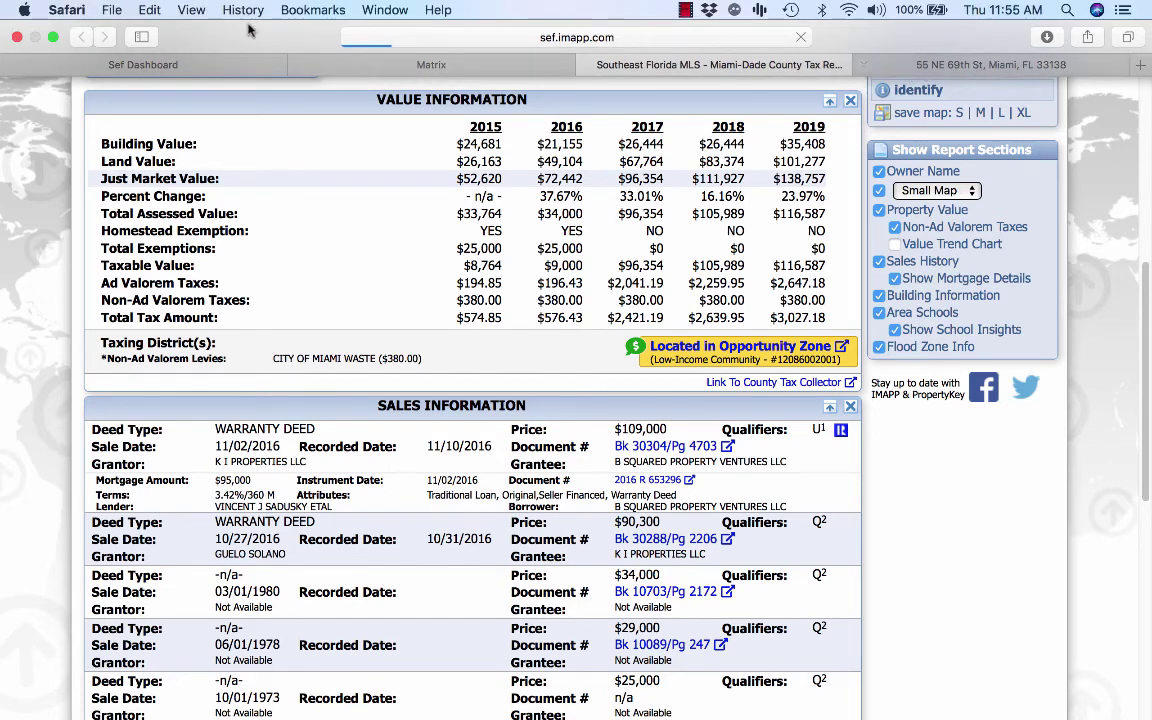
left_click(54, 40)
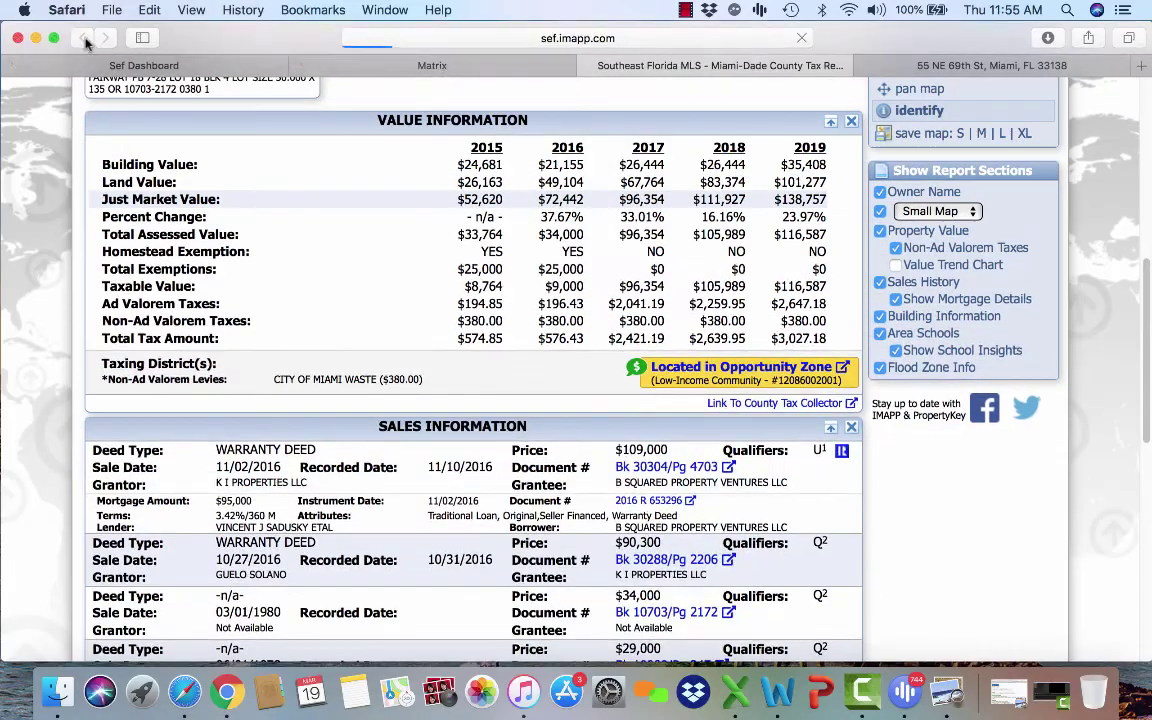
left_click(54, 38)
left_click(920, 47)
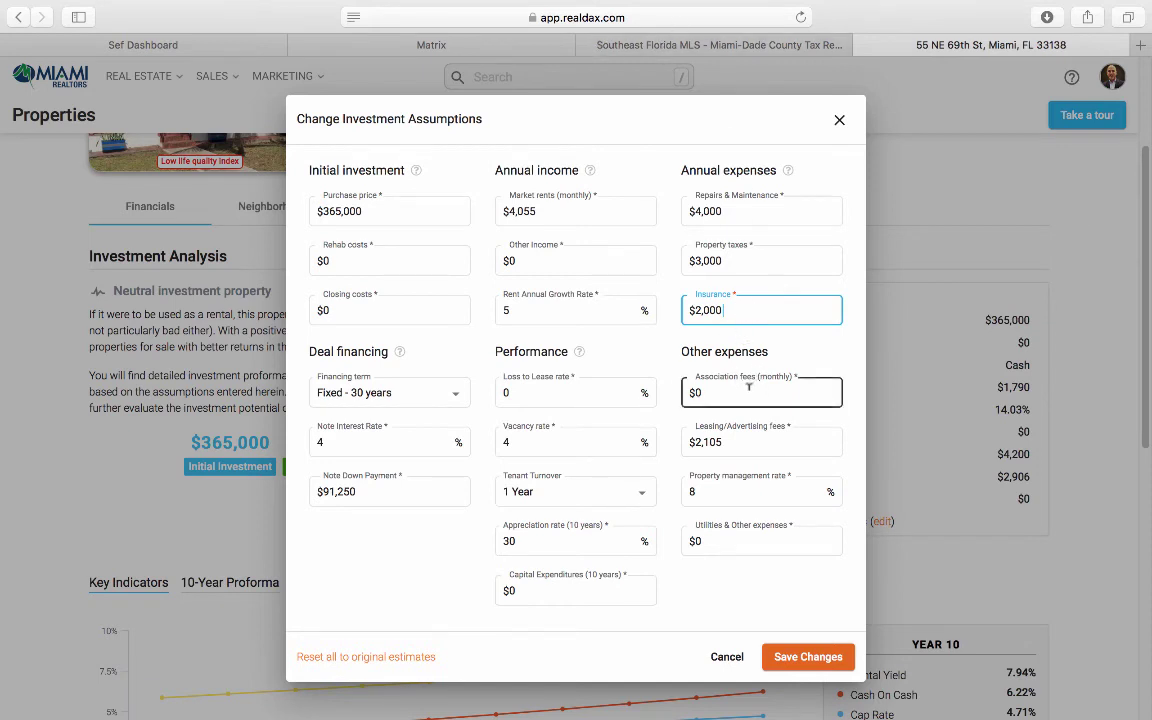
Step: Cut leasing/advertising fees from $2,105 to $0
double_click(734, 441)
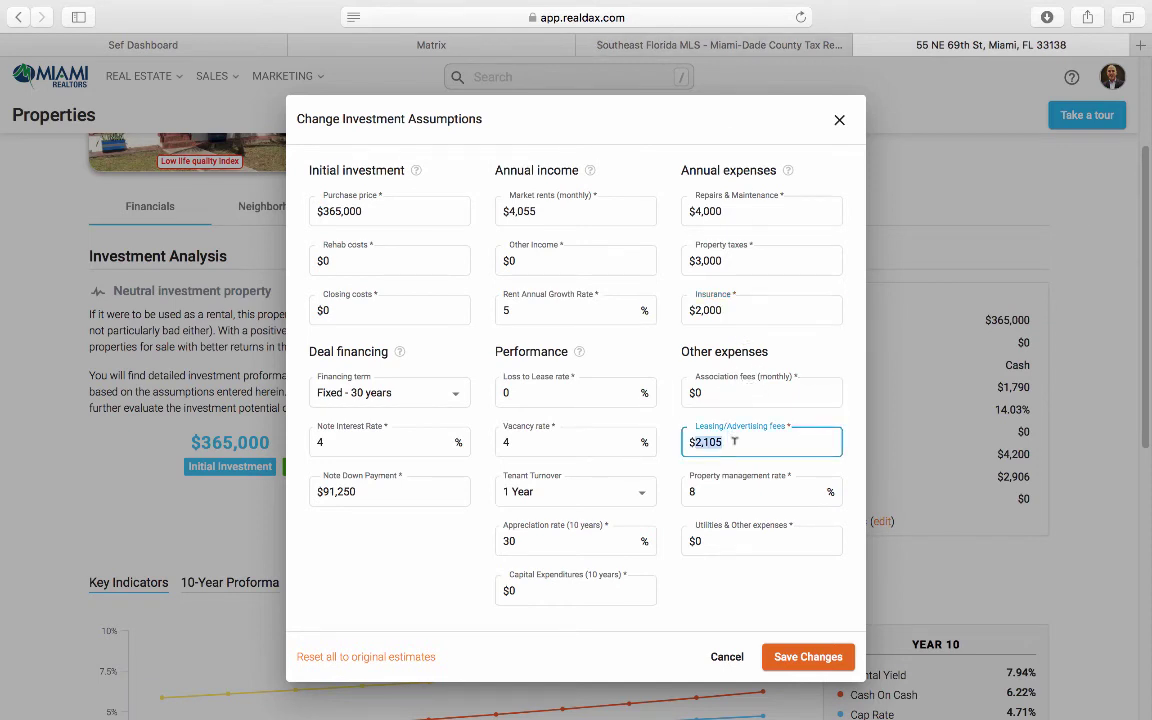
key("BackSpace")
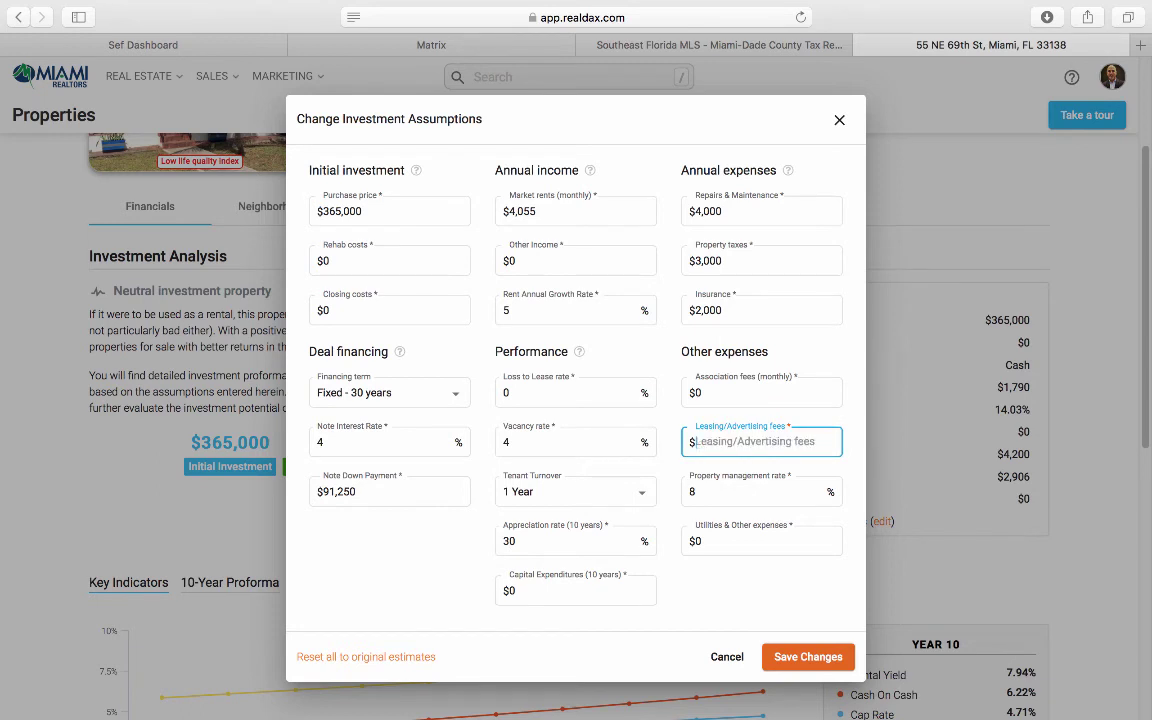
type("0")
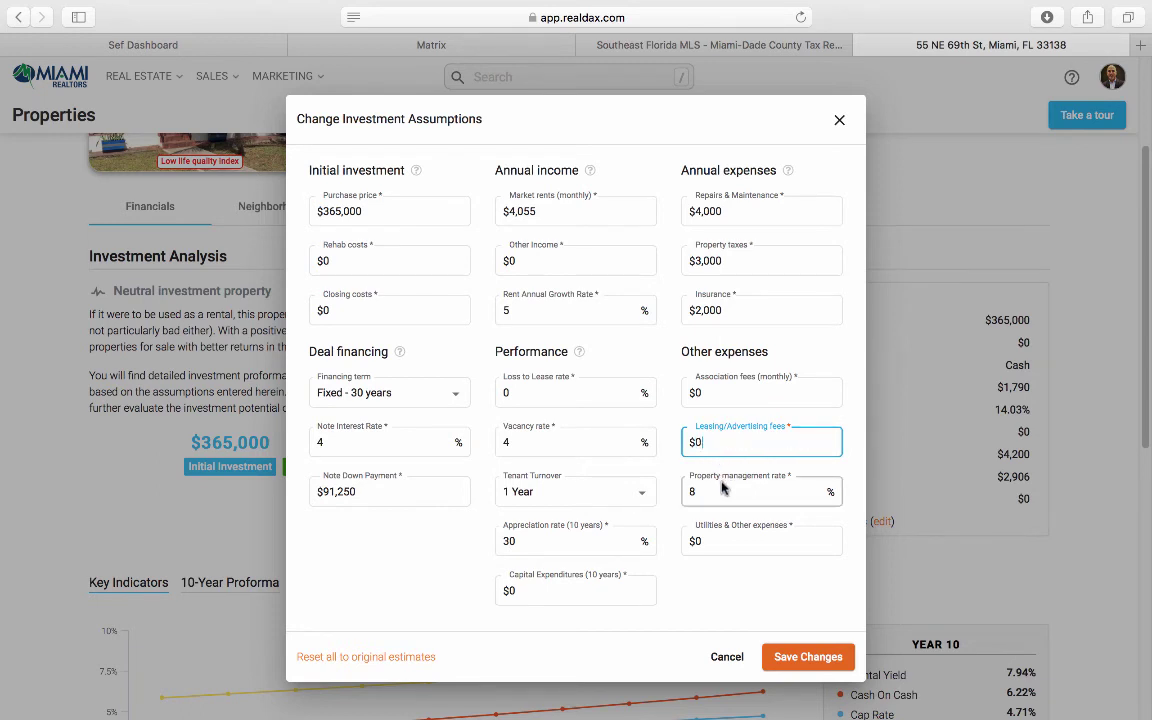
Step: Raise the property management rate from 8% to 10%
double_click(724, 489)
type("10")
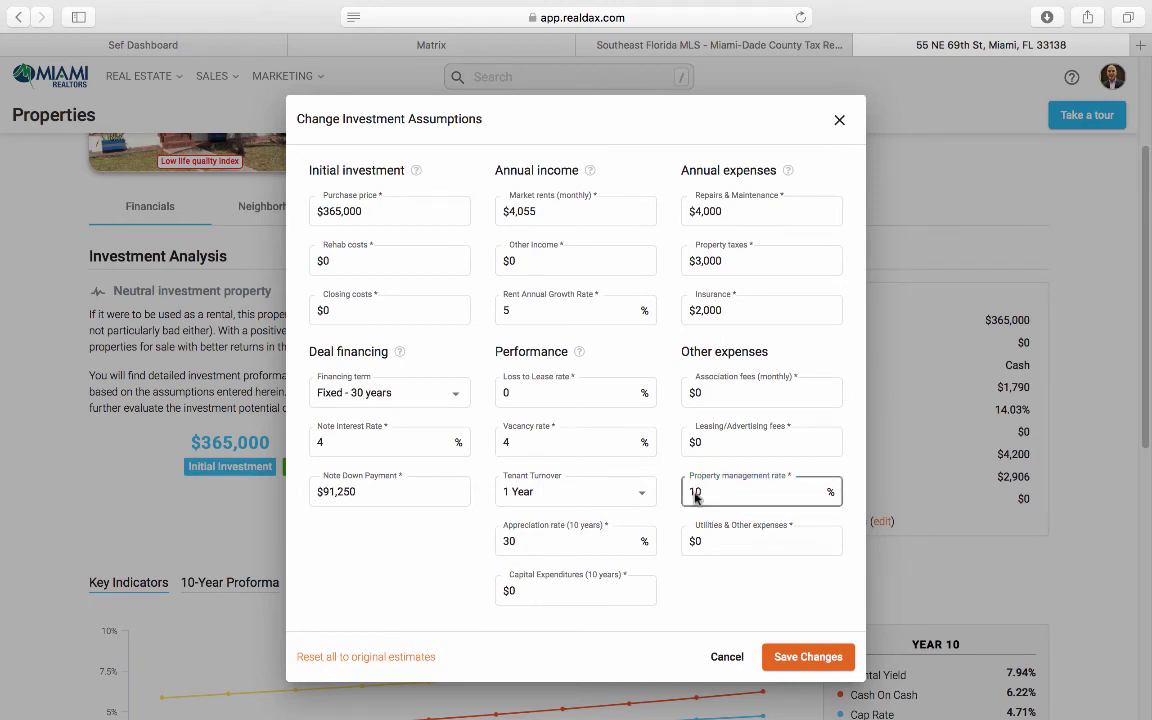
left_click(719, 537)
double_click(719, 537)
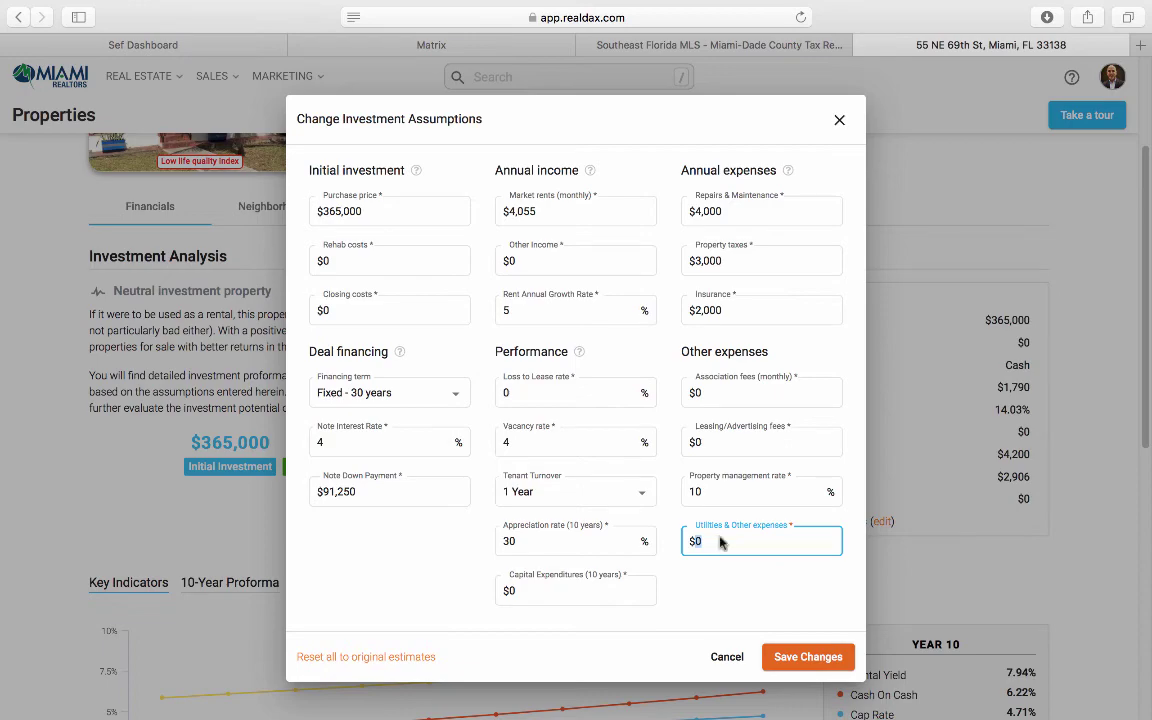
left_click(430, 45)
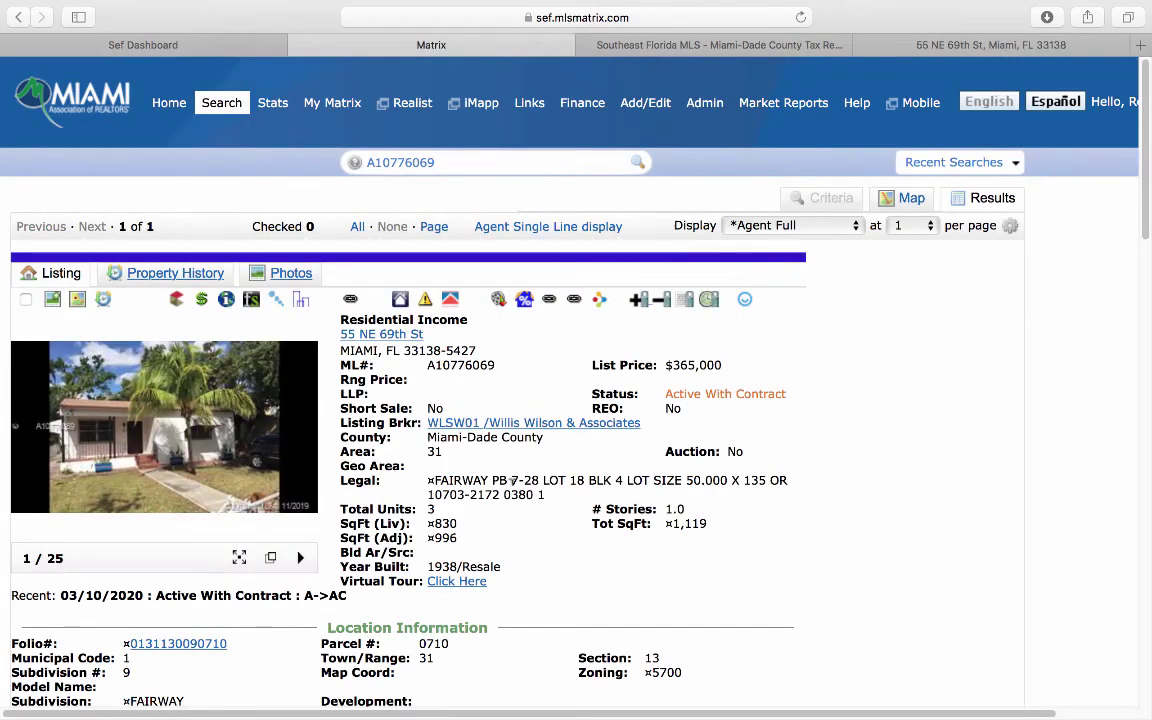
scroll(516, 483, "down", 15)
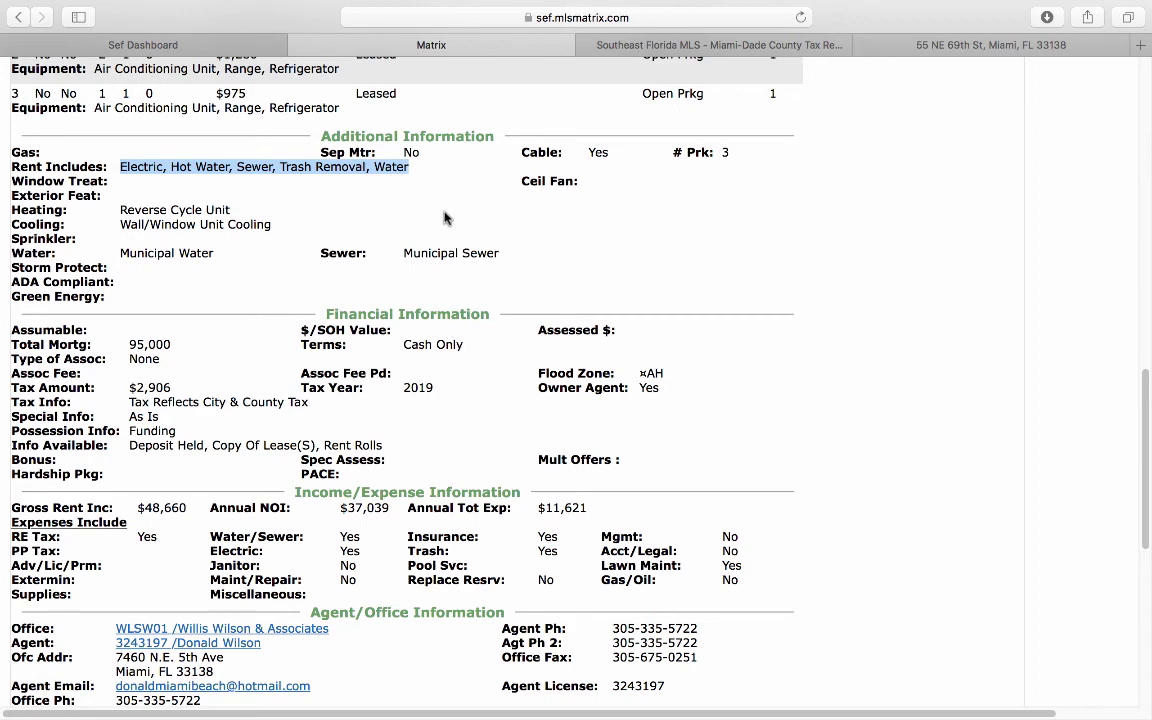
left_click(929, 48)
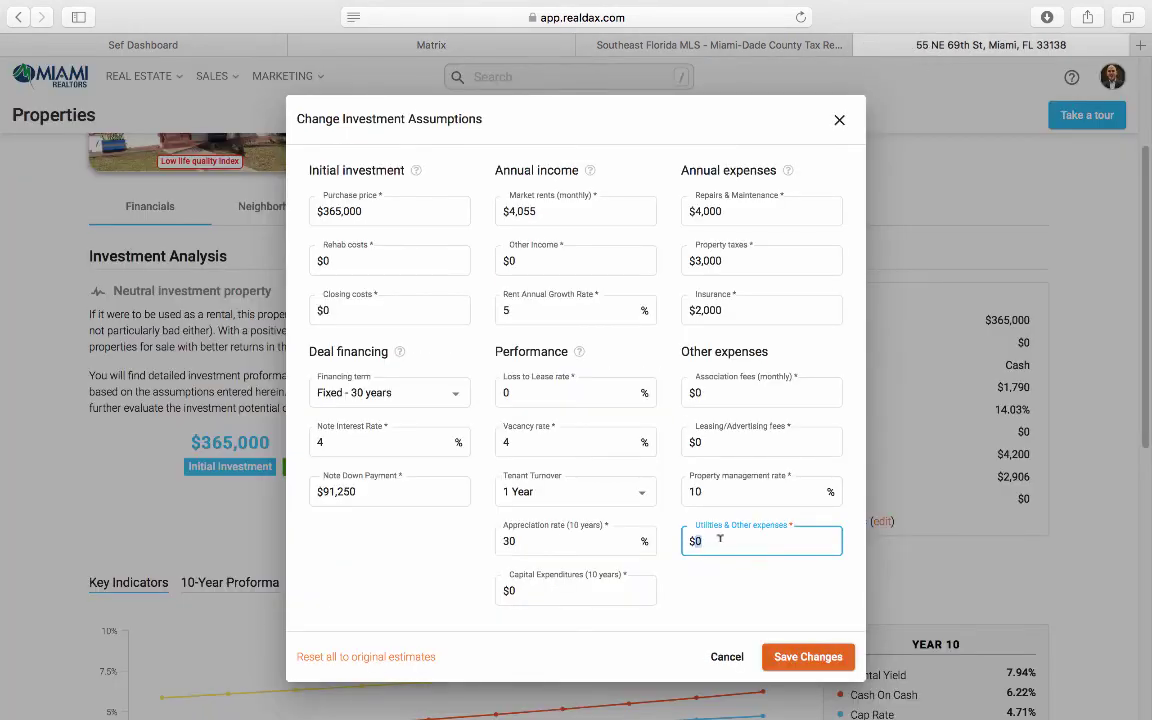
Step: Try utilities and other expenses at 4,200, then 6,000, then 7,200
type("4,200")
double_click(736, 540)
type("6000")
double_click(734, 540)
type("7,200")
left_click(676, 522)
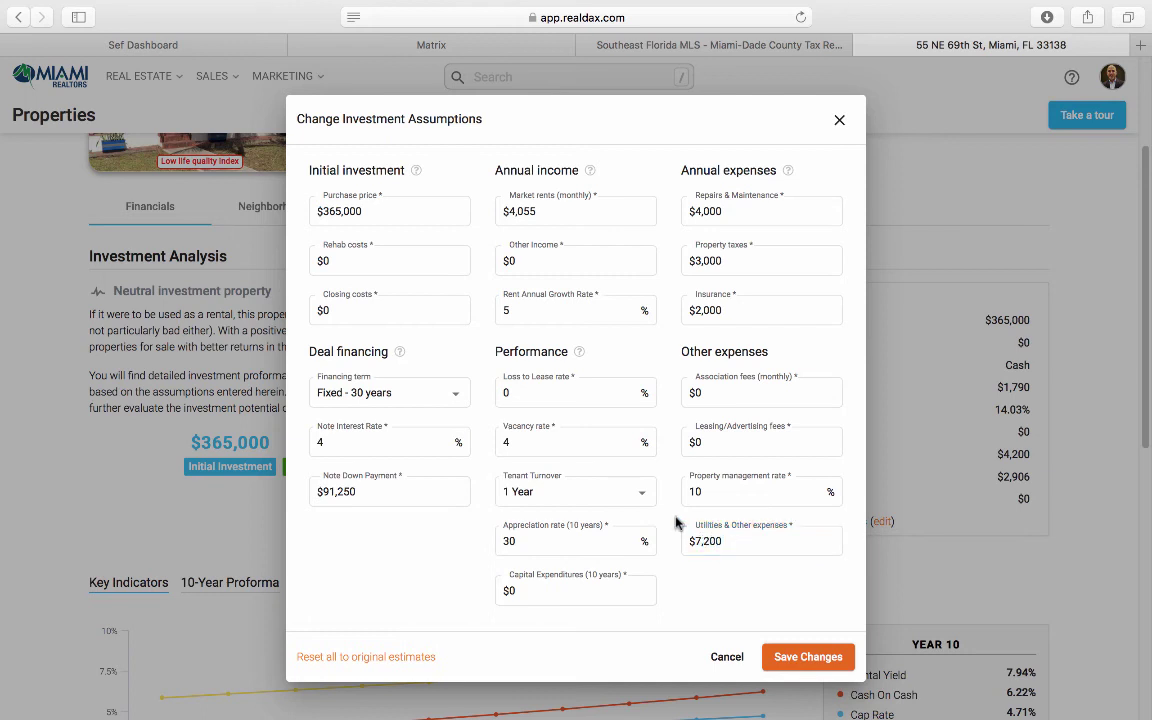
Step: After rechecking the MLS listing, set utilities to $8,200 and save the assumptions
left_click(416, 45)
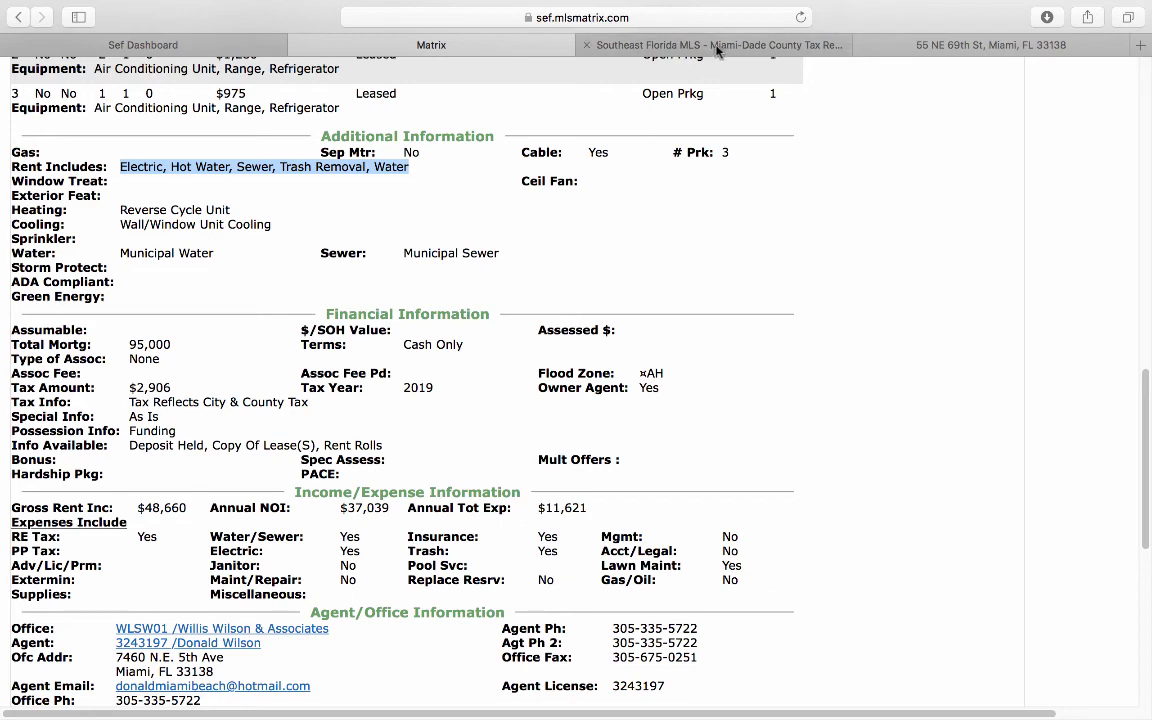
left_click(862, 45)
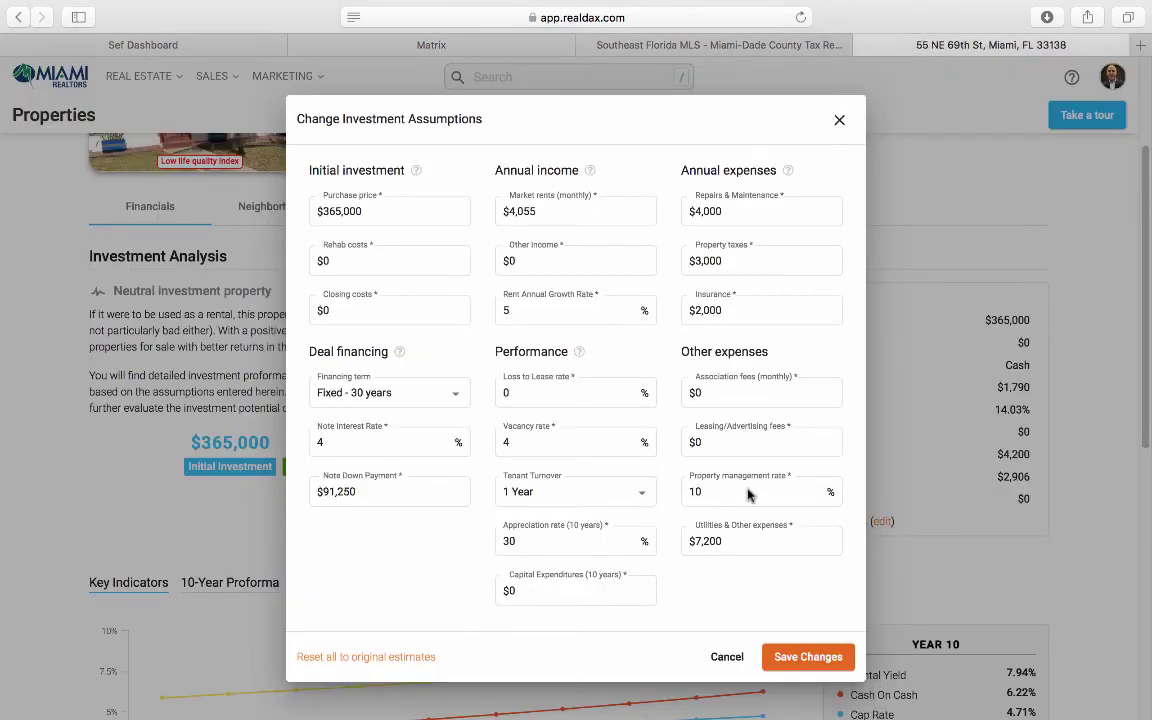
left_click(729, 539)
type("8")
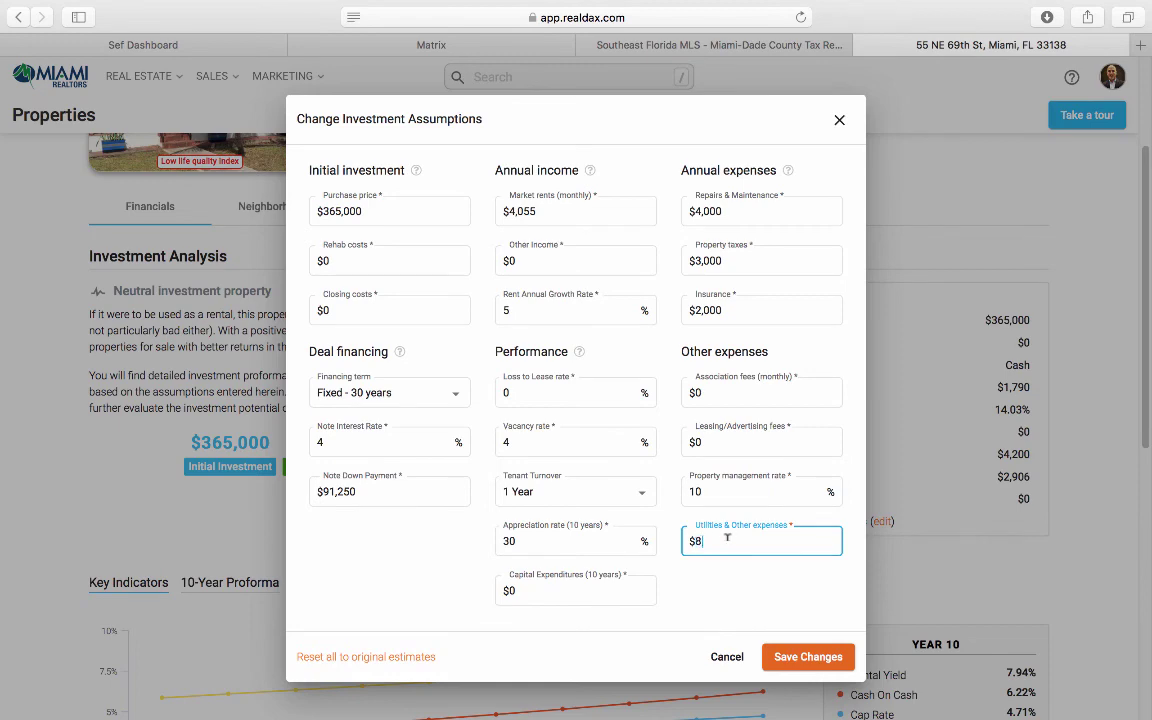
type("200")
left_click(775, 655)
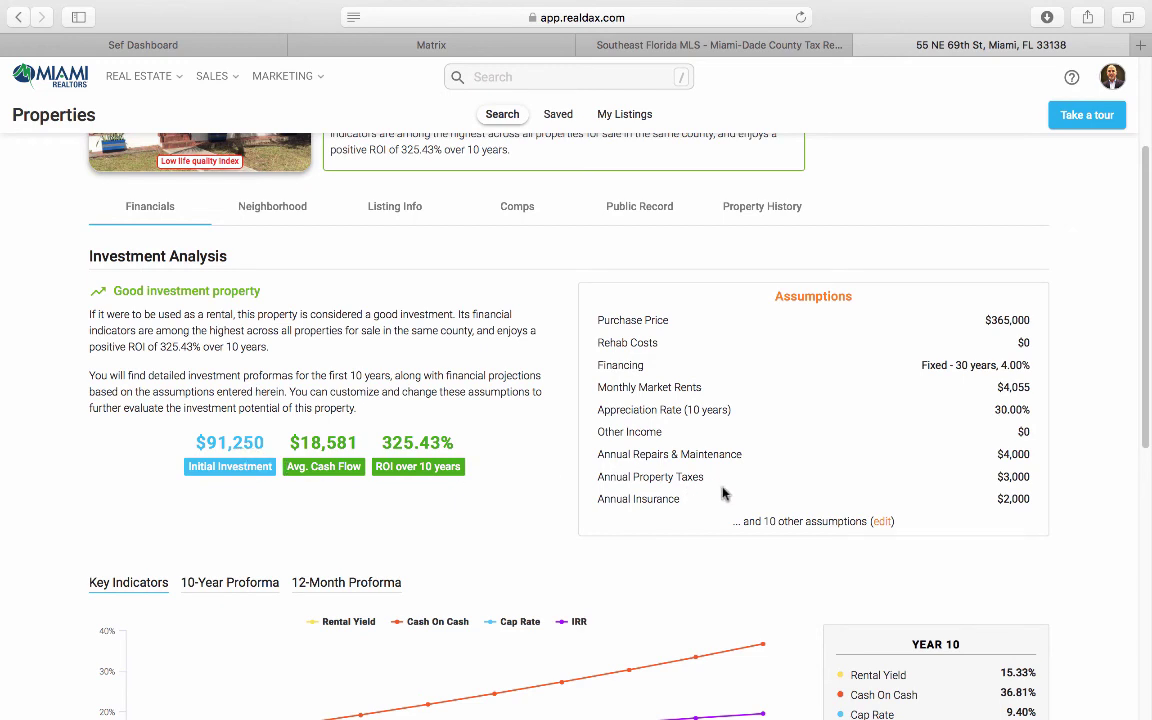
Step: Reopen the Change Investment Assumptions form from the Assumptions panel's edit link
left_click(884, 522)
left_click(368, 211)
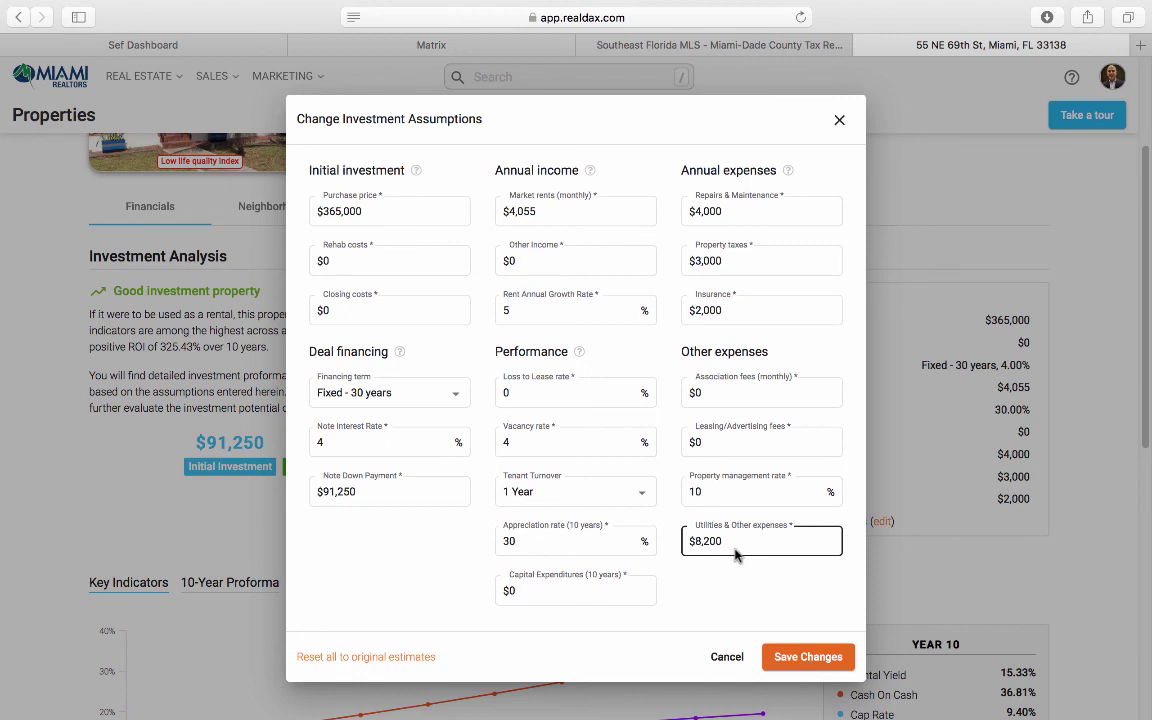
Step: Change annual property taxes to $7,000 and save, recalculating ROI to 237.80%
double_click(727, 258)
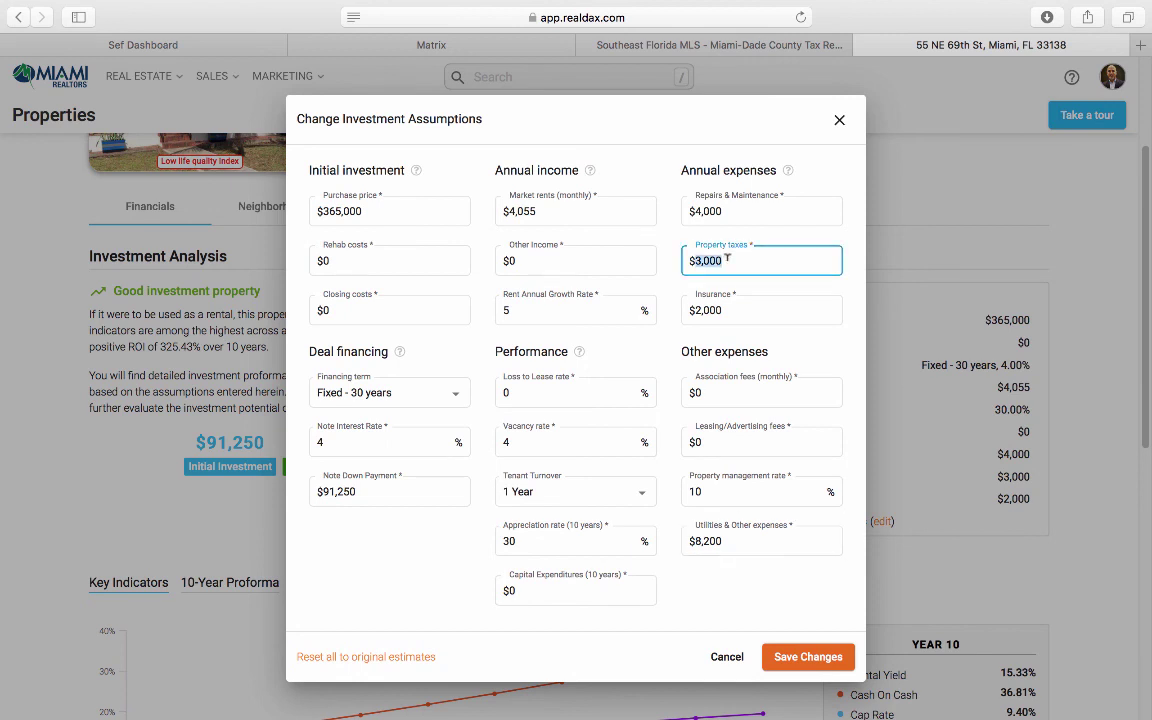
type("7000")
left_click(817, 659)
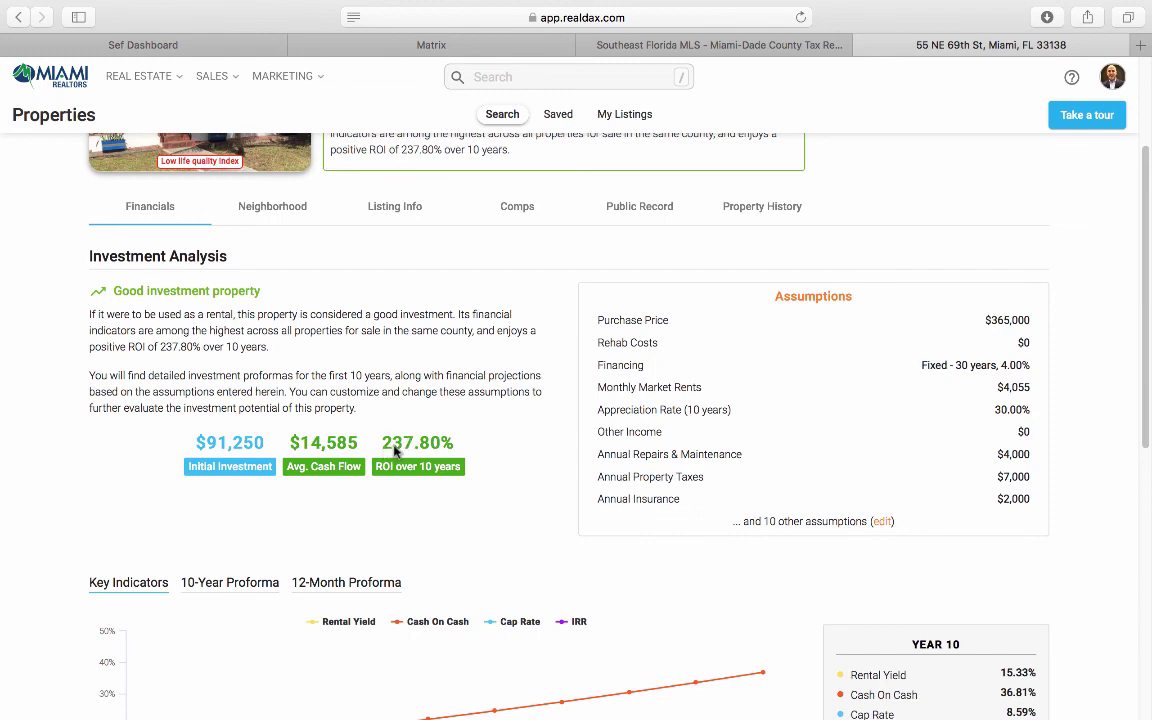
scroll(420, 454, "up", 3)
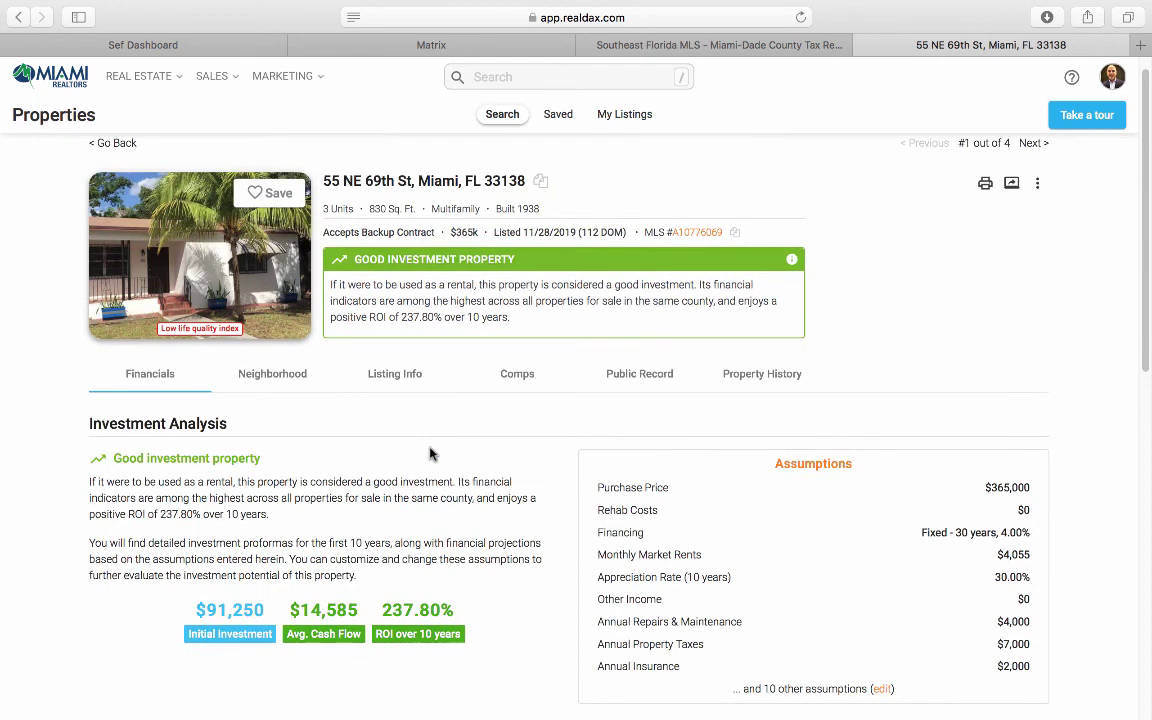